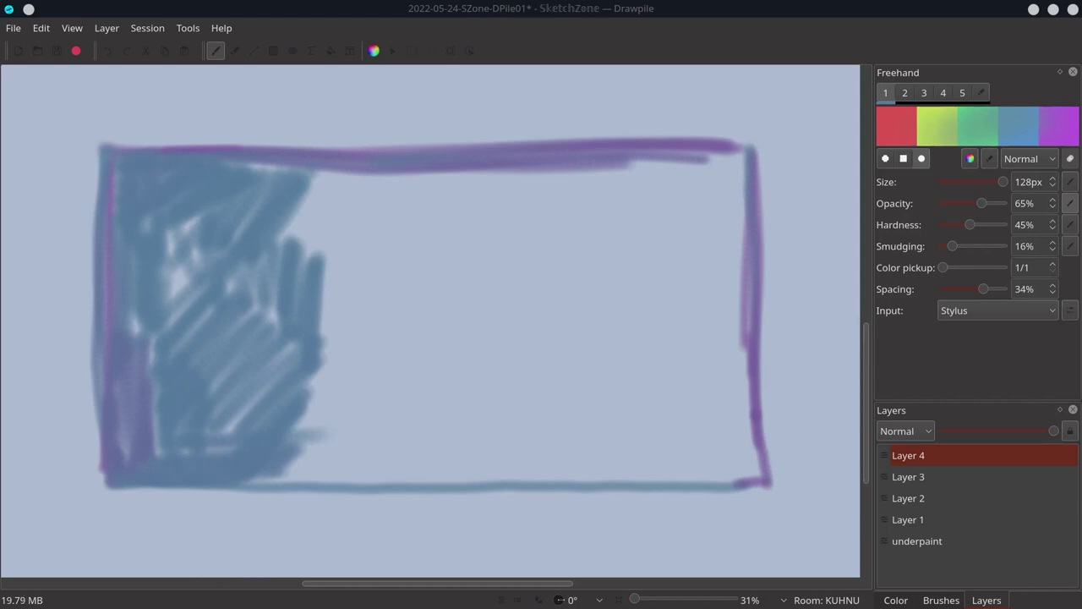
# Fill the inside of the rectangular frame with loose blue strokes, continuing from the shaded left part across to the right side
pyautogui.moveTo(320, 242)
pyautogui.mouseDown()
pyautogui.moveTo(340, 204)
pyautogui.moveTo(499, 190)
pyautogui.moveTo(589, 211)
pyautogui.mouseUp()
pyautogui.moveTo(558, 201); pyautogui.dragTo(325, 247)
pyautogui.moveTo(414, 182); pyautogui.dragTo(287, 182)
pyautogui.moveTo(190, 224); pyautogui.dragTo(165, 287)
pyautogui.moveTo(516, 230); pyautogui.dragTo(558, 180)
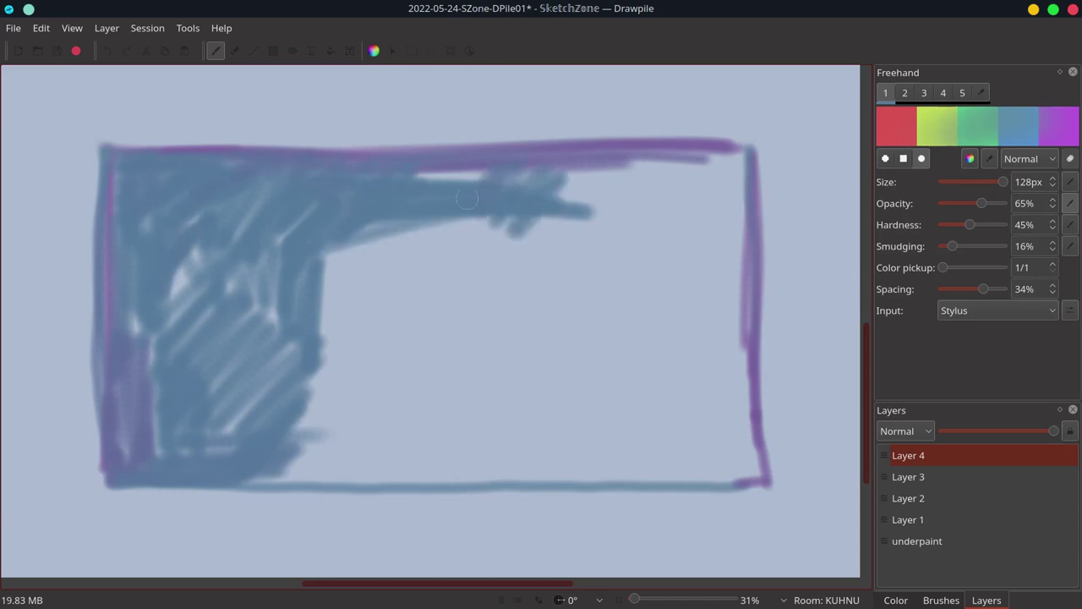
pyautogui.moveTo(467, 198)
pyautogui.mouseDown()
pyautogui.moveTo(591, 220)
pyautogui.moveTo(744, 169)
pyautogui.moveTo(591, 186)
pyautogui.moveTo(423, 224)
pyautogui.moveTo(342, 355)
pyautogui.moveTo(326, 465)
pyautogui.moveTo(305, 482)
pyautogui.moveTo(468, 486)
pyautogui.mouseUp()
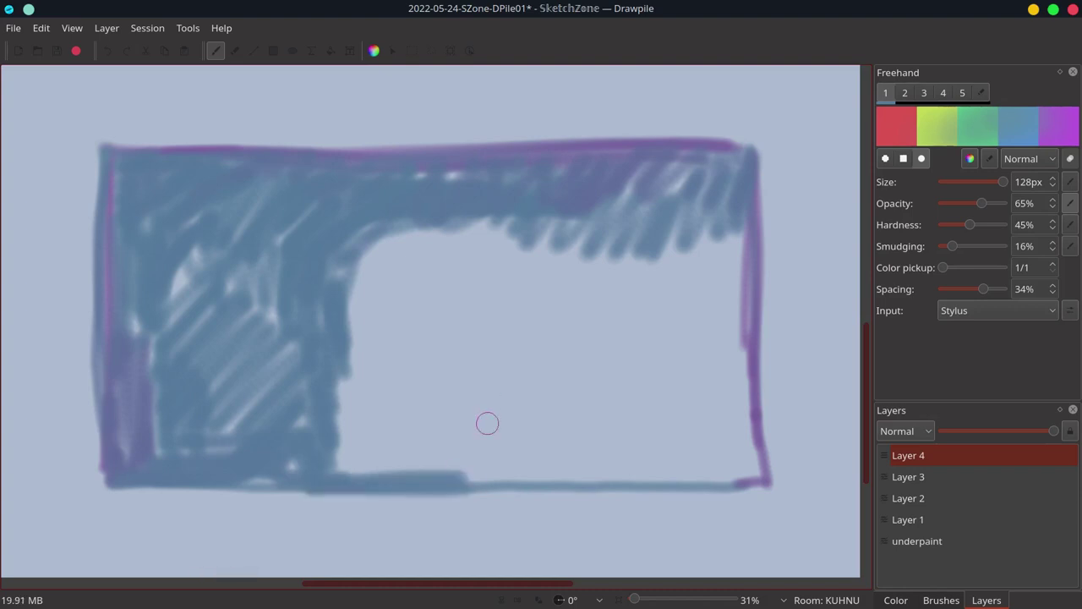
pyautogui.moveTo(545, 461)
pyautogui.mouseDown()
pyautogui.moveTo(546, 488)
pyautogui.moveTo(683, 491)
pyautogui.moveTo(732, 261)
pyautogui.moveTo(736, 364)
pyautogui.mouseUp()
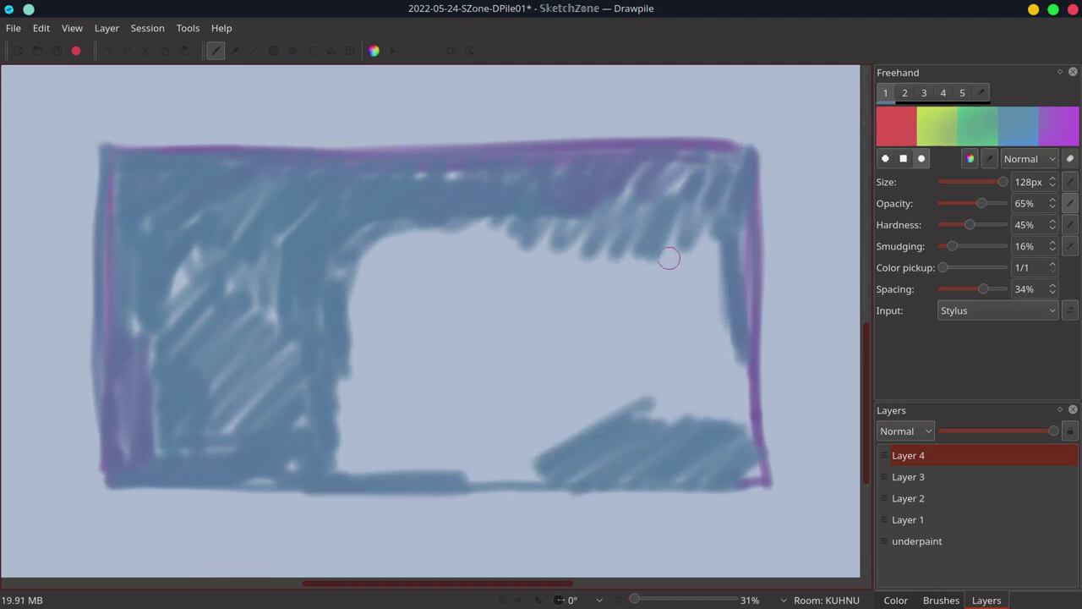
pyautogui.moveTo(668, 259)
pyautogui.mouseDown()
pyautogui.moveTo(595, 319)
pyautogui.moveTo(524, 248)
pyautogui.moveTo(413, 316)
pyautogui.moveTo(387, 237)
pyautogui.moveTo(351, 258)
pyautogui.moveTo(433, 275)
pyautogui.moveTo(585, 265)
pyautogui.moveTo(629, 299)
pyautogui.moveTo(638, 365)
pyautogui.moveTo(615, 433)
pyautogui.moveTo(539, 375)
pyautogui.moveTo(516, 435)
pyautogui.mouseUp()
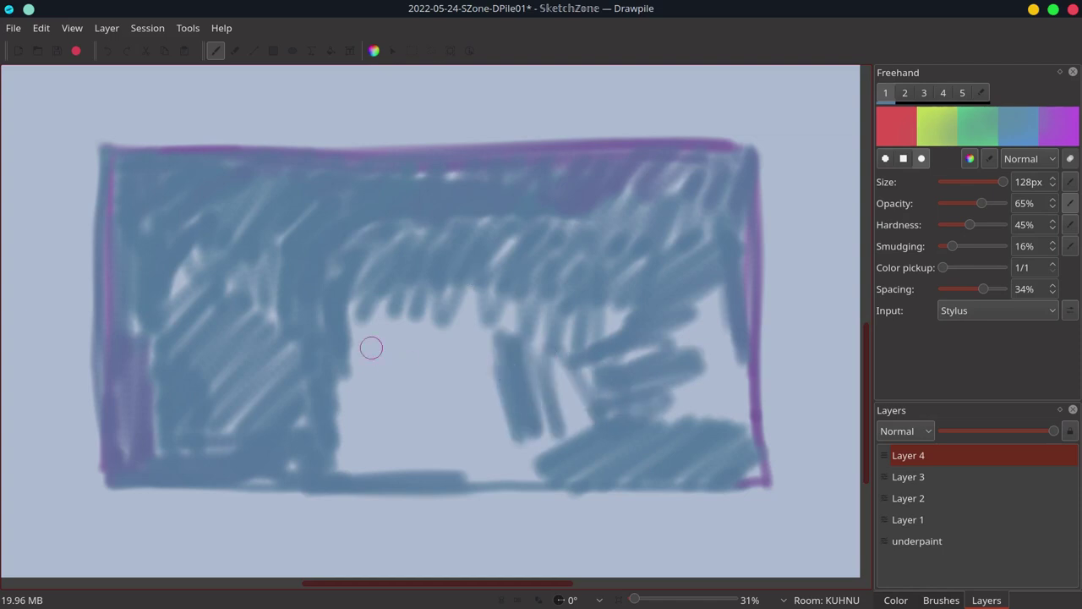
pyautogui.moveTo(371, 347)
pyautogui.mouseDown()
pyautogui.moveTo(423, 296)
pyautogui.moveTo(355, 409)
pyautogui.mouseUp()
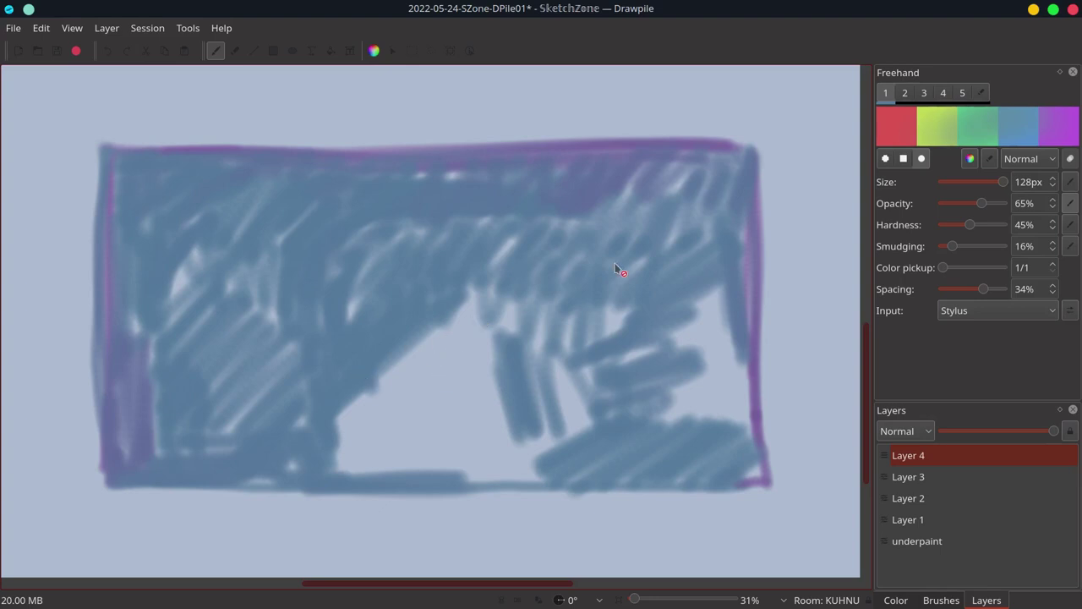
pyautogui.hotkey('alt', 'Tab')
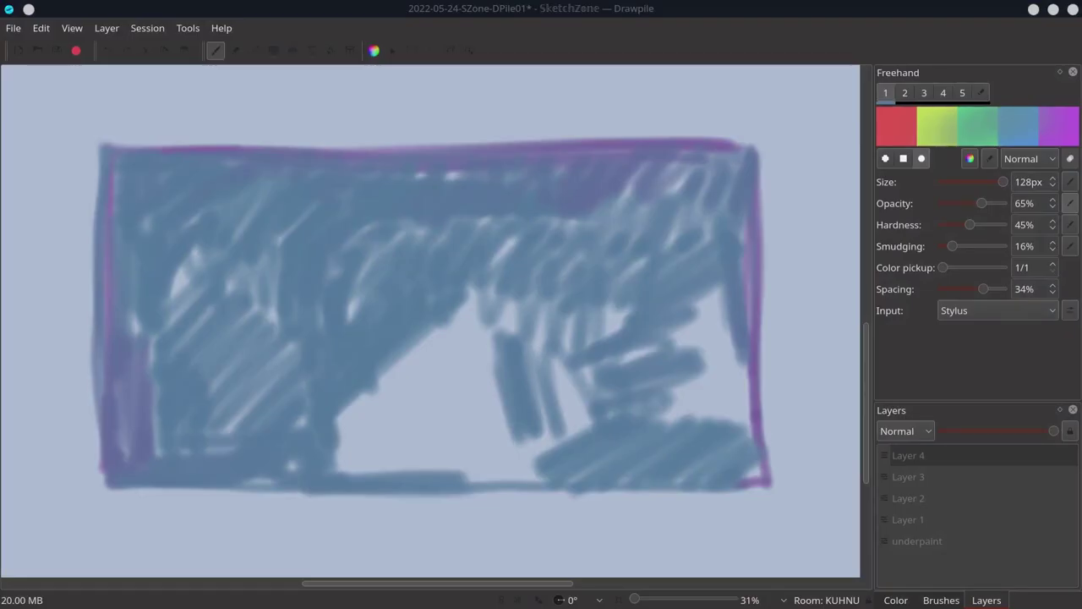
pyautogui.hotkey('alt', 'Tab')
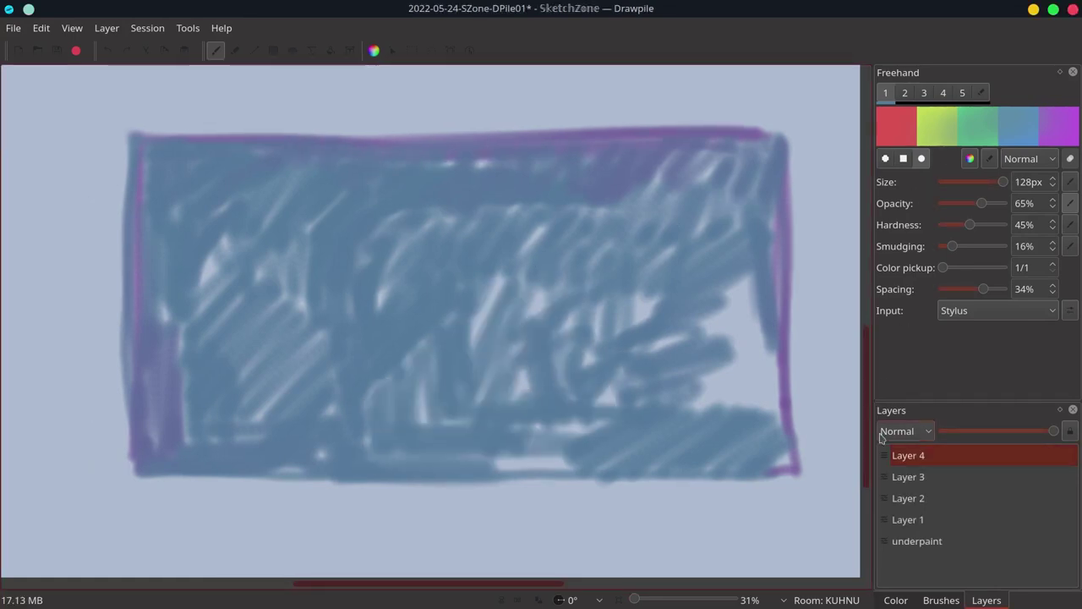
# Change the brush colour to a muted, slightly orange red
pyautogui.click(895, 600)
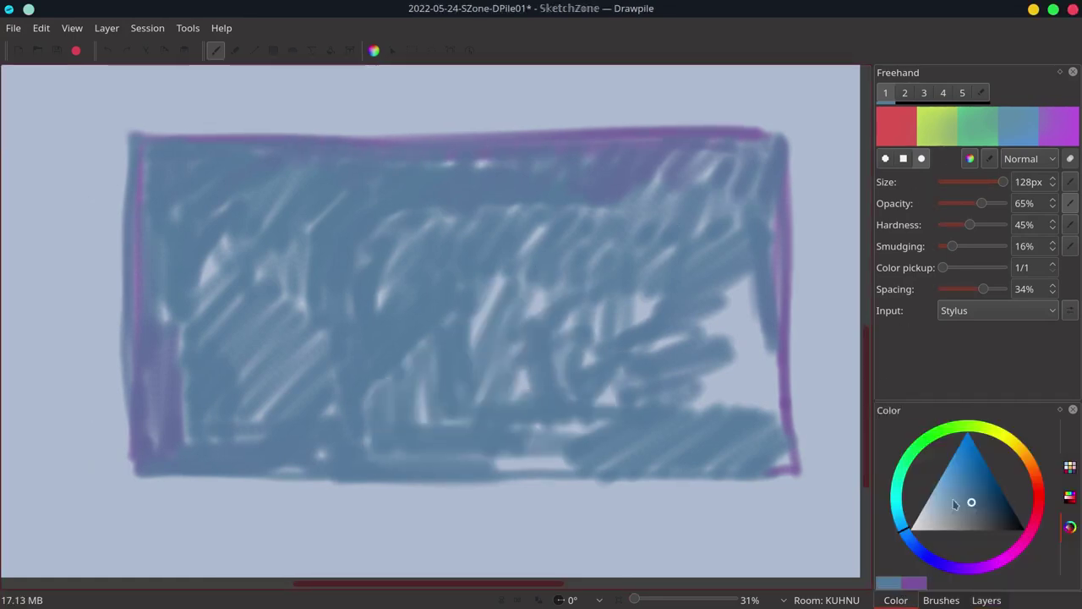
pyautogui.click(948, 598)
pyautogui.click(901, 600)
pyautogui.click(1038, 492)
pyautogui.click(966, 490)
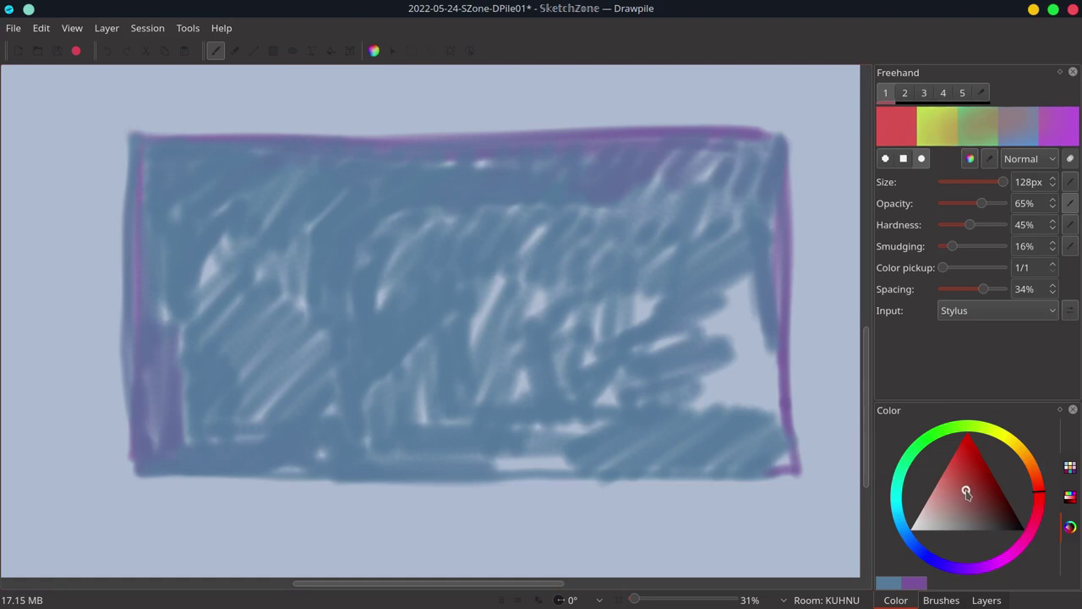
pyautogui.moveTo(967, 491); pyautogui.dragTo(972, 494)
pyautogui.click(1039, 487)
# Paint a face shape in muted red near the middle of the frame, with a U-shaped jaw and a filled interior
pyautogui.moveTo(370, 282)
pyautogui.mouseDown()
pyautogui.moveTo(366, 237)
pyautogui.moveTo(367, 303)
pyautogui.moveTo(444, 355)
pyautogui.moveTo(485, 348)
pyautogui.moveTo(480, 357)
pyautogui.moveTo(532, 234)
pyautogui.moveTo(495, 338)
pyautogui.moveTo(439, 352)
pyautogui.mouseUp()
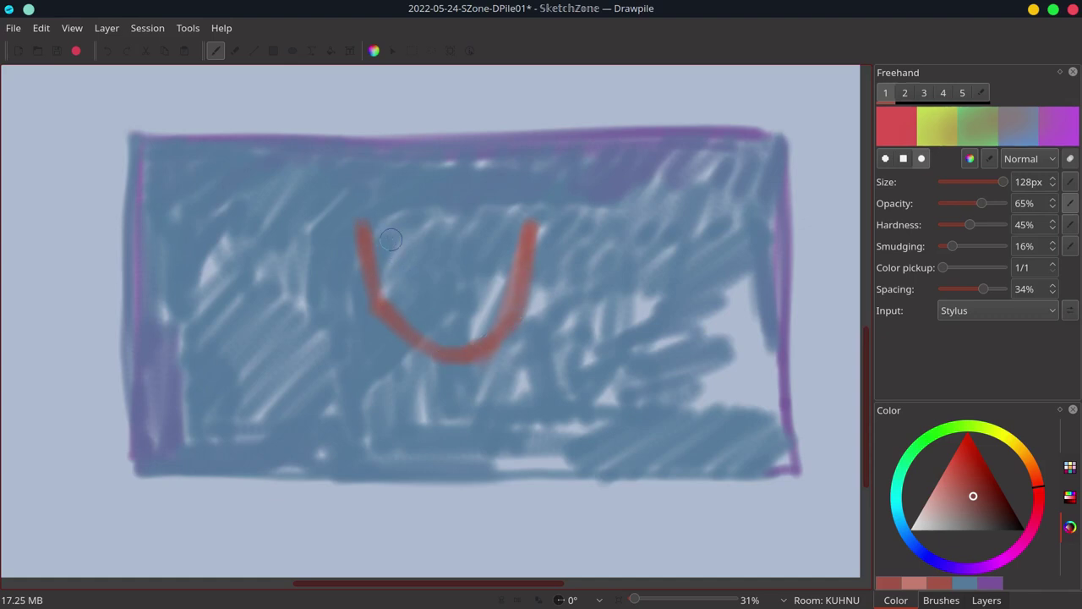
pyautogui.moveTo(385, 226)
pyautogui.mouseDown()
pyautogui.moveTo(372, 286)
pyautogui.moveTo(450, 275)
pyautogui.moveTo(435, 251)
pyautogui.moveTo(413, 282)
pyautogui.moveTo(386, 270)
pyautogui.moveTo(436, 306)
pyautogui.mouseUp()
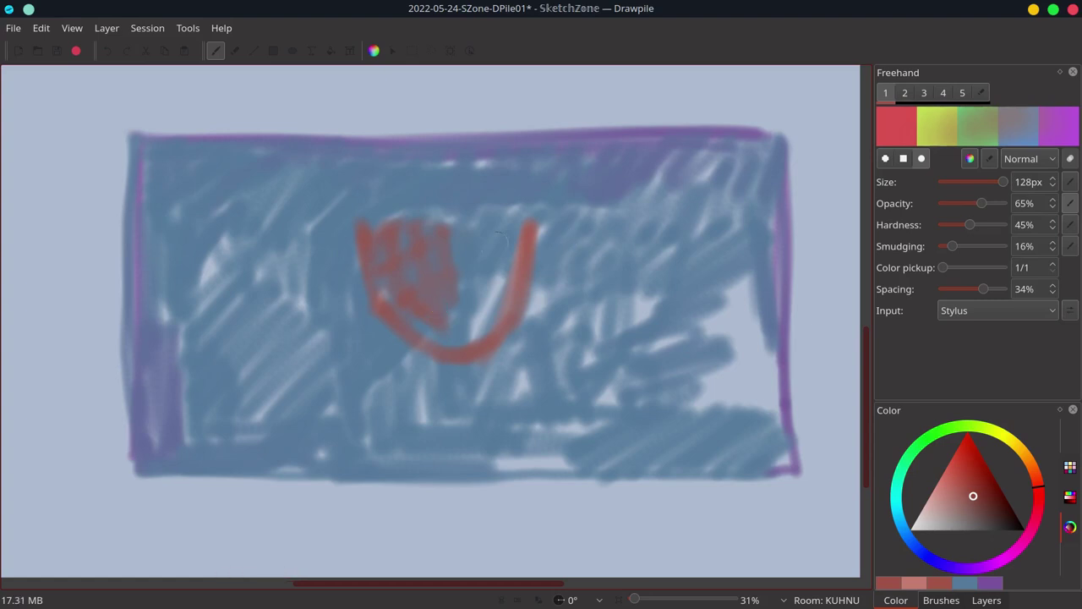
pyautogui.moveTo(500, 241)
pyautogui.mouseDown()
pyautogui.moveTo(468, 305)
pyautogui.moveTo(501, 271)
pyautogui.moveTo(464, 190)
pyautogui.moveTo(389, 231)
pyautogui.moveTo(415, 217)
pyautogui.moveTo(493, 223)
pyautogui.moveTo(507, 250)
pyautogui.mouseUp()
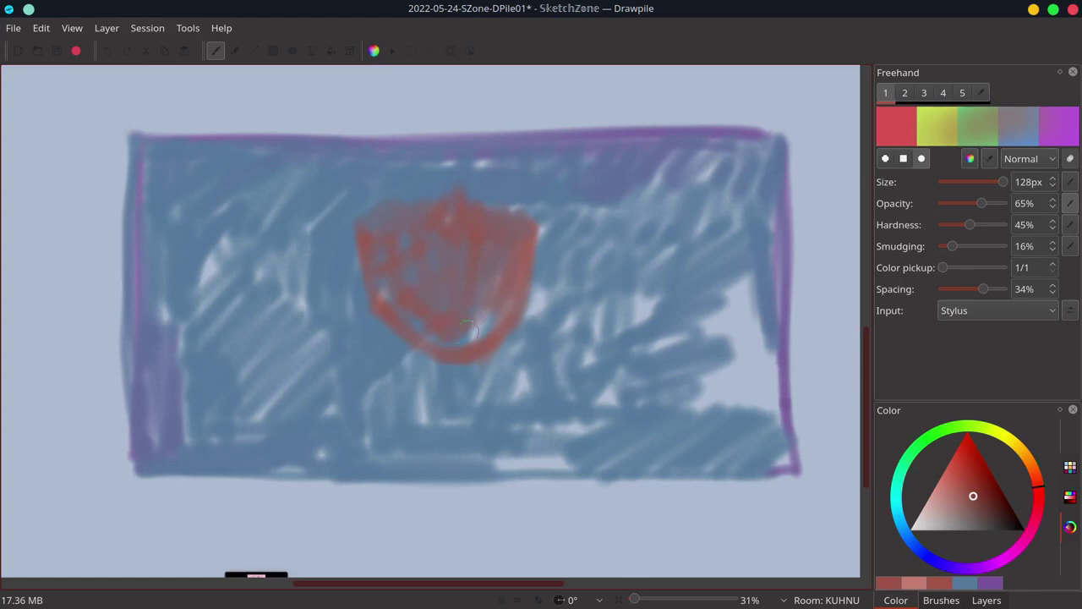
# Finish the red fill at the chin and block in the left hand's fingers and wrist below the face's left side
pyautogui.moveTo(469, 329)
pyautogui.mouseDown()
pyautogui.moveTo(381, 295)
pyautogui.moveTo(376, 230)
pyautogui.moveTo(450, 292)
pyautogui.moveTo(442, 287)
pyautogui.moveTo(457, 353)
pyautogui.moveTo(487, 350)
pyautogui.moveTo(398, 244)
pyautogui.moveTo(397, 316)
pyautogui.moveTo(379, 302)
pyautogui.moveTo(357, 411)
pyautogui.mouseUp()
pyautogui.moveTo(351, 305)
pyautogui.mouseDown()
pyautogui.moveTo(341, 348)
pyautogui.moveTo(372, 423)
pyautogui.moveTo(391, 368)
pyautogui.moveTo(442, 329)
pyautogui.mouseUp()
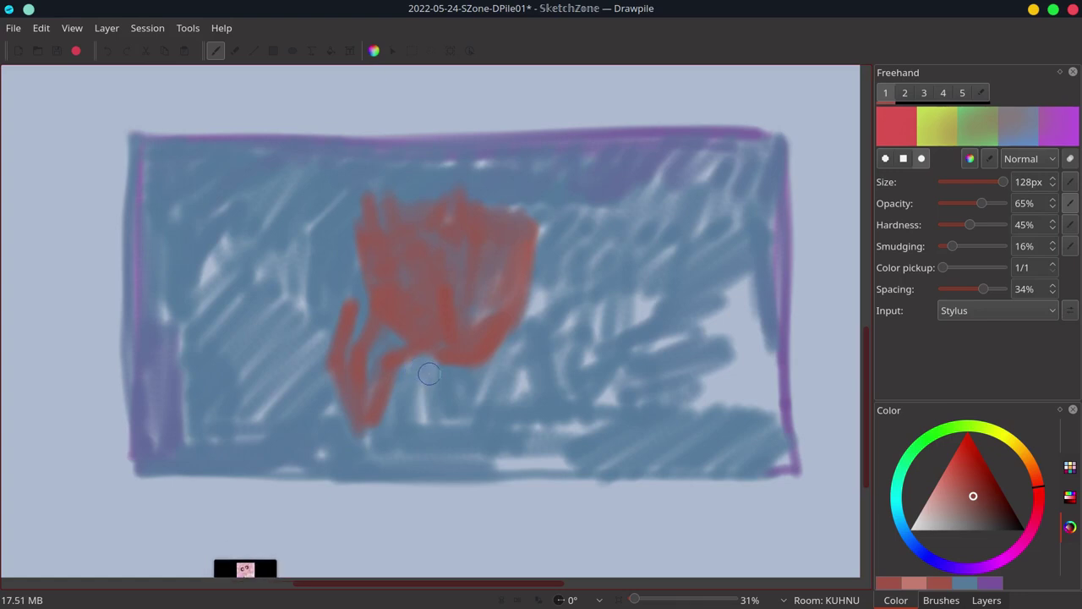
pyautogui.moveTo(403, 393); pyautogui.dragTo(444, 359)
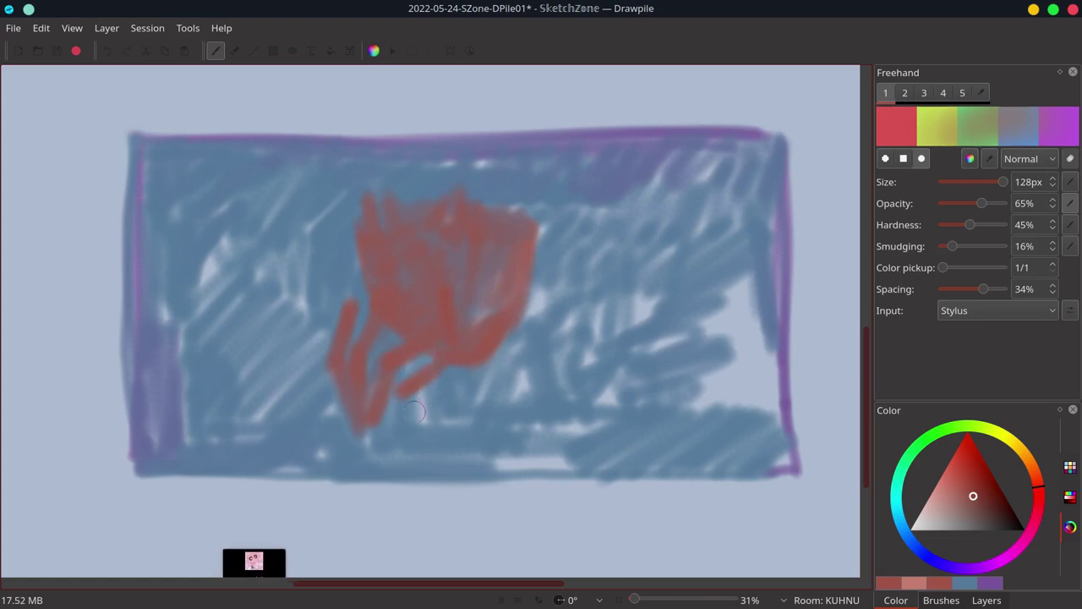
pyautogui.moveTo(414, 412)
pyautogui.mouseDown()
pyautogui.moveTo(379, 440)
pyautogui.moveTo(392, 410)
pyautogui.moveTo(375, 378)
pyautogui.moveTo(393, 351)
pyautogui.moveTo(412, 418)
pyautogui.moveTo(392, 389)
pyautogui.moveTo(418, 403)
pyautogui.moveTo(389, 452)
pyautogui.moveTo(416, 434)
pyautogui.moveTo(437, 467)
pyautogui.moveTo(386, 465)
pyautogui.mouseUp()
# Block in the right hand in red below the chin, with a raised thumb, three fingers pointing left and the wrist
pyautogui.moveTo(507, 335); pyautogui.dragTo(568, 389)
pyautogui.moveTo(456, 399)
pyautogui.mouseDown()
pyautogui.moveTo(556, 392)
pyautogui.moveTo(517, 395)
pyautogui.moveTo(556, 391)
pyautogui.moveTo(540, 379)
pyautogui.moveTo(568, 389)
pyautogui.mouseUp()
pyautogui.moveTo(477, 428); pyautogui.dragTo(559, 405)
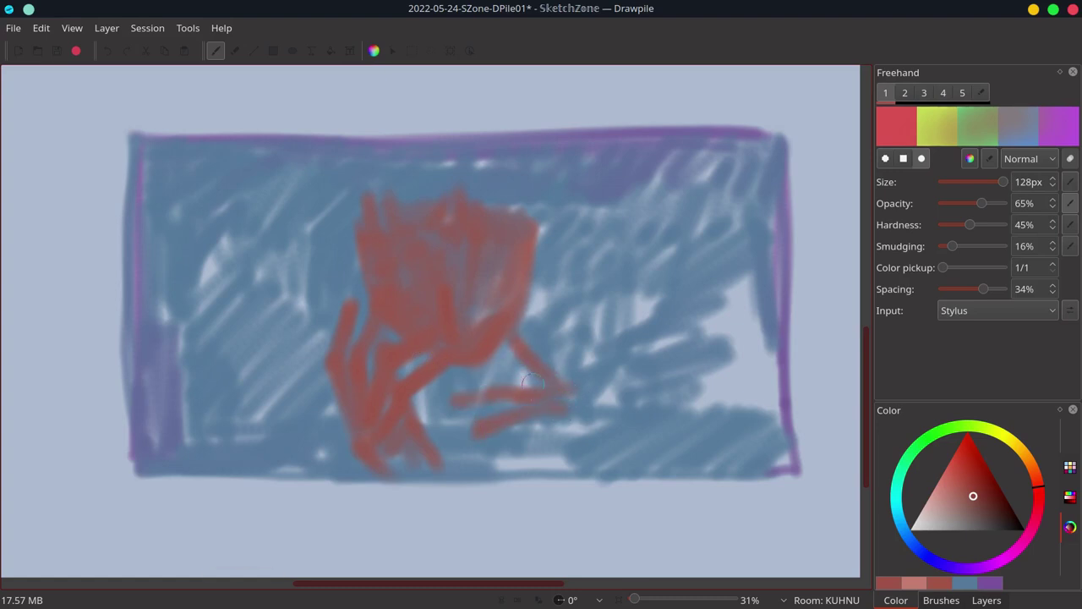
pyautogui.moveTo(465, 402); pyautogui.dragTo(522, 388)
pyautogui.moveTo(467, 432)
pyautogui.mouseDown()
pyautogui.moveTo(571, 400)
pyautogui.moveTo(575, 418)
pyautogui.mouseUp()
pyautogui.moveTo(499, 465); pyautogui.dragTo(584, 430)
pyautogui.moveTo(555, 374)
pyautogui.mouseDown()
pyautogui.moveTo(605, 418)
pyautogui.moveTo(593, 406)
pyautogui.moveTo(605, 445)
pyautogui.mouseUp()
pyautogui.moveTo(586, 391); pyautogui.dragTo(650, 429)
# Set up a near-black line brush with 0% smudging, 32 px size and 15% spacing
pyautogui.moveTo(953, 246); pyautogui.dragTo(936, 246)
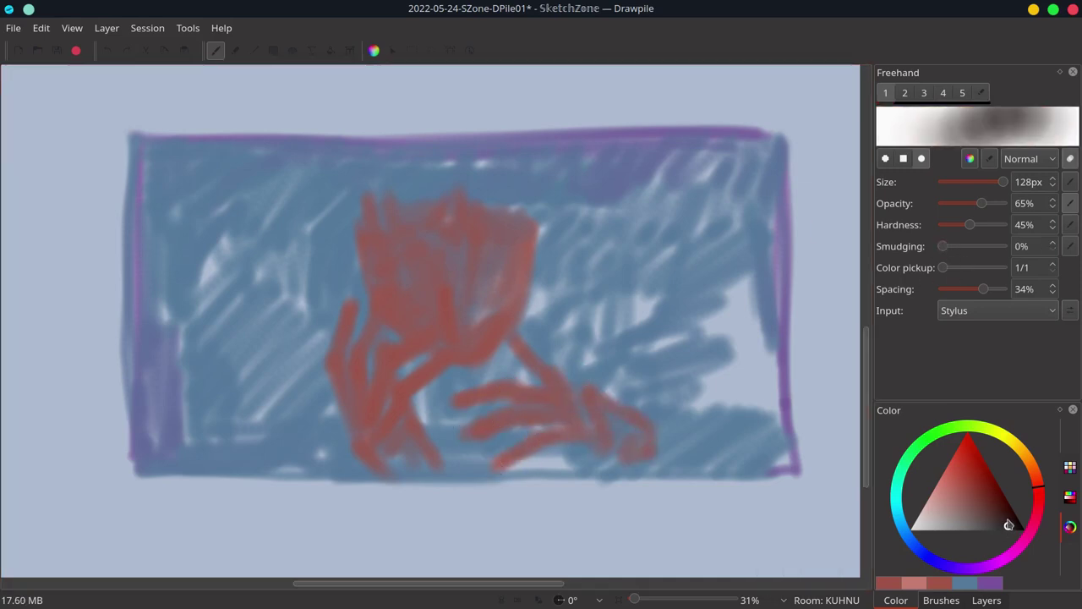
pyautogui.click(958, 183)
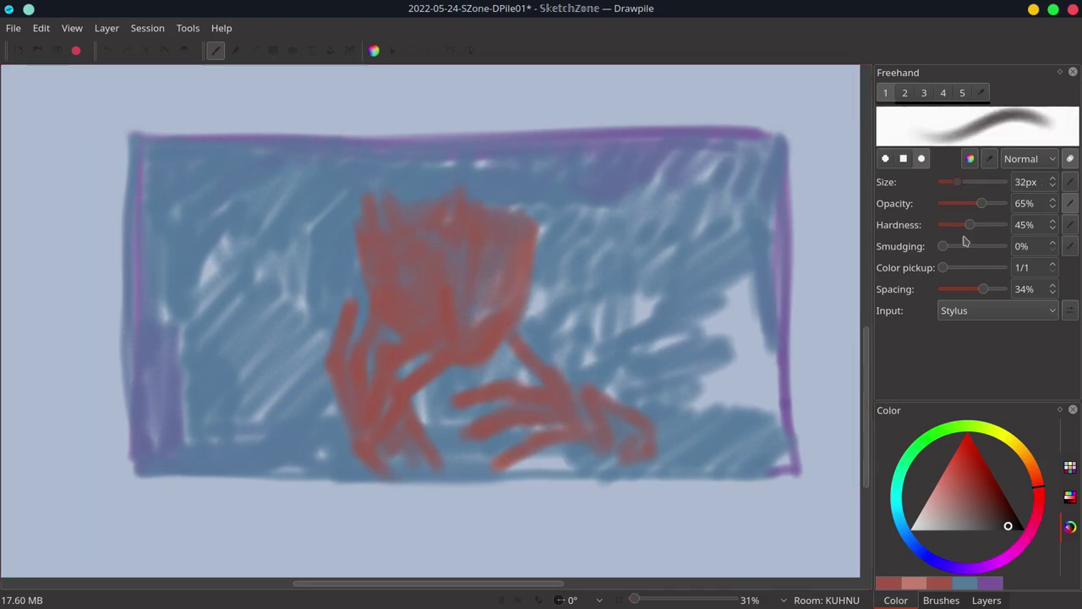
pyautogui.click(991, 291)
pyautogui.moveTo(990, 290); pyautogui.dragTo(960, 290)
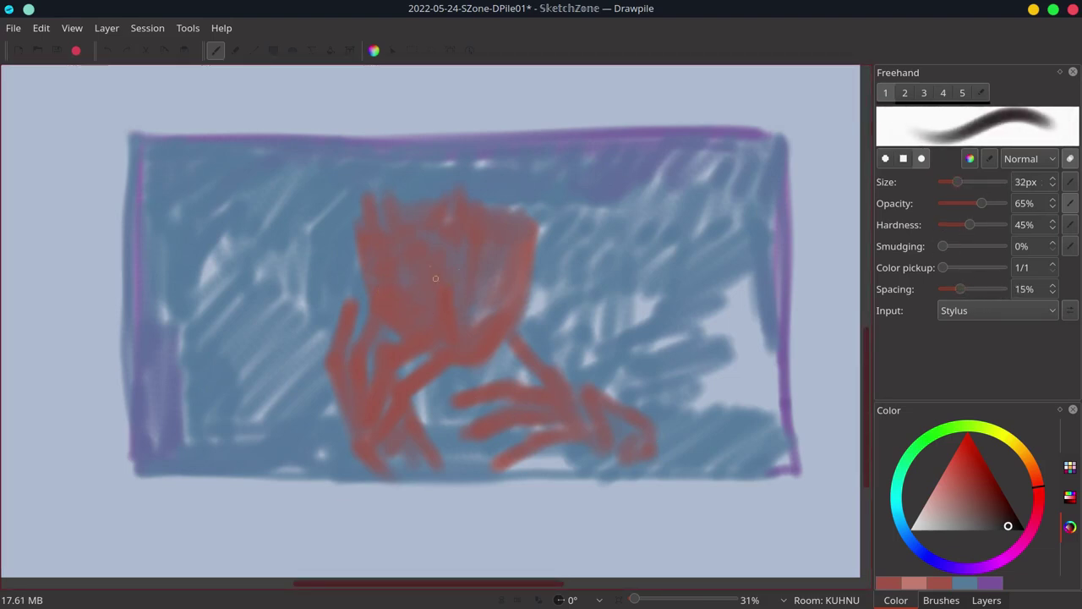
# Draw dark outlines along the face's left edge and around the left hand's upper fingers
pyautogui.moveTo(355, 243); pyautogui.dragTo(366, 292)
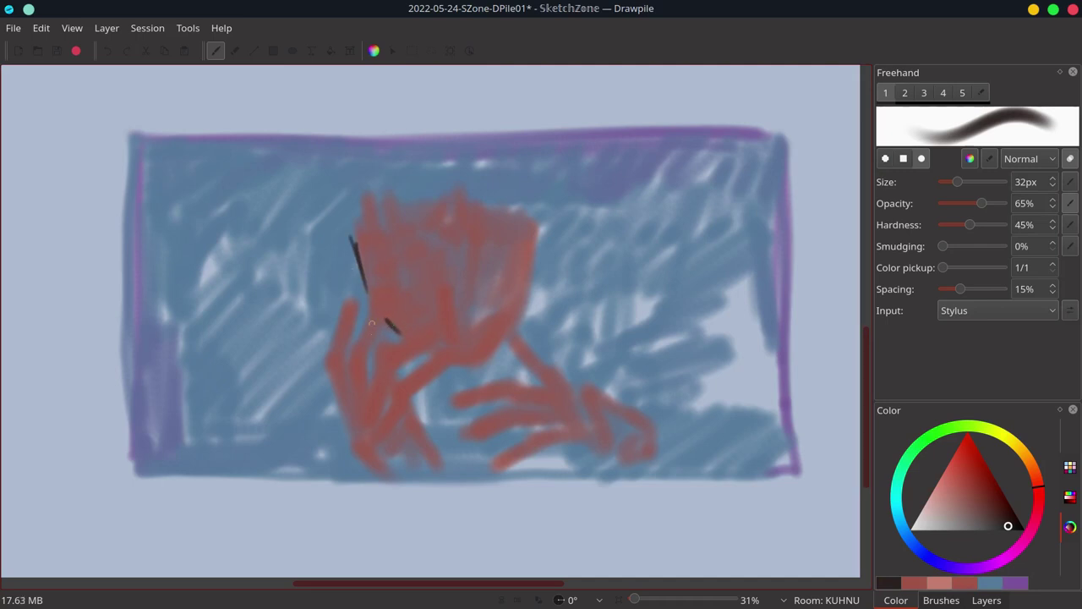
pyautogui.moveTo(331, 339); pyautogui.dragTo(338, 404)
pyautogui.moveTo(351, 302); pyautogui.dragTo(353, 346)
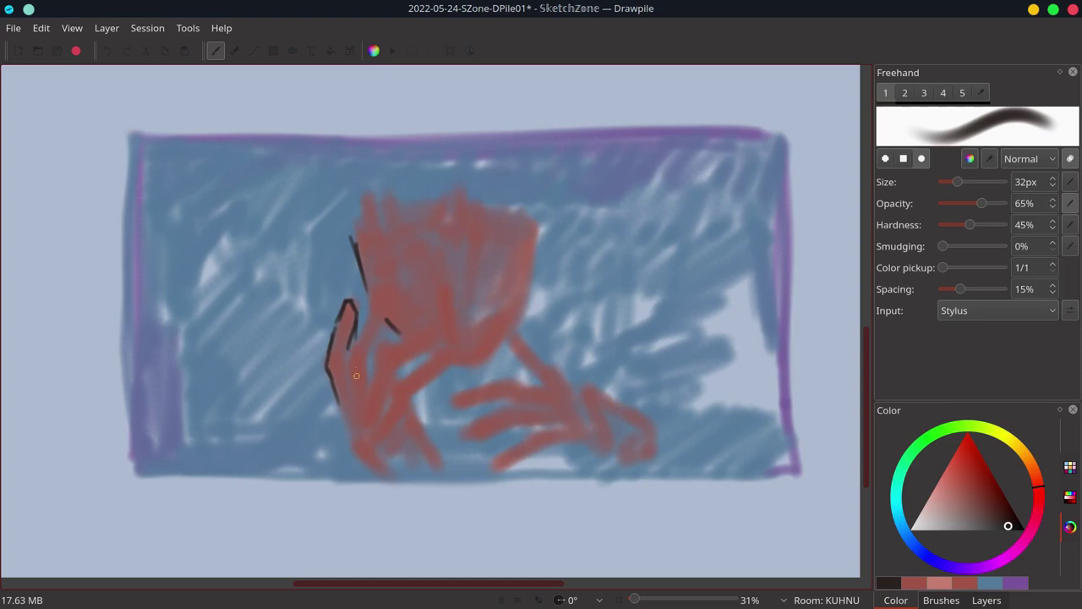
pyautogui.moveTo(346, 399)
pyautogui.mouseDown()
pyautogui.moveTo(376, 297)
pyautogui.moveTo(387, 309)
pyautogui.moveTo(365, 369)
pyautogui.mouseUp()
pyautogui.moveTo(379, 331)
pyautogui.mouseDown()
pyautogui.moveTo(350, 344)
pyautogui.moveTo(362, 381)
pyautogui.moveTo(345, 431)
pyautogui.moveTo(438, 337)
pyautogui.mouseUp()
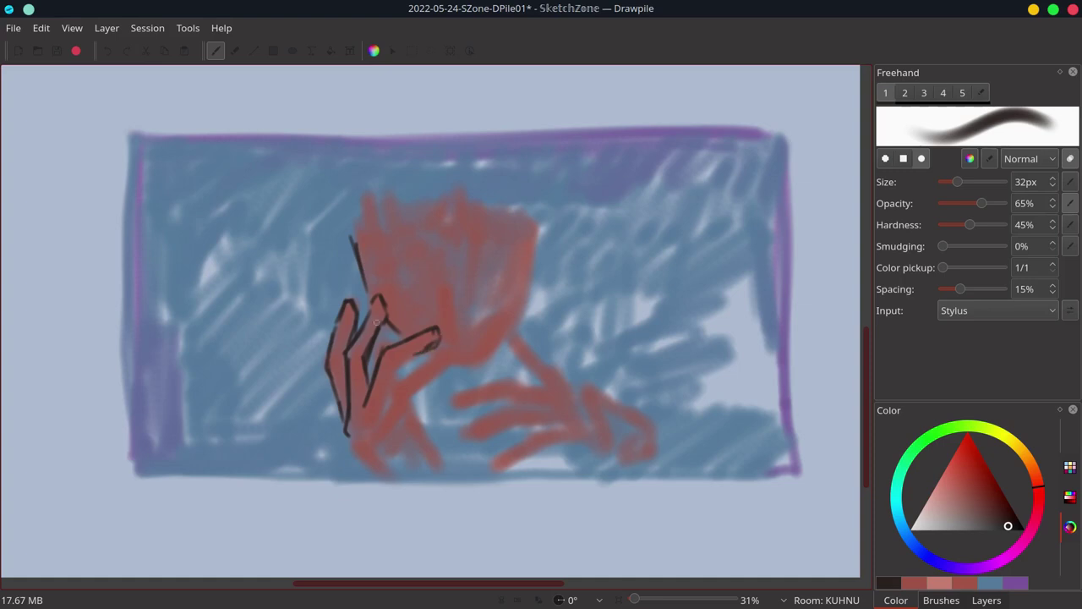
pyautogui.moveTo(394, 368); pyautogui.dragTo(421, 351)
pyautogui.moveTo(371, 427)
pyautogui.mouseDown()
pyautogui.moveTo(425, 368)
pyautogui.moveTo(410, 373)
pyautogui.moveTo(445, 355)
pyautogui.mouseUp()
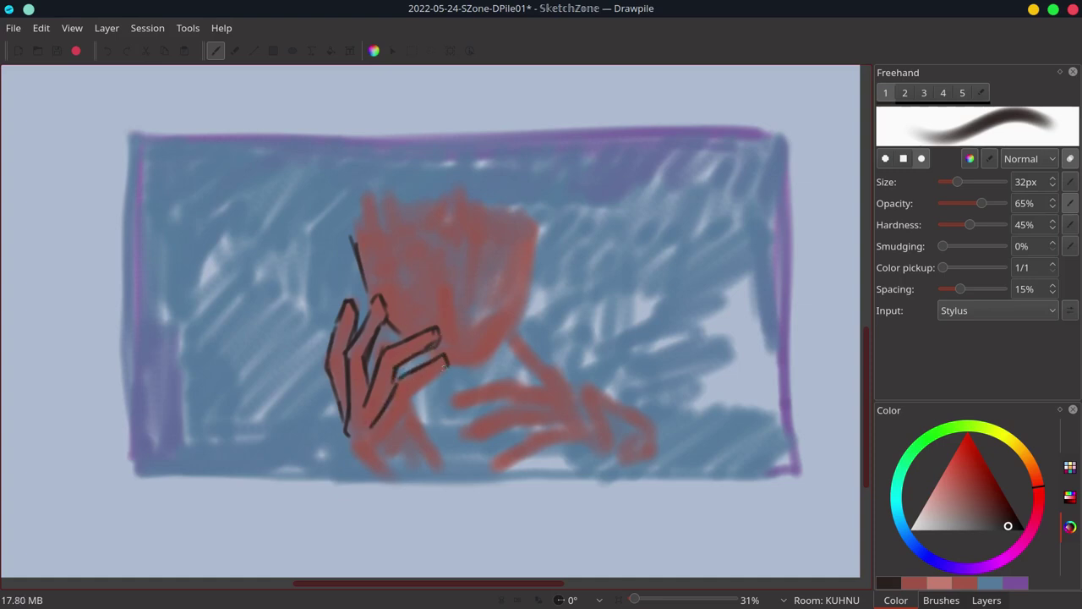
# Outline the left hand's lowest finger, palm creases and both sides of the wrist
pyautogui.moveTo(415, 394); pyautogui.dragTo(439, 375)
pyautogui.moveTo(394, 431)
pyautogui.mouseDown()
pyautogui.moveTo(412, 398)
pyautogui.moveTo(389, 386)
pyautogui.mouseUp()
pyautogui.moveTo(394, 435); pyautogui.dragTo(397, 455)
pyautogui.moveTo(353, 439); pyautogui.dragTo(367, 467)
pyautogui.moveTo(412, 400); pyautogui.dragTo(449, 471)
pyautogui.moveTo(372, 467); pyautogui.dragTo(373, 475)
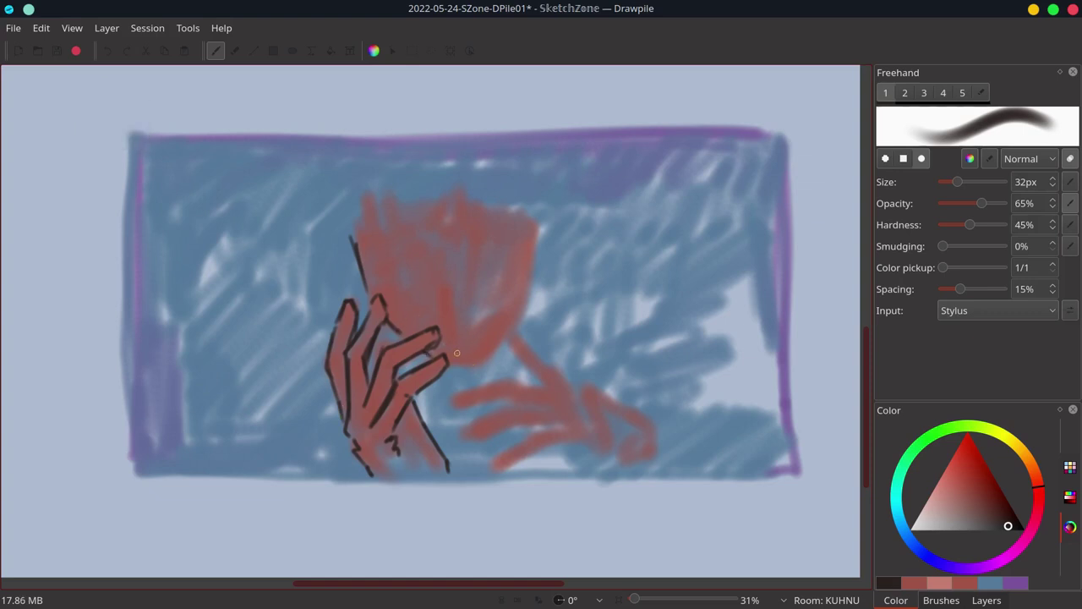
# Outline the chin, the face's right edge and the right hand's thumb in the dark colour
pyautogui.click(987, 600)
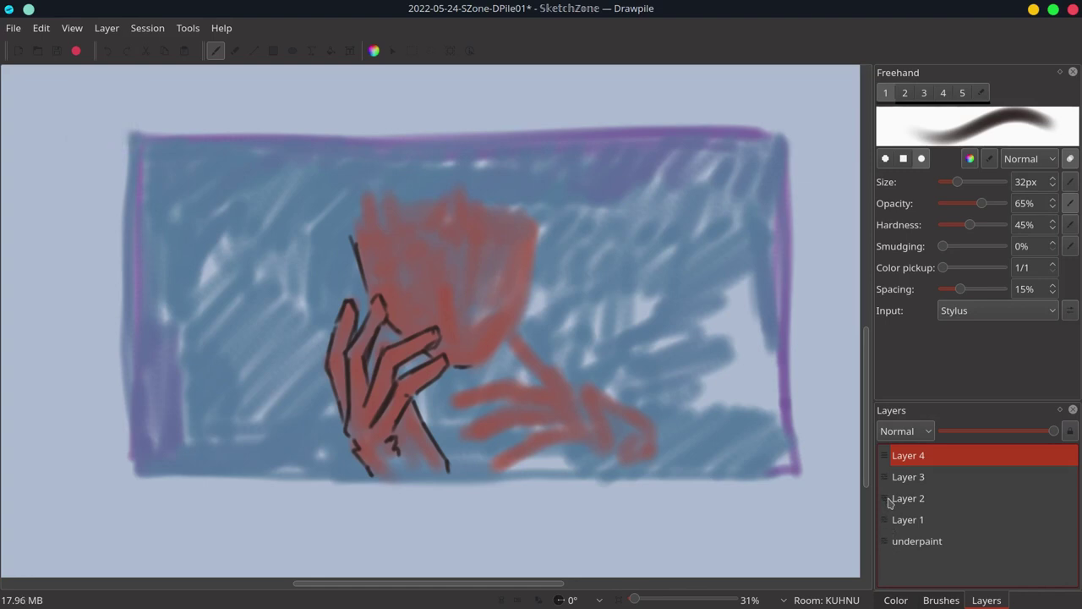
pyautogui.click(897, 600)
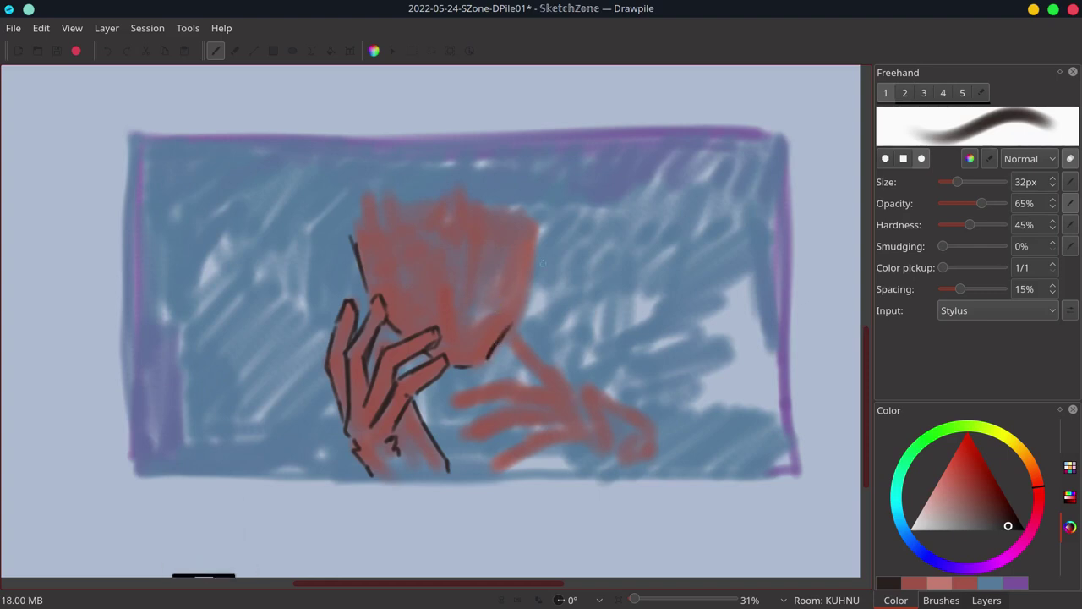
pyautogui.moveTo(537, 233)
pyautogui.mouseDown()
pyautogui.moveTo(530, 294)
pyautogui.moveTo(489, 357)
pyautogui.moveTo(532, 353)
pyautogui.moveTo(578, 387)
pyautogui.mouseUp()
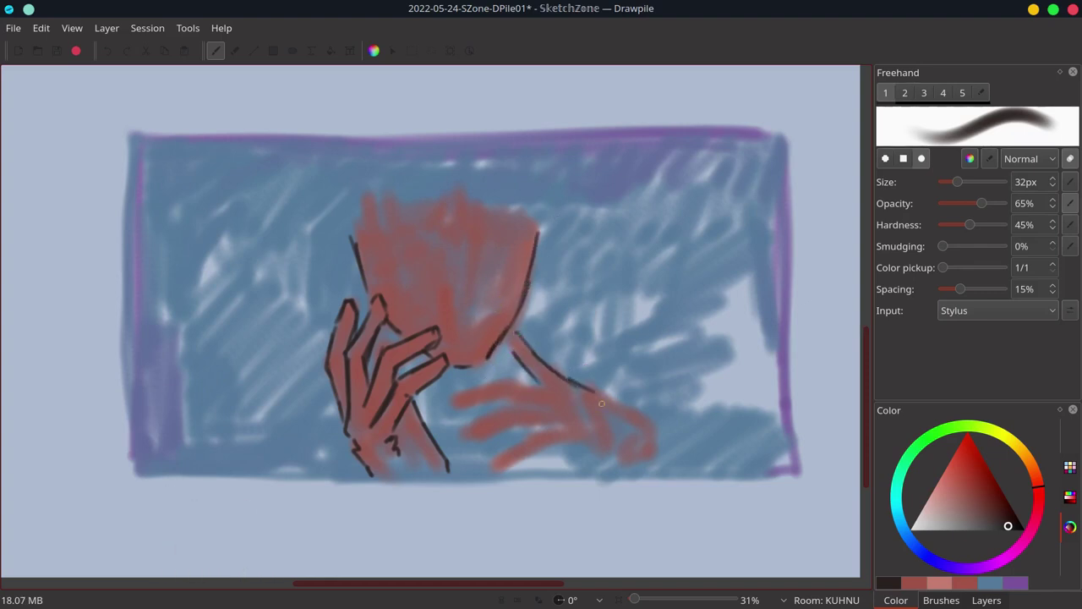
# Outline the right hand's three fingers, its palm and the wrist down to the frame's lower edge
pyautogui.moveTo(452, 399)
pyautogui.mouseDown()
pyautogui.moveTo(556, 385)
pyautogui.moveTo(452, 414)
pyautogui.moveTo(507, 404)
pyautogui.moveTo(463, 443)
pyautogui.mouseUp()
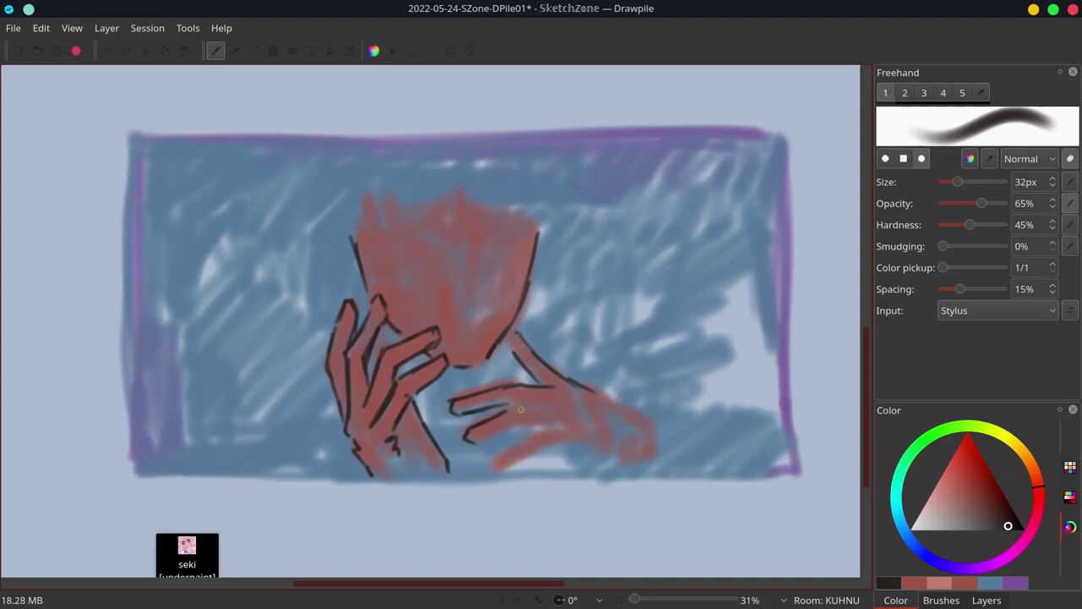
pyautogui.moveTo(506, 411); pyautogui.dragTo(541, 404)
pyautogui.moveTo(470, 441)
pyautogui.mouseDown()
pyautogui.moveTo(566, 424)
pyautogui.moveTo(495, 473)
pyautogui.moveTo(551, 454)
pyautogui.moveTo(622, 460)
pyautogui.mouseUp()
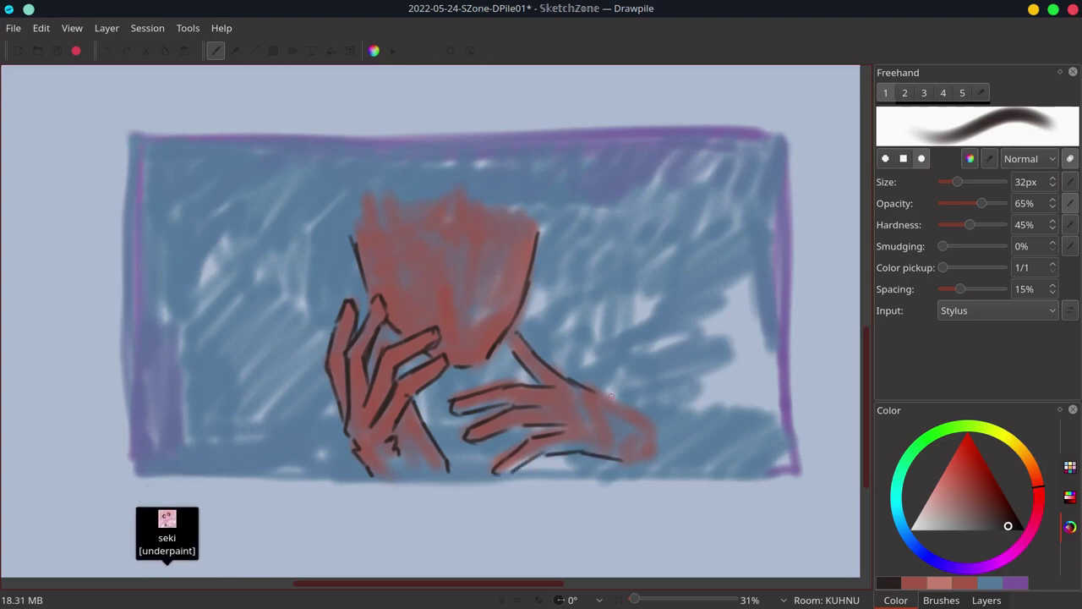
pyautogui.moveTo(598, 393); pyautogui.dragTo(672, 463)
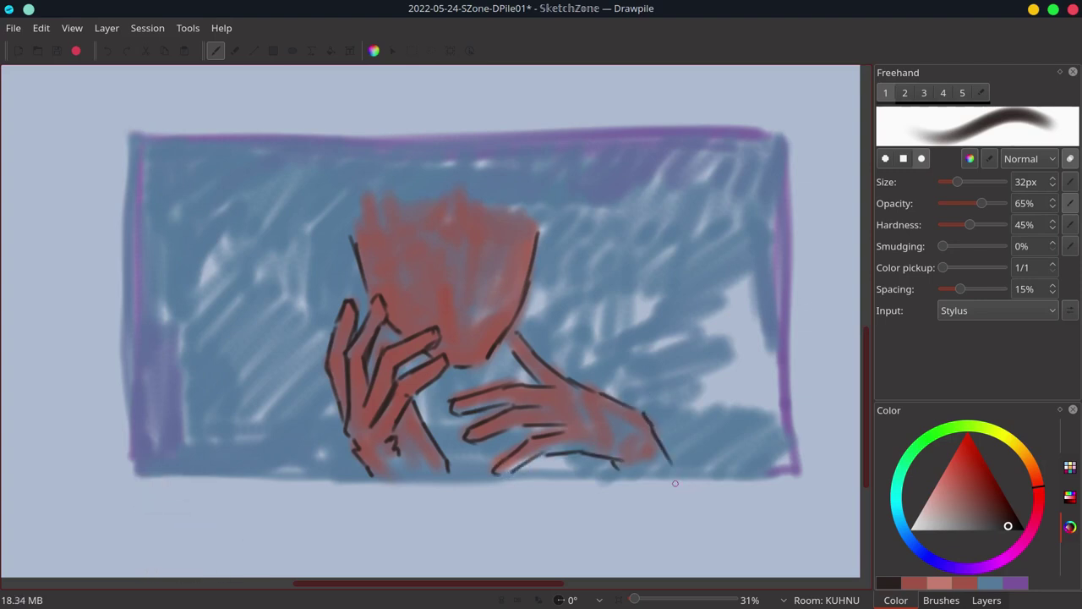
# Extend the face's right edge upward and sketch the mouth and nose in dark lines
pyautogui.moveTo(542, 216); pyautogui.dragTo(537, 235)
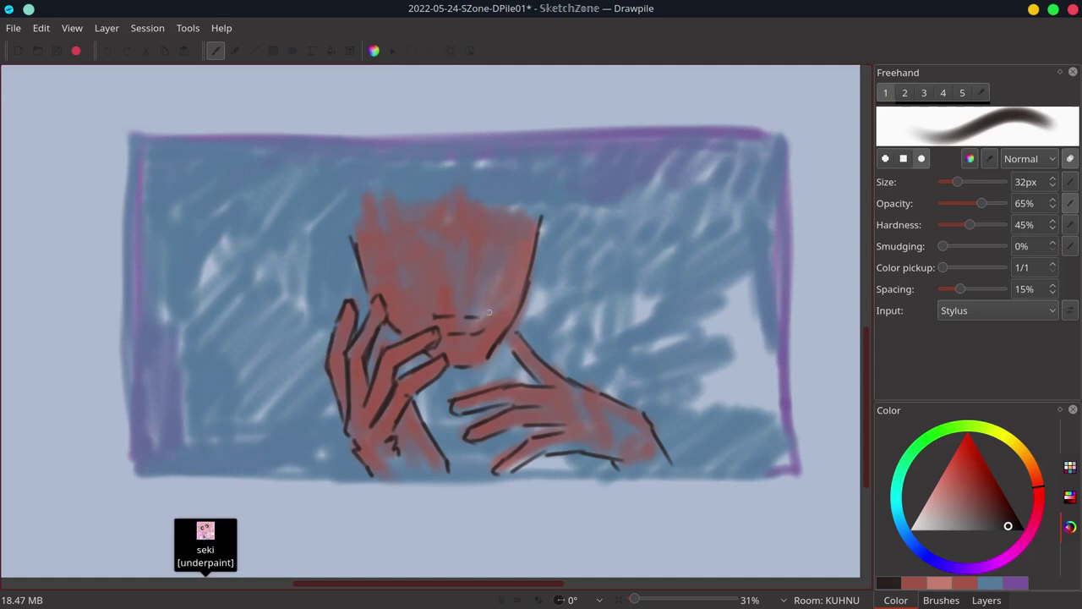
pyautogui.moveTo(442, 305); pyautogui.dragTo(451, 301)
pyautogui.moveTo(458, 302)
pyautogui.mouseDown()
pyautogui.moveTo(483, 301)
pyautogui.moveTo(492, 314)
pyautogui.moveTo(432, 318)
pyautogui.mouseUp()
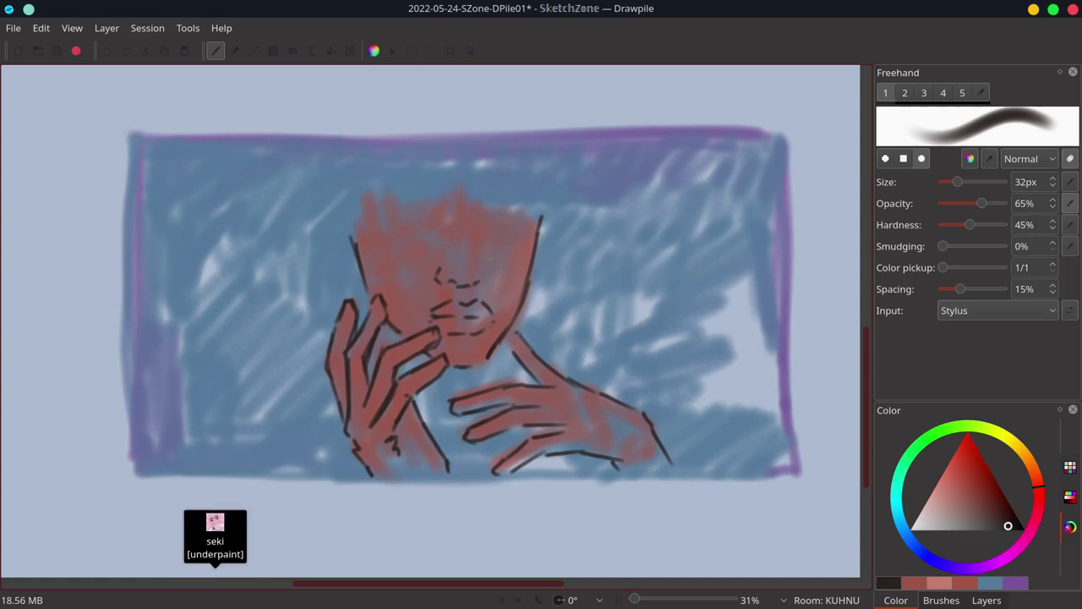
pyautogui.moveTo(481, 259)
pyautogui.mouseDown()
pyautogui.moveTo(482, 286)
pyautogui.moveTo(448, 280)
pyautogui.moveTo(482, 273)
pyautogui.moveTo(477, 246)
pyautogui.mouseUp()
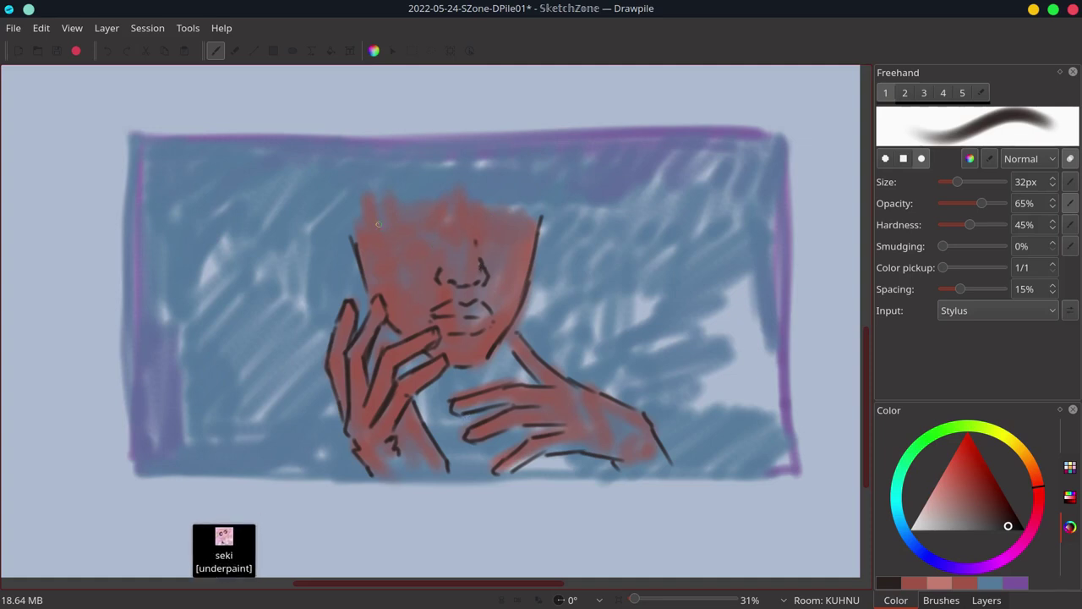
# Draw the two closed eyes across the upper face and strengthen the line of the nose bridge
pyautogui.moveTo(374, 224)
pyautogui.mouseDown()
pyautogui.moveTo(441, 226)
pyautogui.moveTo(389, 219)
pyautogui.moveTo(414, 224)
pyautogui.mouseUp()
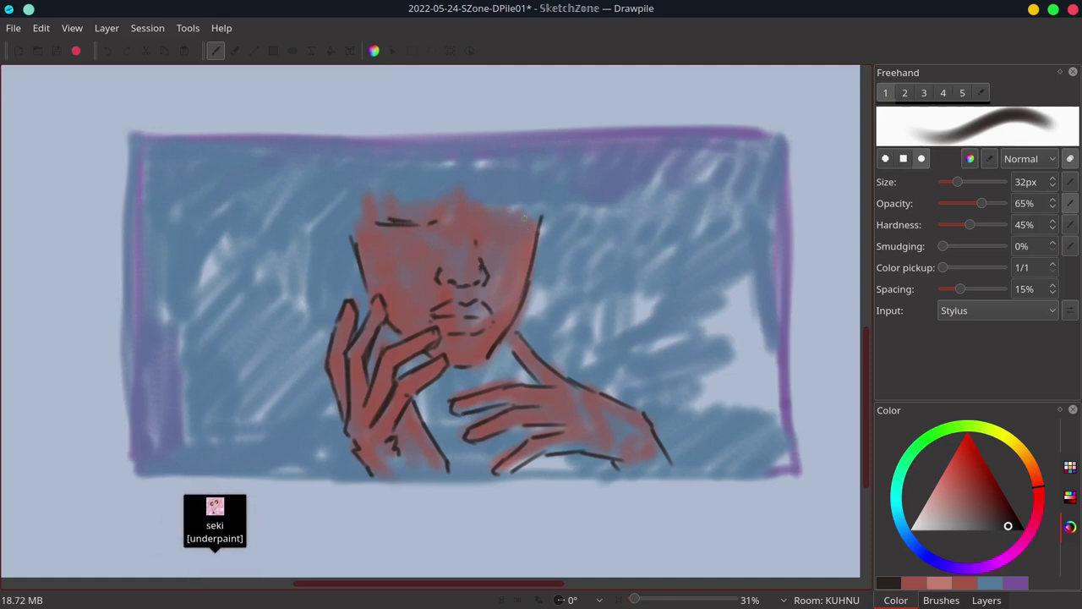
pyautogui.moveTo(494, 221); pyautogui.dragTo(535, 219)
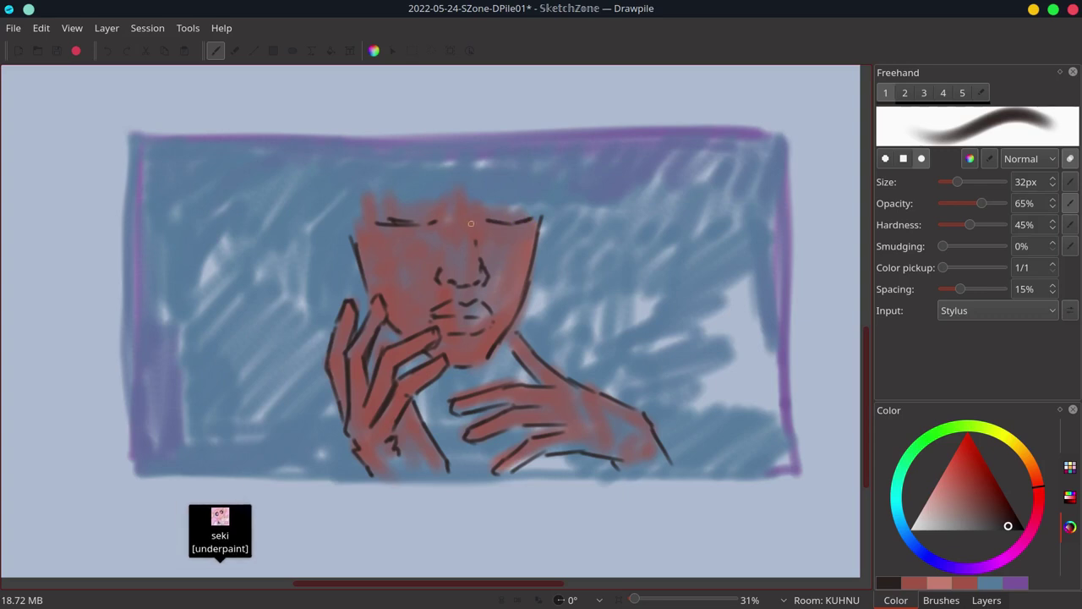
pyautogui.moveTo(475, 243); pyautogui.dragTo(482, 264)
# Sketch the hair's wavy contours beside the face and fill the left hair mass in dark reddish brown with a 128 px brush
pyautogui.moveTo(479, 193)
pyautogui.mouseDown()
pyautogui.moveTo(482, 207)
pyautogui.moveTo(539, 222)
pyautogui.moveTo(609, 263)
pyautogui.mouseUp()
pyautogui.moveTo(604, 286); pyautogui.dragTo(607, 311)
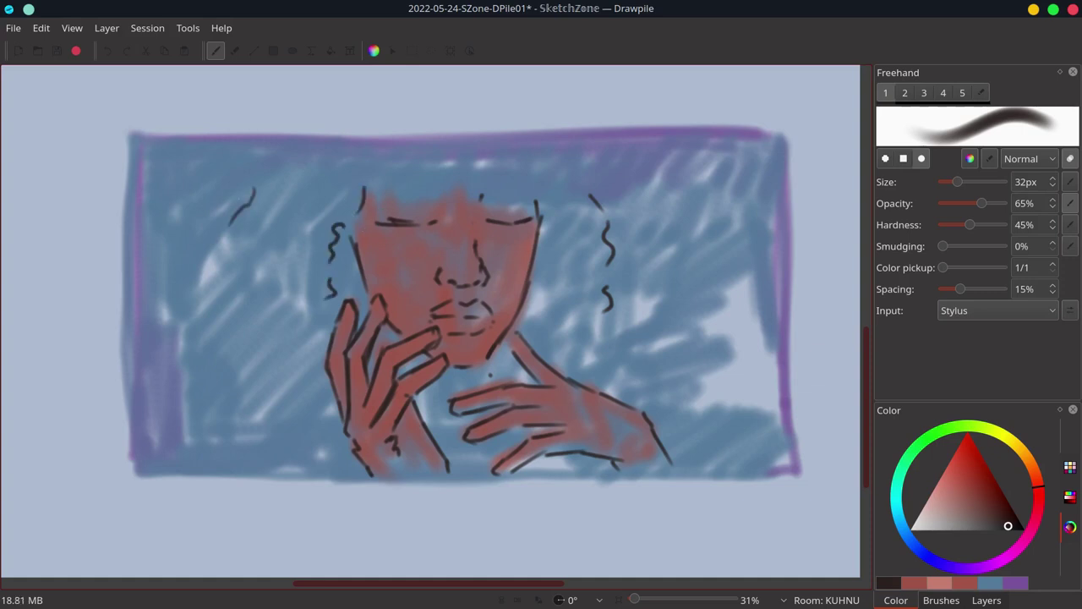
pyautogui.moveTo(957, 182); pyautogui.dragTo(1004, 181)
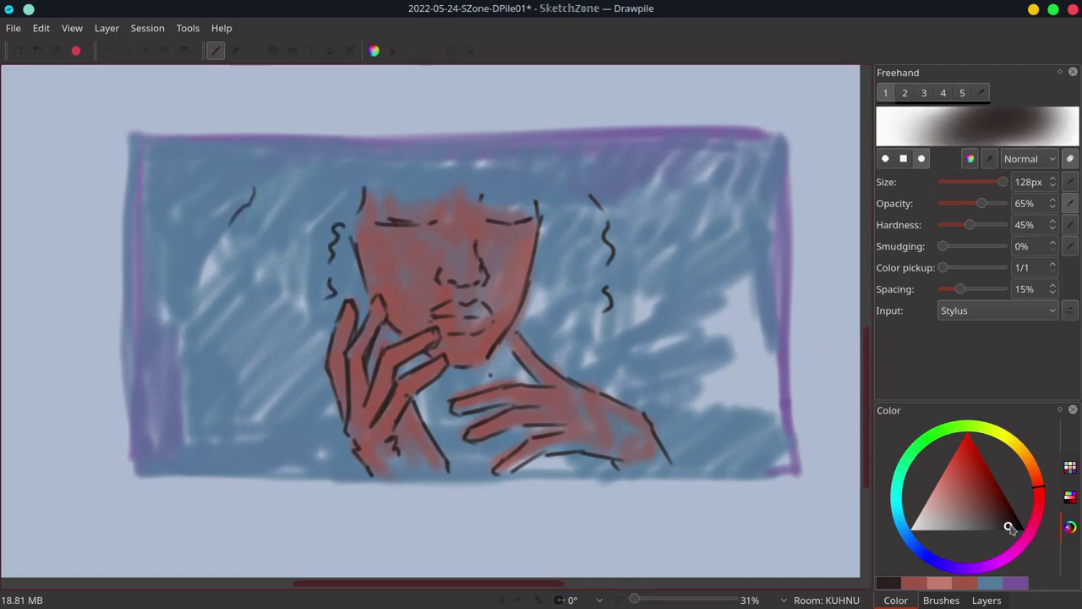
pyautogui.moveTo(1009, 527); pyautogui.dragTo(1006, 516)
pyautogui.moveTo(253, 188)
pyautogui.mouseDown()
pyautogui.moveTo(339, 207)
pyautogui.moveTo(323, 202)
pyautogui.moveTo(313, 242)
pyautogui.moveTo(350, 256)
pyautogui.moveTo(365, 306)
pyautogui.mouseUp()
pyautogui.moveTo(372, 351); pyautogui.dragTo(390, 339)
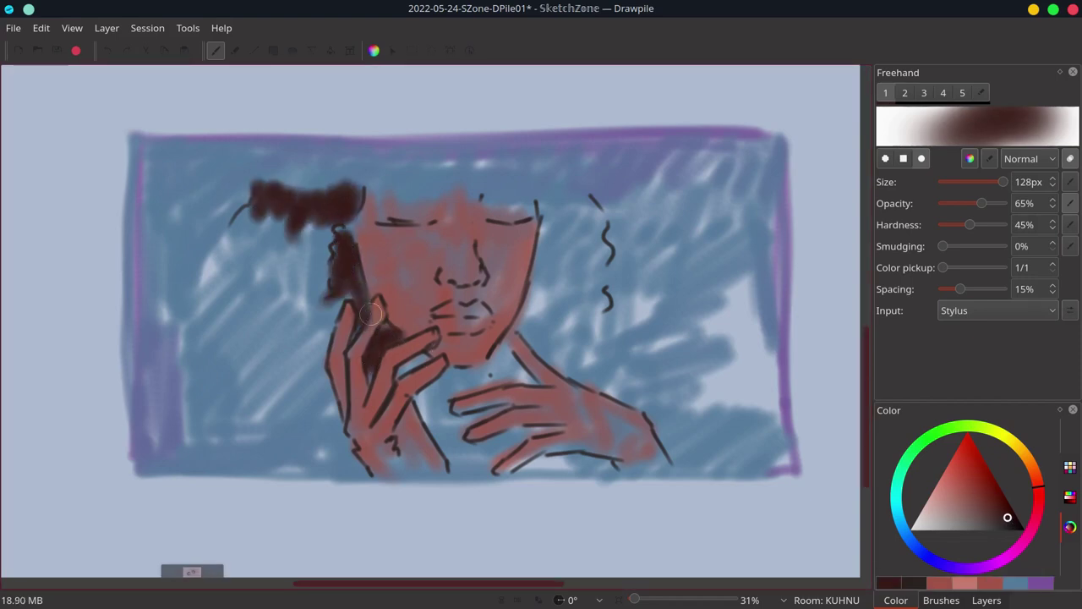
pyautogui.moveTo(336, 296); pyautogui.dragTo(340, 227)
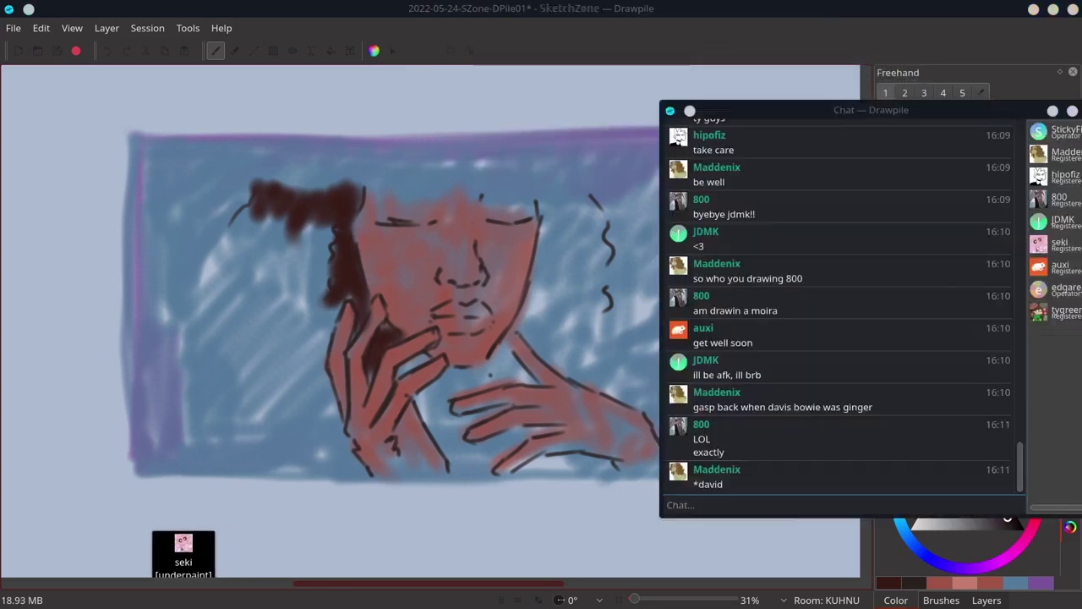
pyautogui.moveTo(254, 193)
pyautogui.mouseDown()
pyautogui.moveTo(179, 254)
pyautogui.moveTo(313, 203)
pyautogui.moveTo(333, 254)
pyautogui.moveTo(233, 294)
pyautogui.moveTo(295, 229)
pyautogui.moveTo(342, 254)
pyautogui.moveTo(338, 245)
pyautogui.moveTo(328, 313)
pyautogui.moveTo(279, 376)
pyautogui.moveTo(169, 312)
pyautogui.moveTo(318, 255)
pyautogui.mouseUp()
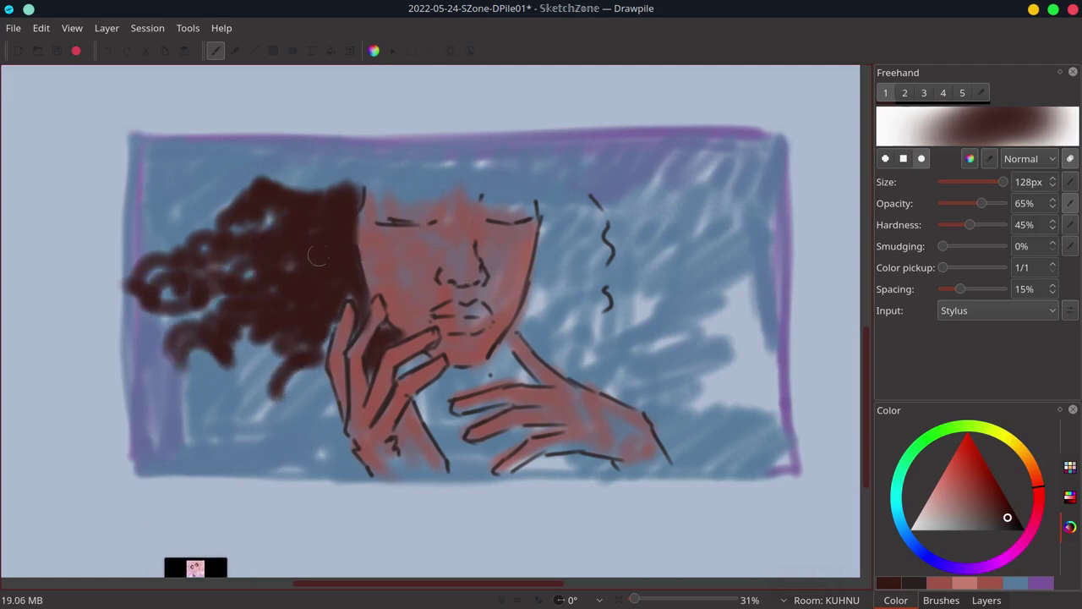
# Set smudging to 6% and extend the dark brown hair between the fingers, under the chin and along the face's right side
pyautogui.moveTo(942, 246); pyautogui.dragTo(946, 246)
pyautogui.moveTo(325, 334)
pyautogui.mouseDown()
pyautogui.moveTo(314, 360)
pyautogui.moveTo(220, 363)
pyautogui.moveTo(207, 316)
pyautogui.moveTo(259, 275)
pyautogui.mouseUp()
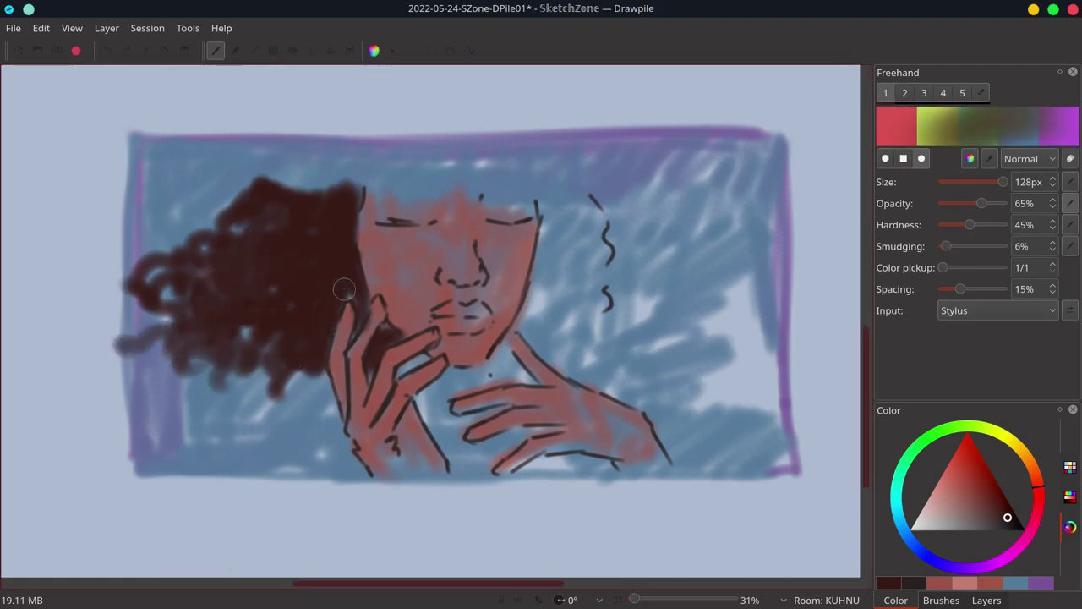
pyautogui.moveTo(362, 300)
pyautogui.mouseDown()
pyautogui.moveTo(366, 352)
pyautogui.moveTo(389, 332)
pyautogui.moveTo(374, 364)
pyautogui.moveTo(423, 355)
pyautogui.mouseUp()
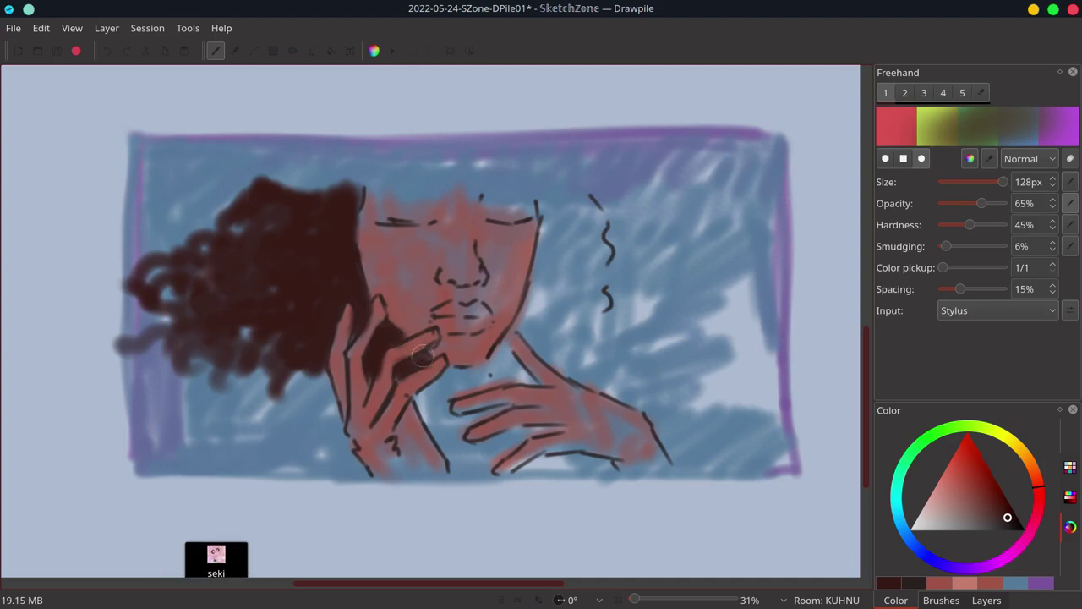
pyautogui.moveTo(514, 389)
pyautogui.mouseDown()
pyautogui.moveTo(442, 384)
pyautogui.moveTo(434, 422)
pyautogui.moveTo(501, 346)
pyautogui.moveTo(515, 372)
pyautogui.mouseUp()
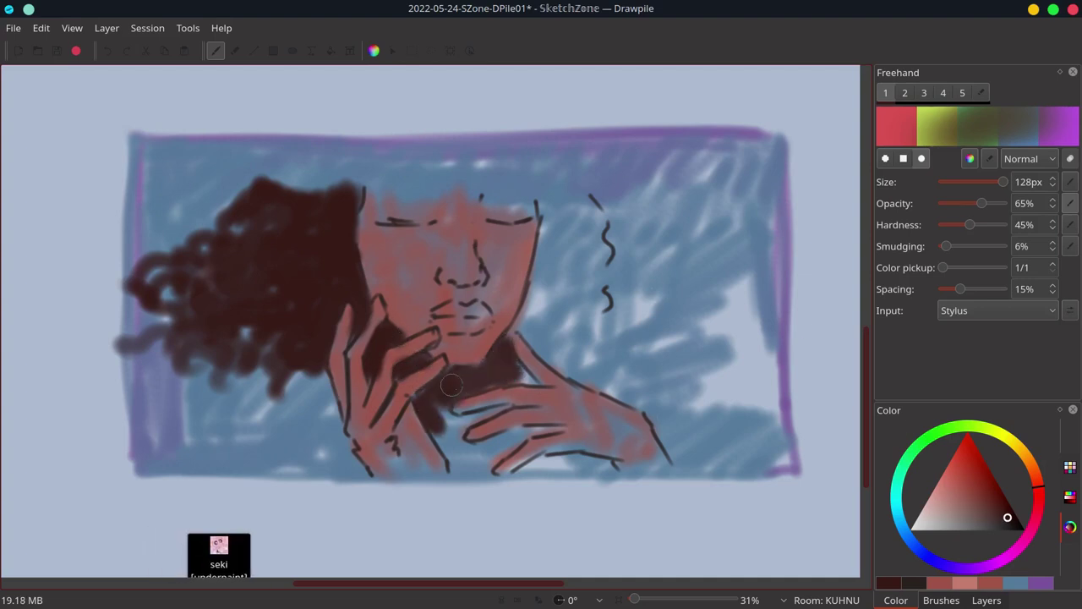
pyautogui.moveTo(452, 386)
pyautogui.mouseDown()
pyautogui.moveTo(479, 414)
pyautogui.moveTo(554, 433)
pyautogui.mouseUp()
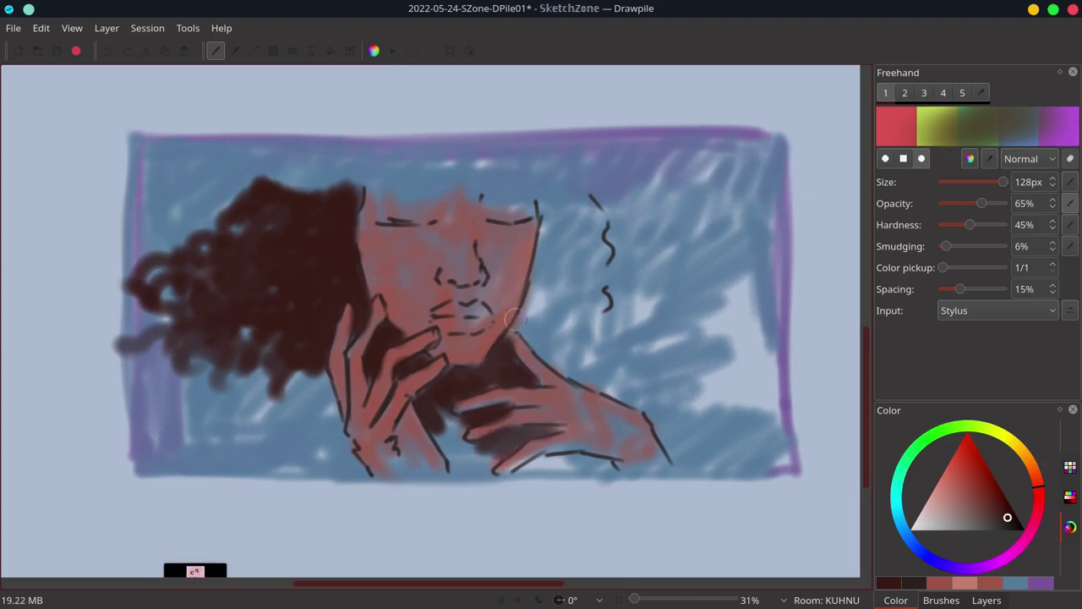
pyautogui.moveTo(514, 319)
pyautogui.mouseDown()
pyautogui.moveTo(549, 228)
pyautogui.moveTo(530, 313)
pyautogui.moveTo(574, 316)
pyautogui.moveTo(590, 248)
pyautogui.moveTo(565, 319)
pyautogui.moveTo(572, 328)
pyautogui.moveTo(597, 309)
pyautogui.moveTo(557, 286)
pyautogui.moveTo(567, 204)
pyautogui.mouseUp()
pyautogui.moveTo(563, 293)
pyautogui.mouseDown()
pyautogui.moveTo(569, 229)
pyautogui.moveTo(553, 196)
pyautogui.moveTo(555, 246)
pyautogui.moveTo(541, 271)
pyautogui.moveTo(553, 201)
pyautogui.moveTo(595, 216)
pyautogui.moveTo(590, 233)
pyautogui.moveTo(606, 237)
pyautogui.moveTo(594, 255)
pyautogui.moveTo(615, 262)
pyautogui.moveTo(620, 284)
pyautogui.moveTo(571, 293)
pyautogui.moveTo(563, 314)
pyautogui.moveTo(533, 323)
pyautogui.moveTo(617, 263)
pyautogui.mouseUp()
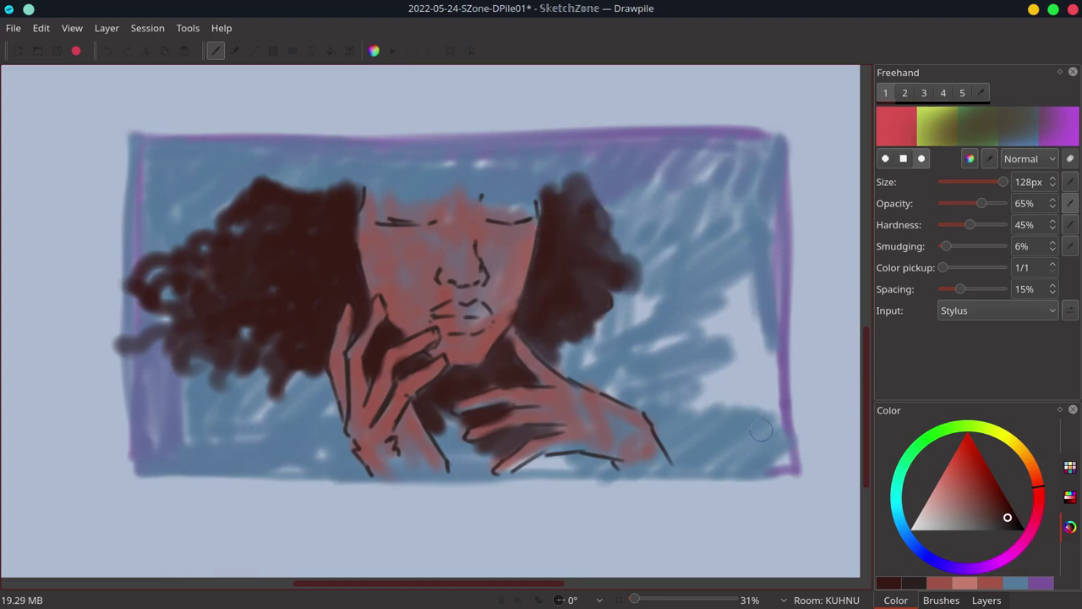
# Choose a teal green, cover the background on the right of the hair up to the frame's top, and save the drawing
pyautogui.click(896, 489)
pyautogui.moveTo(992, 504); pyautogui.dragTo(986, 495)
pyautogui.moveTo(634, 299)
pyautogui.mouseDown()
pyautogui.moveTo(604, 349)
pyautogui.moveTo(577, 361)
pyautogui.moveTo(648, 371)
pyautogui.moveTo(666, 331)
pyautogui.mouseUp()
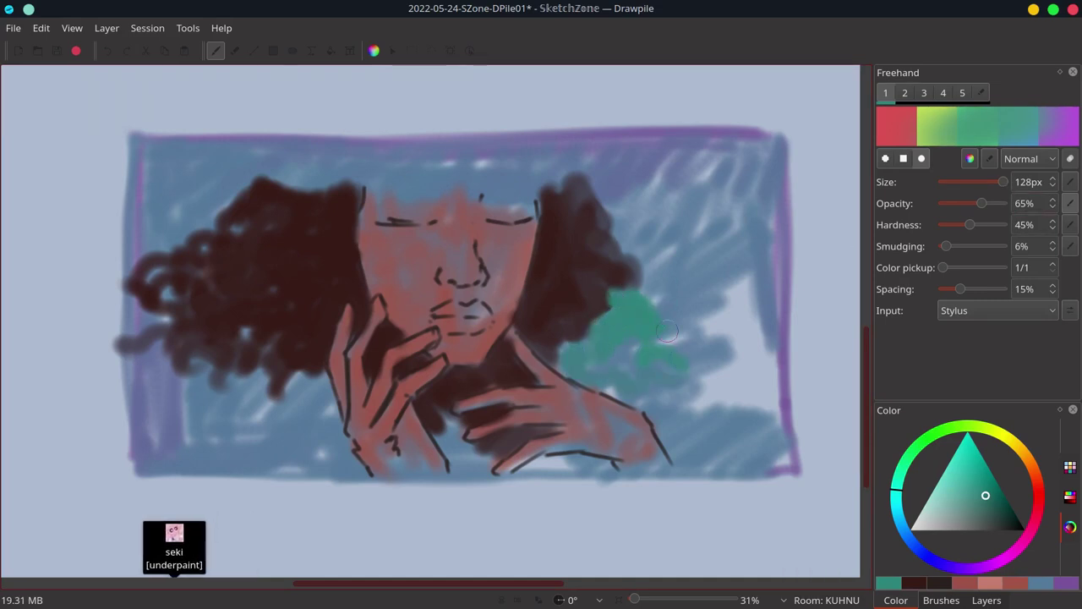
pyautogui.moveTo(714, 288)
pyautogui.mouseDown()
pyautogui.moveTo(710, 324)
pyautogui.moveTo(683, 341)
pyautogui.moveTo(764, 306)
pyautogui.moveTo(754, 364)
pyautogui.moveTo(740, 327)
pyautogui.moveTo(776, 369)
pyautogui.mouseUp()
pyautogui.moveTo(724, 339)
pyautogui.mouseDown()
pyautogui.moveTo(595, 367)
pyautogui.moveTo(617, 387)
pyautogui.moveTo(563, 351)
pyautogui.moveTo(716, 375)
pyautogui.moveTo(749, 344)
pyautogui.moveTo(719, 392)
pyautogui.moveTo(670, 391)
pyautogui.moveTo(765, 398)
pyautogui.moveTo(639, 400)
pyautogui.moveTo(566, 369)
pyautogui.moveTo(699, 398)
pyautogui.moveTo(752, 397)
pyautogui.moveTo(794, 380)
pyautogui.moveTo(793, 329)
pyautogui.mouseUp()
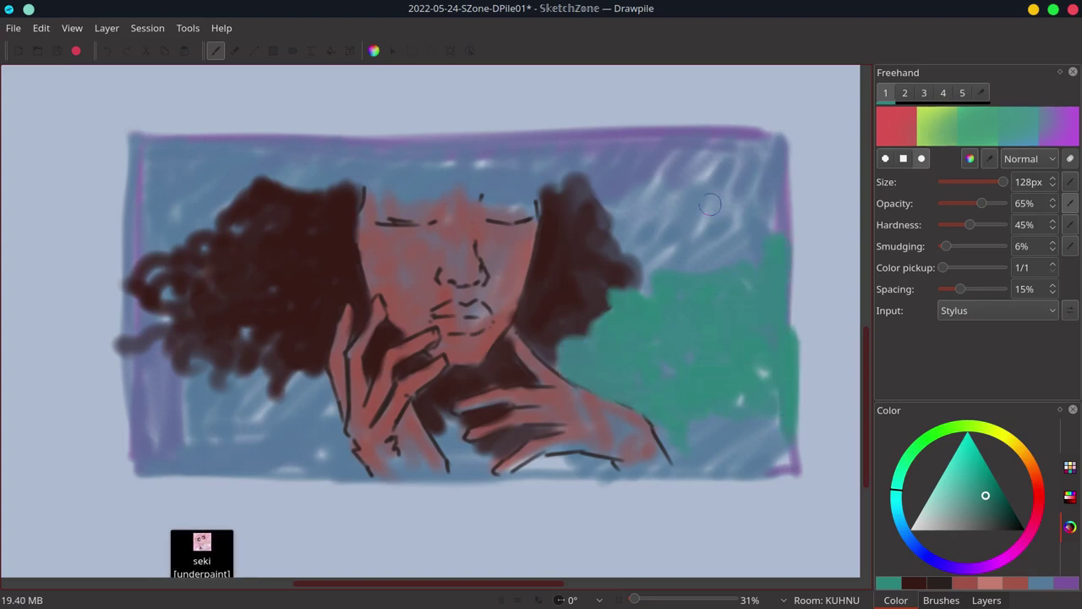
pyautogui.hotkey('ctrl', 's')
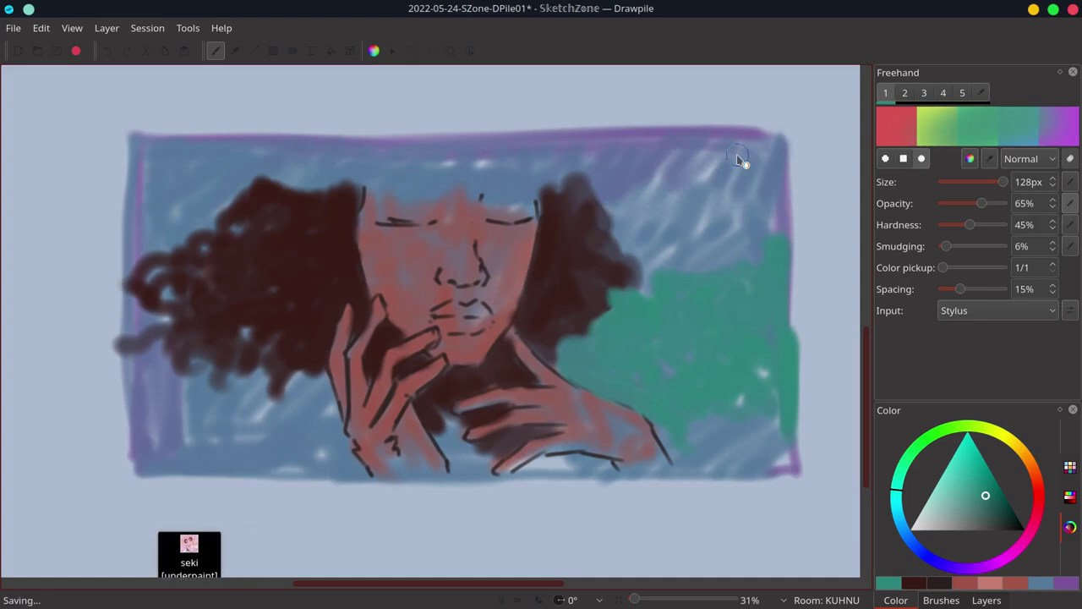
pyautogui.moveTo(607, 211)
pyautogui.mouseDown()
pyautogui.moveTo(649, 208)
pyautogui.moveTo(686, 193)
pyautogui.moveTo(614, 169)
pyautogui.moveTo(674, 142)
pyautogui.moveTo(696, 176)
pyautogui.moveTo(632, 230)
pyautogui.moveTo(661, 271)
pyautogui.moveTo(667, 223)
pyautogui.moveTo(691, 236)
pyautogui.moveTo(759, 186)
pyautogui.moveTo(684, 165)
pyautogui.moveTo(764, 191)
pyautogui.moveTo(737, 174)
pyautogui.moveTo(645, 260)
pyautogui.mouseUp()
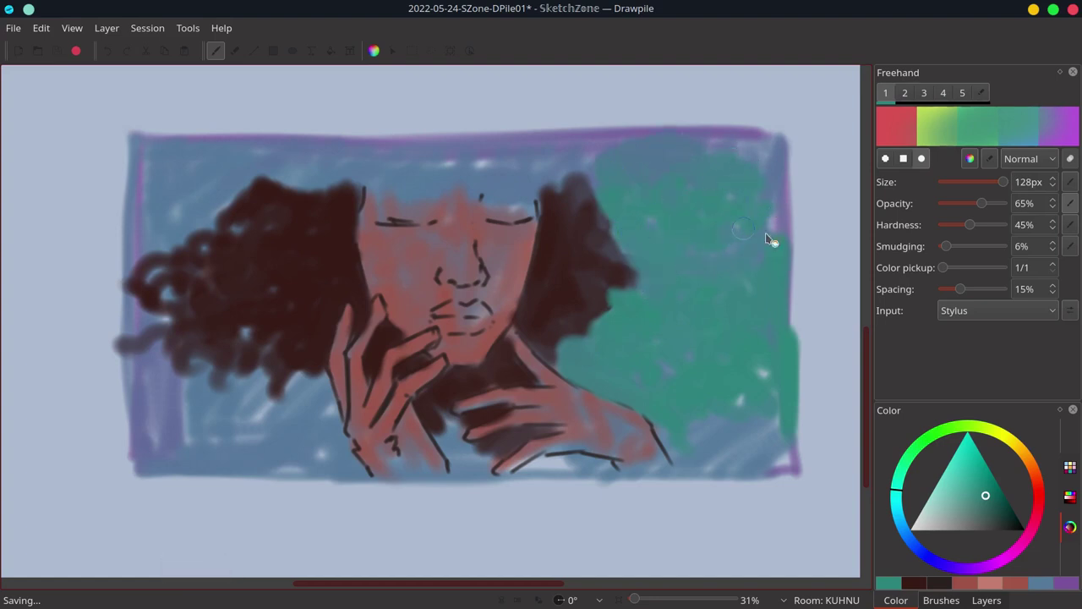
# Paint the background around the left hair and both upper corners of the frame teal, and save the drawing
pyautogui.moveTo(169, 347)
pyautogui.mouseDown()
pyautogui.moveTo(188, 392)
pyautogui.moveTo(160, 398)
pyautogui.moveTo(241, 383)
pyautogui.moveTo(216, 385)
pyautogui.moveTo(169, 317)
pyautogui.moveTo(176, 290)
pyautogui.moveTo(132, 302)
pyautogui.moveTo(155, 218)
pyautogui.moveTo(161, 246)
pyautogui.moveTo(134, 218)
pyautogui.moveTo(147, 201)
pyautogui.moveTo(199, 232)
pyautogui.moveTo(215, 218)
pyautogui.moveTo(205, 249)
pyautogui.moveTo(159, 220)
pyautogui.moveTo(170, 202)
pyautogui.moveTo(234, 175)
pyautogui.moveTo(128, 172)
pyautogui.moveTo(188, 152)
pyautogui.moveTo(289, 170)
pyautogui.mouseUp()
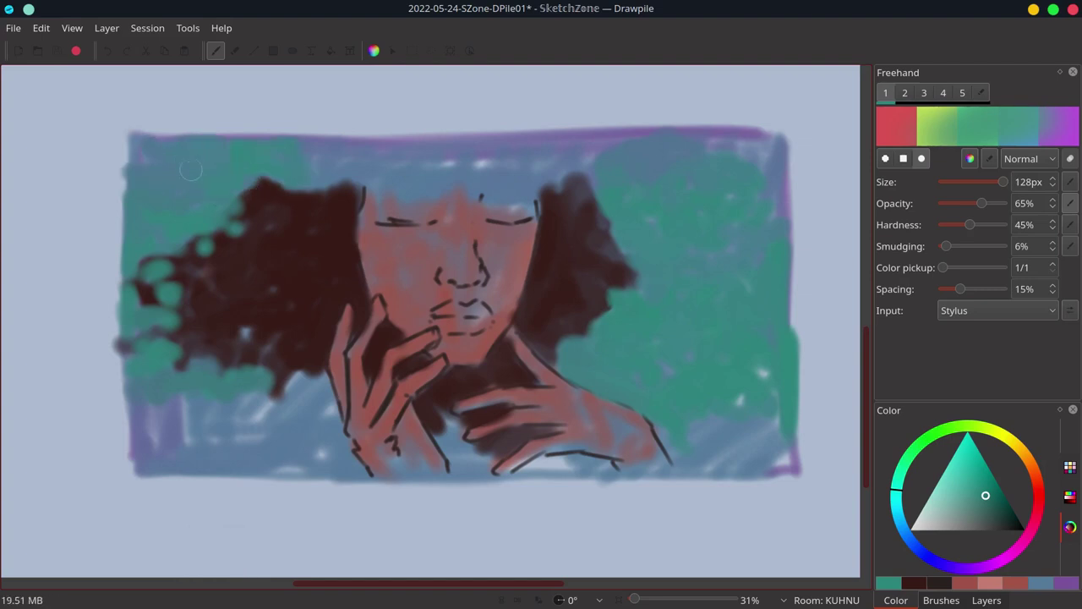
pyautogui.moveTo(127, 139); pyautogui.dragTo(121, 232)
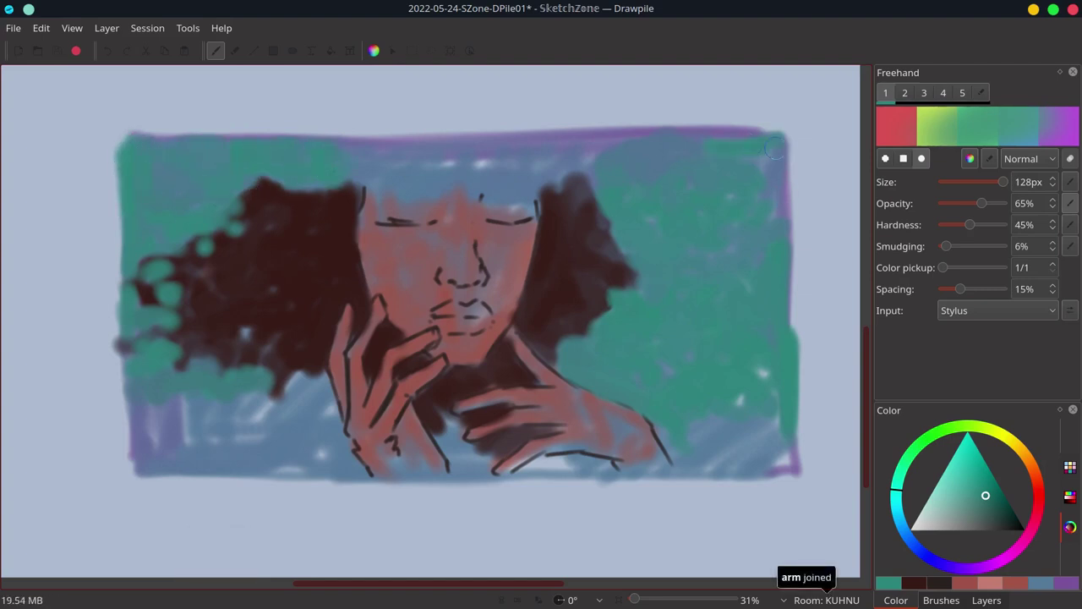
pyautogui.moveTo(774, 148); pyautogui.dragTo(791, 245)
pyautogui.hotkey('alt', 'Tab')
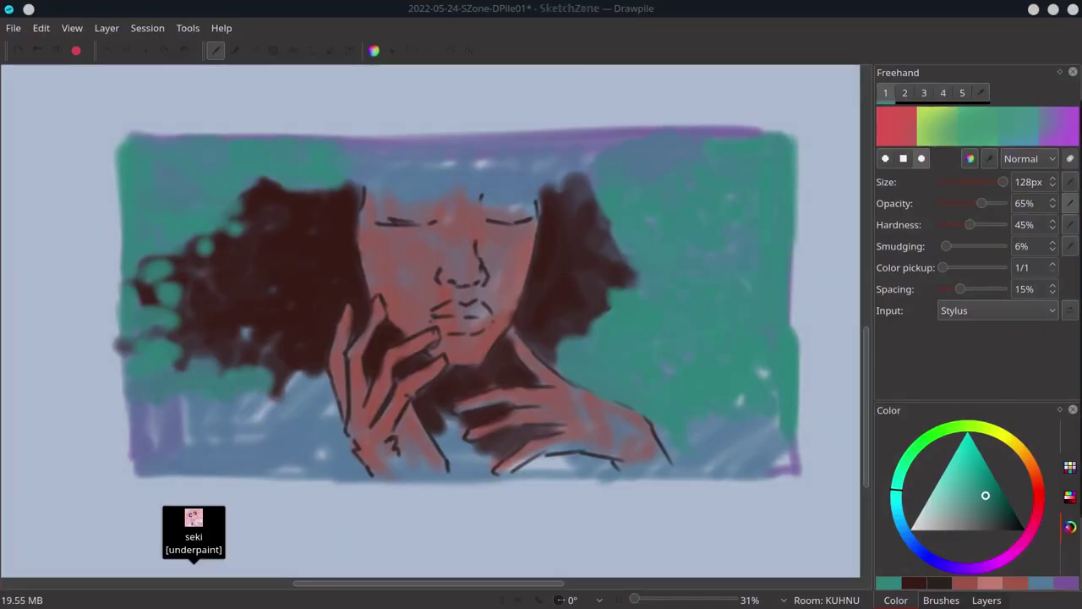
pyautogui.click(809, 17)
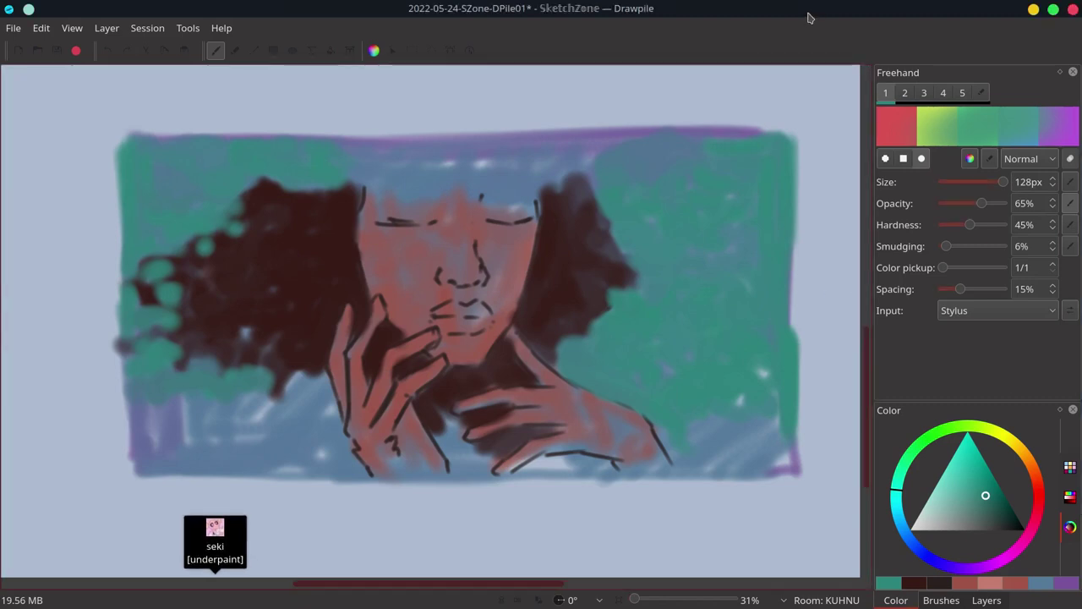
pyautogui.click(57, 51)
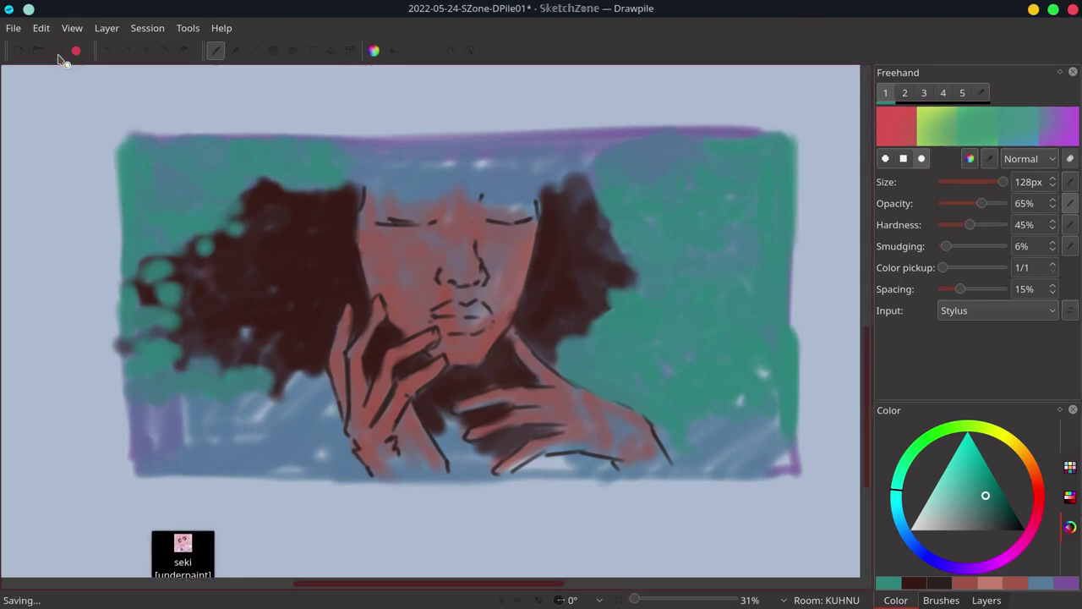
# Choose a deep red and block in the clothing on the left shoulder, between the hands and below the right hand
pyautogui.moveTo(985, 478); pyautogui.dragTo(1036, 502)
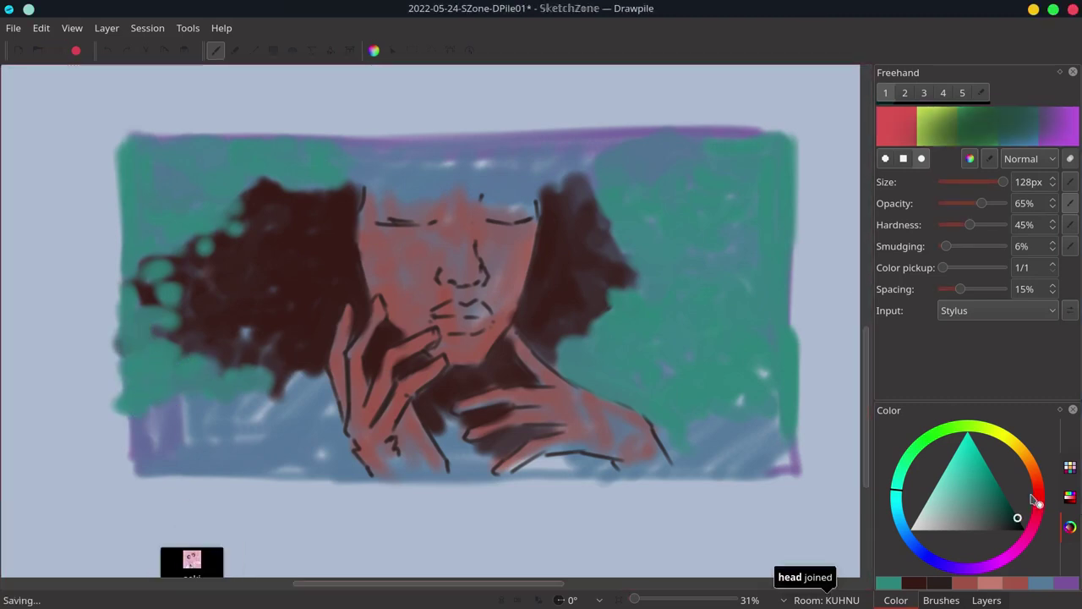
pyautogui.click(1038, 498)
pyautogui.click(978, 479)
pyautogui.moveTo(224, 478)
pyautogui.mouseDown()
pyautogui.moveTo(297, 404)
pyautogui.moveTo(330, 474)
pyautogui.moveTo(225, 459)
pyautogui.moveTo(326, 375)
pyautogui.moveTo(229, 437)
pyautogui.mouseUp()
pyautogui.moveTo(435, 391)
pyautogui.mouseDown()
pyautogui.moveTo(471, 465)
pyautogui.moveTo(453, 489)
pyautogui.moveTo(596, 473)
pyautogui.mouseUp()
# Paint the right shoulder and sleeve deep red, and trim their outer edge with the teal sampled from the background
pyautogui.moveTo(575, 365)
pyautogui.mouseDown()
pyautogui.moveTo(639, 380)
pyautogui.moveTo(666, 407)
pyautogui.moveTo(624, 392)
pyautogui.moveTo(661, 420)
pyautogui.mouseUp()
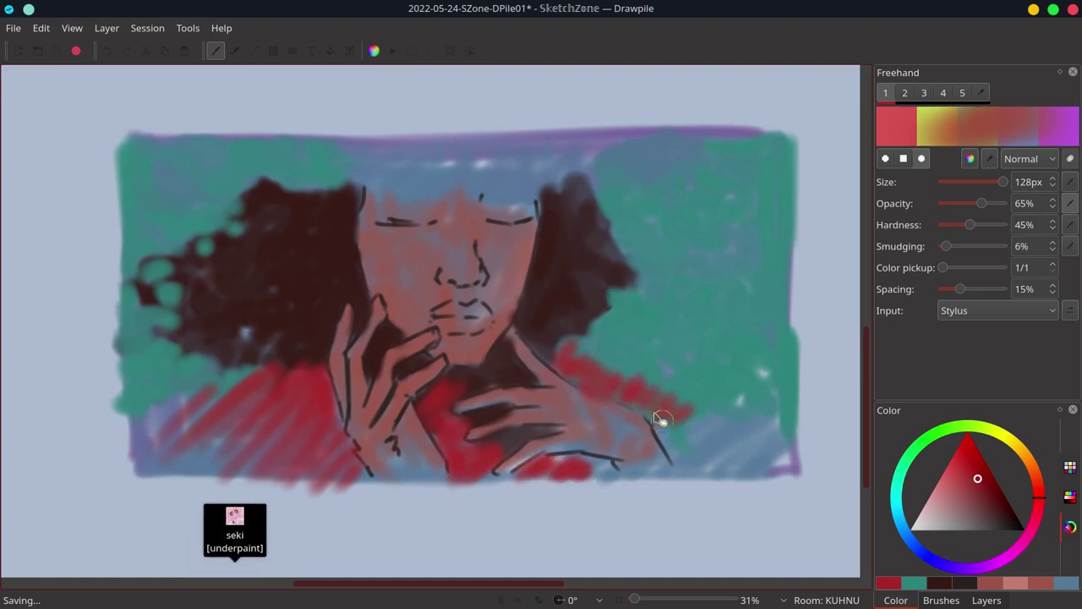
pyautogui.moveTo(684, 459); pyautogui.dragTo(703, 430)
pyautogui.moveTo(618, 377); pyautogui.dragTo(569, 355)
pyautogui.keyDown('ctrl'); pyautogui.click(650, 332); pyautogui.keyUp('ctrl')
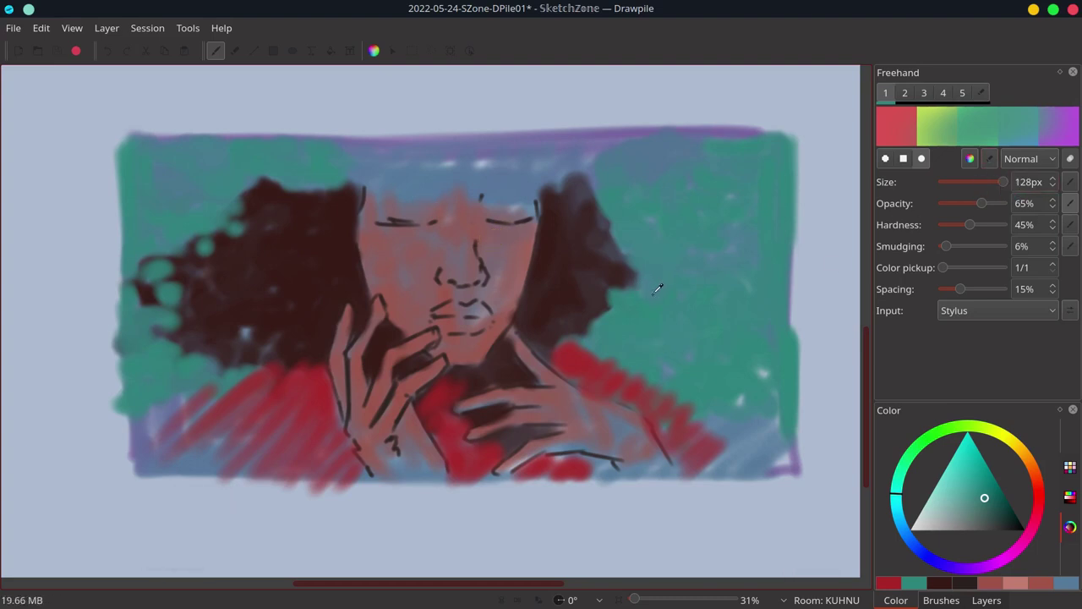
pyautogui.moveTo(676, 399); pyautogui.dragTo(631, 391)
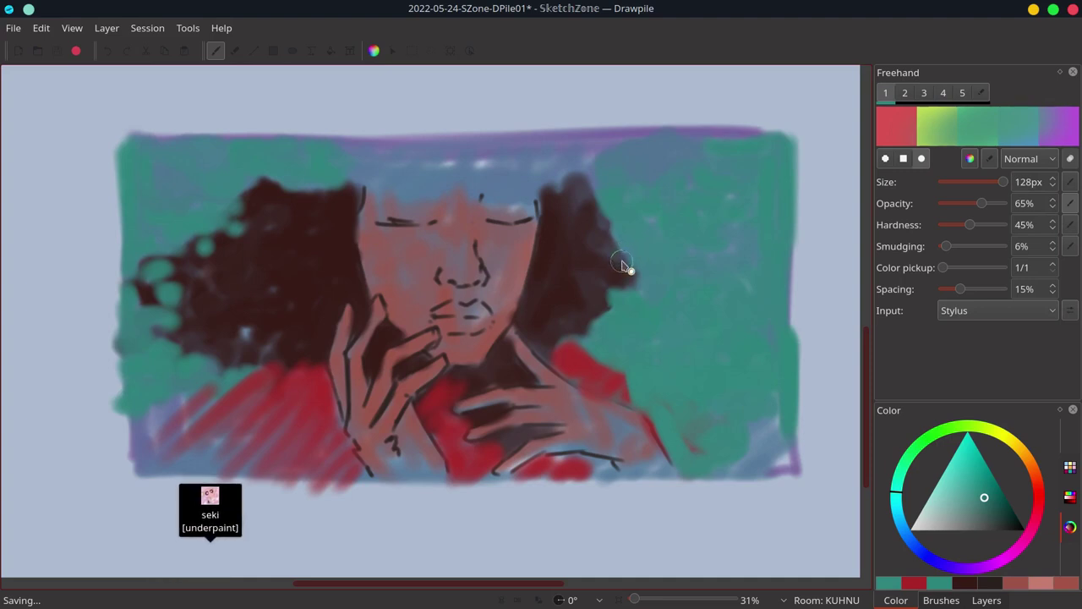
# Darken the right hair next to the face and below the jaw in near-black brown with a 101 px brush
pyautogui.keyDown('ctrl'); pyautogui.click(562, 290); pyautogui.keyUp('ctrl')
pyautogui.click(1010, 522)
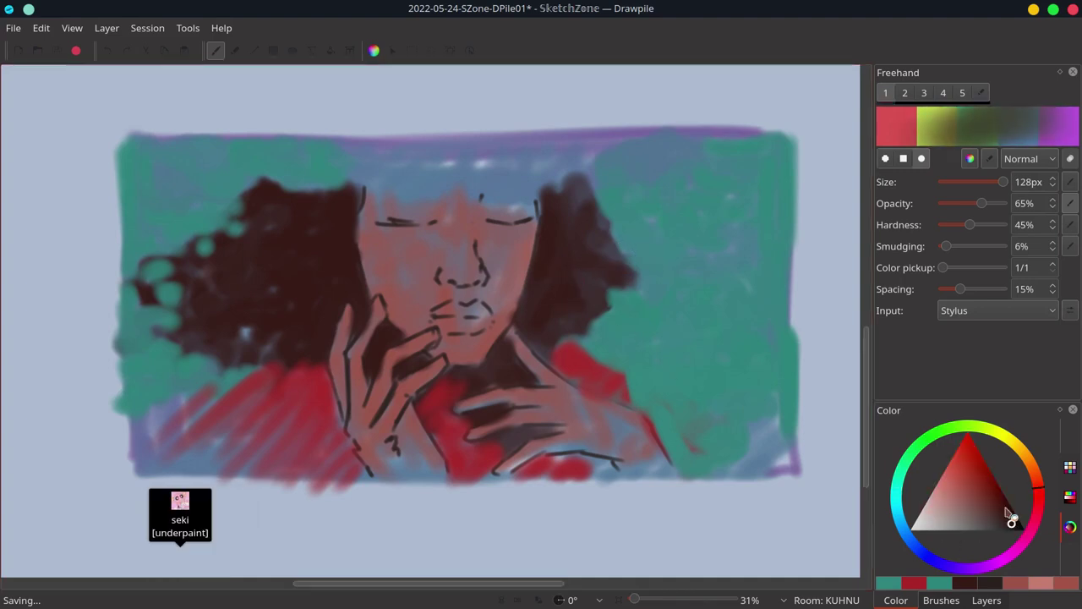
pyautogui.moveTo(1001, 182); pyautogui.dragTo(987, 184)
pyautogui.moveTo(546, 199)
pyautogui.mouseDown()
pyautogui.moveTo(544, 235)
pyautogui.moveTo(572, 223)
pyautogui.moveTo(581, 203)
pyautogui.mouseUp()
pyautogui.click(1014, 526)
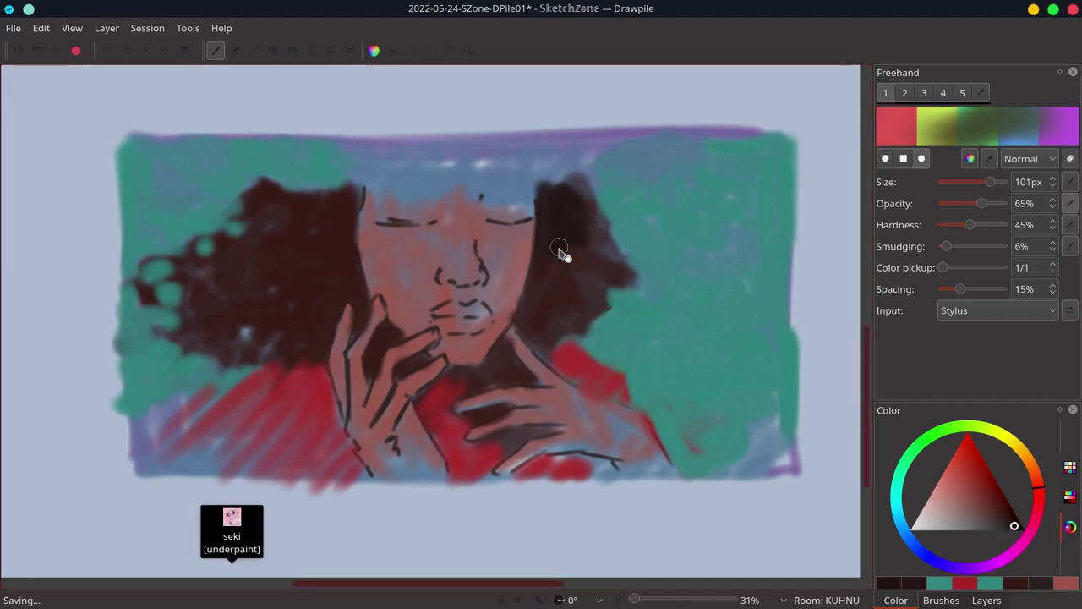
pyautogui.moveTo(543, 244); pyautogui.dragTo(590, 259)
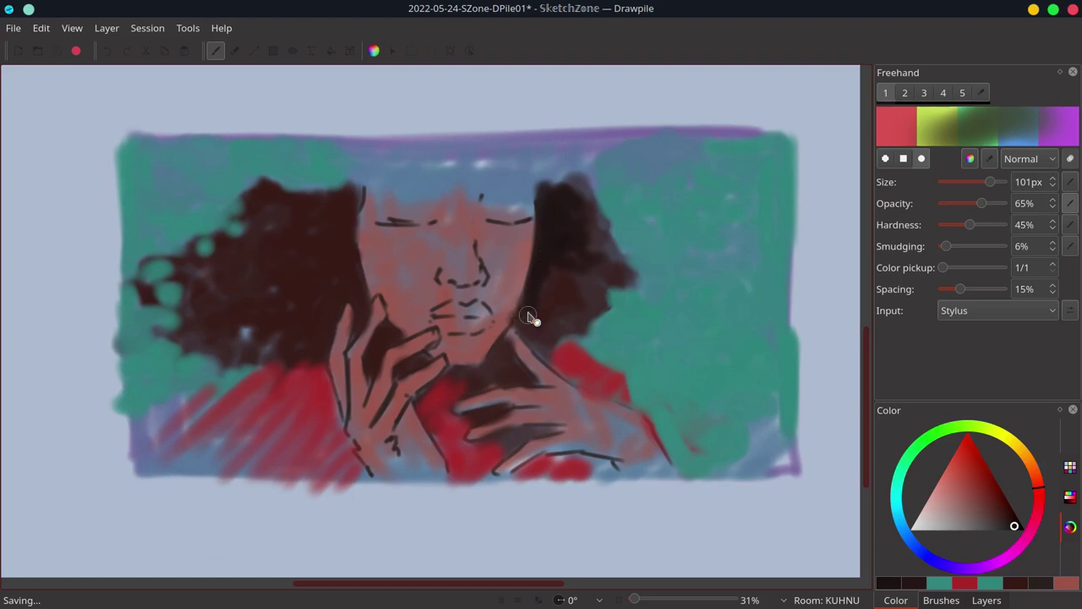
pyautogui.moveTo(528, 315)
pyautogui.mouseDown()
pyautogui.moveTo(544, 332)
pyautogui.moveTo(493, 371)
pyautogui.mouseUp()
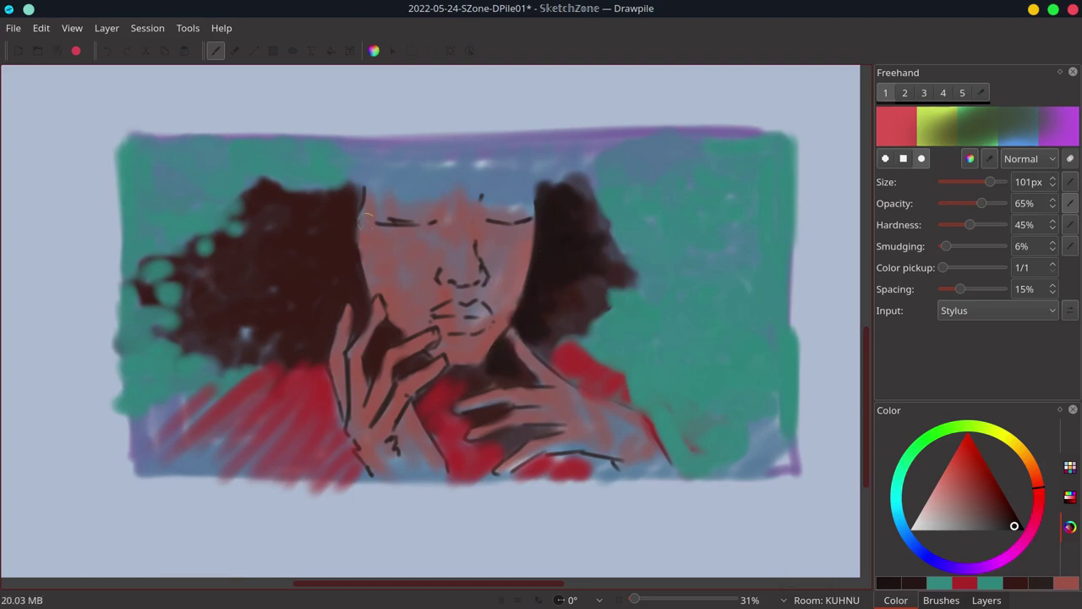
# Deepen the left hair mass, the gaps between the left hand's fingers and the area under the chin with the near-black brown
pyautogui.moveTo(348, 223); pyautogui.dragTo(360, 276)
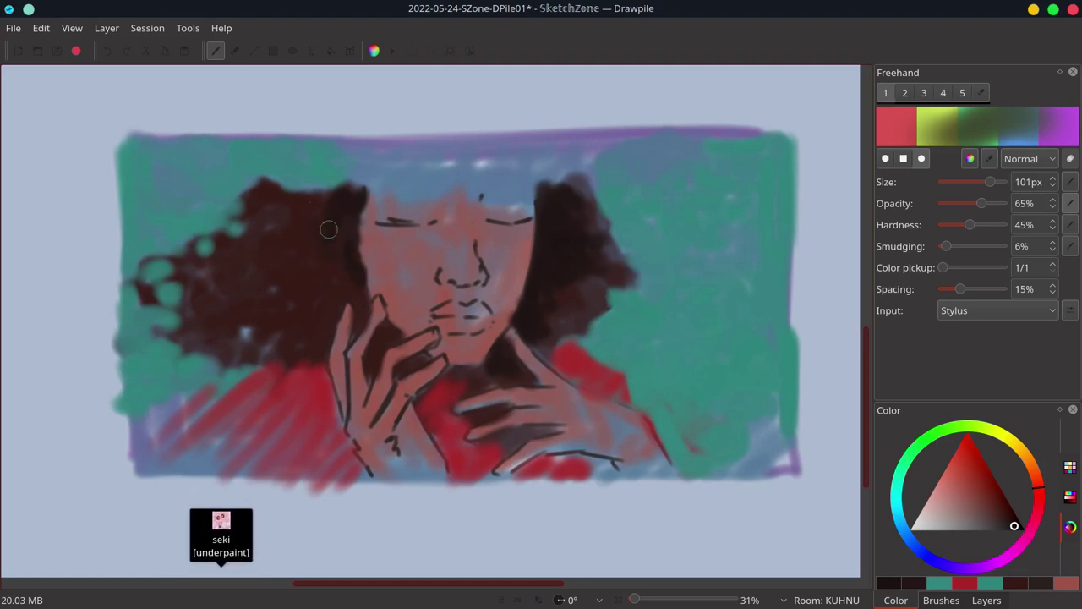
pyautogui.moveTo(328, 229)
pyautogui.mouseDown()
pyautogui.moveTo(246, 213)
pyautogui.moveTo(336, 202)
pyautogui.moveTo(305, 188)
pyautogui.moveTo(353, 186)
pyautogui.moveTo(324, 246)
pyautogui.mouseUp()
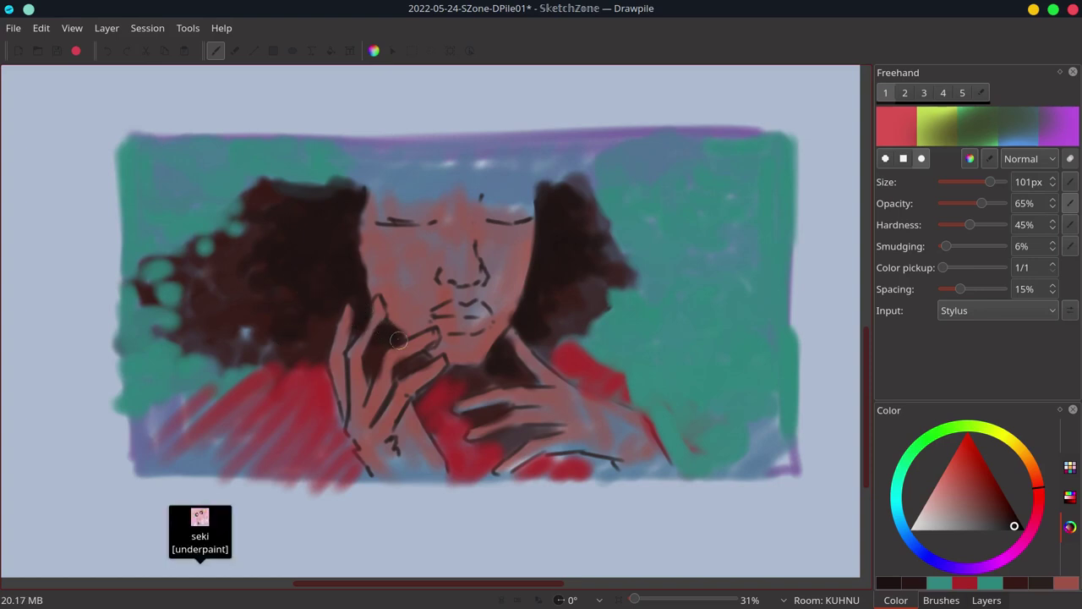
pyautogui.moveTo(405, 354)
pyautogui.mouseDown()
pyautogui.moveTo(423, 355)
pyautogui.moveTo(404, 347)
pyautogui.mouseUp()
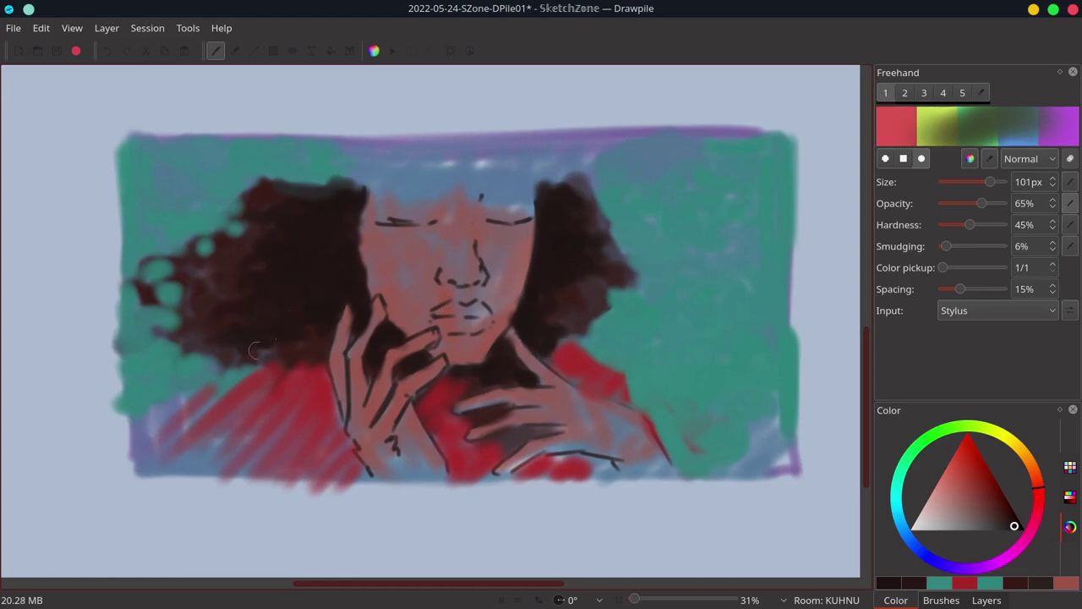
# Retouch the left hand's raised finger with the sampled skin colour and a 79 px brush
pyautogui.keyDown('ctrl'); pyautogui.click(370, 377); pyautogui.keyUp('ctrl')
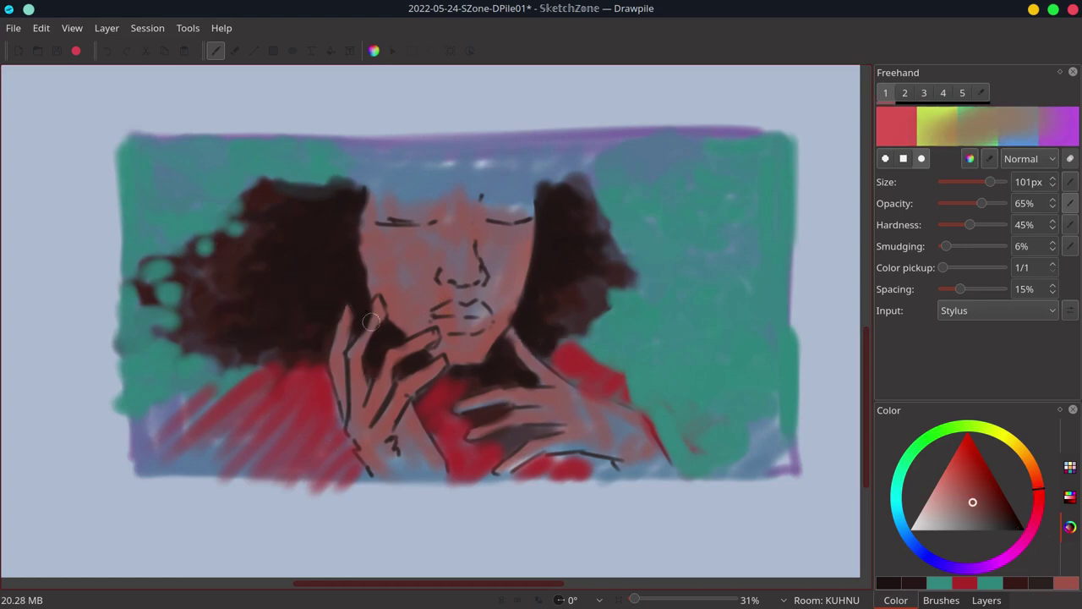
pyautogui.moveTo(992, 185); pyautogui.dragTo(981, 184)
pyautogui.moveTo(376, 322); pyautogui.dragTo(365, 334)
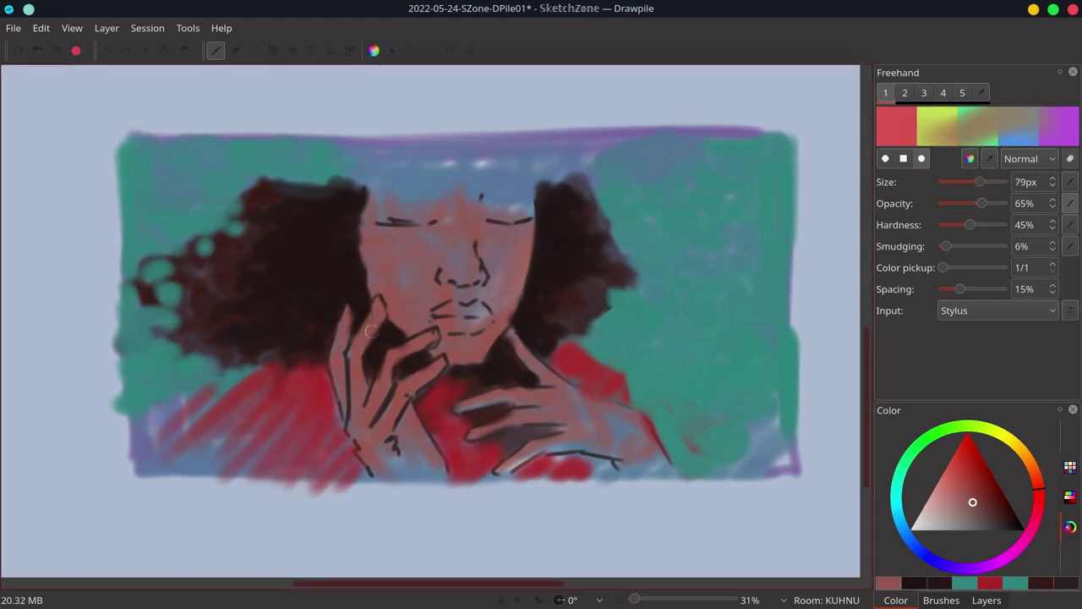
# Refine the left hand's fingers and the gaps between them with a 69 px brush, alternating sampled dark hair and skin colours
pyautogui.keyDown('ctrl'); pyautogui.click(536, 366); pyautogui.keyUp('ctrl')
pyautogui.moveTo(980, 182); pyautogui.dragTo(975, 181)
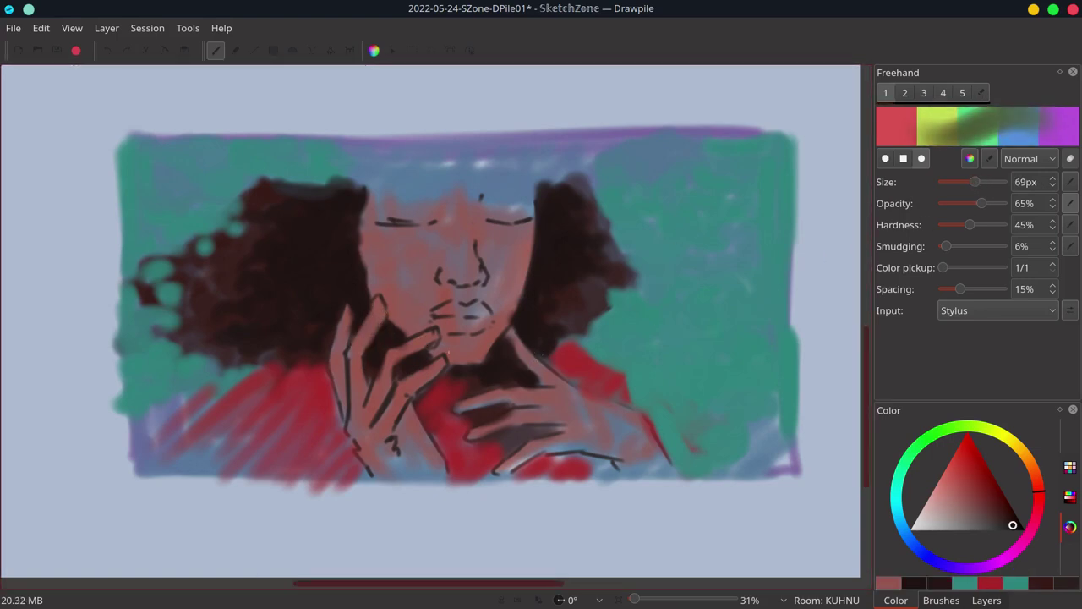
pyautogui.moveTo(388, 321); pyautogui.dragTo(370, 350)
pyautogui.keyDown('ctrl'); pyautogui.click(356, 358); pyautogui.keyUp('ctrl')
pyautogui.moveTo(356, 359); pyautogui.dragTo(352, 356)
pyautogui.keyDown('ctrl'); pyautogui.click(388, 339); pyautogui.keyUp('ctrl')
pyautogui.keyDown('ctrl'); pyautogui.click(359, 359); pyautogui.keyUp('ctrl')
pyautogui.moveTo(388, 321); pyautogui.dragTo(362, 378)
pyautogui.keyDown('ctrl'); pyautogui.click(341, 331); pyautogui.keyUp('ctrl')
pyautogui.moveTo(351, 338); pyautogui.dragTo(355, 311)
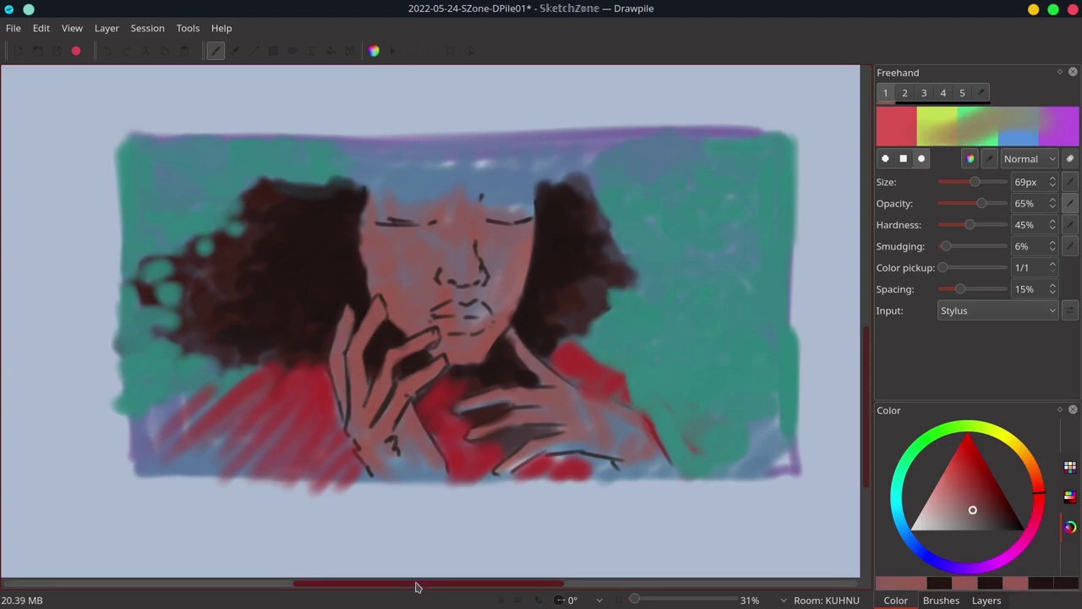
# Save the painting and clean up the face's left edge along the hair with sampled skin colours
pyautogui.hotkey('ctrl', 's')
pyautogui.keyDown('ctrl'); pyautogui.click(377, 231); pyautogui.keyUp('ctrl')
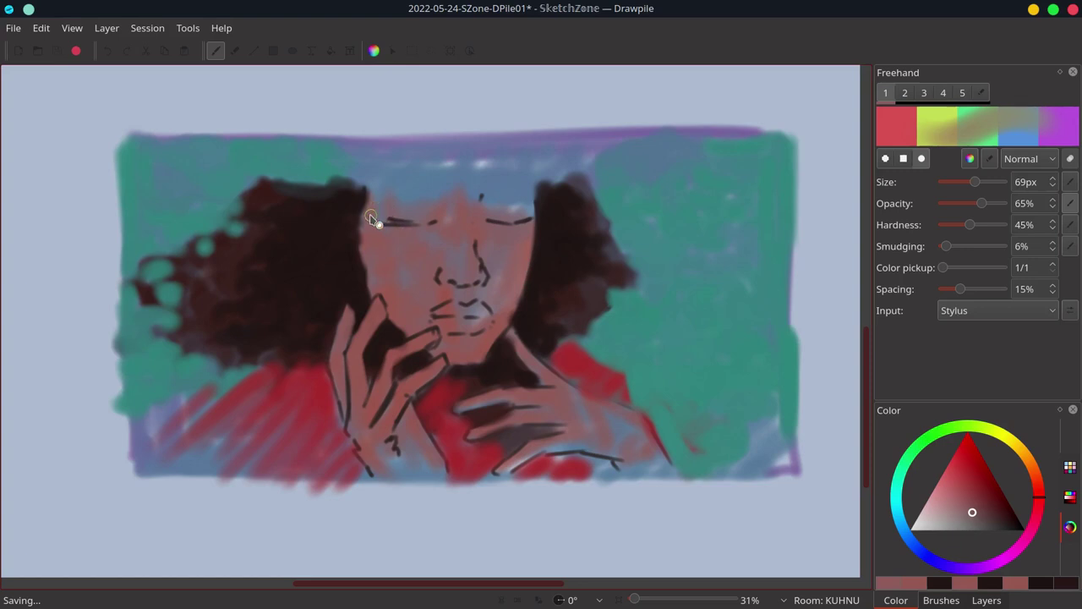
pyautogui.keyDown('ctrl'); pyautogui.click(370, 233); pyautogui.keyUp('ctrl')
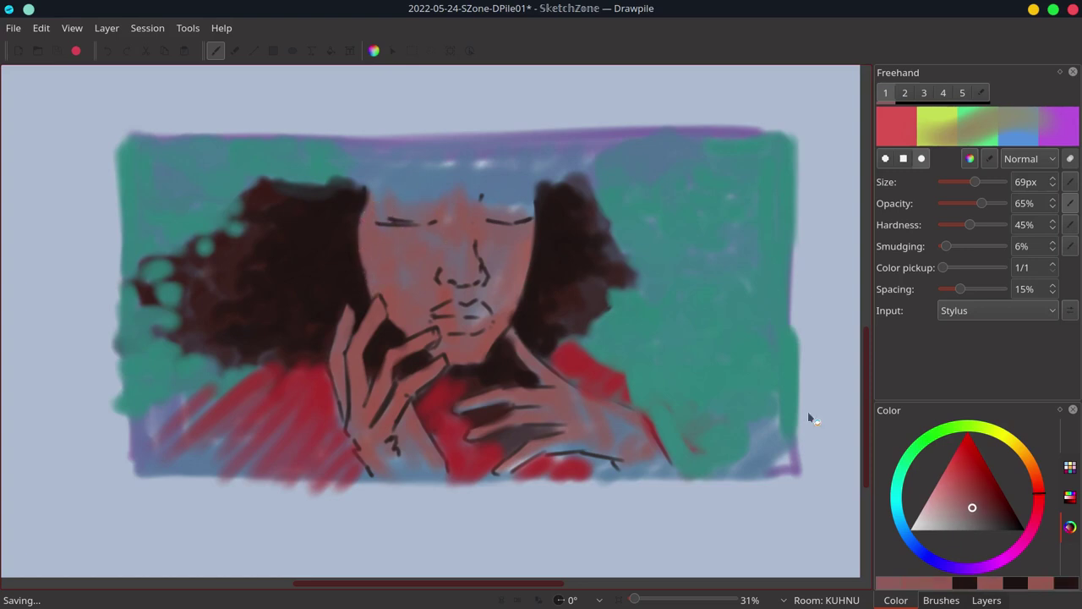
# Mix a light beige skin tone and paint the left brow, eyelid and cheek with a 92 px brush at 11% smudging
pyautogui.click(1037, 479)
pyautogui.click(951, 510)
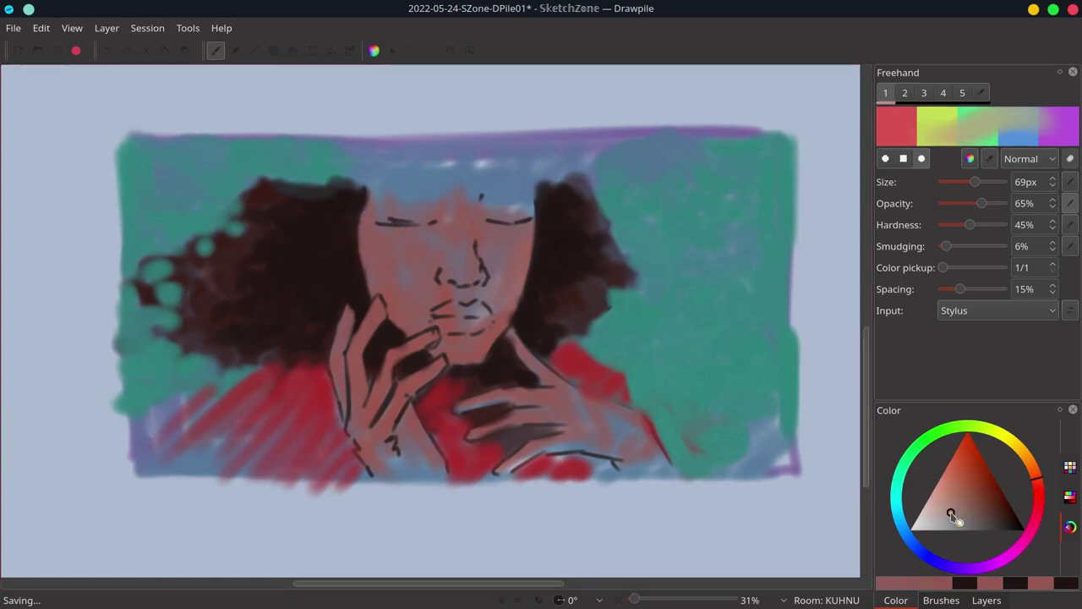
pyautogui.click(951, 246)
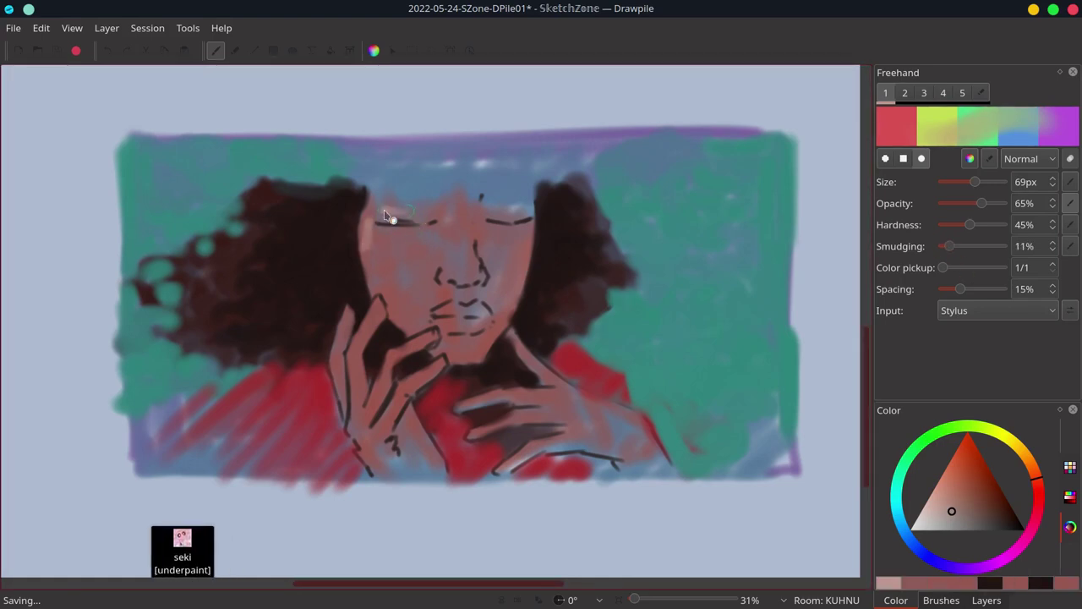
pyautogui.click(986, 182)
pyautogui.moveTo(389, 210)
pyautogui.mouseDown()
pyautogui.moveTo(405, 199)
pyautogui.moveTo(393, 216)
pyautogui.mouseUp()
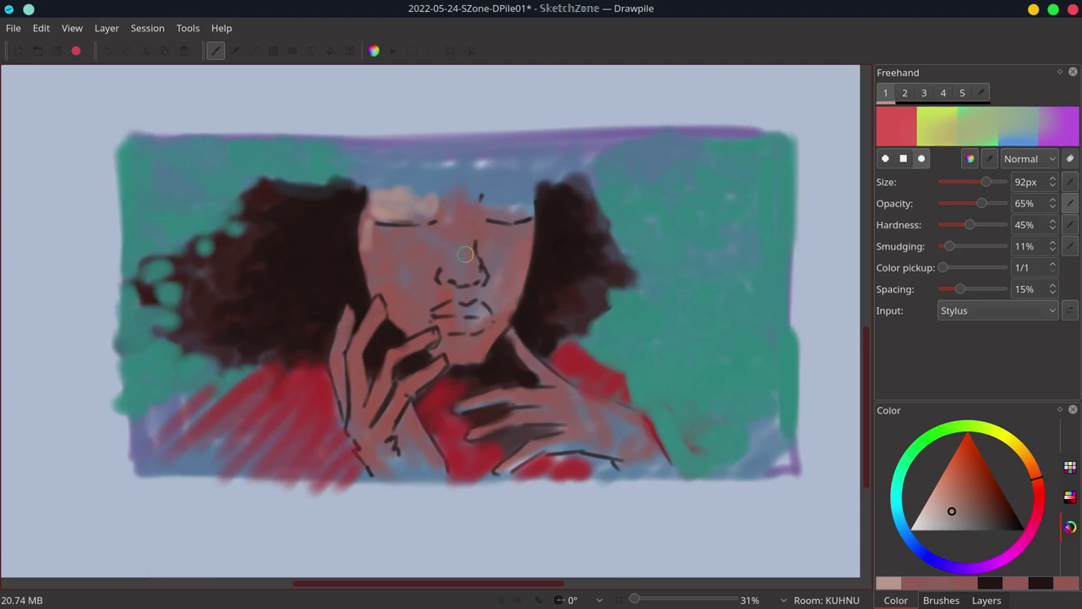
pyautogui.moveTo(391, 238)
pyautogui.mouseDown()
pyautogui.moveTo(418, 249)
pyautogui.moveTo(387, 251)
pyautogui.moveTo(368, 214)
pyautogui.moveTo(414, 253)
pyautogui.moveTo(401, 239)
pyautogui.moveTo(406, 277)
pyautogui.moveTo(424, 270)
pyautogui.moveTo(415, 298)
pyautogui.moveTo(372, 266)
pyautogui.mouseUp()
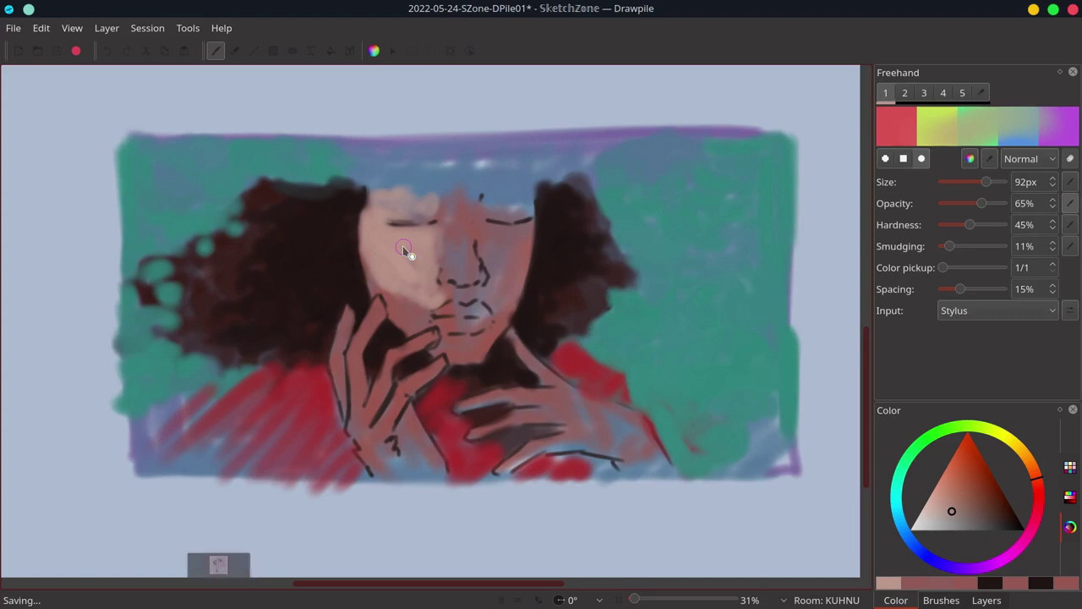
# Paint light skin over the nose, the lower left cheek, the right cheek and the area above the lips
pyautogui.moveTo(444, 233)
pyautogui.mouseDown()
pyautogui.moveTo(460, 279)
pyautogui.moveTo(447, 246)
pyautogui.moveTo(463, 269)
pyautogui.moveTo(449, 270)
pyautogui.moveTo(463, 267)
pyautogui.moveTo(459, 238)
pyautogui.moveTo(469, 267)
pyautogui.moveTo(465, 202)
pyautogui.moveTo(468, 258)
pyautogui.moveTo(459, 263)
pyautogui.moveTo(476, 227)
pyautogui.moveTo(503, 237)
pyautogui.moveTo(504, 221)
pyautogui.moveTo(513, 247)
pyautogui.moveTo(495, 250)
pyautogui.moveTo(511, 244)
pyautogui.moveTo(518, 291)
pyautogui.moveTo(492, 271)
pyautogui.mouseUp()
pyautogui.moveTo(433, 310); pyautogui.dragTo(404, 295)
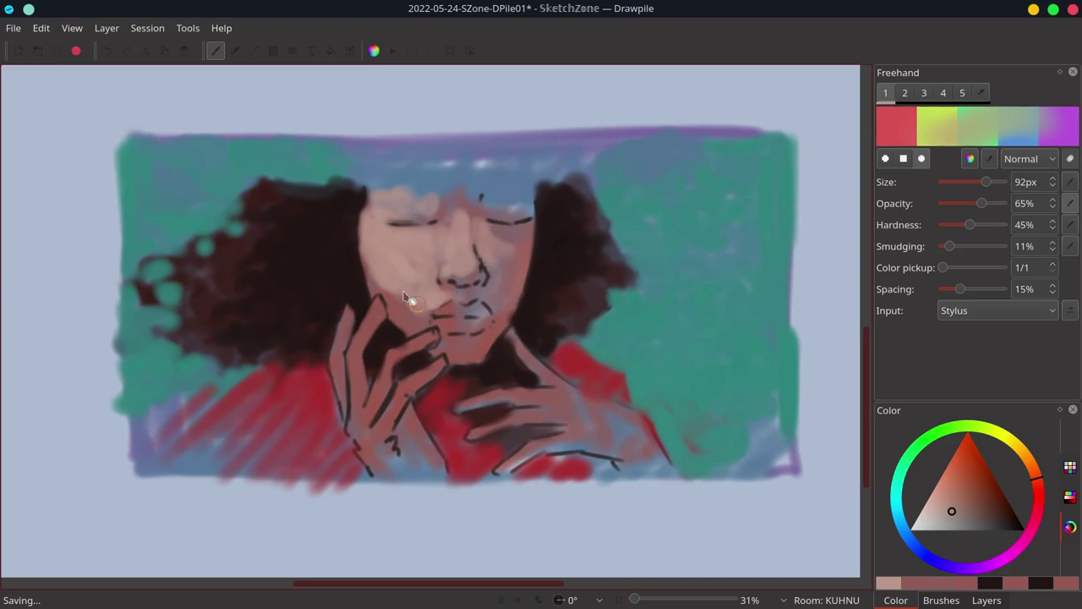
pyautogui.moveTo(519, 284)
pyautogui.mouseDown()
pyautogui.moveTo(519, 311)
pyautogui.moveTo(490, 315)
pyautogui.mouseUp()
pyautogui.moveTo(477, 308); pyautogui.dragTo(470, 301)
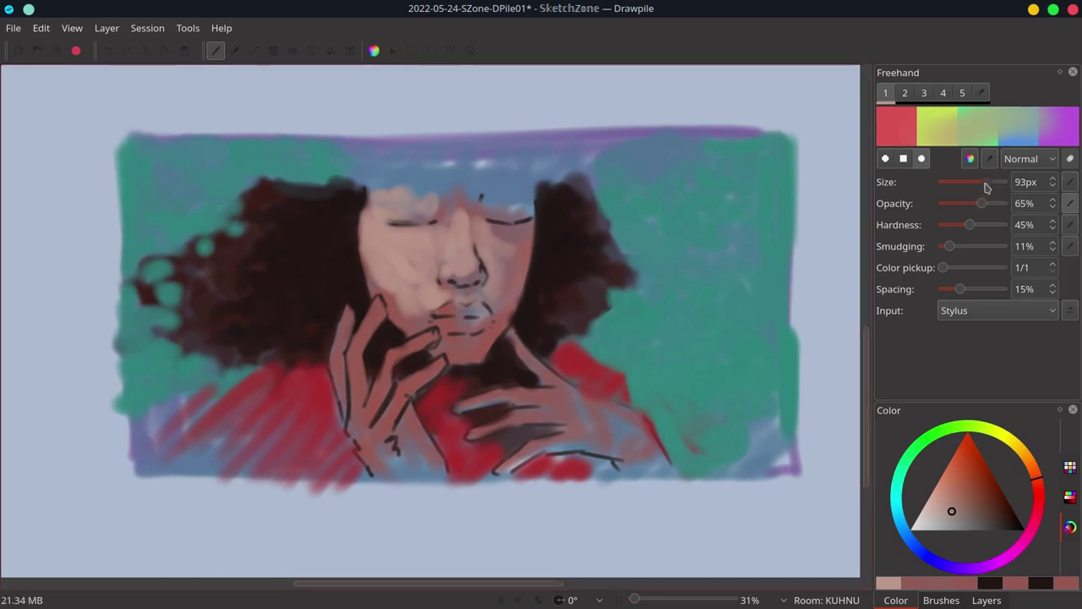
# Lighten the left hand's two outermost raised fingers with the beige skin tone, reducing the brush to 65 px
pyautogui.moveTo(985, 184); pyautogui.dragTo(980, 183)
pyautogui.moveTo(377, 306)
pyautogui.mouseDown()
pyautogui.moveTo(358, 343)
pyautogui.moveTo(420, 380)
pyautogui.moveTo(379, 376)
pyautogui.moveTo(363, 334)
pyautogui.moveTo(349, 354)
pyautogui.moveTo(362, 400)
pyautogui.mouseUp()
pyautogui.press('[')
pyautogui.press('[')
pyautogui.moveTo(349, 320)
pyautogui.mouseDown()
pyautogui.moveTo(341, 406)
pyautogui.moveTo(353, 306)
pyautogui.mouseUp()
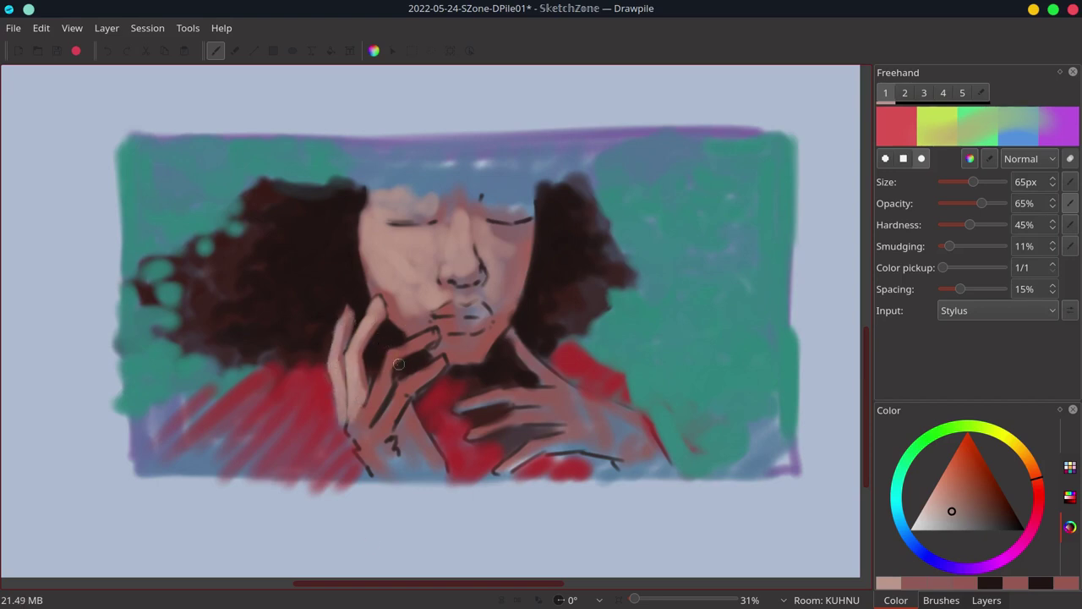
# Extend the light skin tone over the left hand's remaining fingers, the back of the hand and the wrist
pyautogui.moveTo(398, 363)
pyautogui.mouseDown()
pyautogui.moveTo(412, 342)
pyautogui.moveTo(385, 363)
pyautogui.moveTo(378, 404)
pyautogui.moveTo(358, 420)
pyautogui.moveTo(371, 378)
pyautogui.mouseUp()
pyautogui.moveTo(412, 347); pyautogui.dragTo(422, 339)
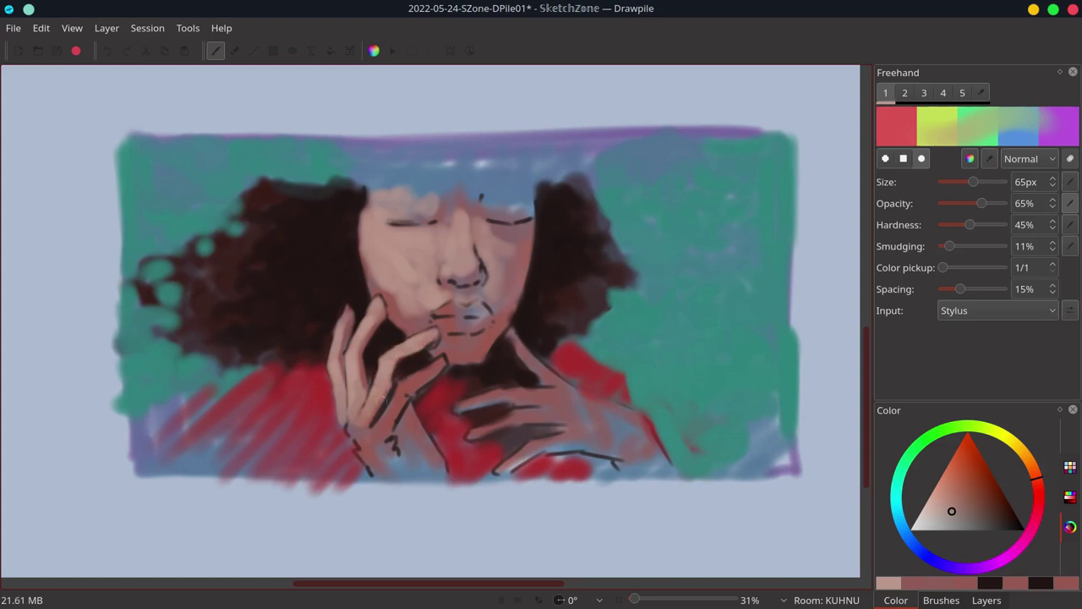
pyautogui.moveTo(387, 394)
pyautogui.mouseDown()
pyautogui.moveTo(407, 382)
pyautogui.moveTo(408, 396)
pyautogui.moveTo(367, 434)
pyautogui.moveTo(348, 426)
pyautogui.moveTo(388, 448)
pyautogui.mouseUp()
pyautogui.moveTo(402, 400)
pyautogui.mouseDown()
pyautogui.moveTo(388, 438)
pyautogui.moveTo(422, 476)
pyautogui.mouseUp()
pyautogui.moveTo(382, 430)
pyautogui.mouseDown()
pyautogui.moveTo(393, 408)
pyautogui.moveTo(365, 402)
pyautogui.mouseUp()
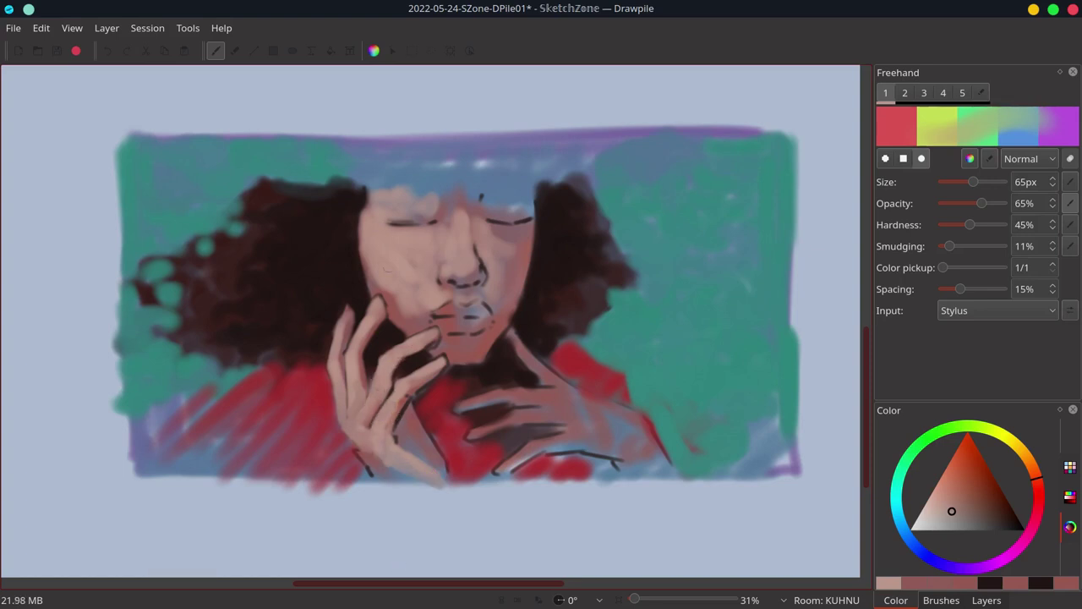
# Paint the light skin tone over the right hand's back, lower finger and wrist
pyautogui.moveTo(553, 371)
pyautogui.mouseDown()
pyautogui.moveTo(592, 398)
pyautogui.moveTo(554, 394)
pyautogui.moveTo(594, 410)
pyautogui.moveTo(581, 391)
pyautogui.moveTo(640, 413)
pyautogui.mouseUp()
pyautogui.moveTo(558, 409)
pyautogui.mouseDown()
pyautogui.moveTo(596, 432)
pyautogui.moveTo(536, 445)
pyautogui.mouseUp()
pyautogui.moveTo(621, 397)
pyautogui.mouseDown()
pyautogui.moveTo(626, 432)
pyautogui.moveTo(628, 420)
pyautogui.moveTo(644, 430)
pyautogui.moveTo(623, 409)
pyautogui.moveTo(631, 423)
pyautogui.moveTo(587, 420)
pyautogui.moveTo(647, 431)
pyautogui.moveTo(664, 460)
pyautogui.moveTo(592, 435)
pyautogui.mouseUp()
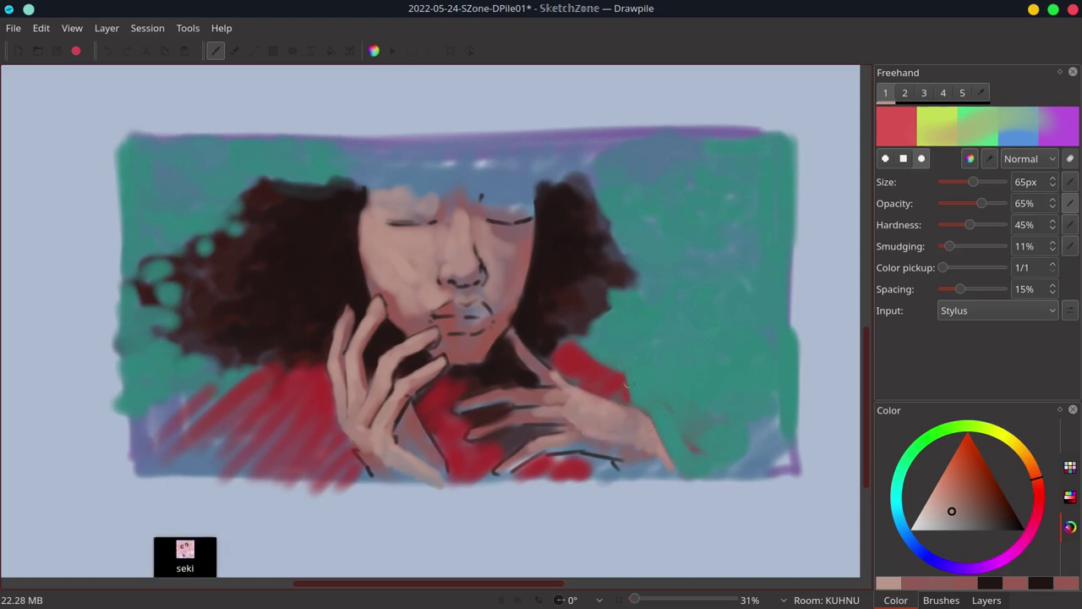
# Fill the clothing beneath the right hand with sampled red and darken the gap between its lower fingers
pyautogui.keyDown('ctrl'); pyautogui.click(607, 377); pyautogui.keyUp('ctrl')
pyautogui.moveTo(572, 458)
pyautogui.mouseDown()
pyautogui.moveTo(604, 465)
pyautogui.moveTo(586, 470)
pyautogui.moveTo(619, 486)
pyautogui.mouseUp()
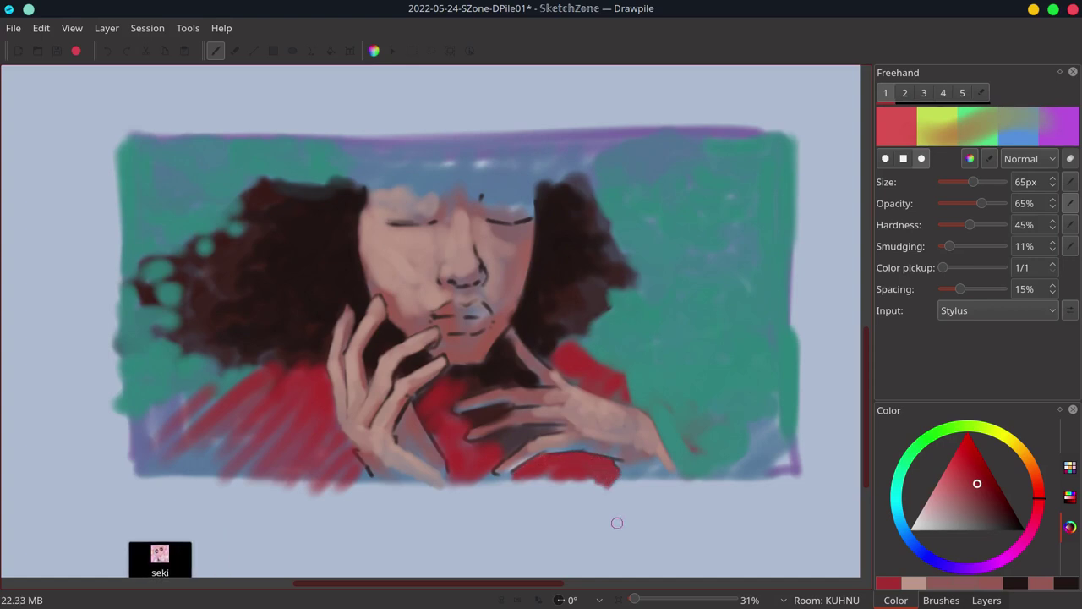
pyautogui.keyDown('ctrl'); pyautogui.click(509, 433); pyautogui.keyUp('ctrl')
pyautogui.moveTo(510, 440); pyautogui.dragTo(560, 428)
# Clean up the right hand's upper fingers and the shadow beside the chin with sampled skin and dark hair colours
pyautogui.keyDown('ctrl'); pyautogui.click(512, 395); pyautogui.keyUp('ctrl')
pyautogui.moveTo(512, 394)
pyautogui.mouseDown()
pyautogui.moveTo(531, 390)
pyautogui.moveTo(531, 374)
pyautogui.mouseUp()
pyautogui.keyDown('ctrl'); pyautogui.click(519, 373); pyautogui.keyUp('ctrl')
pyautogui.keyDown('ctrl'); pyautogui.click(518, 335); pyautogui.keyUp('ctrl')
pyautogui.moveTo(517, 335); pyautogui.dragTo(492, 357)
pyautogui.keyDown('ctrl'); pyautogui.click(498, 356); pyautogui.keyUp('ctrl')
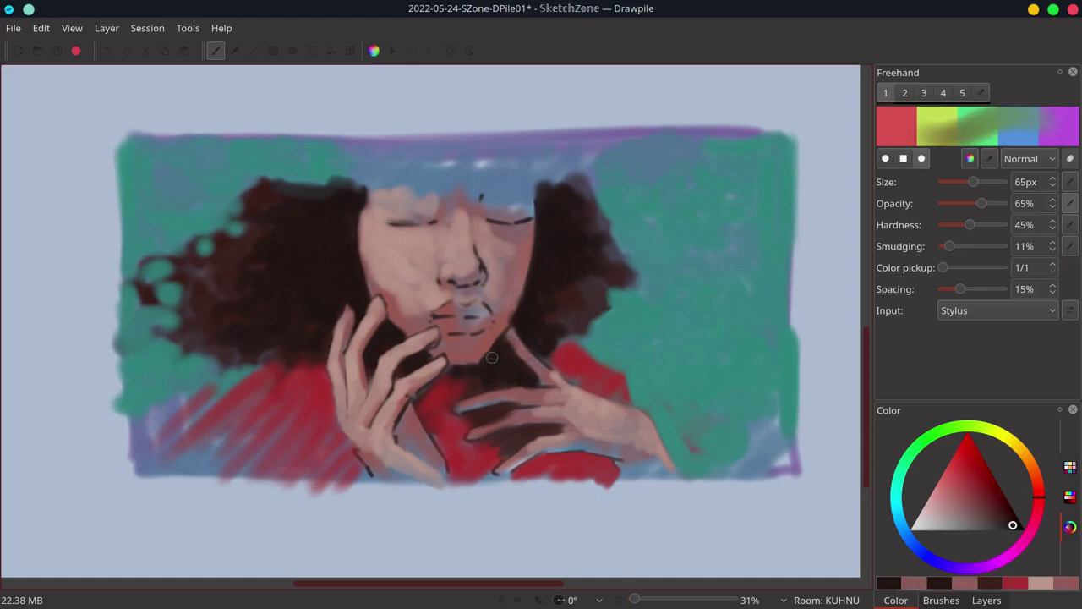
# Blend the dark shadow under the chin into the red clothing between the hands with sampled dark browns and reds
pyautogui.keyDown('ctrl'); pyautogui.click(435, 394); pyautogui.keyUp('ctrl')
pyautogui.keyDown('ctrl'); pyautogui.click(435, 390); pyautogui.keyUp('ctrl')
pyautogui.keyDown('ctrl'); pyautogui.click(453, 383); pyautogui.keyUp('ctrl')
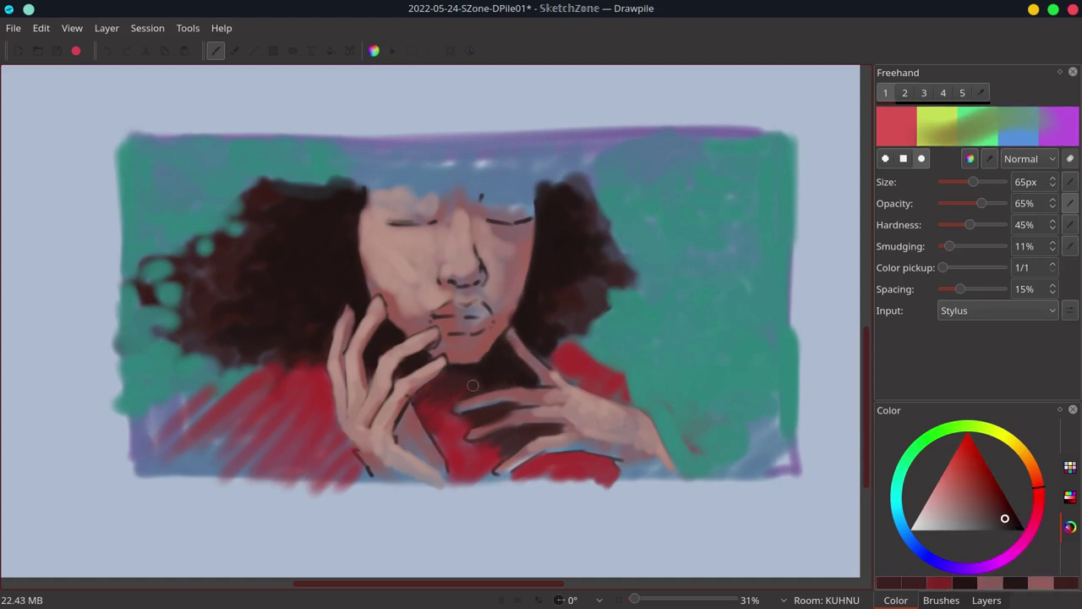
pyautogui.keyDown('ctrl'); pyautogui.click(494, 363); pyautogui.keyUp('ctrl')
pyautogui.moveTo(470, 364)
pyautogui.mouseDown()
pyautogui.moveTo(461, 393)
pyautogui.moveTo(422, 393)
pyautogui.moveTo(448, 392)
pyautogui.moveTo(443, 420)
pyautogui.mouseUp()
pyautogui.keyDown('ctrl'); pyautogui.click(459, 396); pyautogui.keyUp('ctrl')
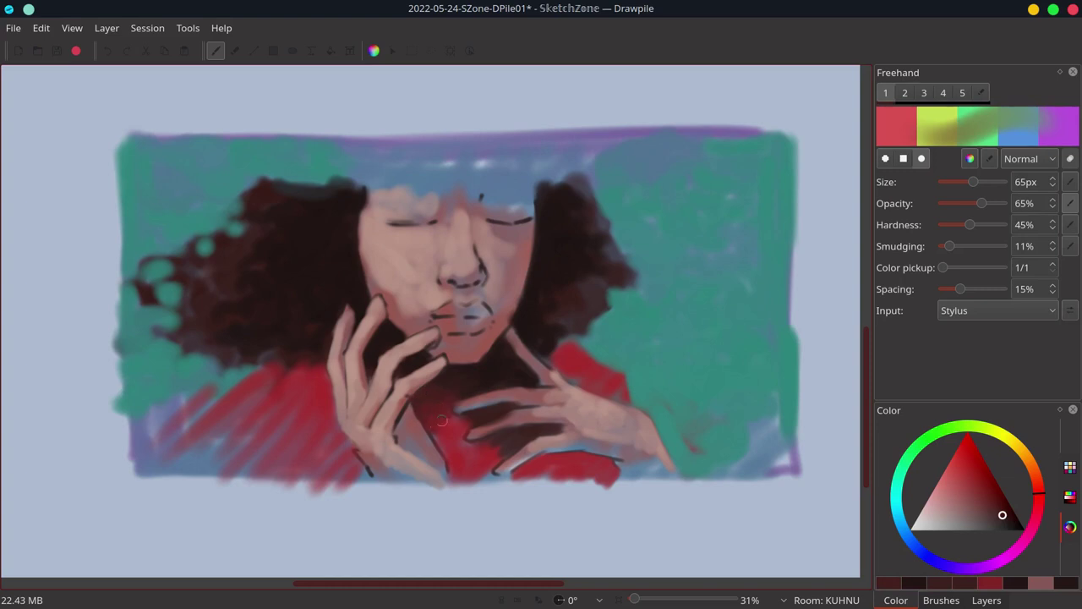
pyautogui.keyDown('ctrl'); pyautogui.click(479, 416); pyautogui.keyUp('ctrl')
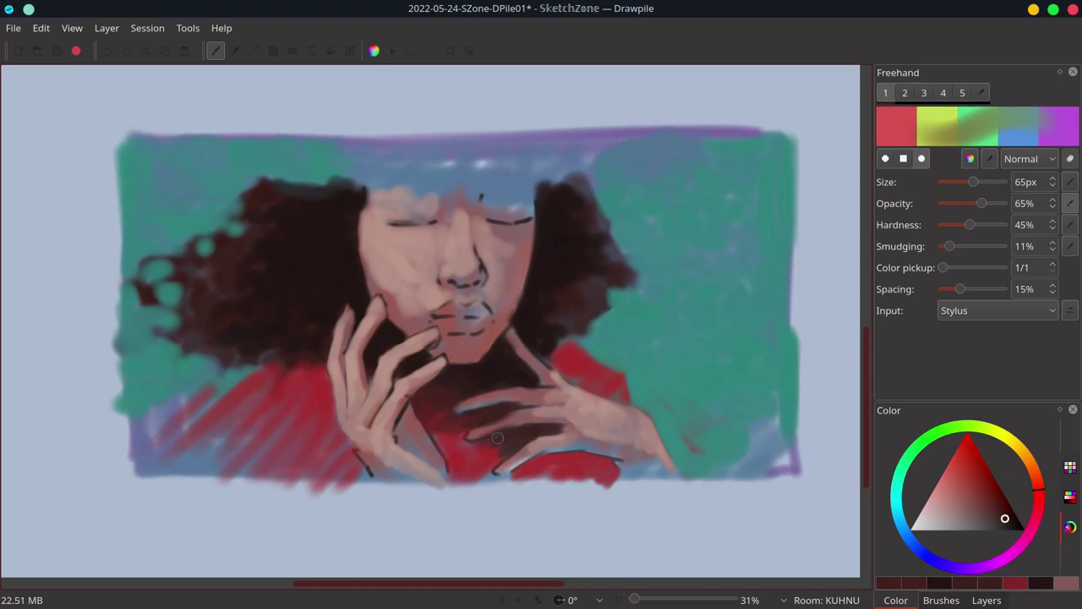
pyautogui.keyDown('ctrl'); pyautogui.click(485, 451); pyautogui.keyUp('ctrl')
pyautogui.keyDown('ctrl'); pyautogui.click(489, 454); pyautogui.keyUp('ctrl')
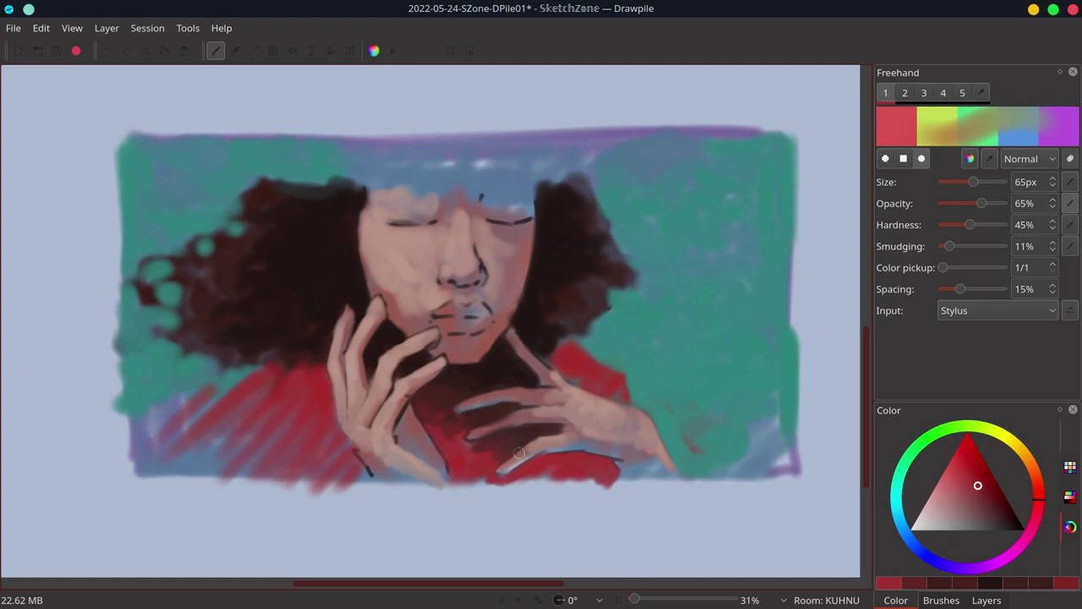
# Refine the right hand's middle finger and the dark gap above it with sampled colours and a 56 px brush
pyautogui.keyDown('ctrl'); pyautogui.click(493, 428); pyautogui.keyUp('ctrl')
pyautogui.moveTo(507, 416); pyautogui.dragTo(490, 406)
pyautogui.keyDown('ctrl'); pyautogui.click(496, 407); pyautogui.keyUp('ctrl')
pyautogui.moveTo(973, 183); pyautogui.dragTo(968, 183)
pyautogui.moveTo(500, 403)
pyautogui.mouseDown()
pyautogui.moveTo(468, 416)
pyautogui.moveTo(483, 426)
pyautogui.moveTo(523, 417)
pyautogui.mouseUp()
pyautogui.keyDown('ctrl'); pyautogui.click(510, 408); pyautogui.keyUp('ctrl')
# Repaint the right hand's upper horizontal finger with sampled skin tones, covering its blue patches and dark outline
pyautogui.keyDown('ctrl'); pyautogui.click(461, 393); pyautogui.keyUp('ctrl')
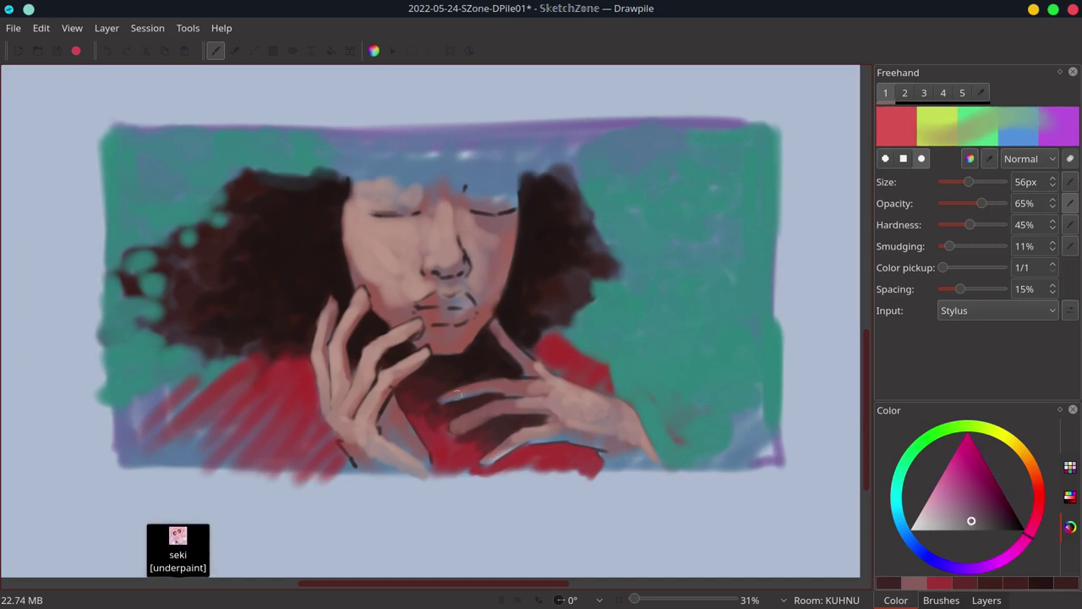
pyautogui.moveTo(458, 392); pyautogui.dragTo(442, 398)
pyautogui.keyDown('ctrl'); pyautogui.click(475, 382); pyautogui.keyUp('ctrl')
pyautogui.moveTo(509, 379); pyautogui.dragTo(445, 398)
pyautogui.moveTo(493, 377)
pyautogui.mouseDown()
pyautogui.moveTo(463, 383)
pyautogui.moveTo(477, 396)
pyautogui.moveTo(514, 383)
pyautogui.moveTo(507, 392)
pyautogui.mouseUp()
pyautogui.keyDown('ctrl'); pyautogui.click(530, 383); pyautogui.keyUp('ctrl')
pyautogui.keyDown('ctrl'); pyautogui.click(491, 395); pyautogui.keyUp('ctrl')
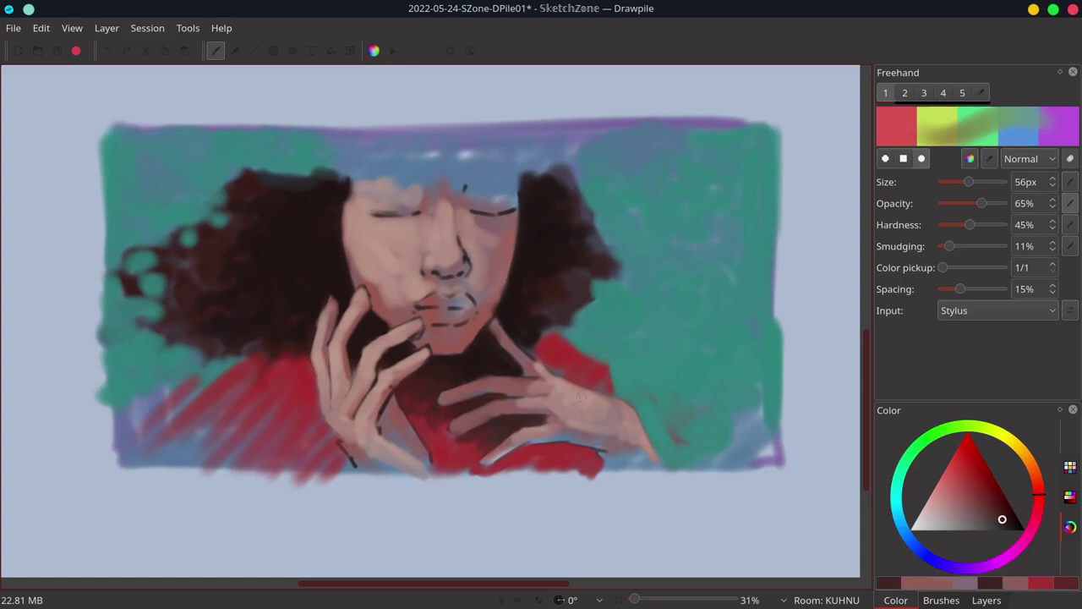
# Retouch the left hand's fingertips near the mouth and the gap between those fingers with sampled skin and dark colours
pyautogui.keyDown('ctrl'); pyautogui.click(391, 376); pyautogui.keyUp('ctrl')
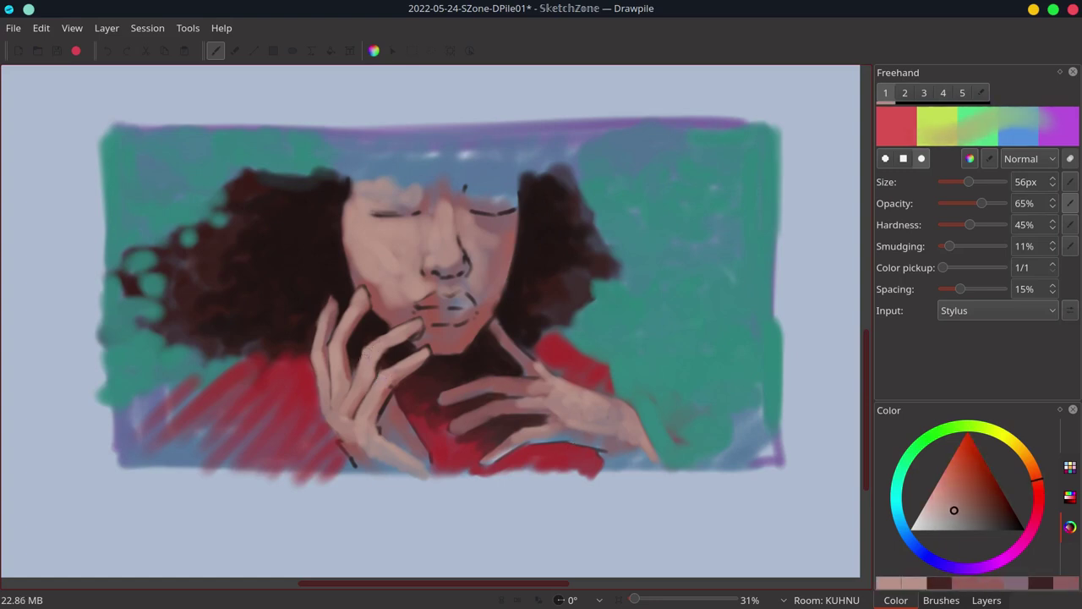
pyautogui.keyDown('ctrl'); pyautogui.click(420, 331); pyautogui.keyUp('ctrl')
pyautogui.keyDown('ctrl'); pyautogui.click(411, 330); pyautogui.keyUp('ctrl')
pyautogui.moveTo(424, 333)
pyautogui.mouseDown()
pyautogui.moveTo(418, 342)
pyautogui.moveTo(422, 323)
pyautogui.mouseUp()
pyautogui.keyDown('ctrl'); pyautogui.click(396, 345); pyautogui.keyUp('ctrl')
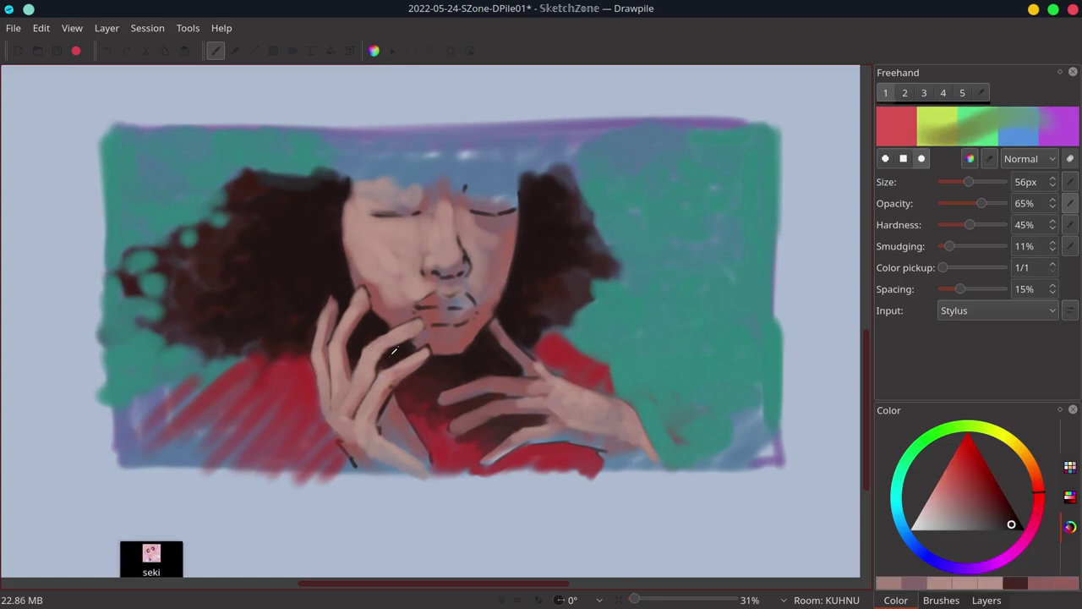
pyautogui.keyDown('ctrl'); pyautogui.click(387, 353); pyautogui.keyUp('ctrl')
pyautogui.keyDown('ctrl'); pyautogui.click(388, 359); pyautogui.keyUp('ctrl')
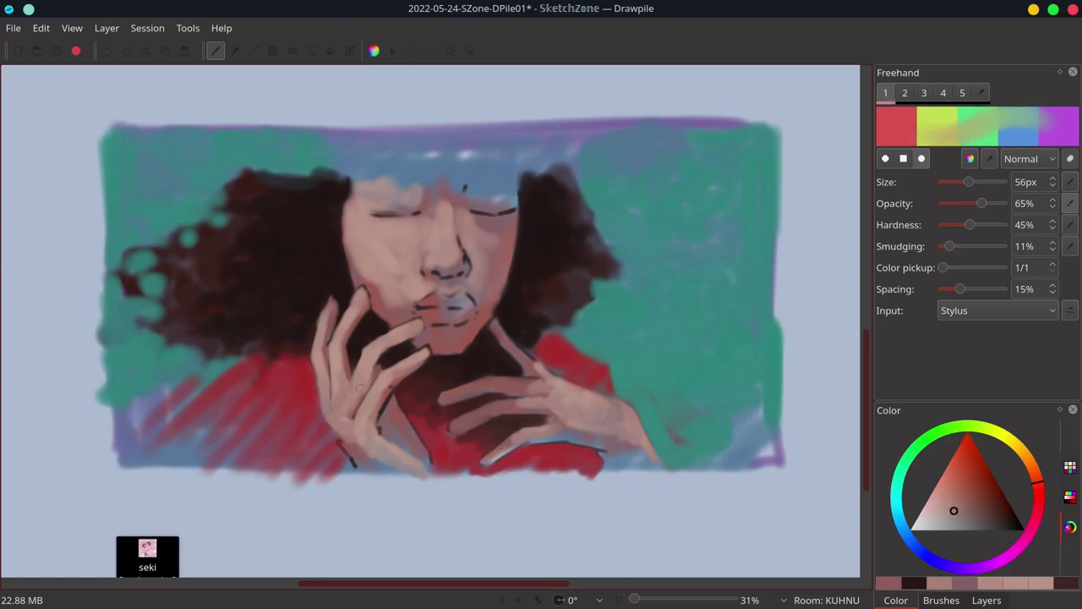
# Clean up the left jaw edge and the area beside the raised fingers with sampled dark and reddish skin colours
pyautogui.keyDown('ctrl'); pyautogui.click(371, 343); pyautogui.keyUp('ctrl')
pyautogui.keyDown('ctrl'); pyautogui.click(374, 319); pyautogui.keyUp('ctrl')
pyautogui.keyDown('ctrl'); pyautogui.click(374, 304); pyautogui.keyUp('ctrl')
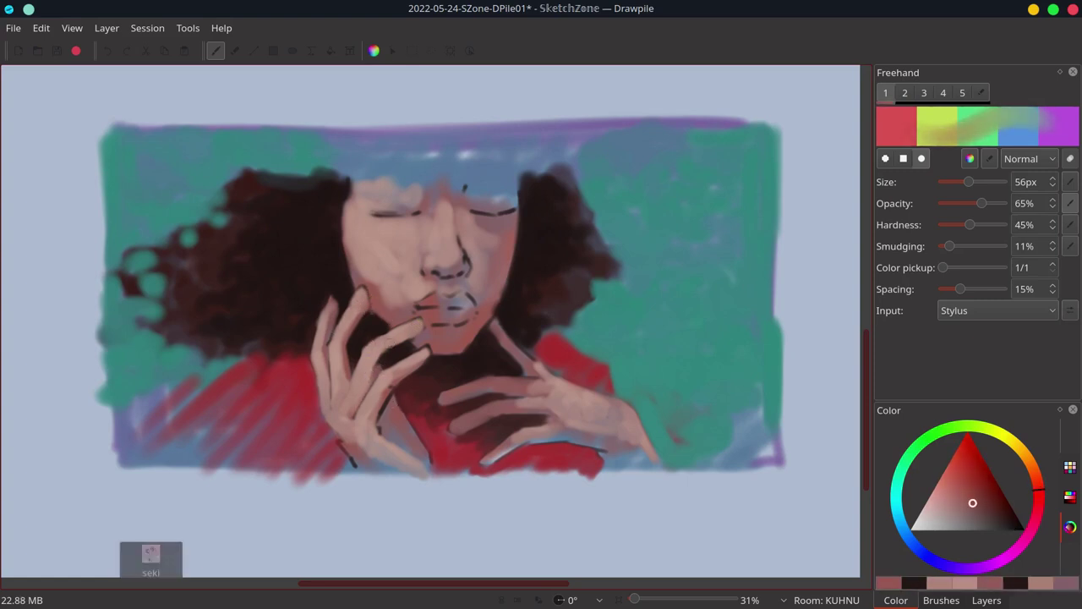
pyautogui.keyDown('ctrl'); pyautogui.click(394, 304); pyautogui.keyUp('ctrl')
pyautogui.keyDown('ctrl'); pyautogui.click(393, 305); pyautogui.keyUp('ctrl')
pyautogui.moveTo(380, 310); pyautogui.dragTo(394, 323)
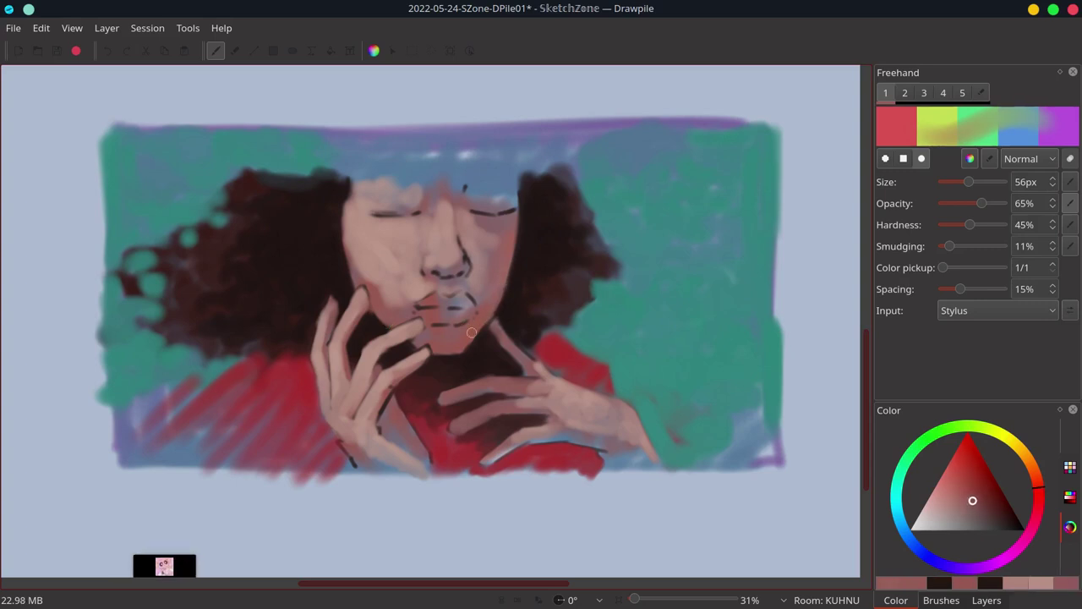
# Refine the right hand's raised finger and the hair and red clothing behind it with sampled colours
pyautogui.keyDown('ctrl'); pyautogui.click(515, 272); pyautogui.keyUp('ctrl')
pyautogui.keyDown('ctrl'); pyautogui.click(509, 340); pyautogui.keyUp('ctrl')
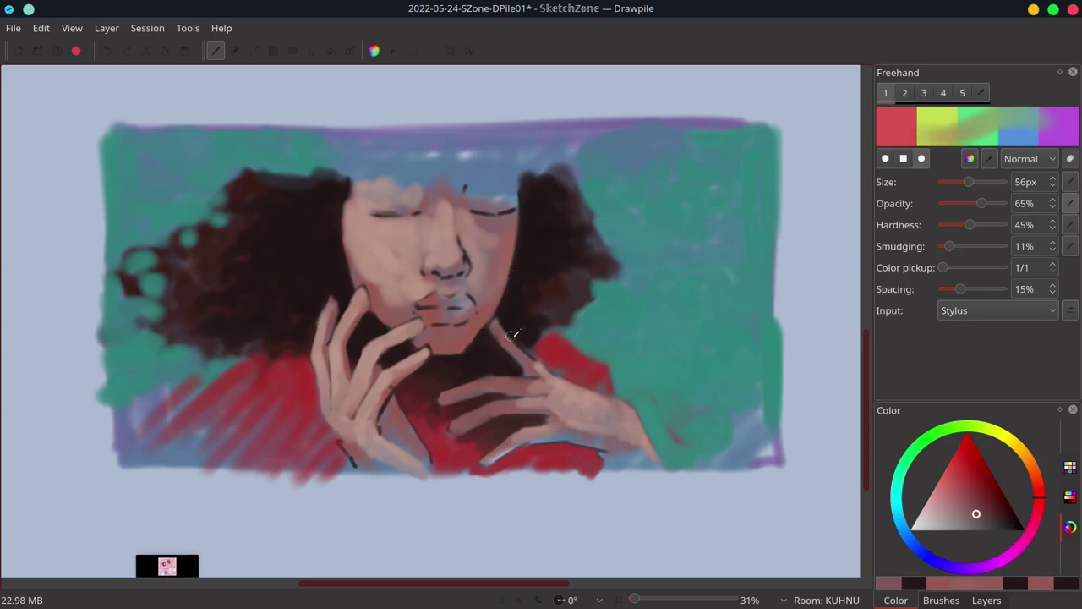
pyautogui.keyDown('ctrl'); pyautogui.click(509, 340); pyautogui.keyUp('ctrl')
pyautogui.moveTo(516, 346); pyautogui.dragTo(536, 366)
pyautogui.keyDown('ctrl'); pyautogui.click(541, 332); pyautogui.keyUp('ctrl')
pyautogui.keyDown('ctrl'); pyautogui.click(534, 353); pyautogui.keyUp('ctrl')
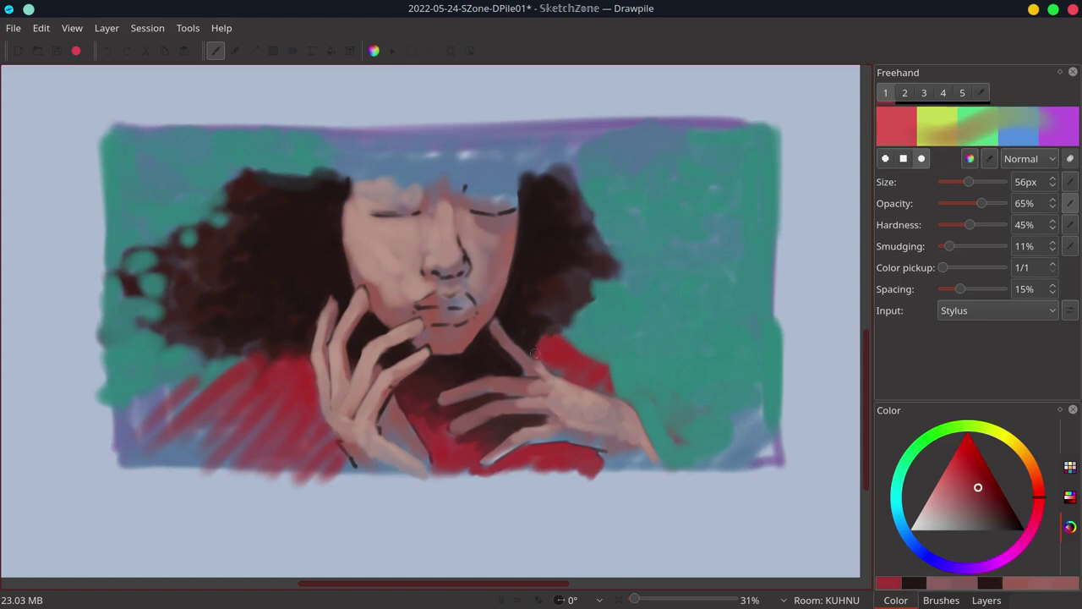
pyautogui.keyDown('ctrl'); pyautogui.click(535, 359); pyautogui.keyUp('ctrl')
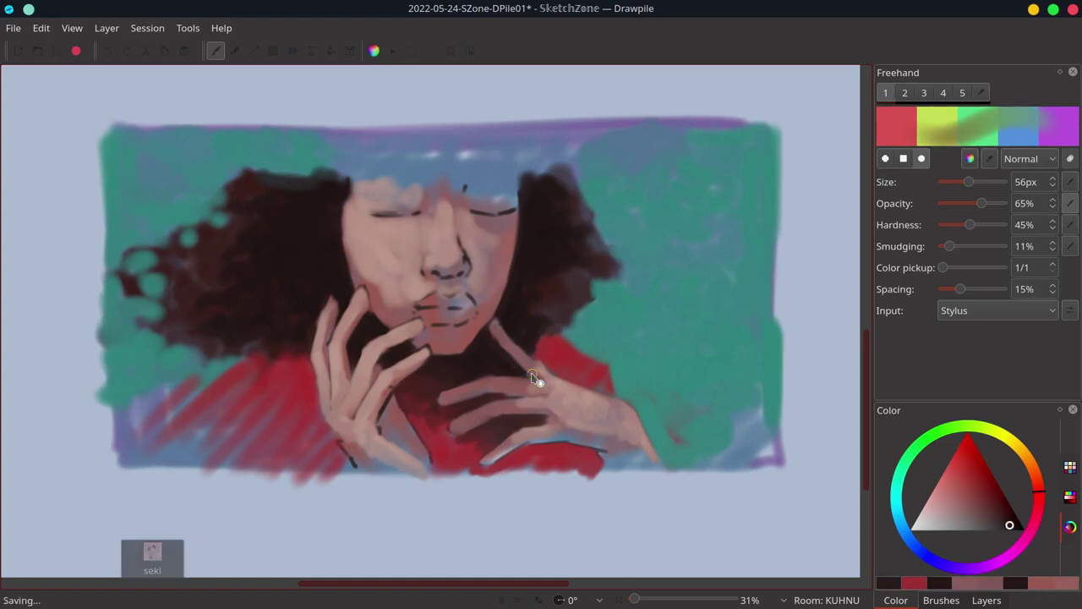
pyautogui.keyDown('ctrl'); pyautogui.click(534, 378); pyautogui.keyUp('ctrl')
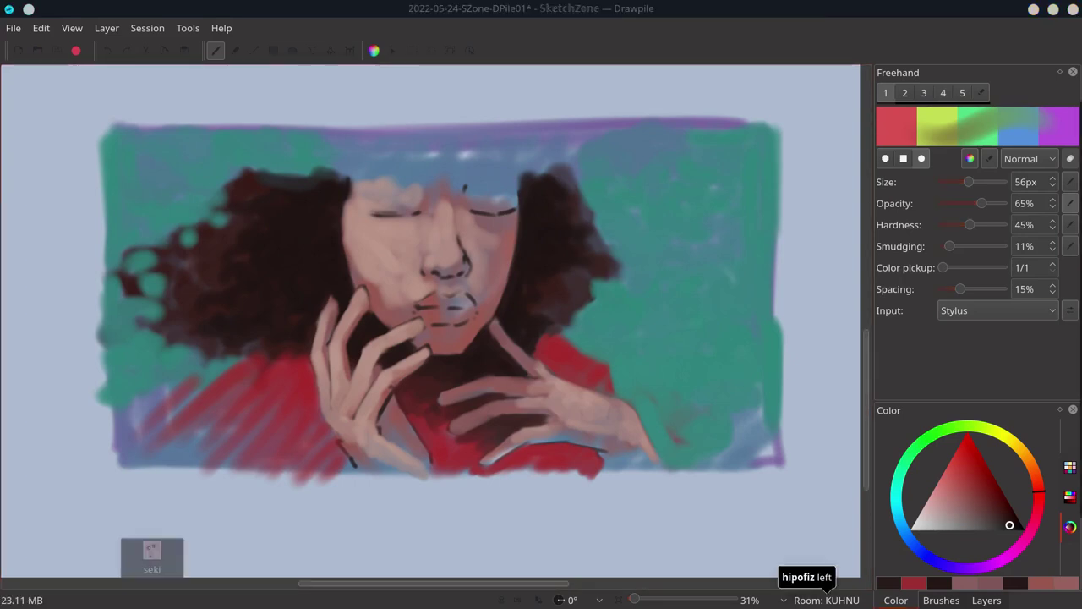
# Save the painting and add a near-white highlight along the right hand's upper edge and wrist with a 32 px brush
pyautogui.click(674, 72)
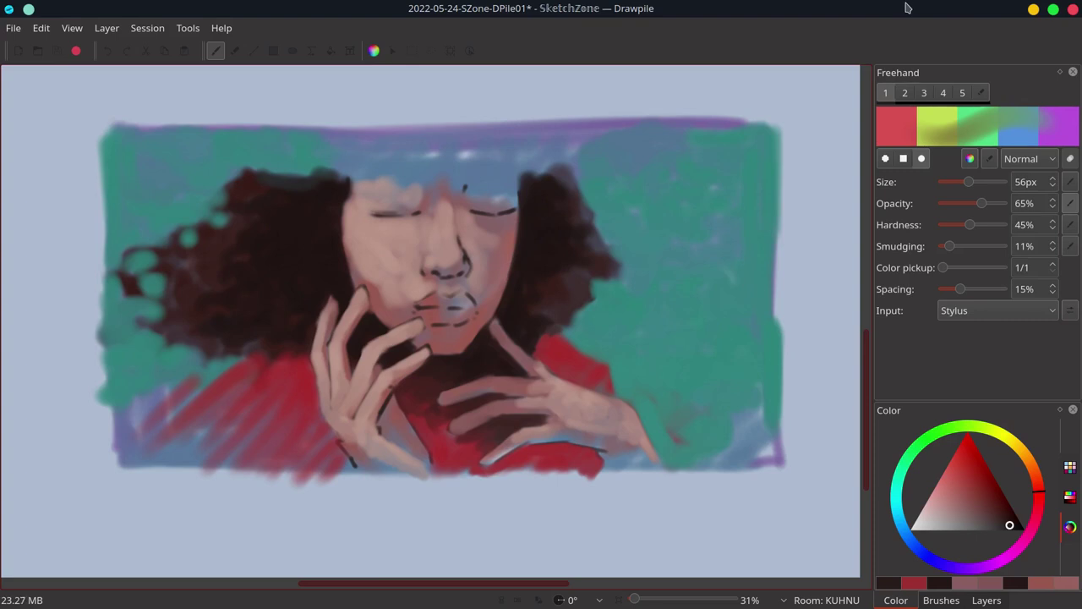
pyautogui.hotkey('ctrl', 's')
pyautogui.keyDown('ctrl'); pyautogui.click(591, 397); pyautogui.keyUp('ctrl')
pyautogui.moveTo(942, 508); pyautogui.dragTo(927, 524)
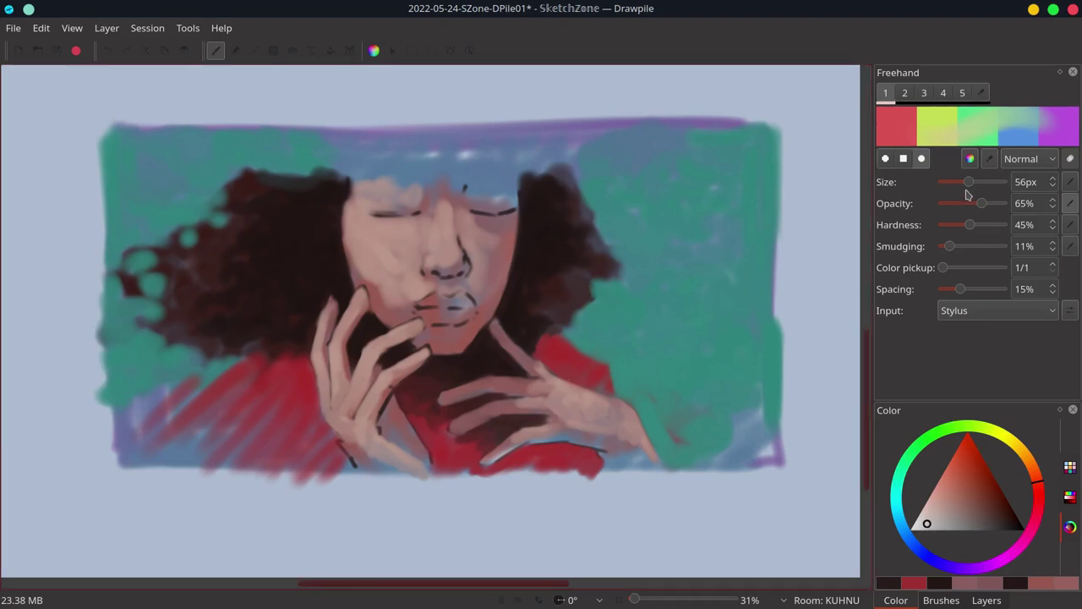
pyautogui.moveTo(970, 182); pyautogui.dragTo(957, 181)
pyautogui.moveTo(527, 356)
pyautogui.mouseDown()
pyautogui.moveTo(582, 386)
pyautogui.moveTo(523, 350)
pyautogui.moveTo(620, 400)
pyautogui.mouseUp()
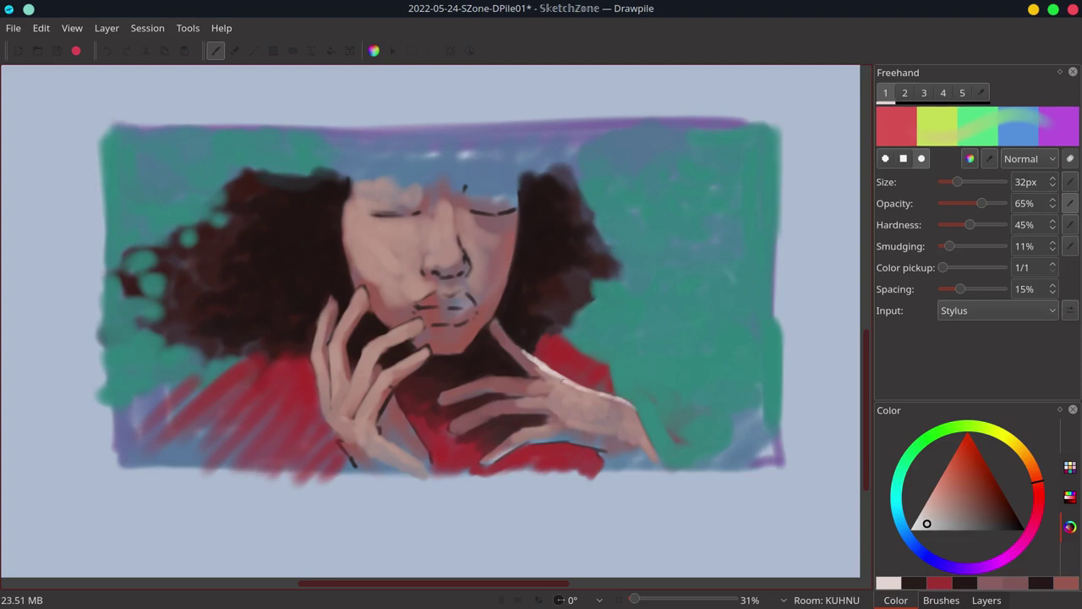
pyautogui.moveTo(548, 368)
pyautogui.mouseDown()
pyautogui.moveTo(637, 412)
pyautogui.moveTo(658, 456)
pyautogui.mouseUp()
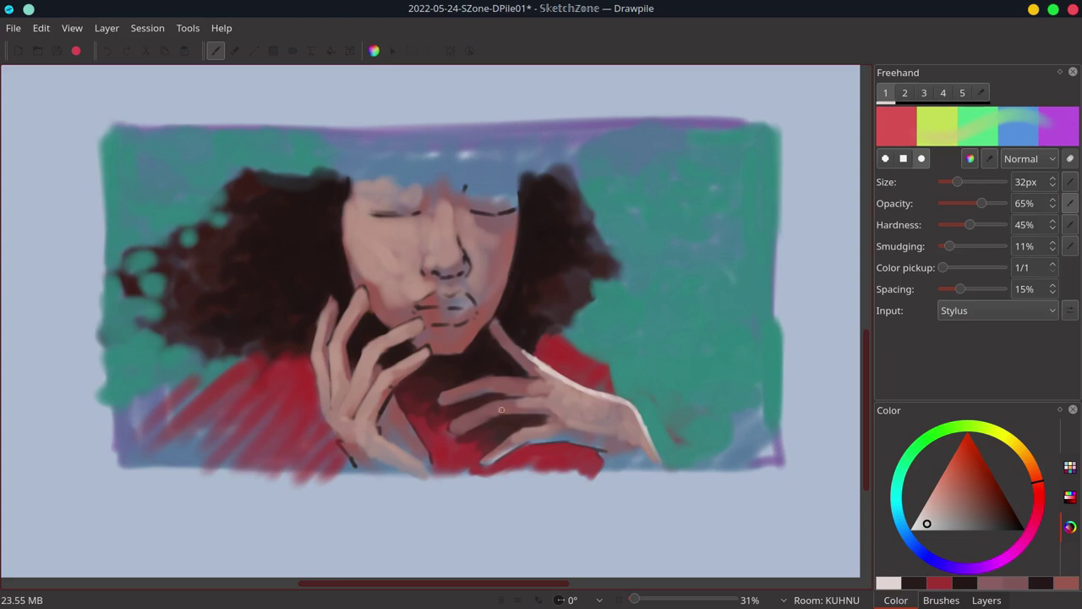
# Brighten the back of the right hand and its wrist with pale sampled skin tones using a 42 px brush
pyautogui.moveTo(958, 183); pyautogui.dragTo(963, 183)
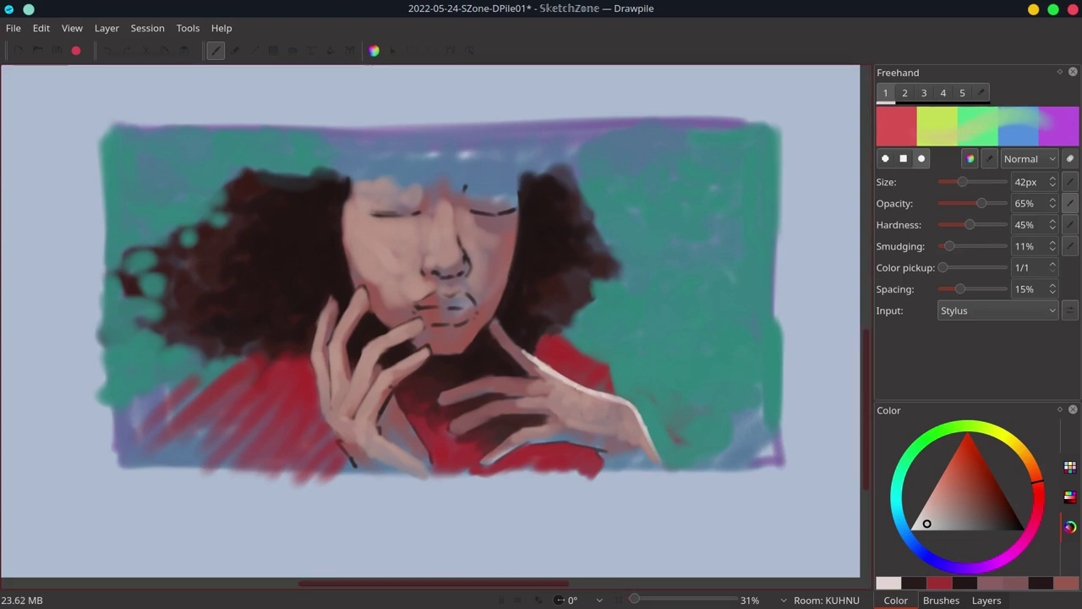
pyautogui.moveTo(540, 386); pyautogui.dragTo(559, 387)
pyautogui.keyDown('ctrl'); pyautogui.click(551, 380); pyautogui.keyUp('ctrl')
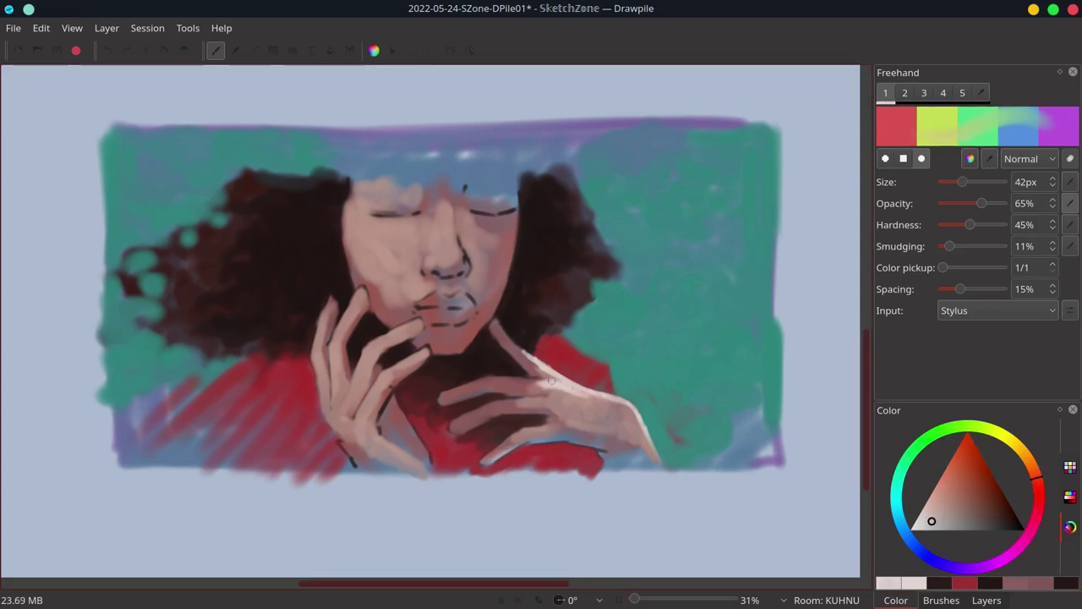
pyautogui.moveTo(558, 392)
pyautogui.mouseDown()
pyautogui.moveTo(618, 403)
pyautogui.moveTo(565, 392)
pyautogui.moveTo(620, 400)
pyautogui.moveTo(603, 406)
pyautogui.moveTo(616, 400)
pyautogui.moveTo(600, 383)
pyautogui.moveTo(594, 390)
pyautogui.moveTo(605, 379)
pyautogui.moveTo(567, 400)
pyautogui.moveTo(639, 423)
pyautogui.mouseUp()
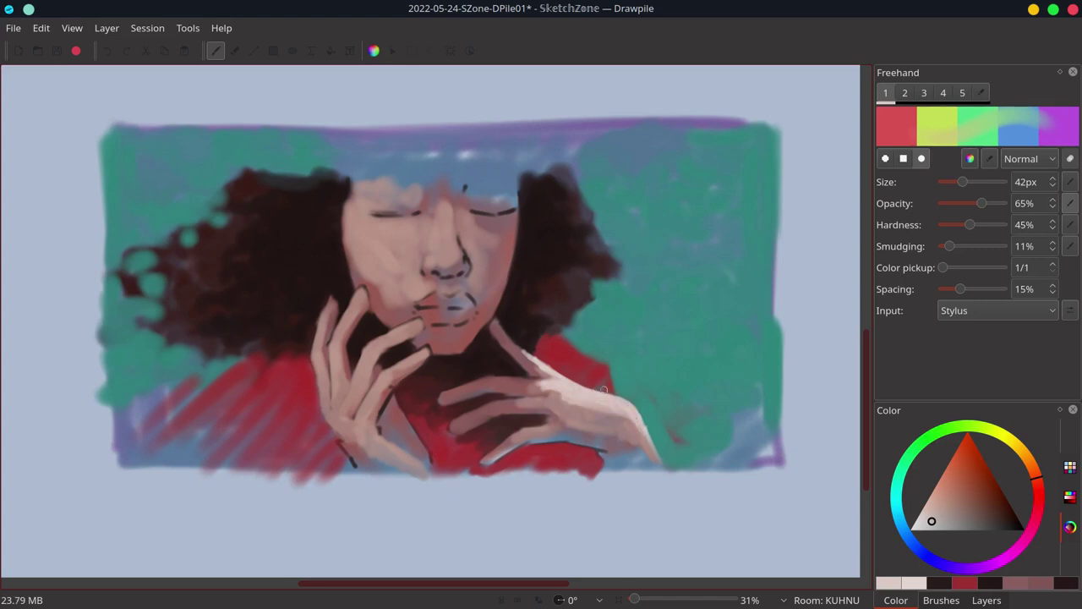
# Shade the nose bridge and the socket of the right eye with a darker red based on a sampled face colour
pyautogui.keyDown('ctrl'); pyautogui.click(504, 251); pyautogui.keyUp('ctrl')
pyautogui.click(987, 511)
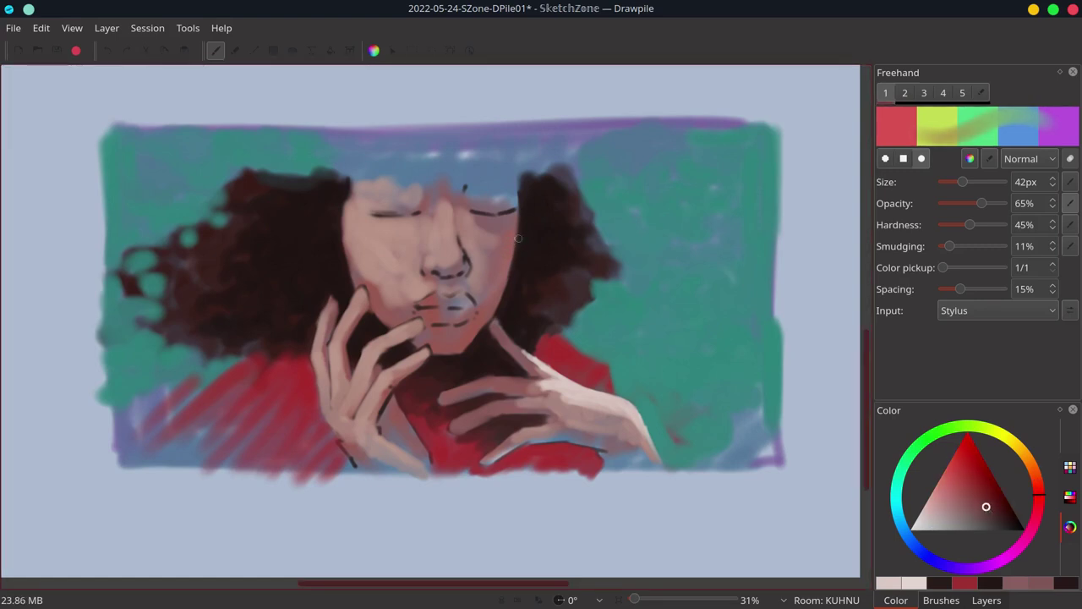
pyautogui.moveTo(466, 213)
pyautogui.mouseDown()
pyautogui.moveTo(508, 217)
pyautogui.moveTo(521, 199)
pyautogui.moveTo(514, 190)
pyautogui.moveTo(504, 205)
pyautogui.moveTo(508, 239)
pyautogui.moveTo(497, 194)
pyautogui.moveTo(511, 222)
pyautogui.moveTo(505, 238)
pyautogui.moveTo(483, 221)
pyautogui.moveTo(507, 225)
pyautogui.moveTo(491, 233)
pyautogui.moveTo(452, 223)
pyautogui.mouseUp()
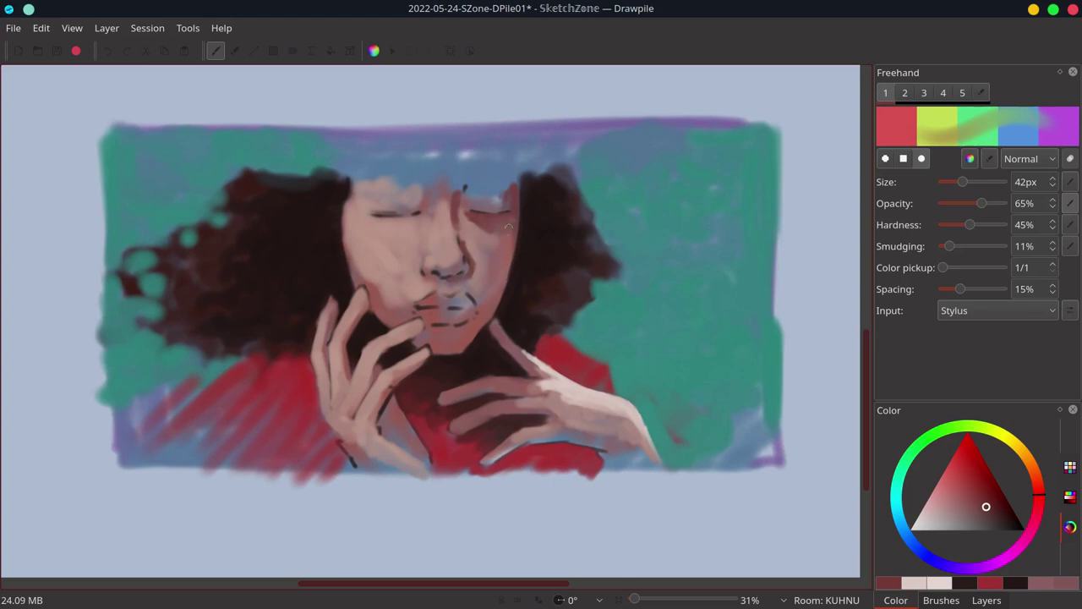
# Raise the brush smudging to 18% and shade the underside of the nose with a deeper dark red
pyautogui.moveTo(951, 246); pyautogui.dragTo(957, 244)
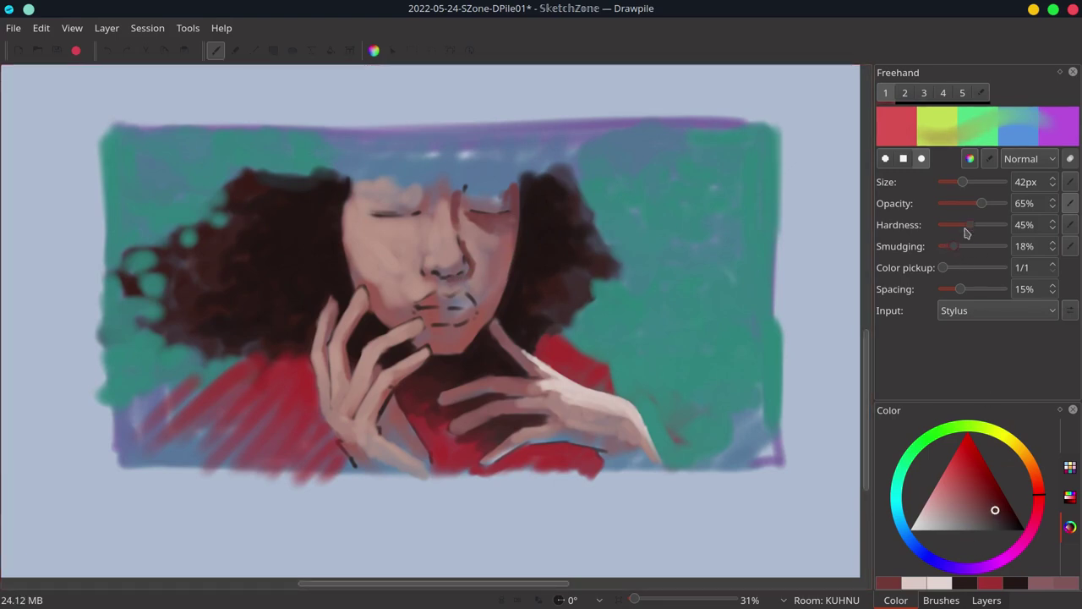
pyautogui.keyDown('ctrl'); pyautogui.click(521, 272); pyautogui.keyUp('ctrl')
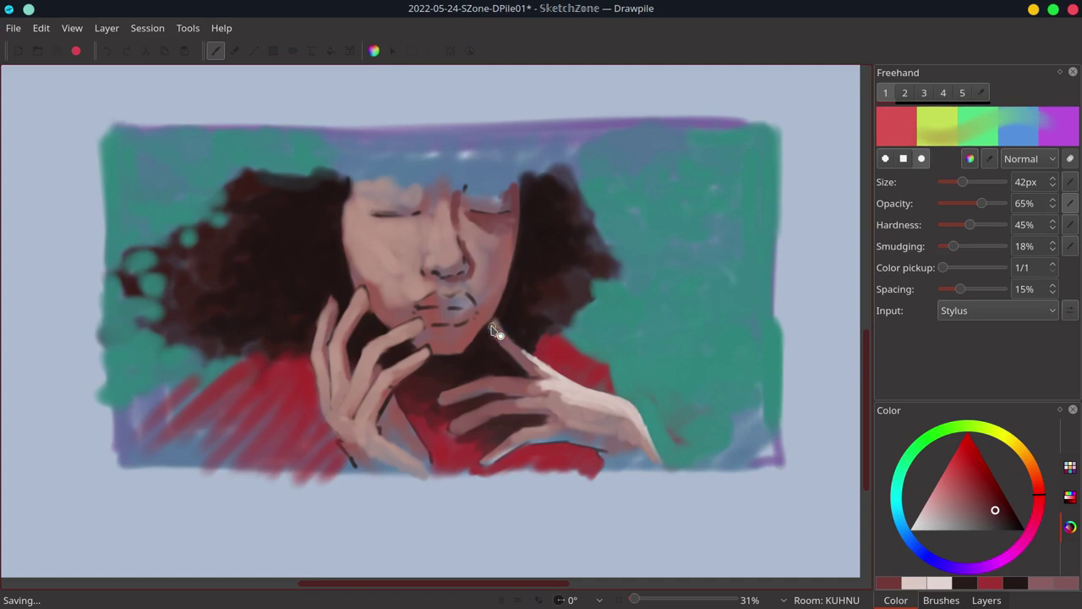
pyautogui.moveTo(469, 265); pyautogui.dragTo(468, 273)
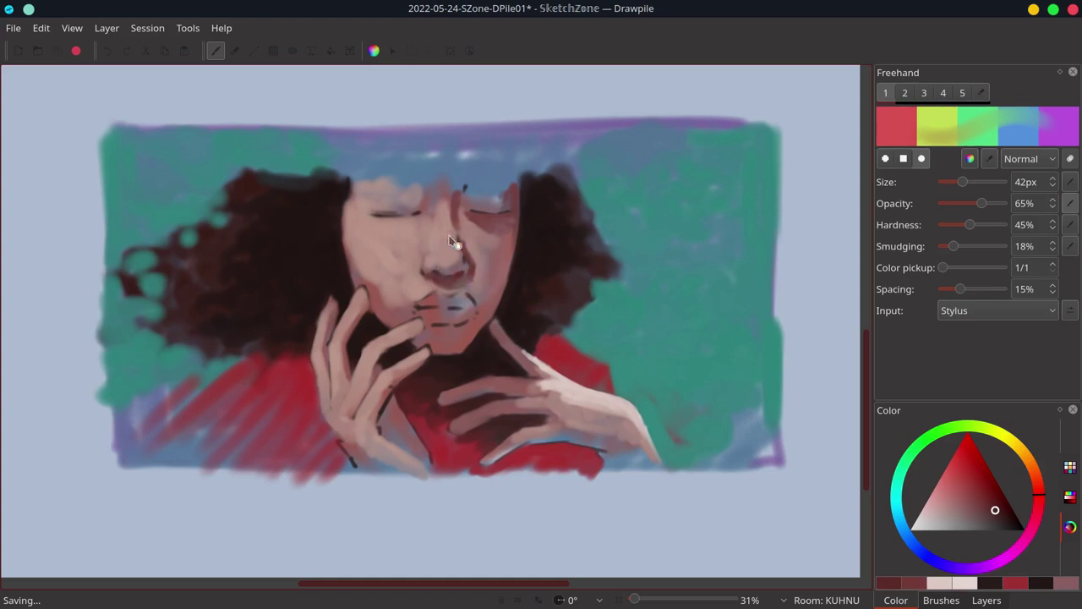
# Enlarge the brush to 54 px and shade the right cheek, the mouth surroundings and the chin with dark red
pyautogui.moveTo(962, 182); pyautogui.dragTo(970, 184)
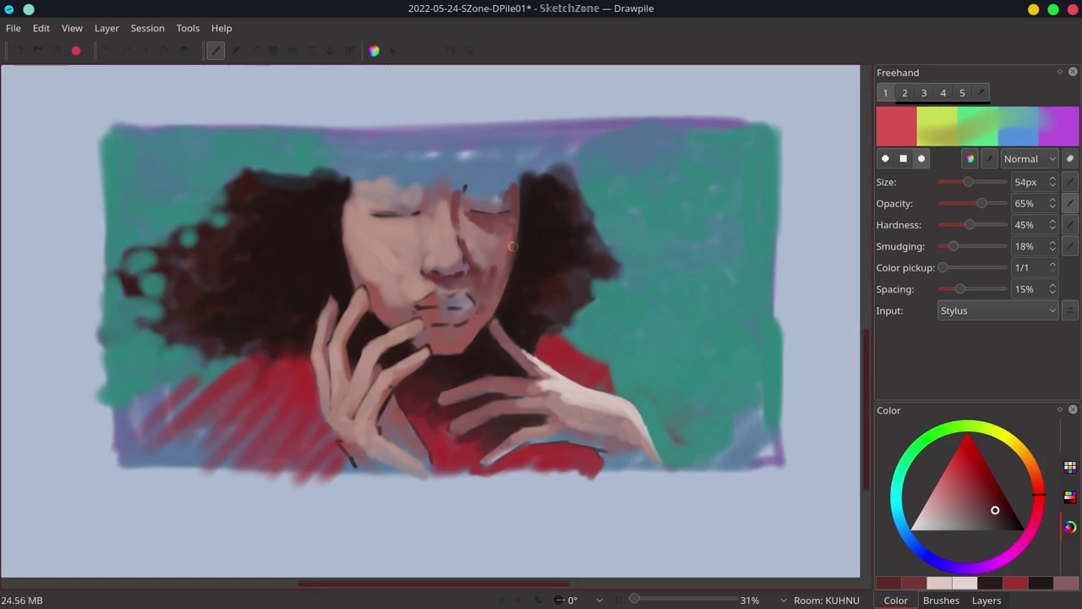
pyautogui.moveTo(511, 275)
pyautogui.mouseDown()
pyautogui.moveTo(499, 292)
pyautogui.moveTo(470, 291)
pyautogui.mouseUp()
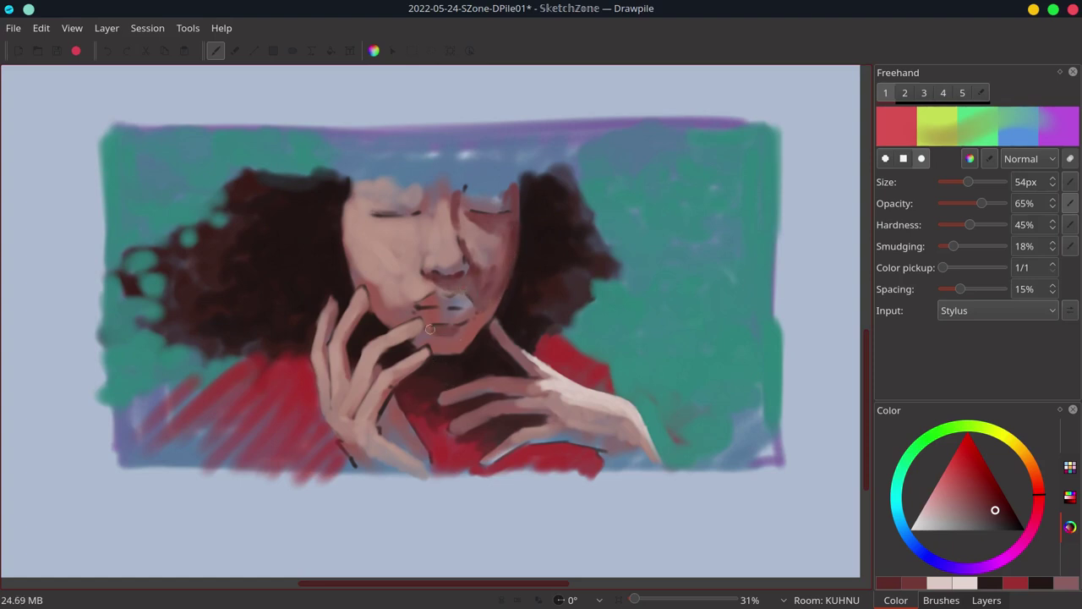
pyautogui.moveTo(418, 341)
pyautogui.mouseDown()
pyautogui.moveTo(452, 349)
pyautogui.moveTo(478, 332)
pyautogui.moveTo(491, 298)
pyautogui.mouseUp()
pyautogui.moveTo(507, 253); pyautogui.dragTo(477, 334)
# Redden and blend the lower edge of the left cheek, and retouch the right eyelid with a sampled greyish mauve
pyautogui.moveTo(382, 301)
pyautogui.mouseDown()
pyautogui.moveTo(409, 311)
pyautogui.moveTo(404, 322)
pyautogui.moveTo(369, 287)
pyautogui.mouseUp()
pyautogui.keyDown('ctrl'); pyautogui.click(389, 302); pyautogui.keyUp('ctrl')
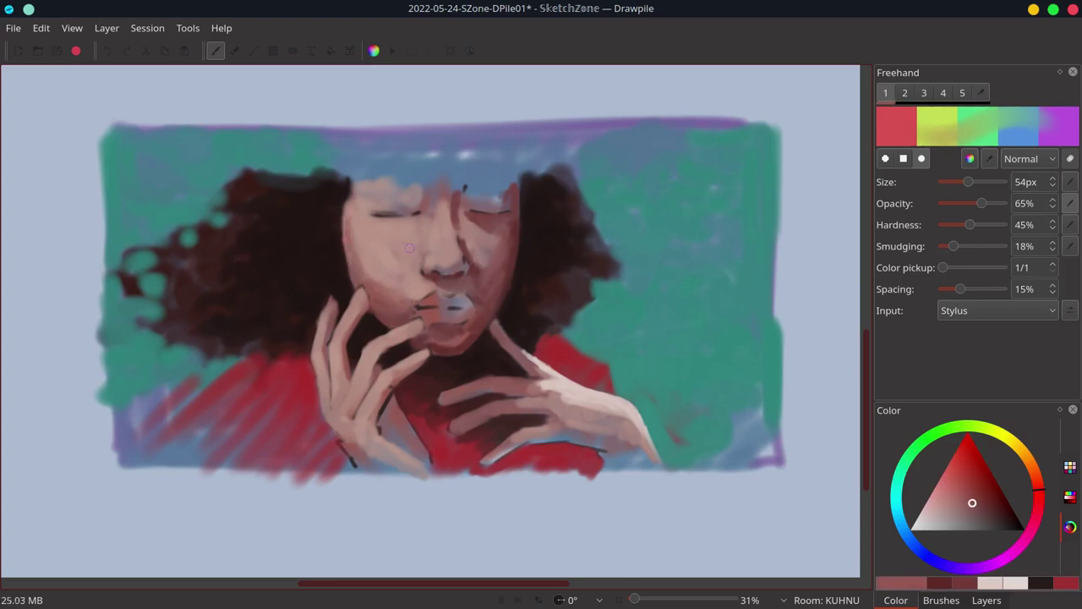
pyautogui.keyDown('ctrl'); pyautogui.click(387, 287); pyautogui.keyUp('ctrl')
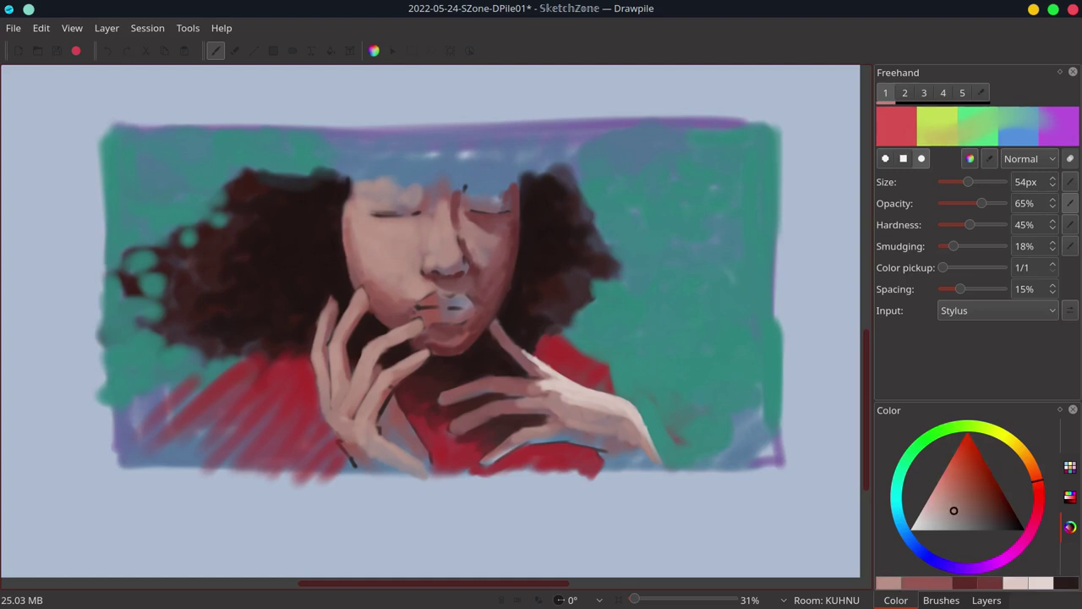
pyautogui.keyDown('ctrl'); pyautogui.click(492, 197); pyautogui.keyUp('ctrl')
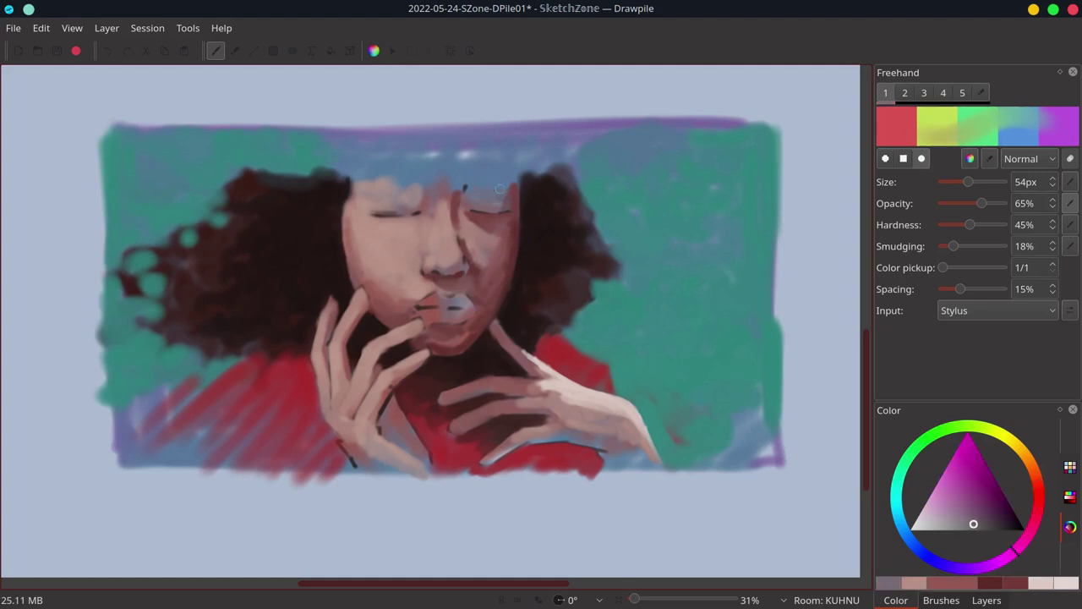
# Save the painting and straighten the frame's side edges with sampled teal and its lower-left corner with sampled purple
pyautogui.hotkey('ctrl', 's')
pyautogui.keyDown('ctrl'); pyautogui.click(123, 366); pyautogui.keyUp('ctrl')
pyautogui.moveTo(106, 402)
pyautogui.mouseDown()
pyautogui.moveTo(106, 208)
pyautogui.moveTo(126, 121)
pyautogui.moveTo(199, 123)
pyautogui.mouseUp()
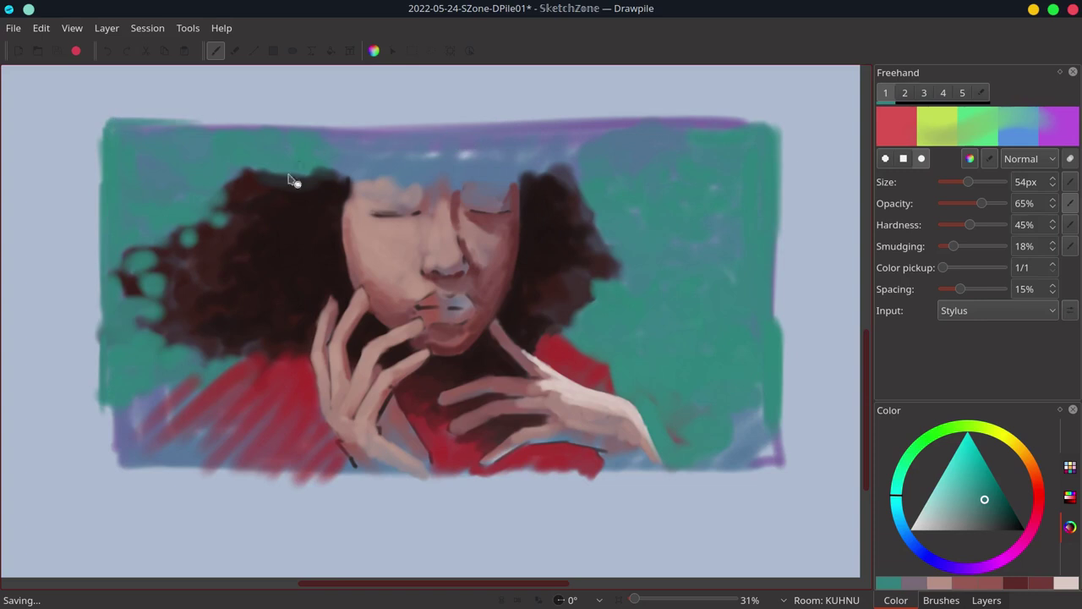
pyautogui.keyDown('ctrl'); pyautogui.click(132, 429); pyautogui.keyUp('ctrl')
pyautogui.moveTo(106, 415)
pyautogui.mouseDown()
pyautogui.moveTo(110, 464)
pyautogui.moveTo(140, 460)
pyautogui.moveTo(103, 463)
pyautogui.moveTo(178, 476)
pyautogui.moveTo(103, 472)
pyautogui.moveTo(261, 482)
pyautogui.mouseUp()
pyautogui.keyDown('ctrl'); pyautogui.click(771, 396); pyautogui.keyUp('ctrl')
pyautogui.moveTo(780, 225)
pyautogui.mouseDown()
pyautogui.moveTo(787, 189)
pyautogui.moveTo(777, 145)
pyautogui.mouseUp()
# Cut the top of the hair and forehead into a straight horizontal edge with sampled dark, skin and teal colours
pyautogui.keyDown('ctrl'); pyautogui.click(539, 206); pyautogui.keyUp('ctrl')
pyautogui.moveTo(513, 203)
pyautogui.mouseDown()
pyautogui.moveTo(478, 191)
pyautogui.moveTo(489, 181)
pyautogui.moveTo(521, 187)
pyautogui.moveTo(409, 171)
pyautogui.moveTo(463, 176)
pyautogui.moveTo(399, 189)
pyautogui.moveTo(427, 185)
pyautogui.moveTo(287, 164)
pyautogui.moveTo(326, 171)
pyautogui.mouseUp()
pyautogui.keyDown('ctrl'); pyautogui.click(463, 177); pyautogui.keyUp('ctrl')
pyautogui.keyDown('ctrl'); pyautogui.click(432, 180); pyautogui.keyUp('ctrl')
pyautogui.keyDown('ctrl'); pyautogui.click(371, 181); pyautogui.keyUp('ctrl')
pyautogui.keyDown('ctrl'); pyautogui.click(313, 175); pyautogui.keyUp('ctrl')
pyautogui.keyDown('ctrl'); pyautogui.click(290, 164); pyautogui.keyUp('ctrl')
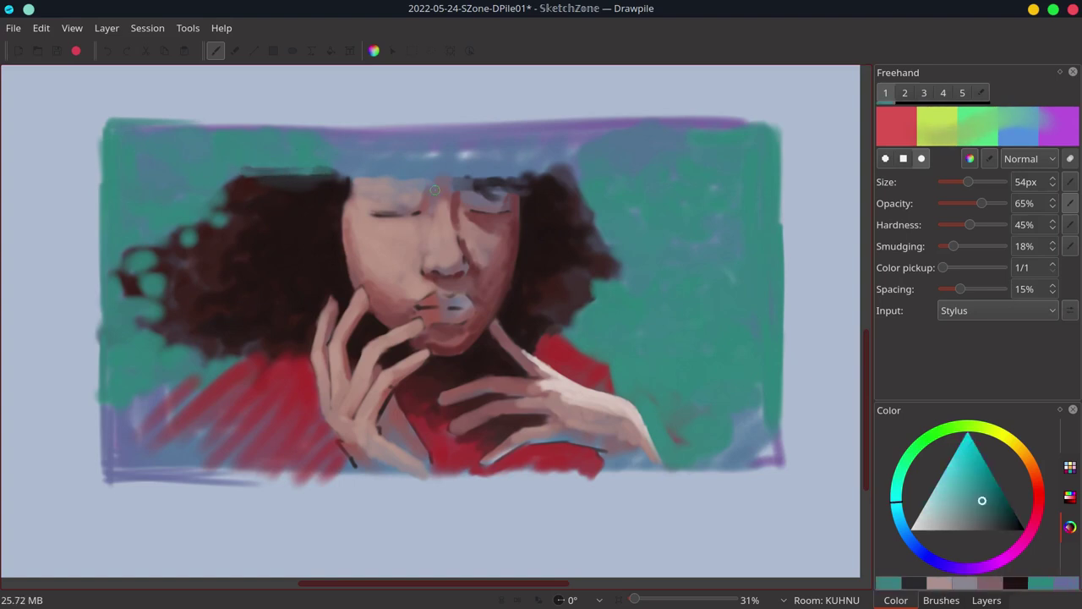
# Paint horizontal streaks of sampled skin tone and hair colour in the blue band above the forehead
pyautogui.keyDown('ctrl'); pyautogui.click(392, 182); pyautogui.keyUp('ctrl')
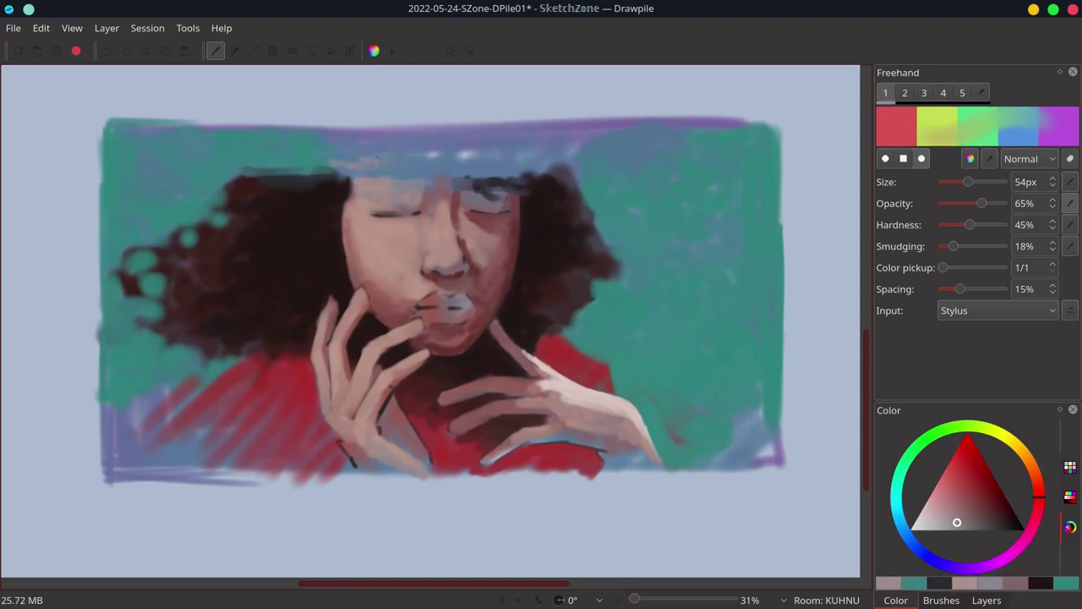
pyautogui.moveTo(392, 165)
pyautogui.mouseDown()
pyautogui.moveTo(421, 171)
pyautogui.moveTo(436, 155)
pyautogui.mouseUp()
pyautogui.keyDown('ctrl'); pyautogui.click(497, 181); pyautogui.keyUp('ctrl')
pyautogui.moveTo(369, 145); pyautogui.dragTo(417, 146)
pyautogui.moveTo(430, 161); pyautogui.dragTo(475, 162)
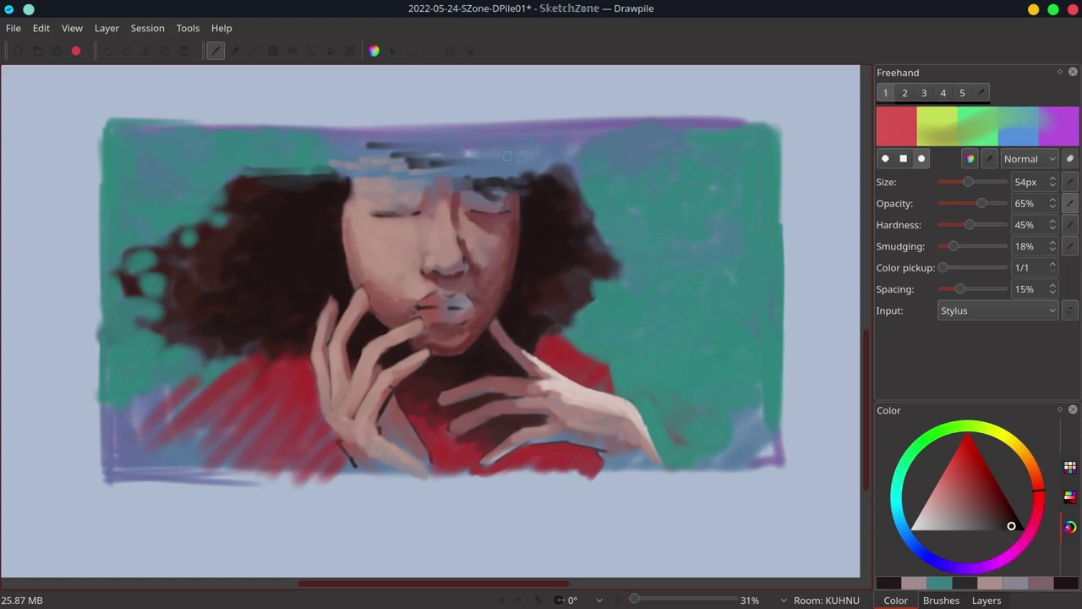
# Blend the streaks above the left side of the forehead with sampled skin, dark and blue colours
pyautogui.keyDown('ctrl'); pyautogui.click(373, 173); pyautogui.keyUp('ctrl')
pyautogui.keyDown('ctrl'); pyautogui.click(343, 185); pyautogui.keyUp('ctrl')
pyautogui.moveTo(346, 176)
pyautogui.mouseDown()
pyautogui.moveTo(438, 174)
pyautogui.moveTo(330, 171)
pyautogui.moveTo(398, 158)
pyautogui.mouseUp()
pyautogui.keyDown('ctrl'); pyautogui.click(397, 166); pyautogui.keyUp('ctrl')
pyautogui.keyDown('ctrl'); pyautogui.click(335, 154); pyautogui.keyUp('ctrl')
pyautogui.keyDown('ctrl'); pyautogui.click(371, 157); pyautogui.keyUp('ctrl')
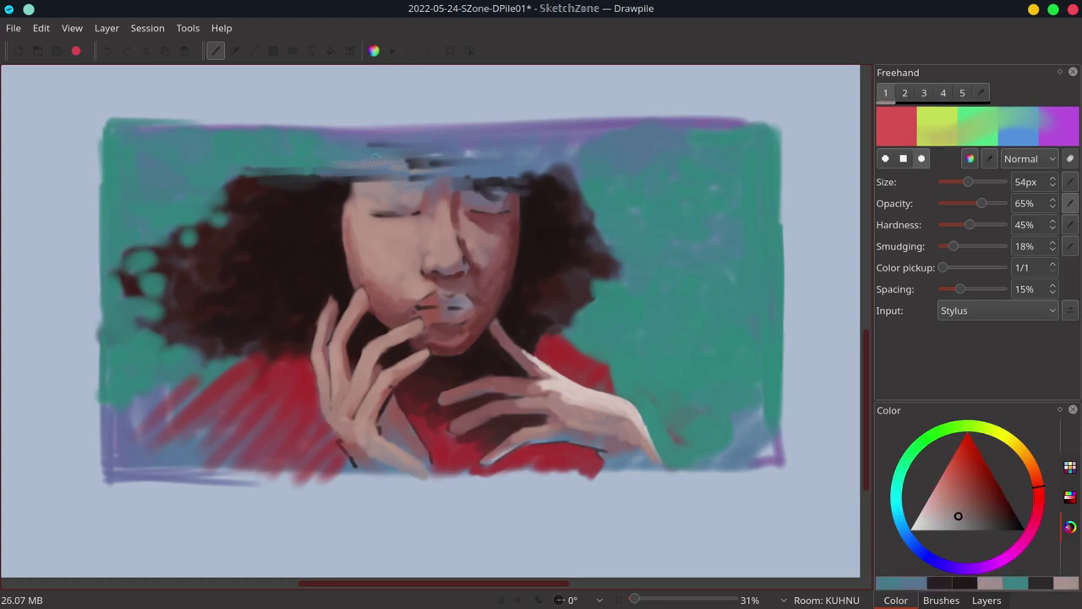
# Add light skin-coloured horizontal streaks above the left side of the forehead and hair
pyautogui.keyDown('ctrl'); pyautogui.click(340, 186); pyautogui.keyUp('ctrl')
pyautogui.moveTo(343, 186)
pyautogui.mouseDown()
pyautogui.moveTo(358, 181)
pyautogui.moveTo(352, 195)
pyautogui.mouseUp()
pyautogui.keyDown('ctrl'); pyautogui.click(370, 188); pyautogui.keyUp('ctrl')
pyautogui.moveTo(392, 154)
pyautogui.mouseDown()
pyautogui.moveTo(315, 156)
pyautogui.moveTo(409, 160)
pyautogui.mouseUp()
pyautogui.moveTo(327, 148)
pyautogui.mouseDown()
pyautogui.moveTo(306, 147)
pyautogui.moveTo(405, 146)
pyautogui.mouseUp()
# Extend the horizontal streaks above the right side of the face with sampled dark, blue and reddish colours
pyautogui.keyDown('ctrl'); pyautogui.click(484, 162); pyautogui.keyUp('ctrl')
pyautogui.moveTo(485, 163)
pyautogui.mouseDown()
pyautogui.moveTo(451, 167)
pyautogui.moveTo(541, 174)
pyautogui.moveTo(610, 156)
pyautogui.moveTo(592, 167)
pyautogui.moveTo(525, 162)
pyautogui.mouseUp()
pyautogui.keyDown('ctrl'); pyautogui.click(463, 174); pyautogui.keyUp('ctrl')
pyautogui.keyDown('ctrl'); pyautogui.click(563, 166); pyautogui.keyUp('ctrl')
pyautogui.keyDown('ctrl'); pyautogui.click(591, 168); pyautogui.keyUp('ctrl')
pyautogui.keyDown('ctrl'); pyautogui.click(579, 159); pyautogui.keyUp('ctrl')
pyautogui.keyDown('ctrl'); pyautogui.click(470, 196); pyautogui.keyUp('ctrl')
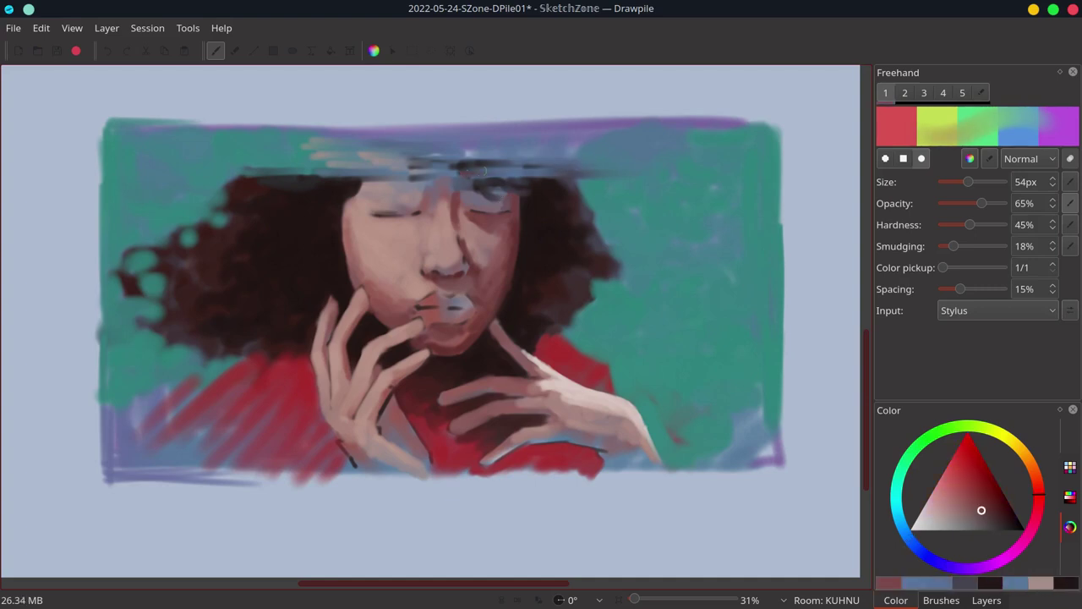
pyautogui.moveTo(458, 169)
pyautogui.mouseDown()
pyautogui.moveTo(516, 158)
pyautogui.moveTo(548, 185)
pyautogui.moveTo(434, 179)
pyautogui.moveTo(469, 176)
pyautogui.mouseUp()
# Retouch the right brow with sampled dark and the left forehead with sampled skin tone, reducing the brush to 26 px
pyautogui.keyDown('ctrl'); pyautogui.click(547, 187); pyautogui.keyUp('ctrl')
pyautogui.keyDown('ctrl'); pyautogui.click(541, 209); pyautogui.keyUp('ctrl')
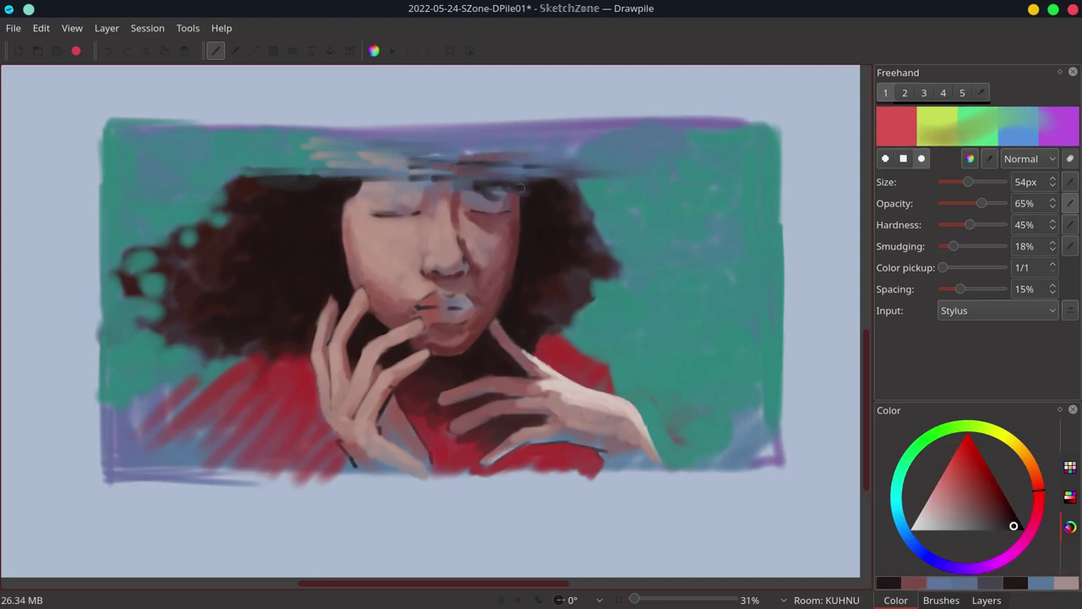
pyautogui.keyDown('ctrl'); pyautogui.click(392, 187); pyautogui.keyUp('ctrl')
pyautogui.moveTo(395, 188); pyautogui.dragTo(400, 216)
pyautogui.moveTo(967, 183); pyautogui.dragTo(953, 184)
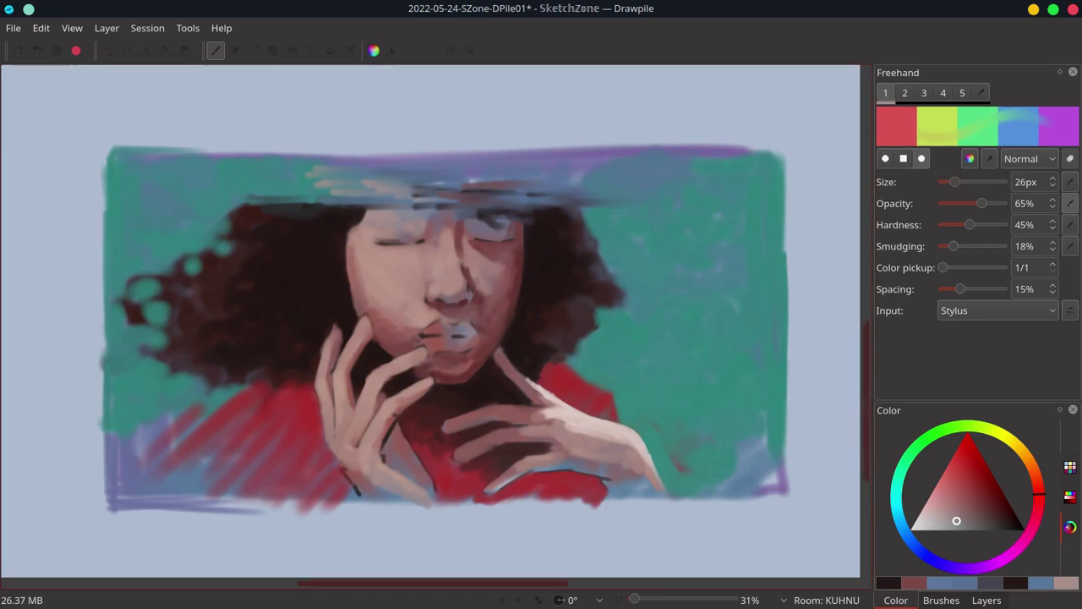
pyautogui.moveTo(367, 208); pyautogui.dragTo(447, 208)
# Mirror the canvas view and draw a thin near-white line along the cut-off edge of the head with 0% smudging
pyautogui.moveTo(949, 253); pyautogui.dragTo(946, 253)
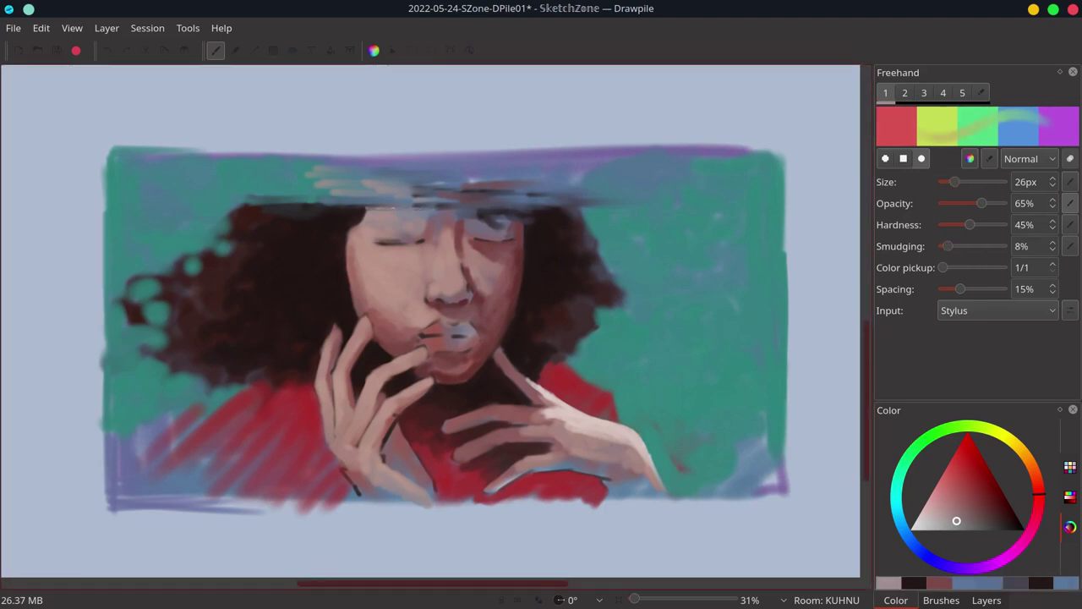
pyautogui.click(72, 28)
pyautogui.click(105, 171)
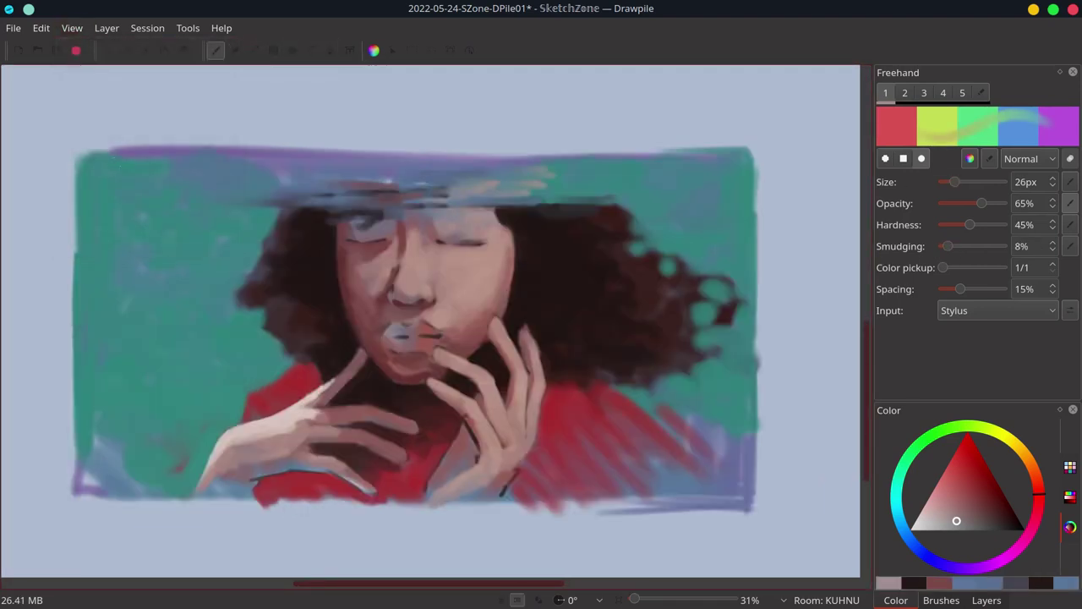
pyautogui.click(925, 523)
pyautogui.moveTo(947, 246); pyautogui.dragTo(937, 246)
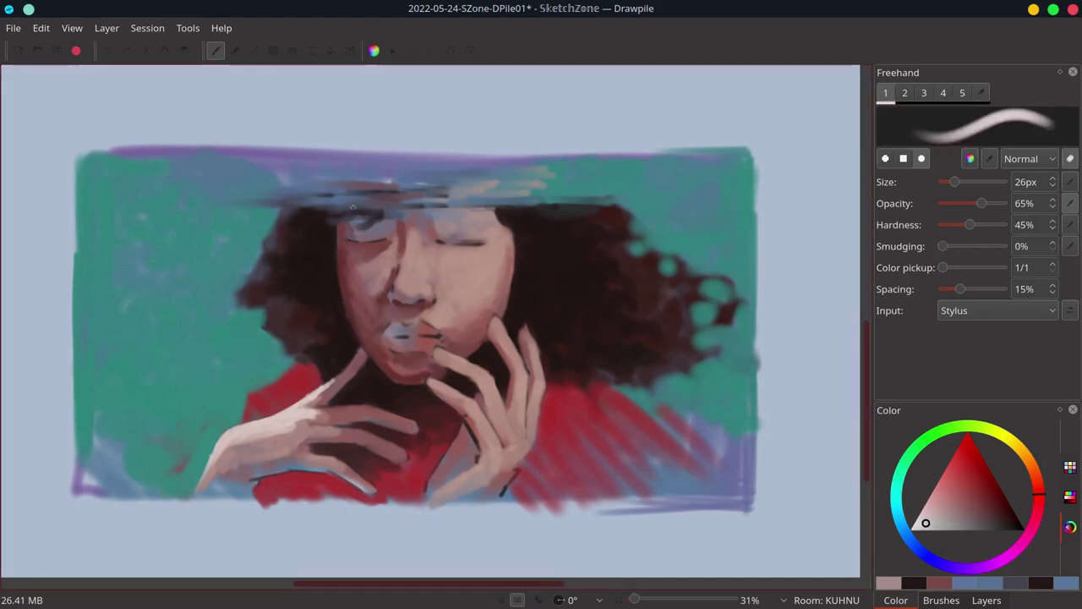
pyautogui.moveTo(378, 206); pyautogui.dragTo(499, 207)
pyautogui.moveTo(339, 207); pyautogui.dragTo(276, 210)
pyautogui.moveTo(504, 206); pyautogui.dragTo(612, 204)
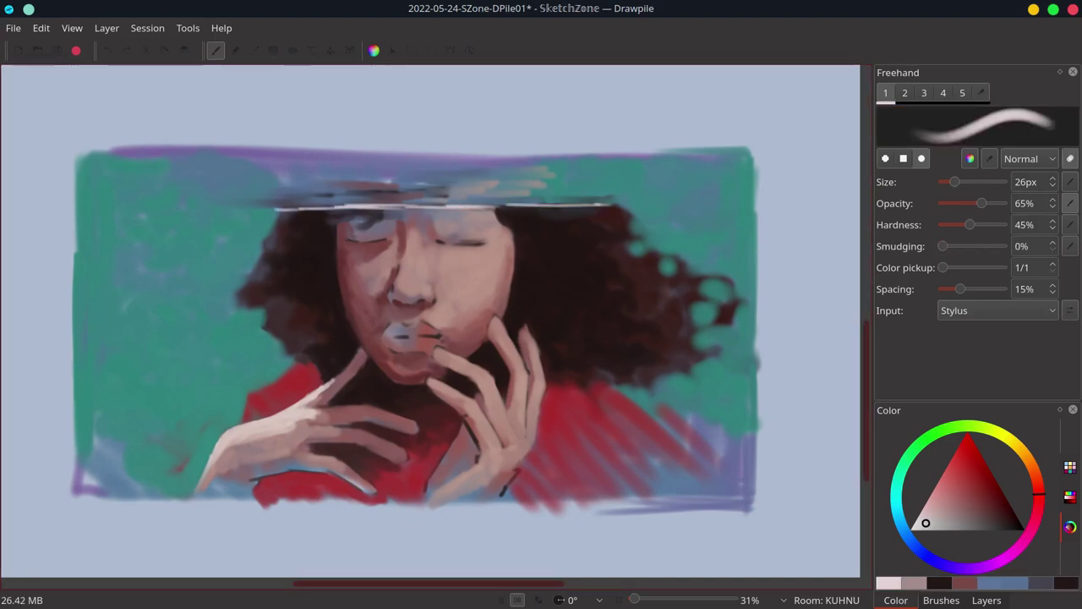
# Refine the brow on the face's shadow side with sampled dark and reddish colours, using 8% smudging and a 36 px brush
pyautogui.keyDown('ctrl'); pyautogui.click(331, 221); pyautogui.keyUp('ctrl')
pyautogui.moveTo(351, 218); pyautogui.dragTo(340, 226)
pyautogui.moveTo(943, 246); pyautogui.dragTo(949, 247)
pyautogui.moveTo(367, 215)
pyautogui.mouseDown()
pyautogui.moveTo(389, 213)
pyautogui.moveTo(339, 224)
pyautogui.mouseUp()
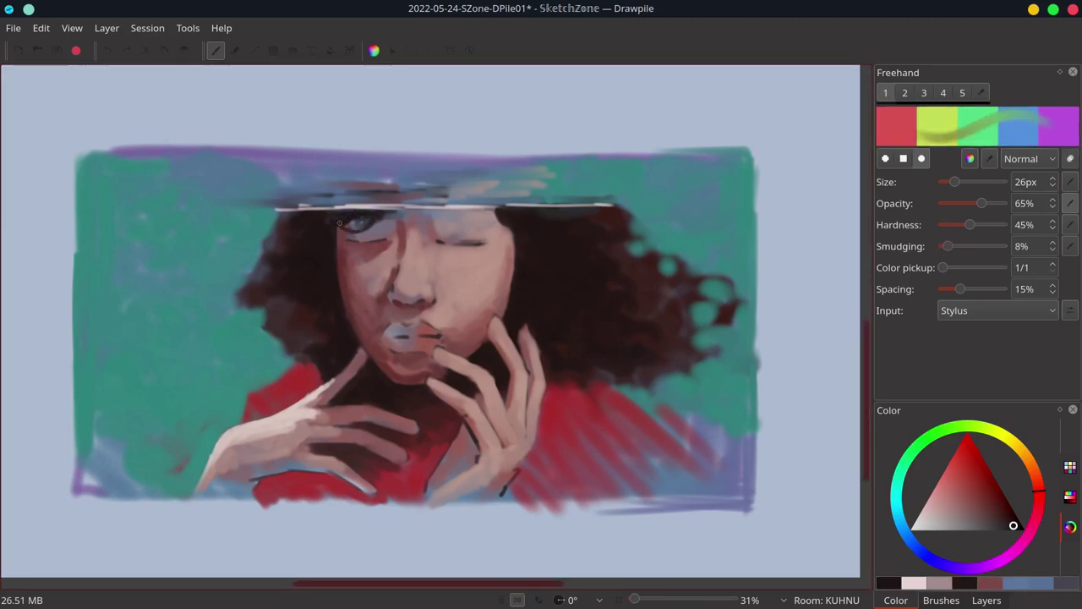
pyautogui.moveTo(954, 182); pyautogui.dragTo(958, 182)
pyautogui.keyDown('ctrl'); pyautogui.click(372, 221); pyautogui.keyUp('ctrl')
pyautogui.moveTo(348, 225); pyautogui.dragTo(367, 220)
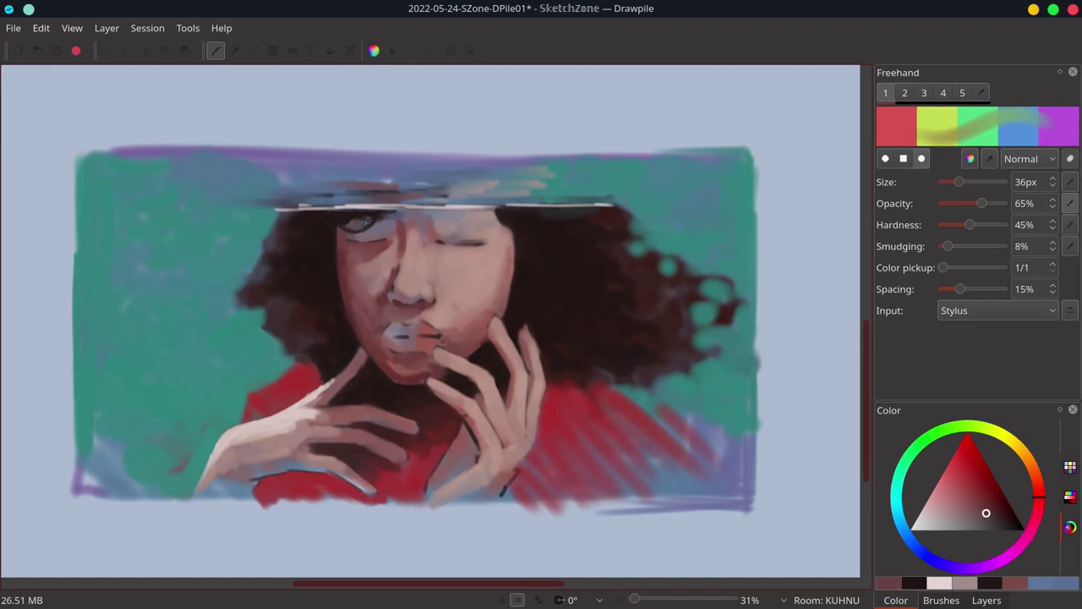
# Paint reddish and dark hair-coloured horizontal streaks above the white line on the face's shadow side
pyautogui.click(401, 232)
pyautogui.moveTo(307, 192); pyautogui.dragTo(342, 192)
pyautogui.keyDown('ctrl'); pyautogui.click(288, 220); pyautogui.keyUp('ctrl')
pyautogui.moveTo(238, 199); pyautogui.dragTo(277, 198)
pyautogui.moveTo(262, 190)
pyautogui.mouseDown()
pyautogui.moveTo(321, 189)
pyautogui.moveTo(306, 182)
pyautogui.mouseUp()
pyautogui.moveTo(241, 177); pyautogui.dragTo(330, 173)
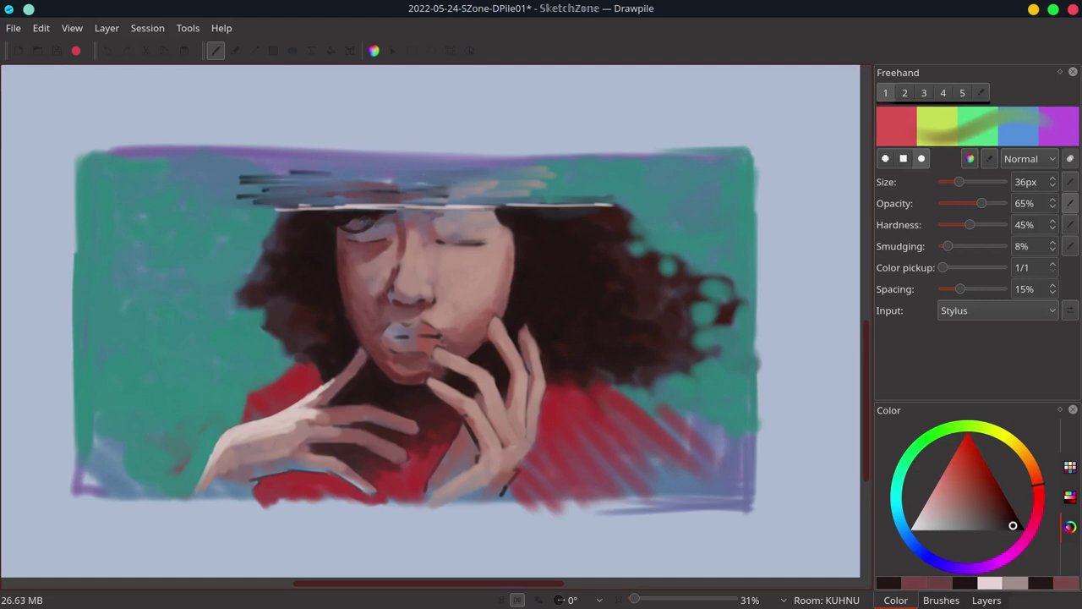
# Paint dark hair-coloured streaks above the white line on the face's lit side, enlarging the brush to 43 px
pyautogui.keyDown('ctrl'); pyautogui.click(541, 221); pyautogui.keyUp('ctrl')
pyautogui.moveTo(499, 200); pyautogui.dragTo(573, 198)
pyautogui.moveTo(522, 197)
pyautogui.mouseDown()
pyautogui.moveTo(597, 192)
pyautogui.moveTo(568, 184)
pyautogui.moveTo(583, 180)
pyautogui.mouseUp()
pyautogui.keyDown('ctrl'); pyautogui.click(558, 224); pyautogui.keyUp('ctrl')
pyautogui.moveTo(497, 194); pyautogui.dragTo(594, 195)
pyautogui.moveTo(958, 183); pyautogui.dragTo(962, 183)
pyautogui.moveTo(512, 177); pyautogui.dragTo(554, 171)
# Fill the band above the centre of the forehead with horizontal streaks in sampled skin tones
pyautogui.keyDown('ctrl'); pyautogui.click(488, 232); pyautogui.keyUp('ctrl')
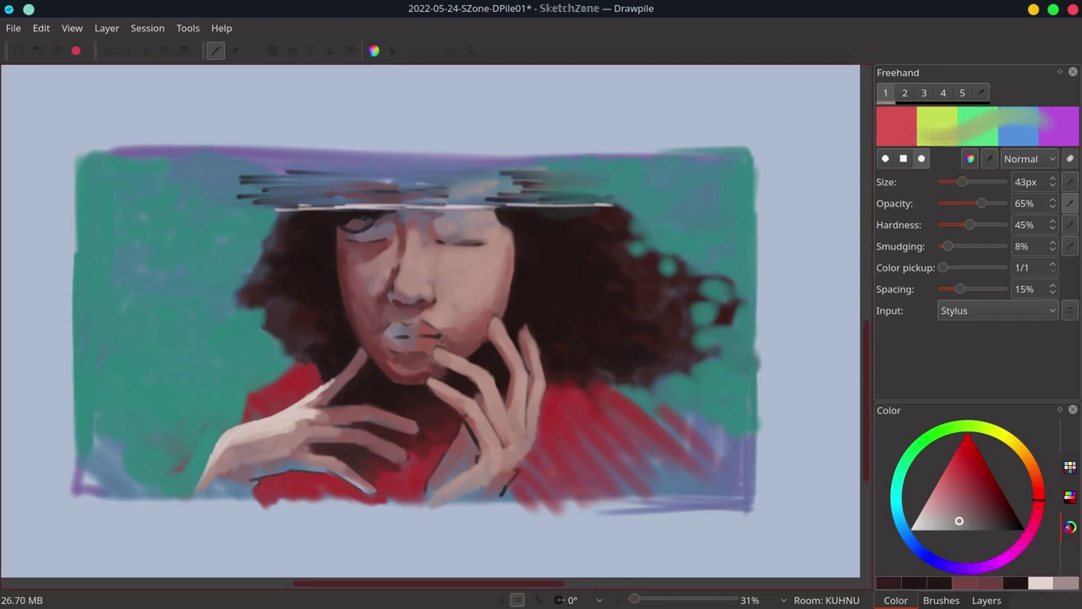
pyautogui.moveTo(497, 198)
pyautogui.mouseDown()
pyautogui.moveTo(414, 199)
pyautogui.moveTo(448, 186)
pyautogui.mouseUp()
pyautogui.moveTo(438, 184); pyautogui.dragTo(527, 185)
pyautogui.keyDown('ctrl'); pyautogui.click(391, 222); pyautogui.keyUp('ctrl')
pyautogui.keyDown('ctrl'); pyautogui.click(414, 233); pyautogui.keyUp('ctrl')
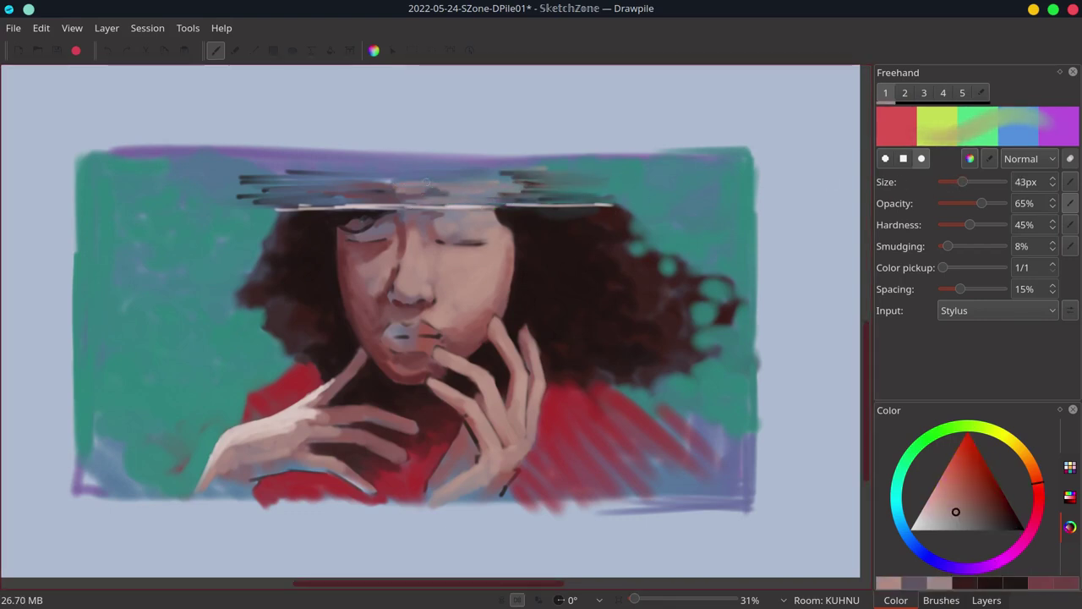
pyautogui.moveTo(387, 186); pyautogui.dragTo(438, 181)
pyautogui.moveTo(382, 176); pyautogui.dragTo(422, 174)
pyautogui.moveTo(392, 169); pyautogui.dragTo(529, 173)
# Break up the dark streaks at the left with sampled blue-green background colours
pyautogui.keyDown('ctrl'); pyautogui.click(388, 253); pyautogui.keyUp('ctrl')
pyautogui.keyDown('ctrl'); pyautogui.click(228, 192); pyautogui.keyUp('ctrl')
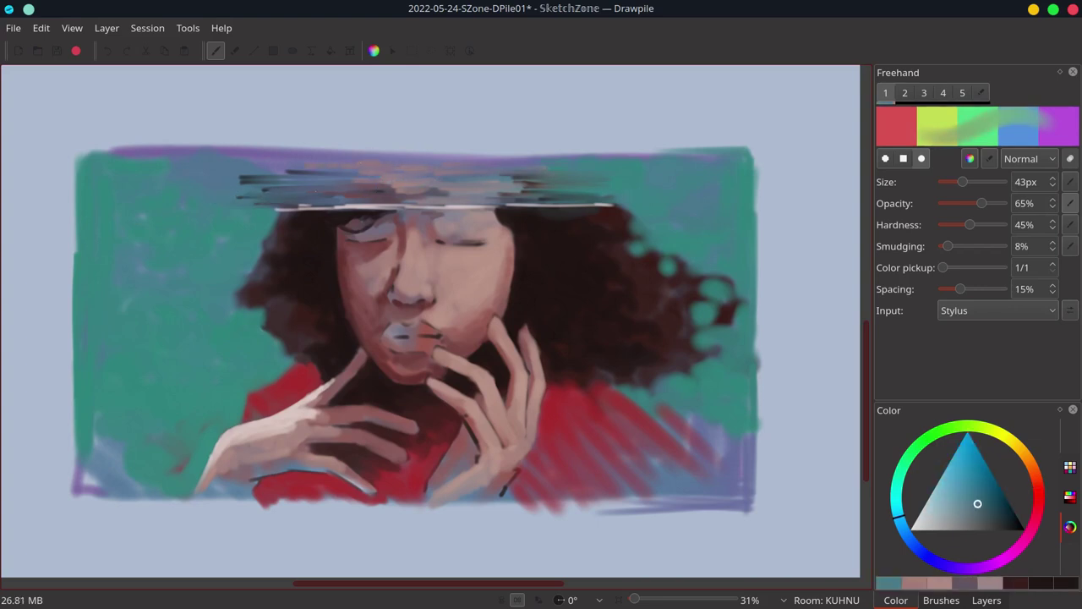
pyautogui.keyDown('ctrl'); pyautogui.click(223, 211); pyautogui.keyUp('ctrl')
pyautogui.keyDown('ctrl'); pyautogui.click(229, 196); pyautogui.keyUp('ctrl')
pyautogui.moveTo(251, 202); pyautogui.dragTo(303, 199)
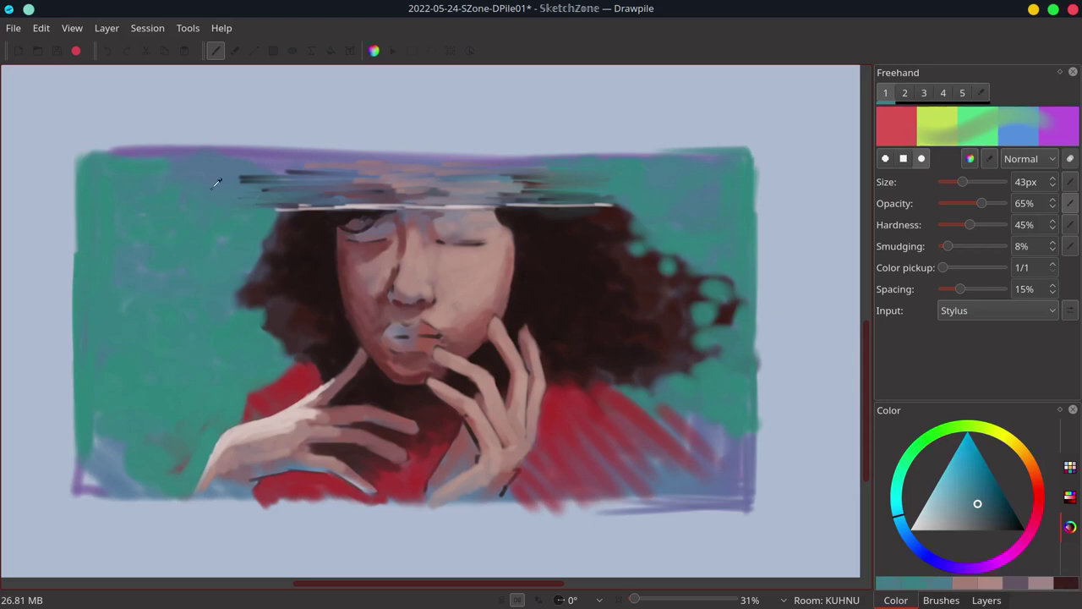
# Choose a pale blue and paint long horizontal streaks across the left half of the band above the white line
pyautogui.keyDown('ctrl'); pyautogui.click(218, 182); pyautogui.keyUp('ctrl')
pyautogui.click(945, 518)
pyautogui.moveTo(97, 185); pyautogui.dragTo(212, 189)
pyautogui.moveTo(138, 186); pyautogui.dragTo(277, 178)
pyautogui.moveTo(266, 187); pyautogui.dragTo(324, 186)
pyautogui.moveTo(157, 192); pyautogui.dragTo(372, 192)
pyautogui.moveTo(110, 202); pyautogui.dragTo(194, 195)
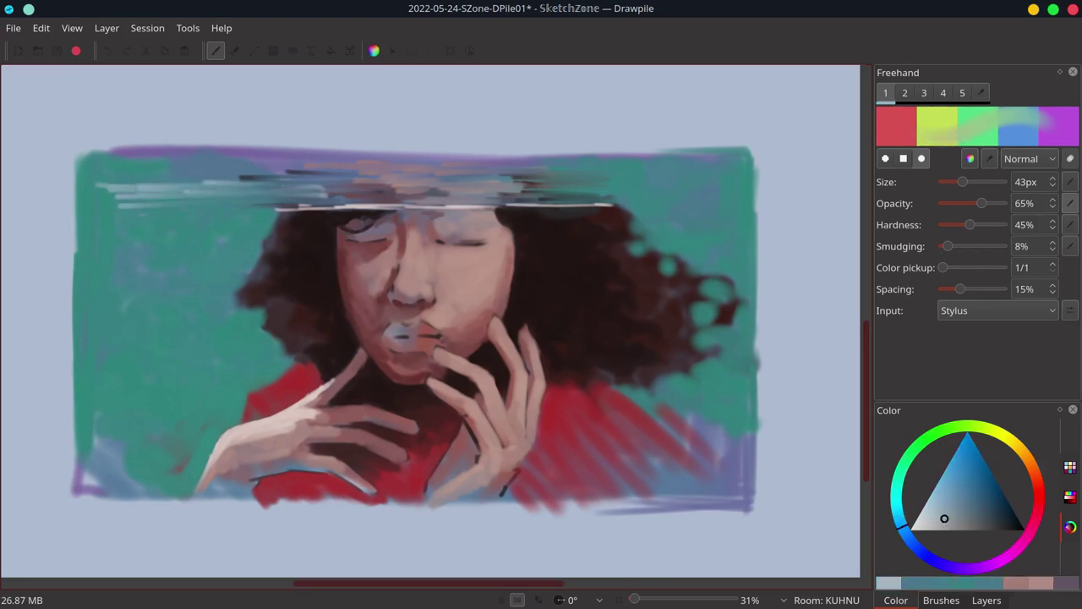
pyautogui.moveTo(122, 179); pyautogui.dragTo(262, 175)
pyautogui.moveTo(157, 172)
pyautogui.mouseDown()
pyautogui.moveTo(454, 167)
pyautogui.moveTo(330, 198)
pyautogui.moveTo(411, 199)
pyautogui.mouseUp()
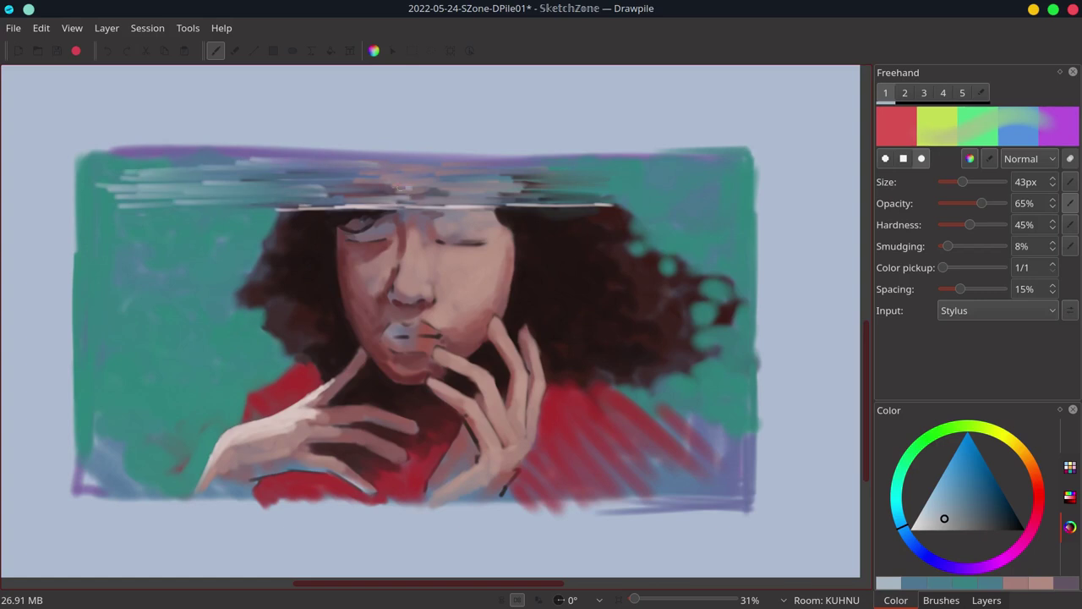
pyautogui.moveTo(160, 195); pyautogui.dragTo(406, 184)
# Continue the pale blue horizontal streaks across the right half of the band to the frame's edge
pyautogui.moveTo(494, 180); pyautogui.dragTo(599, 198)
pyautogui.moveTo(709, 192); pyautogui.dragTo(764, 192)
pyautogui.moveTo(568, 191); pyautogui.dragTo(634, 190)
pyautogui.moveTo(642, 192); pyautogui.dragTo(710, 192)
pyautogui.moveTo(622, 202); pyautogui.dragTo(678, 201)
pyautogui.moveTo(580, 186); pyautogui.dragTo(640, 186)
pyautogui.moveTo(683, 184); pyautogui.dragTo(731, 183)
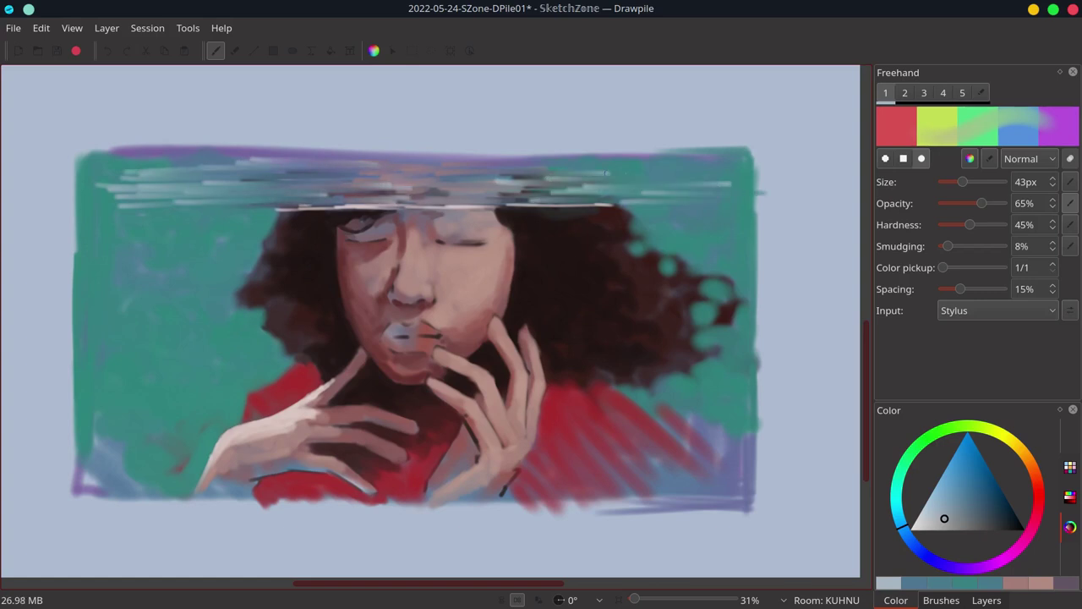
# Finish the pale streaks and soften the left end of the streaked band with horizontal strokes in sampled teal
pyautogui.moveTo(564, 172); pyautogui.dragTo(634, 172)
pyautogui.keyDown('ctrl'); pyautogui.click(193, 203); pyautogui.keyUp('ctrl')
pyautogui.moveTo(142, 207); pyautogui.dragTo(117, 207)
pyautogui.moveTo(114, 197); pyautogui.dragTo(154, 196)
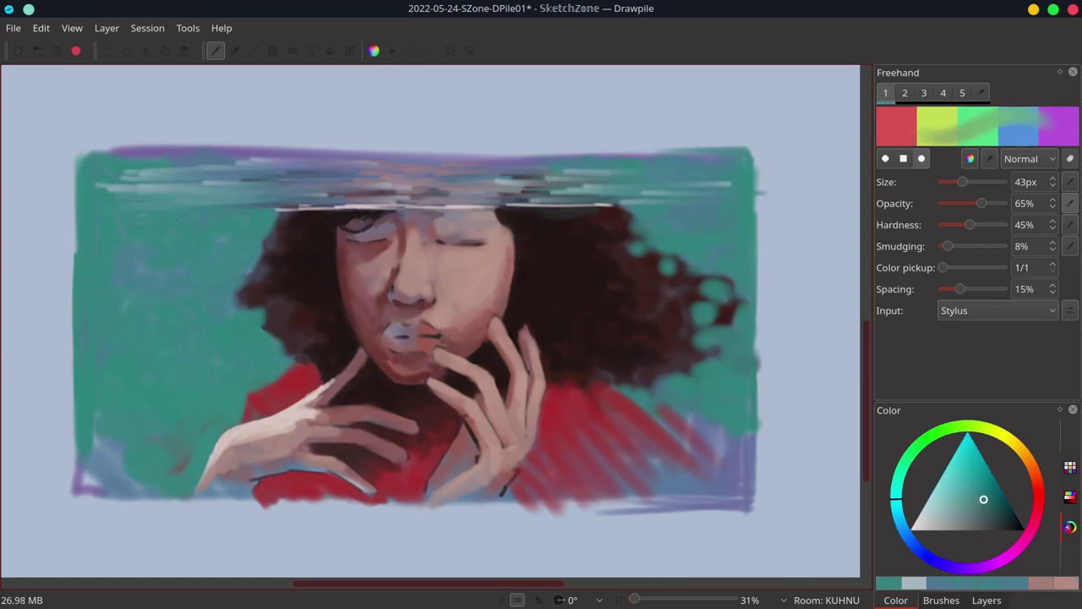
pyautogui.moveTo(257, 206); pyautogui.dragTo(286, 203)
pyautogui.keyDown('ctrl'); pyautogui.click(129, 203); pyautogui.keyUp('ctrl')
pyautogui.moveTo(161, 191); pyautogui.dragTo(108, 190)
pyautogui.moveTo(106, 186)
pyautogui.mouseDown()
pyautogui.moveTo(159, 185)
pyautogui.moveTo(101, 186)
pyautogui.mouseUp()
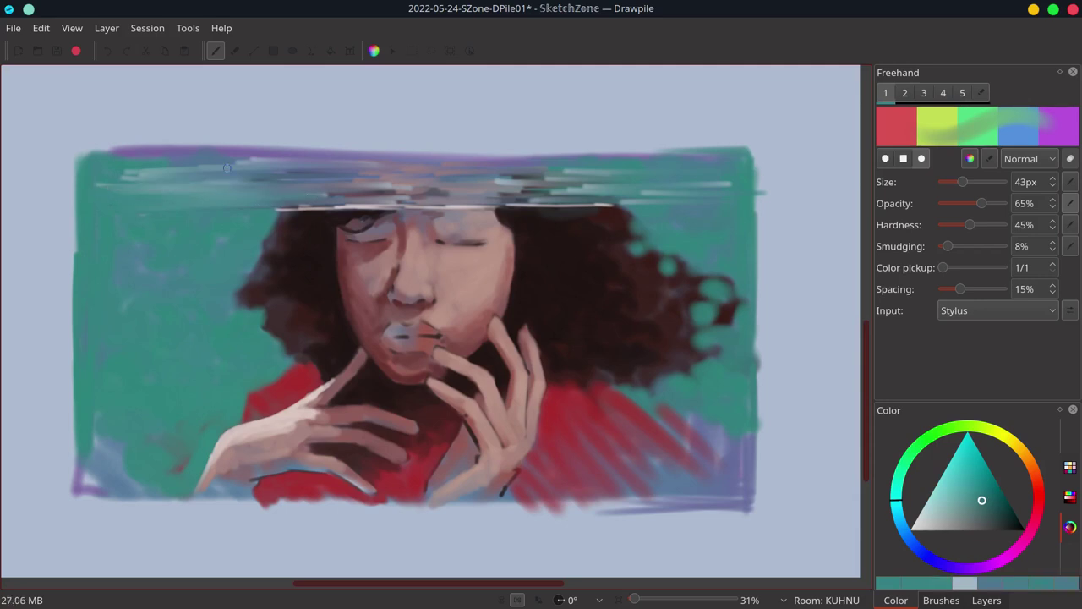
# Save the painting and add dark horizontal streaks to the band above the left side of the hair using sampled colours
pyautogui.hotkey('ctrl', 's')
pyautogui.keyDown('ctrl'); pyautogui.click(350, 177); pyautogui.keyUp('ctrl')
pyautogui.moveTo(347, 180); pyautogui.dragTo(389, 177)
pyautogui.keyDown('ctrl'); pyautogui.click(290, 196); pyautogui.keyUp('ctrl')
pyautogui.moveTo(325, 195)
pyautogui.mouseDown()
pyautogui.moveTo(274, 193)
pyautogui.moveTo(307, 181)
pyautogui.mouseUp()
pyautogui.moveTo(242, 161)
pyautogui.mouseDown()
pyautogui.moveTo(307, 168)
pyautogui.moveTo(280, 178)
pyautogui.mouseUp()
pyautogui.keyDown('ctrl'); pyautogui.click(283, 215); pyautogui.keyUp('ctrl')
pyautogui.moveTo(330, 209); pyautogui.dragTo(289, 210)
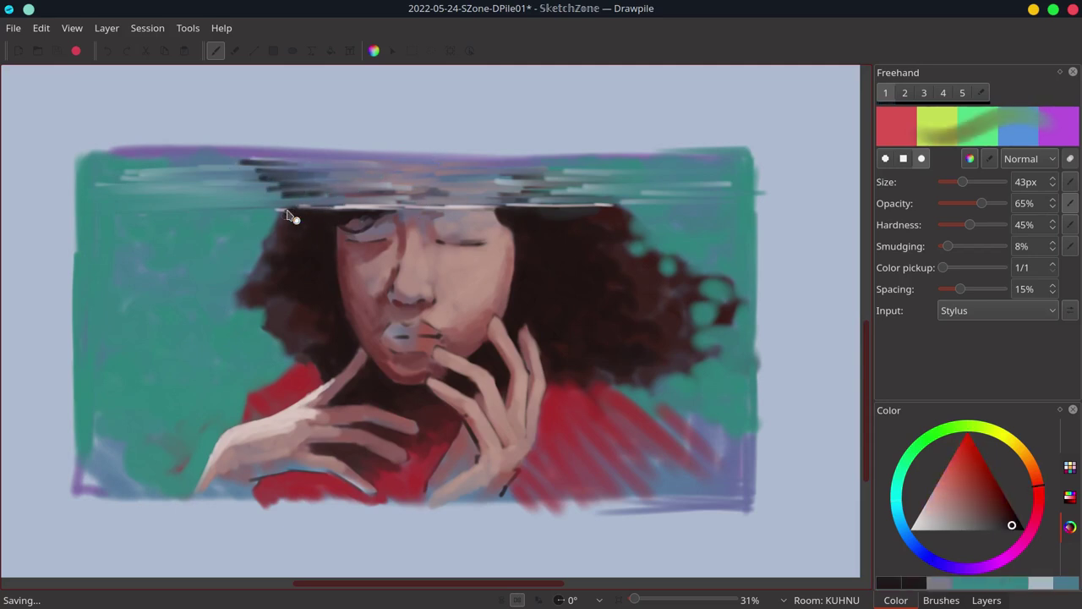
# Extend the hair's reflection toward the forehead with sampled dark brown and muted purple streaks just above the white line
pyautogui.keyDown('ctrl'); pyautogui.click(325, 219); pyautogui.keyUp('ctrl')
pyautogui.moveTo(362, 205)
pyautogui.mouseDown()
pyautogui.moveTo(305, 203)
pyautogui.moveTo(336, 204)
pyautogui.mouseUp()
pyautogui.keyDown('ctrl'); pyautogui.click(265, 190); pyautogui.keyUp('ctrl')
pyautogui.keyDown('ctrl'); pyautogui.click(362, 210); pyautogui.keyUp('ctrl')
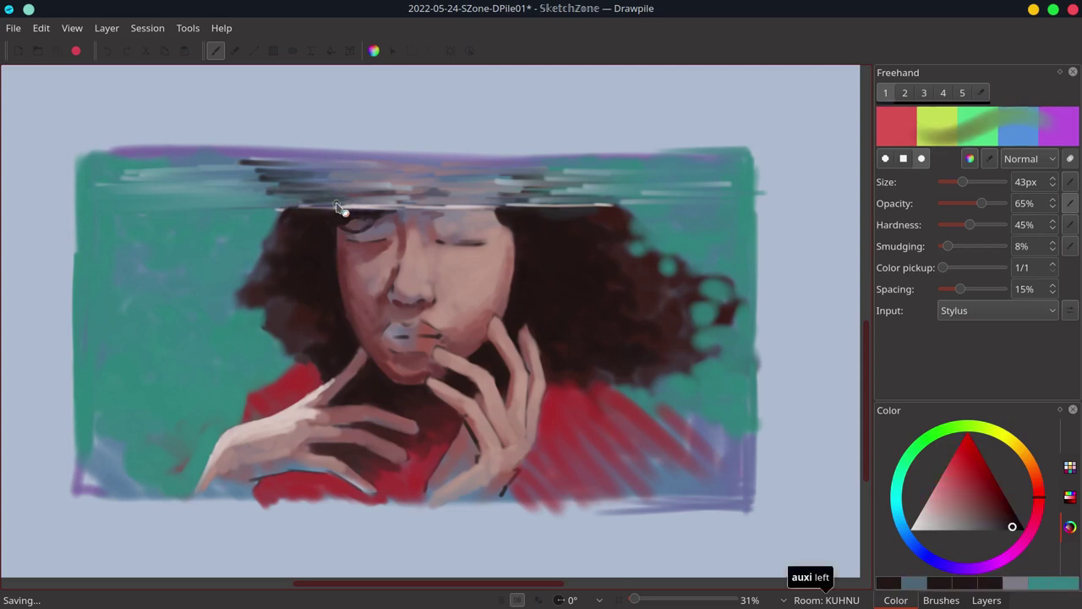
pyautogui.keyDown('ctrl'); pyautogui.click(377, 189); pyautogui.keyUp('ctrl')
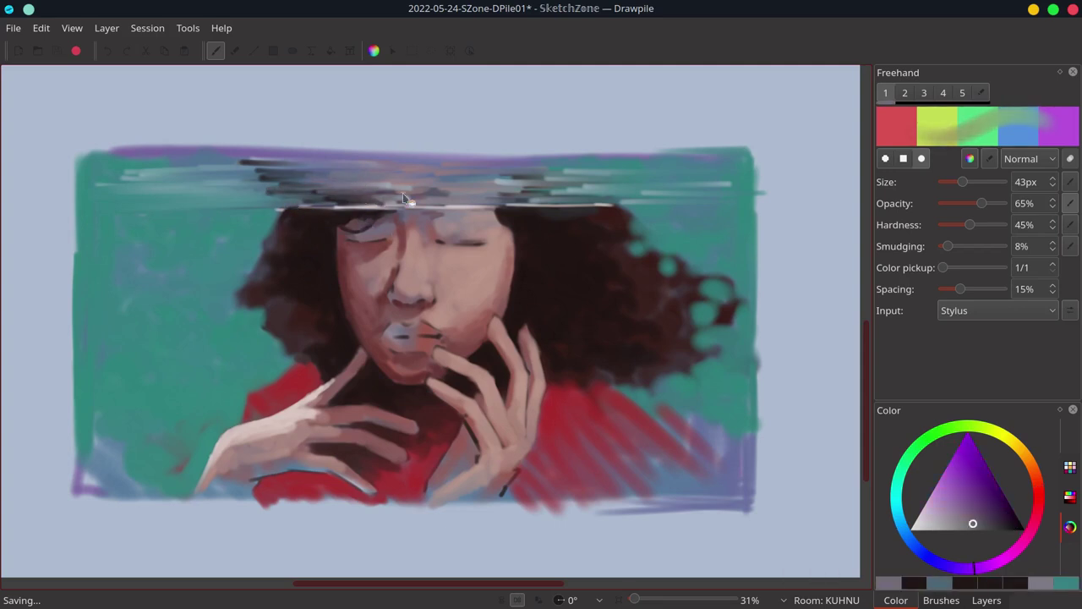
# Clean the background around the water line with sampled teal and cover the line's right part with dark hair colour
pyautogui.keyDown('ctrl'); pyautogui.click(241, 217); pyautogui.keyUp('ctrl')
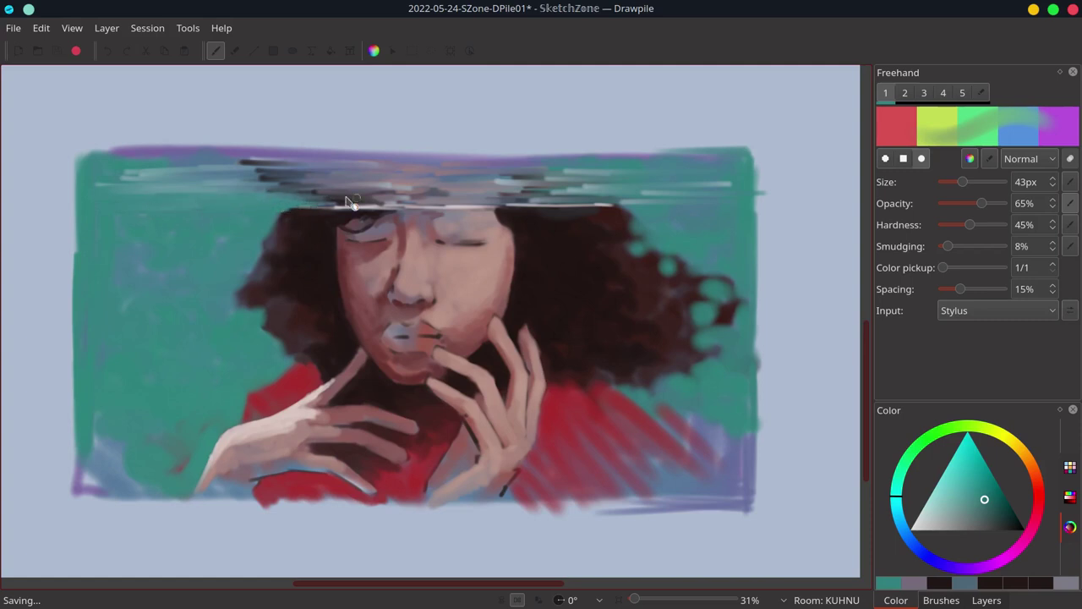
pyautogui.keyDown('ctrl'); pyautogui.click(651, 202); pyautogui.keyUp('ctrl')
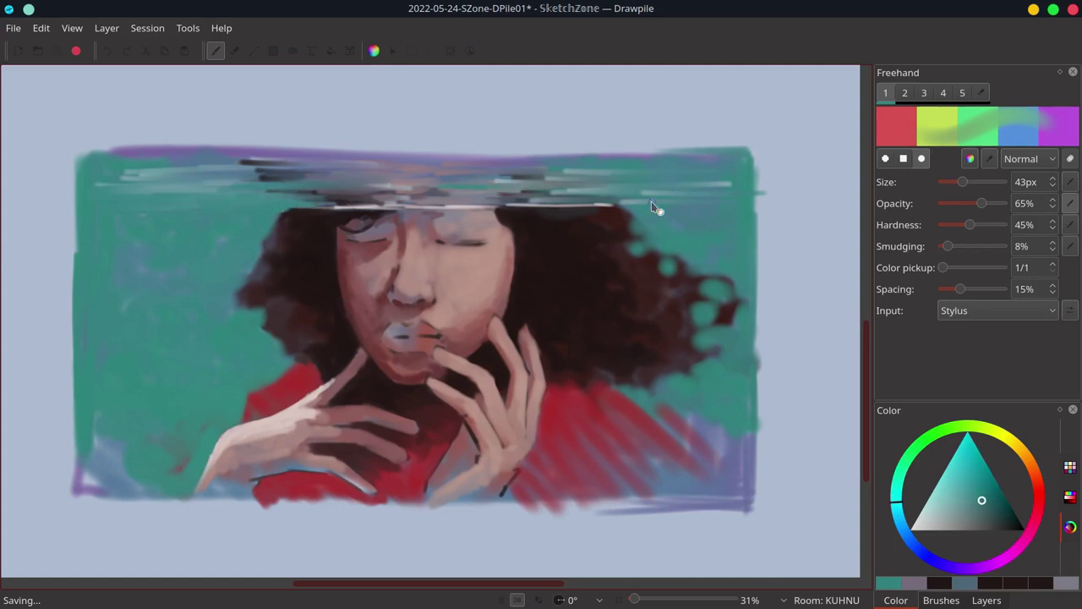
pyautogui.keyDown('ctrl'); pyautogui.click(602, 211); pyautogui.keyUp('ctrl')
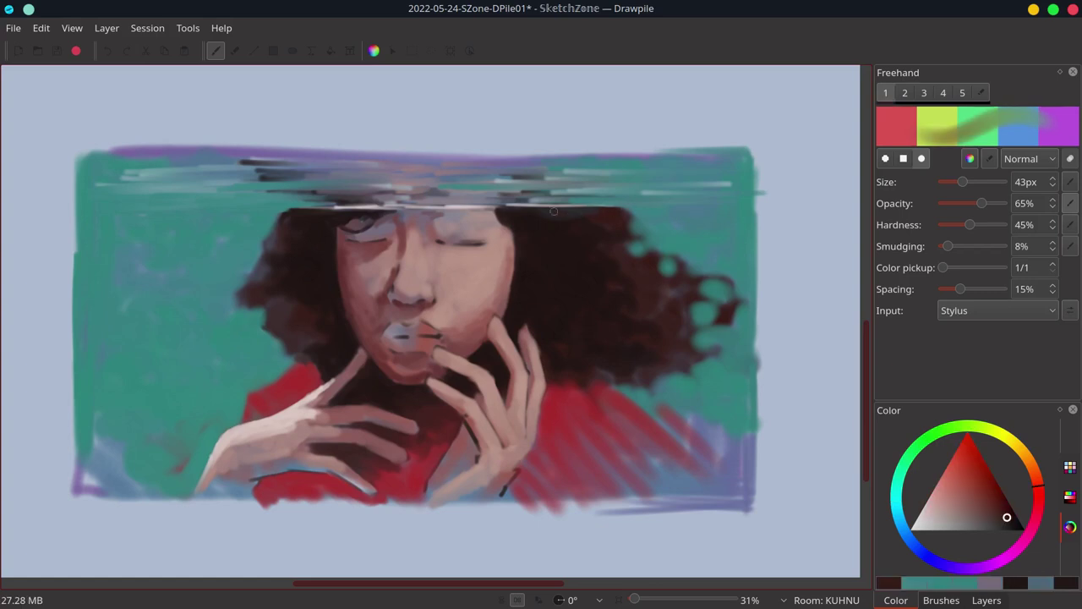
pyautogui.keyDown('ctrl'); pyautogui.click(582, 217); pyautogui.keyUp('ctrl')
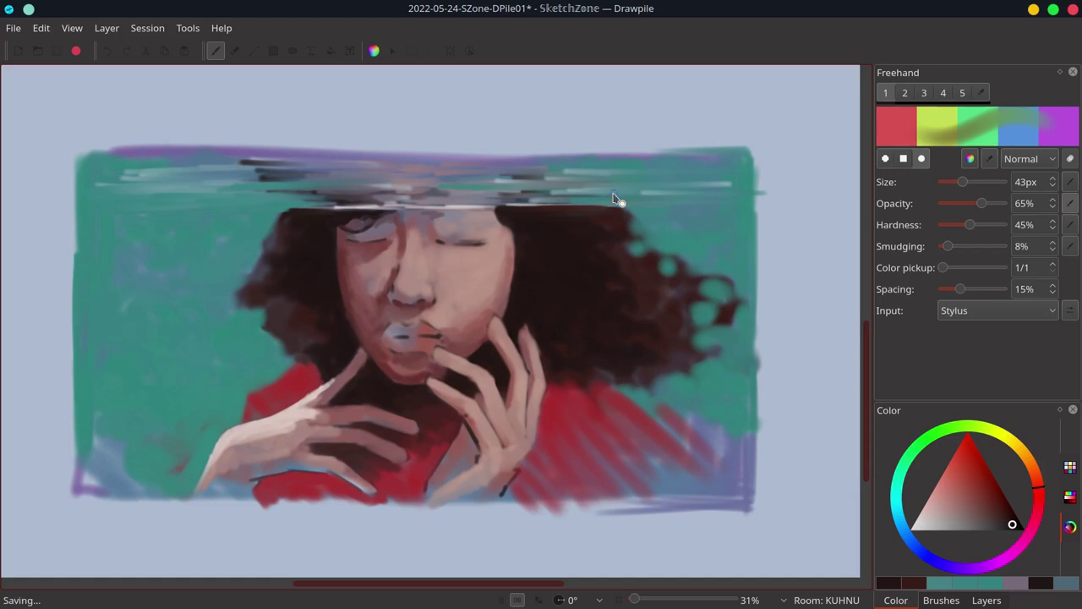
# Mirror the view and define the hair's top edge beneath the water line with sampled dark and teal colours
pyautogui.click(72, 28)
pyautogui.click(127, 173)
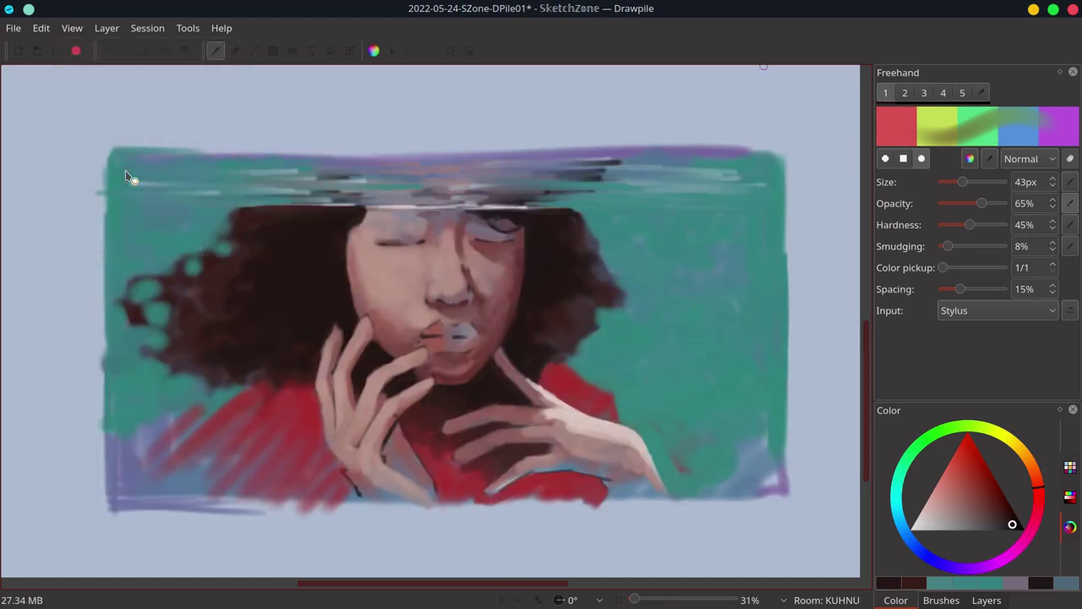
pyautogui.keyDown('ctrl'); pyautogui.click(520, 213); pyautogui.keyUp('ctrl')
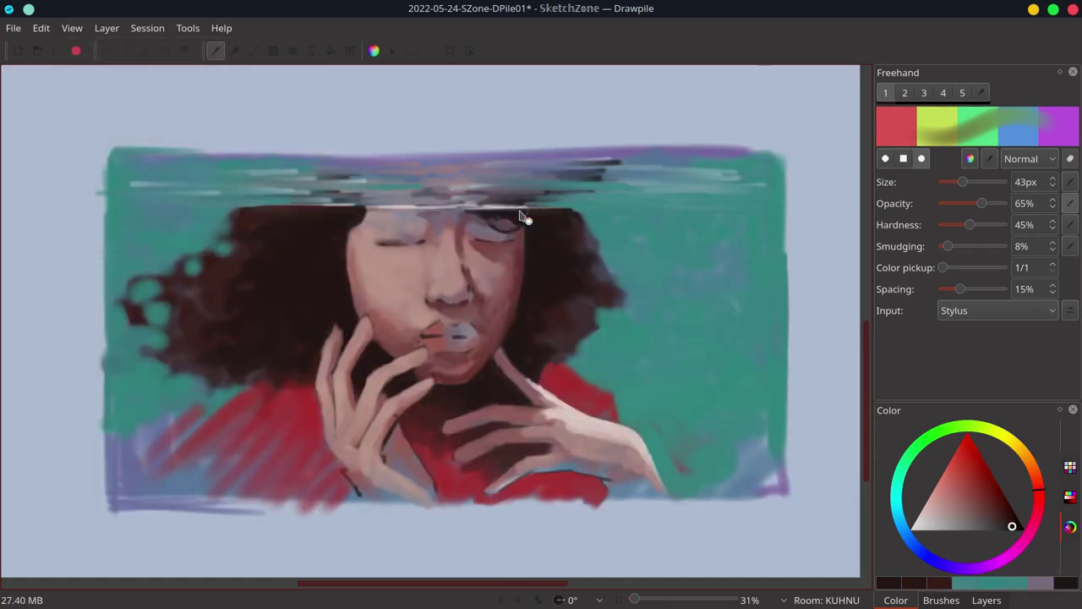
pyautogui.keyDown('ctrl'); pyautogui.click(586, 212); pyautogui.keyUp('ctrl')
pyautogui.keyDown('ctrl'); pyautogui.click(524, 212); pyautogui.keyUp('ctrl')
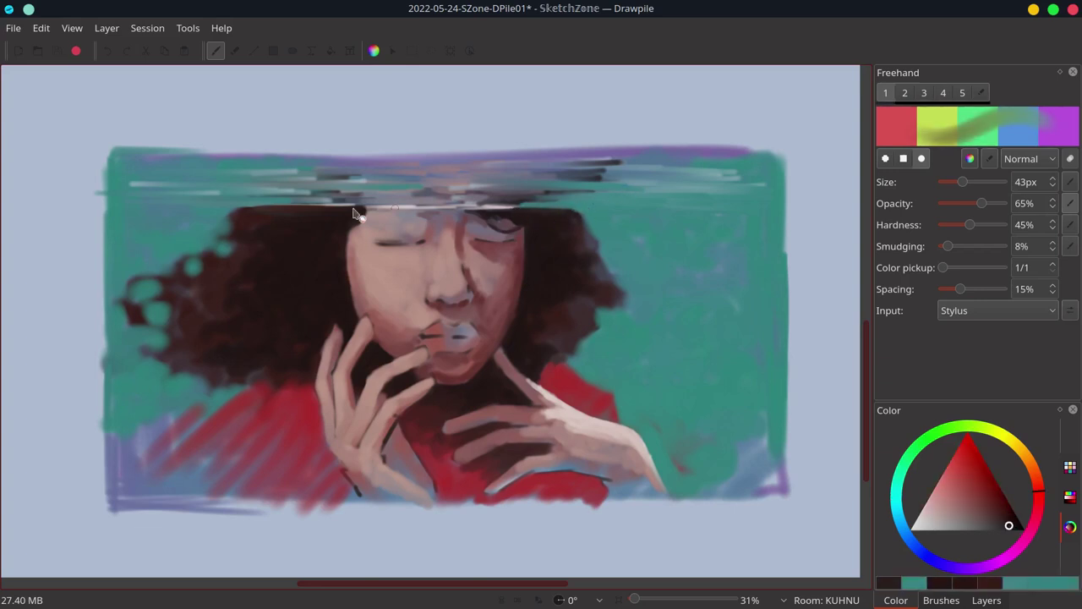
pyautogui.keyDown('ctrl'); pyautogui.click(229, 213); pyautogui.keyUp('ctrl')
pyautogui.keyDown('ctrl'); pyautogui.click(237, 220); pyautogui.keyUp('ctrl')
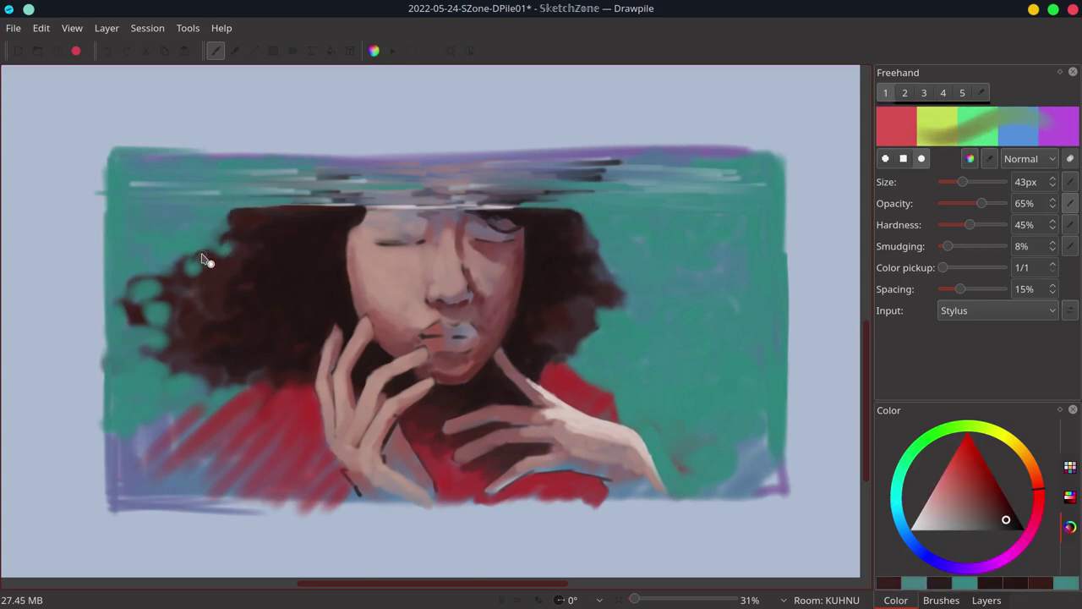
# Paint small curls along the outer edges of the hair on both sides of the face using sampled hair colours
pyautogui.moveTo(203, 259)
pyautogui.mouseDown()
pyautogui.moveTo(177, 284)
pyautogui.moveTo(133, 293)
pyautogui.moveTo(132, 315)
pyautogui.mouseUp()
pyautogui.keyDown('ctrl'); pyautogui.click(530, 304); pyautogui.keyUp('ctrl')
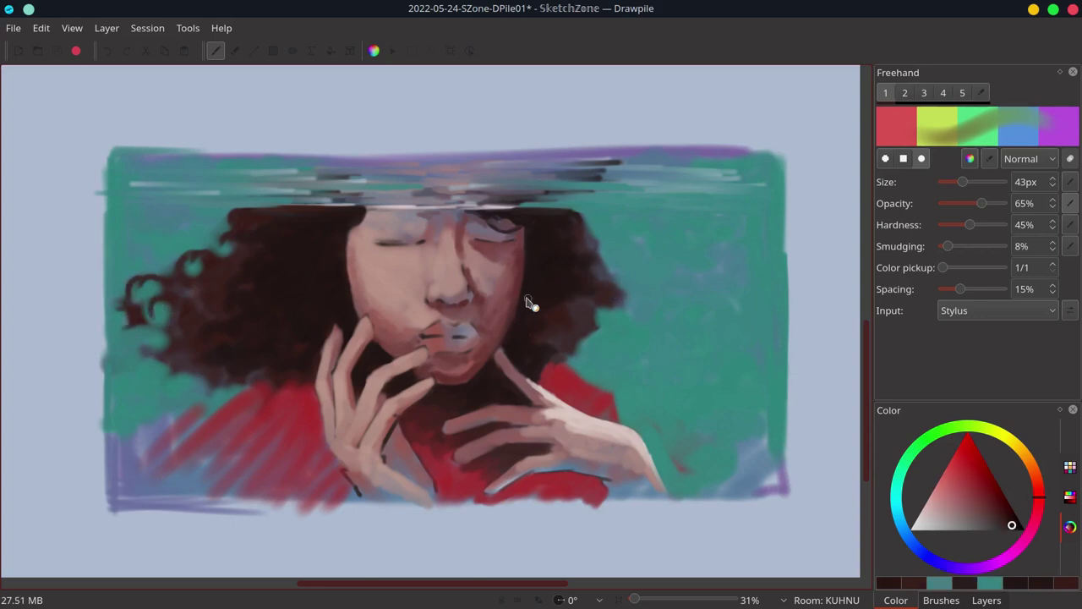
pyautogui.keyDown('ctrl'); pyautogui.click(519, 329); pyautogui.keyUp('ctrl')
pyautogui.keyDown('ctrl'); pyautogui.click(609, 271); pyautogui.keyUp('ctrl')
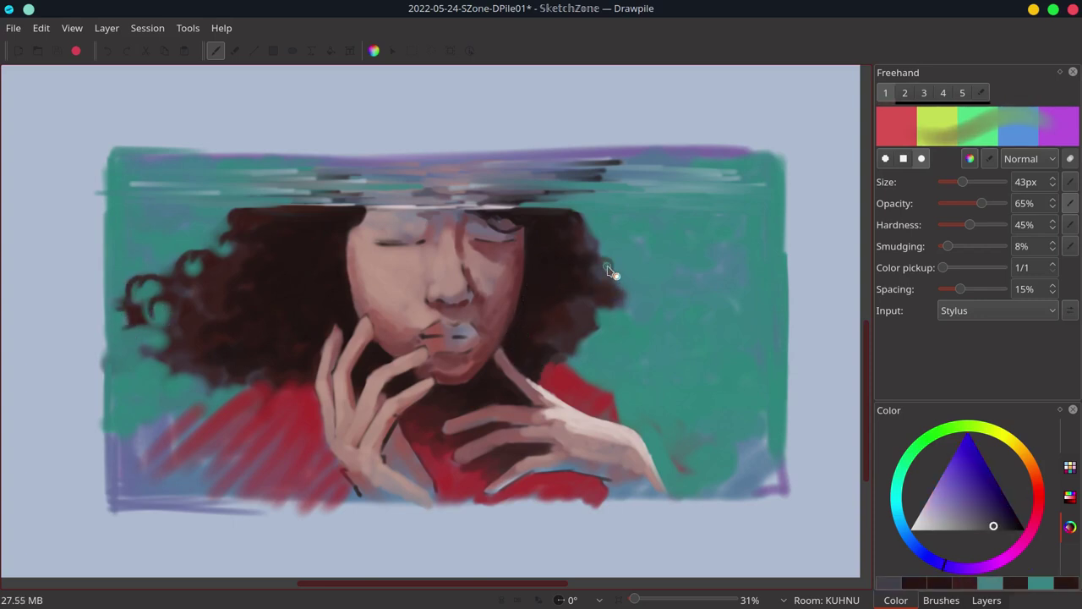
pyautogui.keyDown('ctrl'); pyautogui.click(609, 243); pyautogui.keyUp('ctrl')
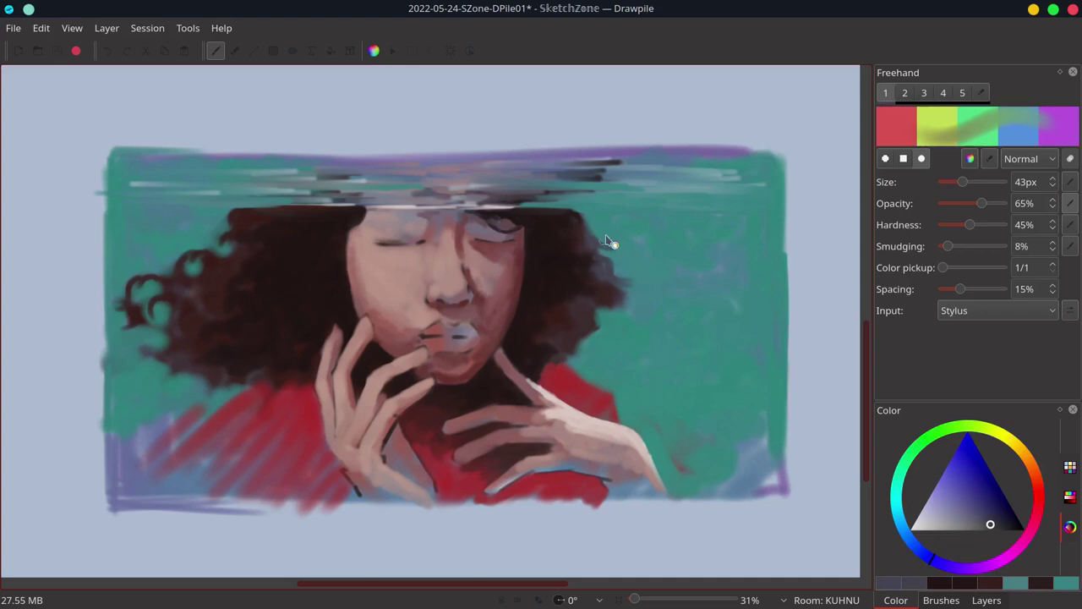
pyautogui.keyDown('ctrl'); pyautogui.click(602, 304); pyautogui.keyUp('ctrl')
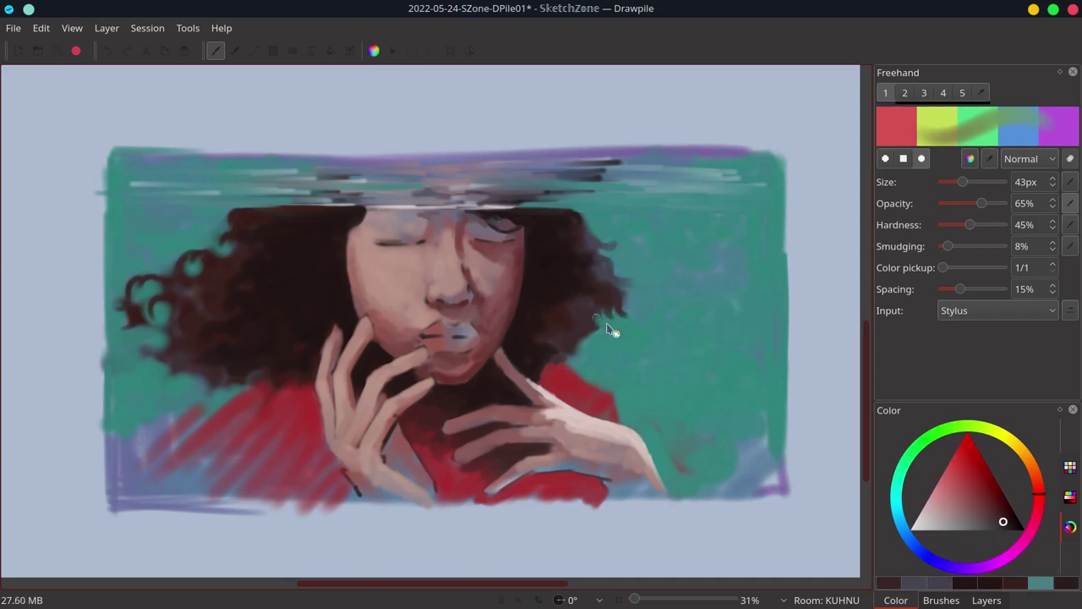
pyautogui.keyDown('ctrl'); pyautogui.click(553, 313); pyautogui.keyUp('ctrl')
pyautogui.keyDown('ctrl'); pyautogui.click(531, 256); pyautogui.keyUp('ctrl')
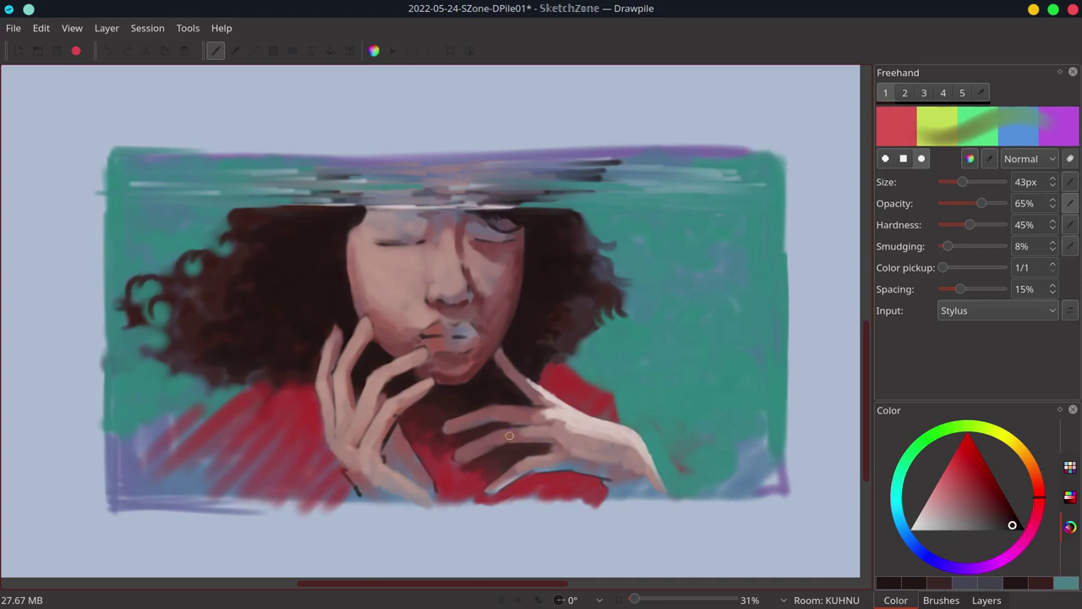
# Shade the fingers of both hands with a sampled dark red and touch up the sleeve beneath the wrist in red
pyautogui.keyDown('ctrl'); pyautogui.click(523, 251); pyautogui.keyUp('ctrl')
pyautogui.keyDown('ctrl'); pyautogui.click(504, 332); pyautogui.keyUp('ctrl')
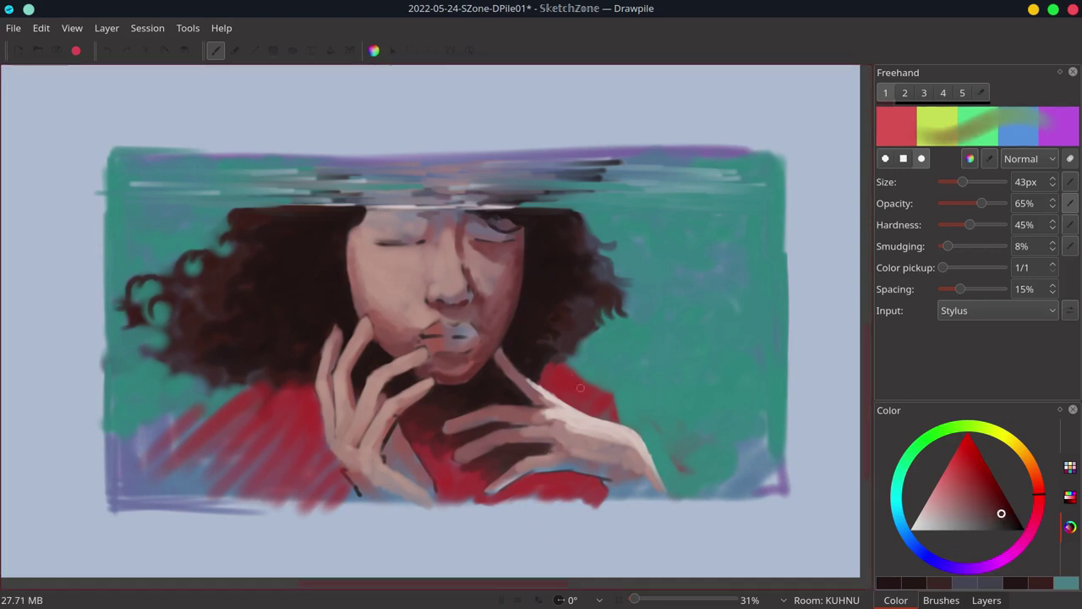
pyautogui.moveTo(386, 383)
pyautogui.mouseDown()
pyautogui.moveTo(371, 418)
pyautogui.moveTo(411, 367)
pyautogui.moveTo(374, 411)
pyautogui.mouseUp()
pyautogui.moveTo(336, 352); pyautogui.dragTo(331, 408)
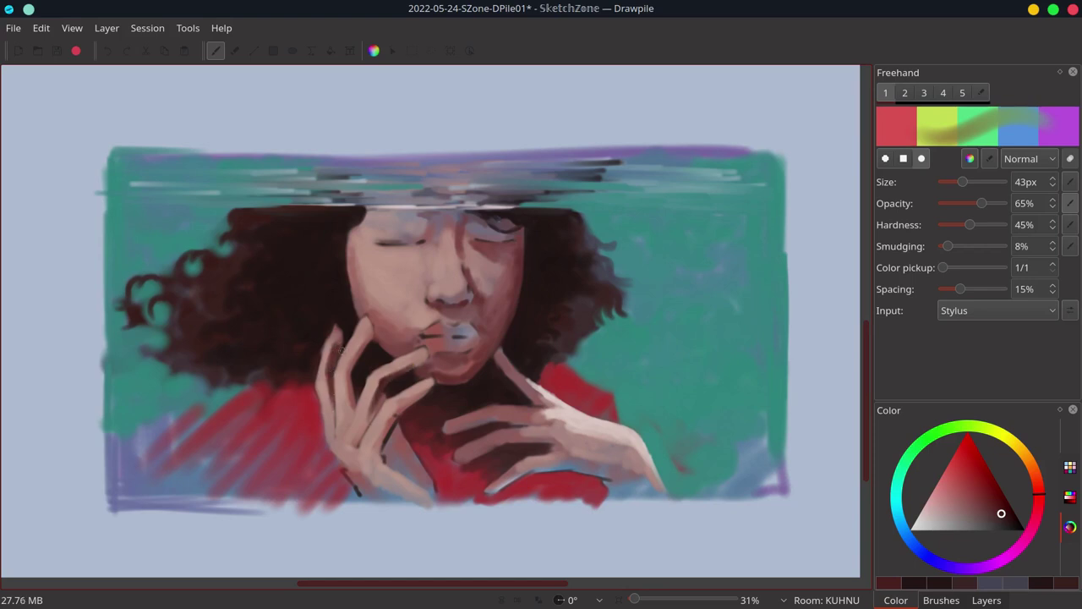
pyautogui.moveTo(523, 384)
pyautogui.mouseDown()
pyautogui.moveTo(499, 352)
pyautogui.moveTo(517, 372)
pyautogui.mouseUp()
pyautogui.moveTo(480, 415)
pyautogui.mouseDown()
pyautogui.moveTo(517, 407)
pyautogui.moveTo(478, 445)
pyautogui.moveTo(498, 436)
pyautogui.moveTo(489, 443)
pyautogui.moveTo(504, 482)
pyautogui.moveTo(490, 492)
pyautogui.moveTo(575, 459)
pyautogui.moveTo(652, 494)
pyautogui.moveTo(627, 477)
pyautogui.moveTo(604, 485)
pyautogui.moveTo(621, 497)
pyautogui.mouseUp()
pyautogui.keyDown('ctrl'); pyautogui.click(603, 483); pyautogui.keyUp('ctrl')
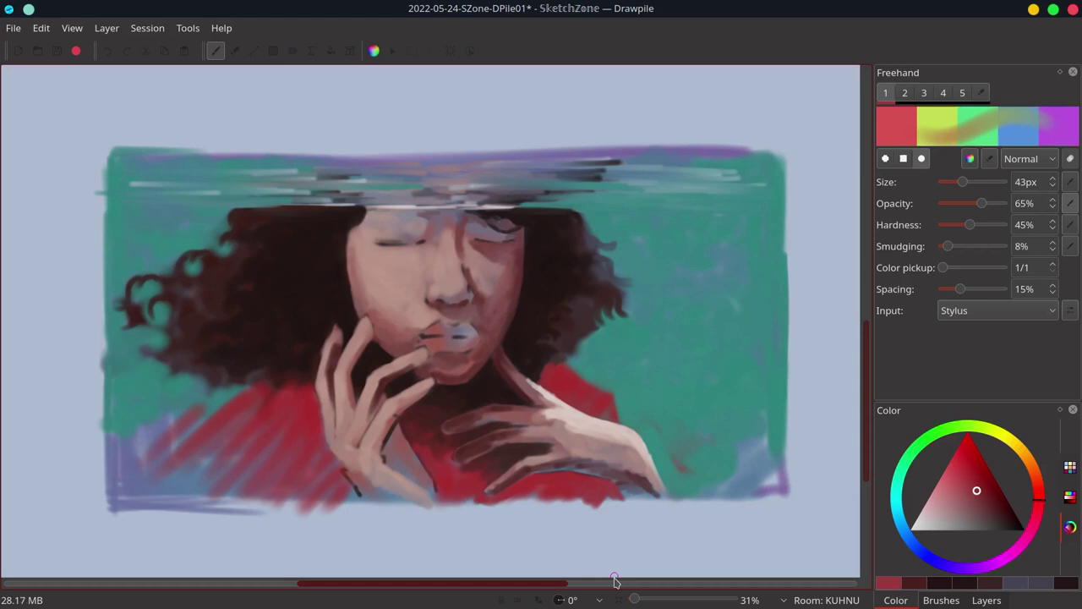
# Save the painting, enlarge the brush to 71 px and sketch curving red strokes in the teal background near the frame's right edge
pyautogui.hotkey('ctrl', 's')
pyautogui.keyDown('ctrl'); pyautogui.click(282, 415); pyautogui.keyUp('ctrl')
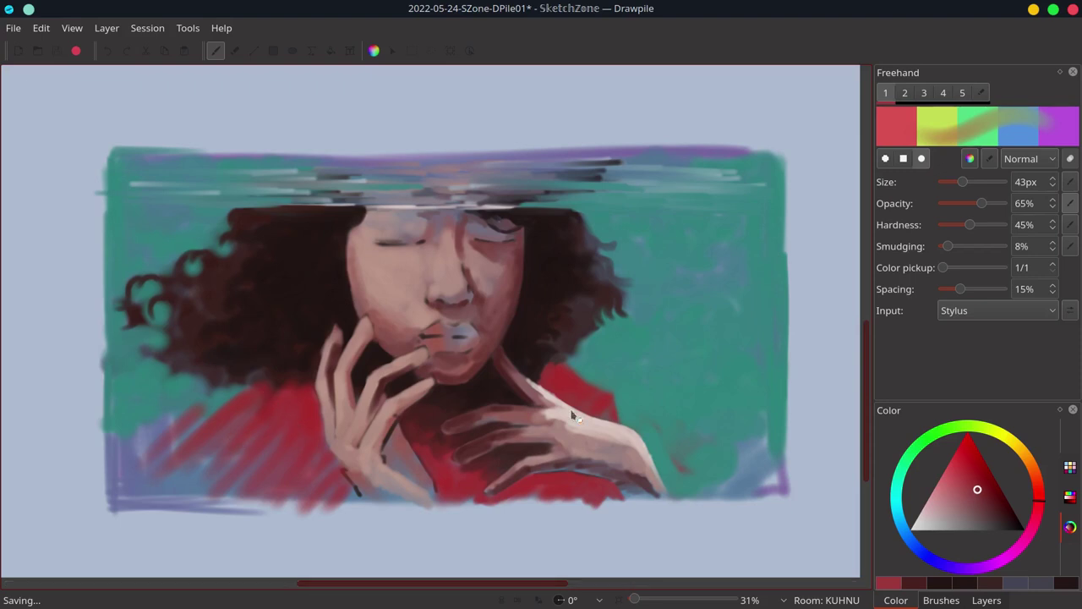
pyautogui.moveTo(667, 398)
pyautogui.mouseDown()
pyautogui.moveTo(732, 394)
pyautogui.moveTo(686, 397)
pyautogui.mouseUp()
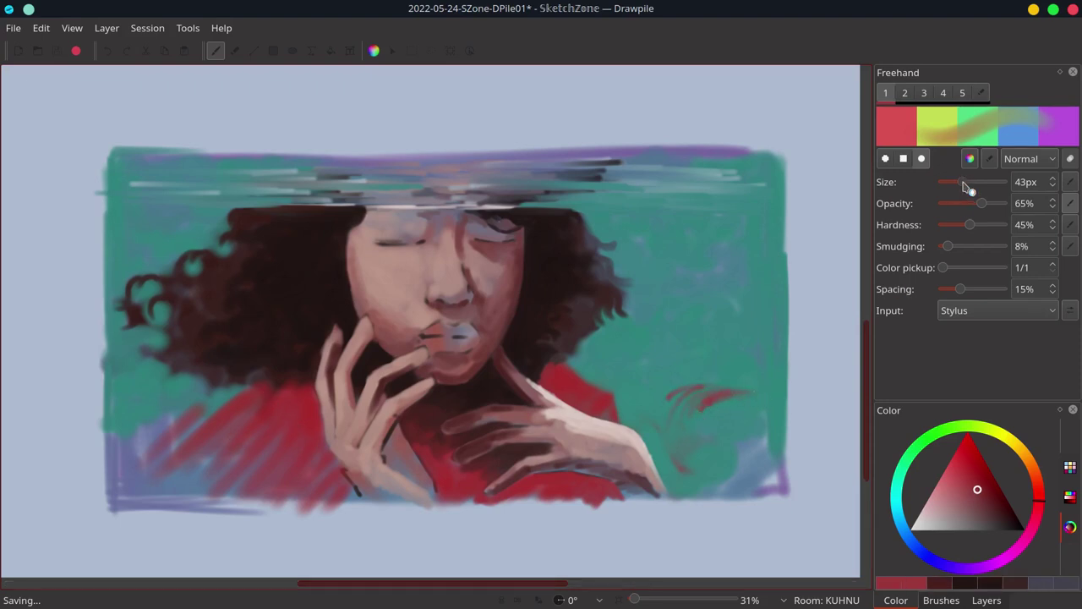
pyautogui.moveTo(963, 182); pyautogui.dragTo(977, 182)
pyautogui.moveTo(710, 393); pyautogui.dragTo(669, 450)
pyautogui.moveTo(693, 394)
pyautogui.mouseDown()
pyautogui.moveTo(761, 398)
pyautogui.moveTo(708, 445)
pyautogui.mouseUp()
pyautogui.moveTo(727, 402)
pyautogui.mouseDown()
pyautogui.moveTo(772, 411)
pyautogui.moveTo(729, 439)
pyautogui.mouseUp()
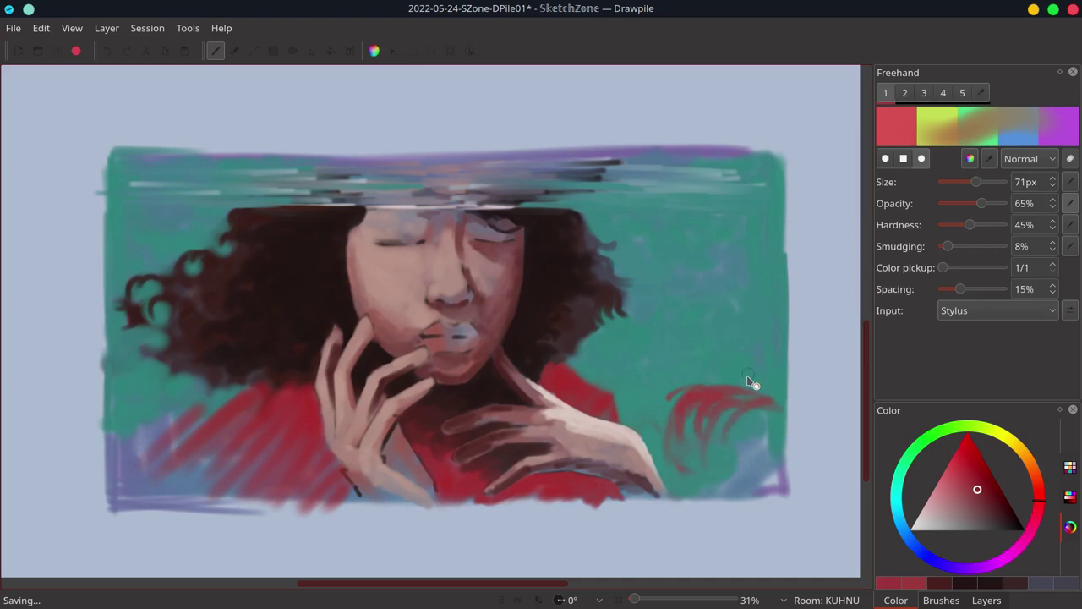
pyautogui.moveTo(730, 380); pyautogui.dragTo(701, 404)
pyautogui.moveTo(749, 346); pyautogui.dragTo(759, 271)
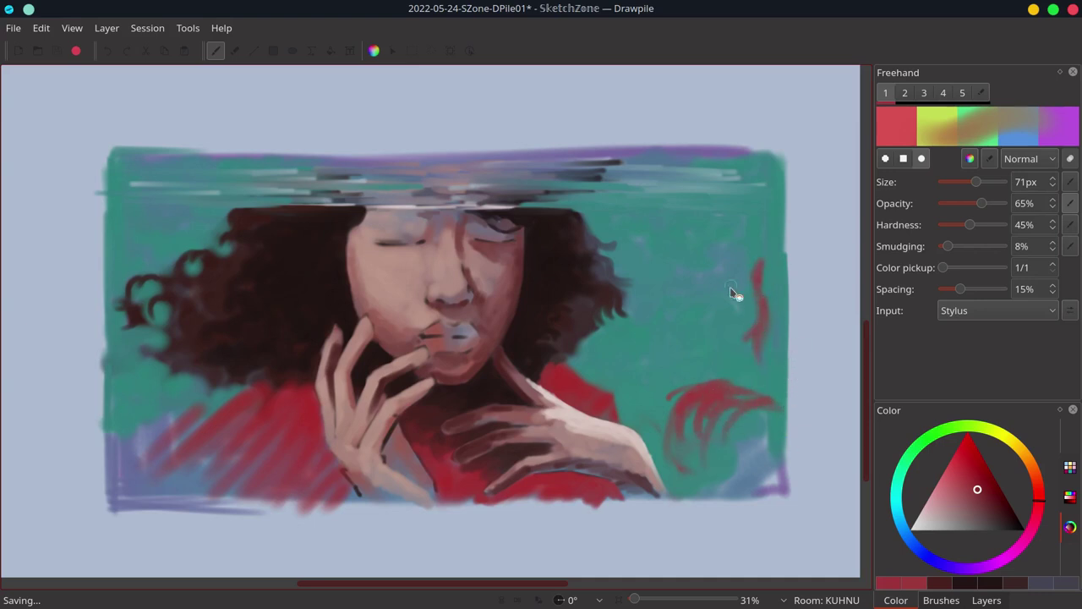
pyautogui.moveTo(764, 297)
pyautogui.mouseDown()
pyautogui.moveTo(763, 279)
pyautogui.moveTo(754, 329)
pyautogui.mouseUp()
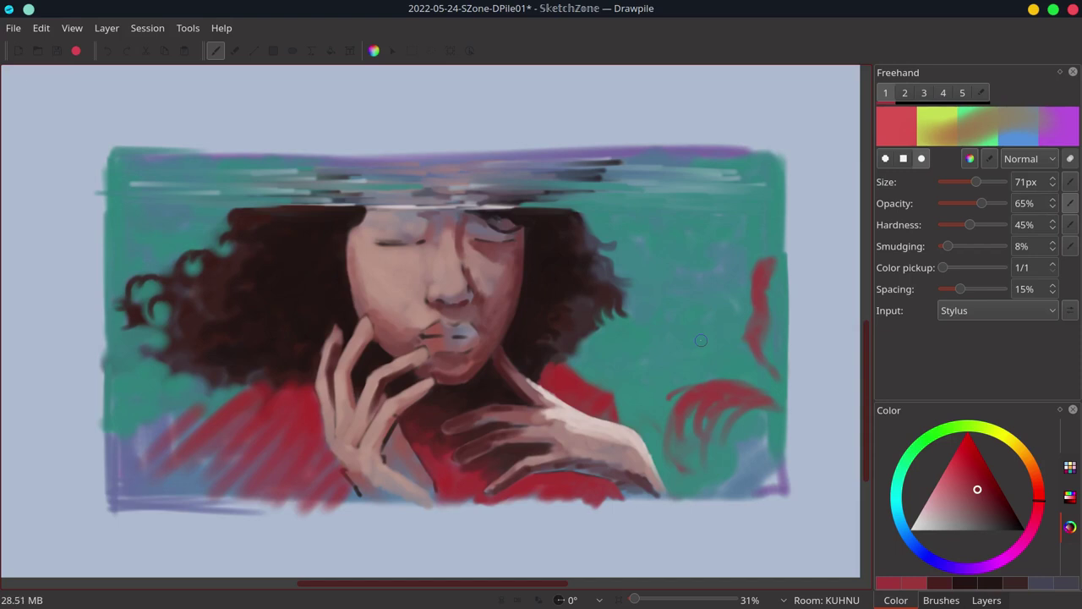
# Zoom to 100% and refine the left cheek's outer contour with a 29 px brush in sampled skin and hair colours
pyautogui.click(72, 28)
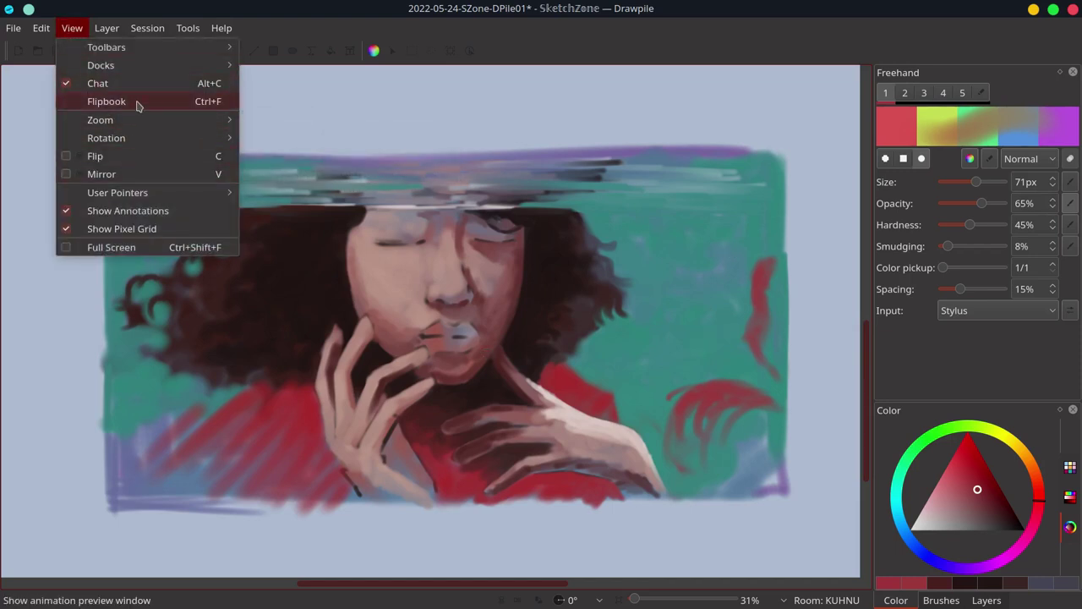
pyautogui.click(287, 156)
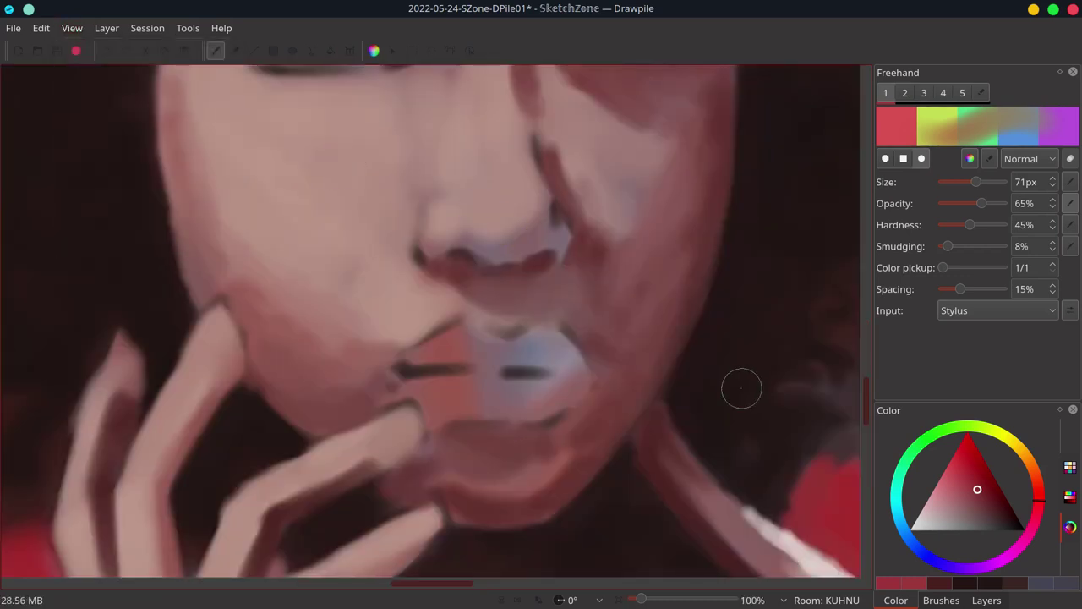
pyautogui.moveTo(871, 409)
pyautogui.mouseDown()
pyautogui.moveTo(868, 375)
pyautogui.moveTo(866, 391)
pyautogui.mouseUp()
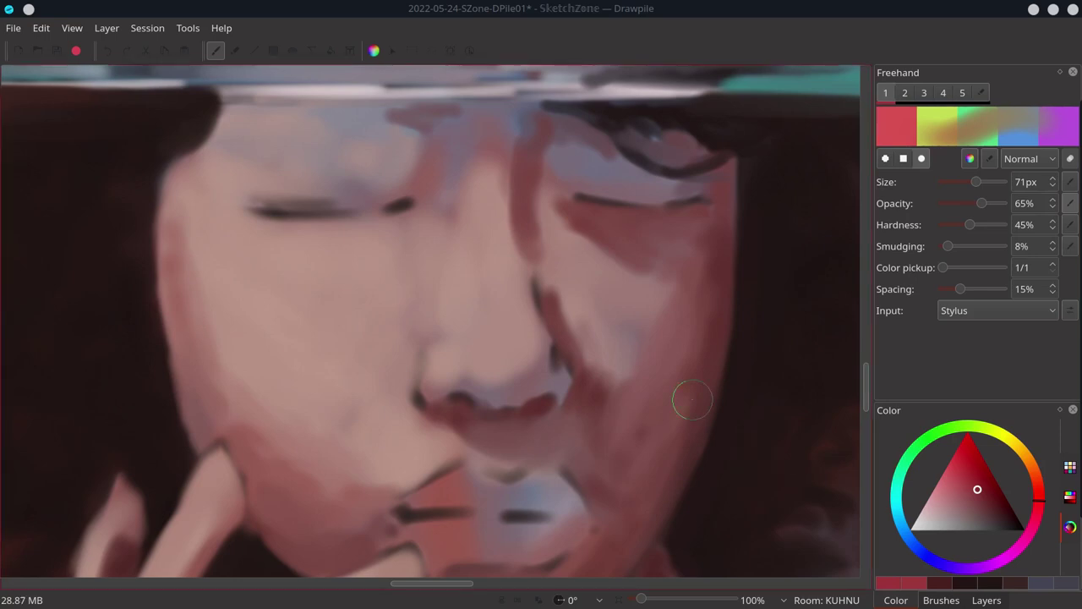
pyautogui.moveTo(978, 183); pyautogui.dragTo(955, 183)
pyautogui.keyDown('ctrl'); pyautogui.click(168, 300); pyautogui.keyUp('ctrl')
pyautogui.keyDown('ctrl'); pyautogui.click(146, 284); pyautogui.keyUp('ctrl')
pyautogui.keyDown('ctrl'); pyautogui.click(160, 361); pyautogui.keyUp('ctrl')
pyautogui.keyDown('ctrl'); pyautogui.click(141, 312); pyautogui.keyUp('ctrl')
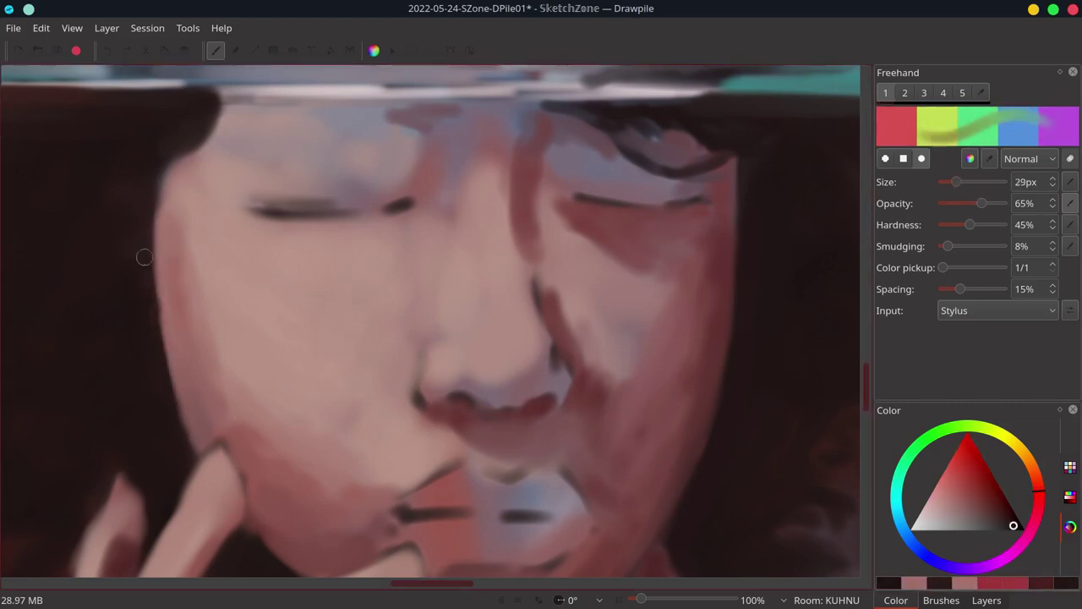
# Choose a near-black brown and deepen the hair beside the left cheek and temple, enlarging the brush to 49 px
pyautogui.click(1018, 526)
pyautogui.moveTo(147, 213); pyautogui.dragTo(136, 201)
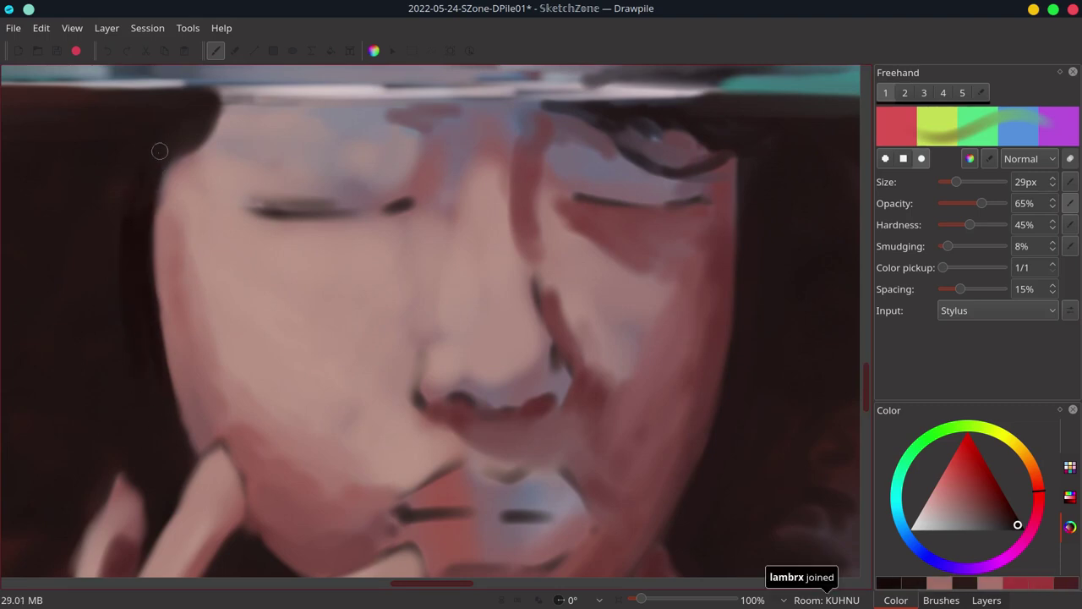
pyautogui.moveTo(150, 144); pyautogui.dragTo(181, 120)
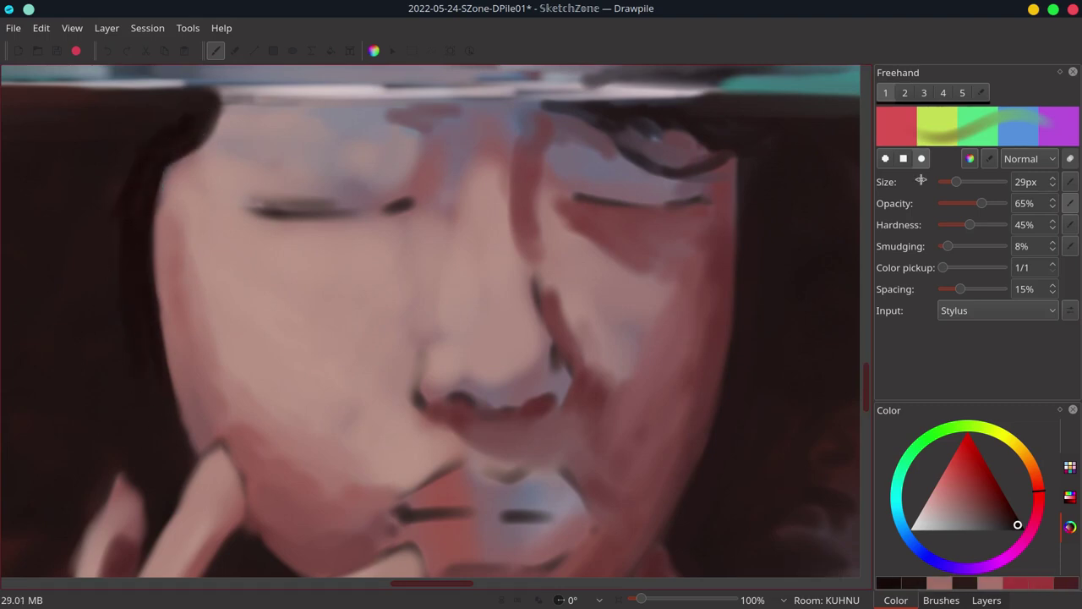
pyautogui.moveTo(956, 181); pyautogui.dragTo(965, 181)
pyautogui.moveTo(153, 119)
pyautogui.mouseDown()
pyautogui.moveTo(159, 151)
pyautogui.moveTo(87, 134)
pyautogui.moveTo(199, 101)
pyautogui.mouseUp()
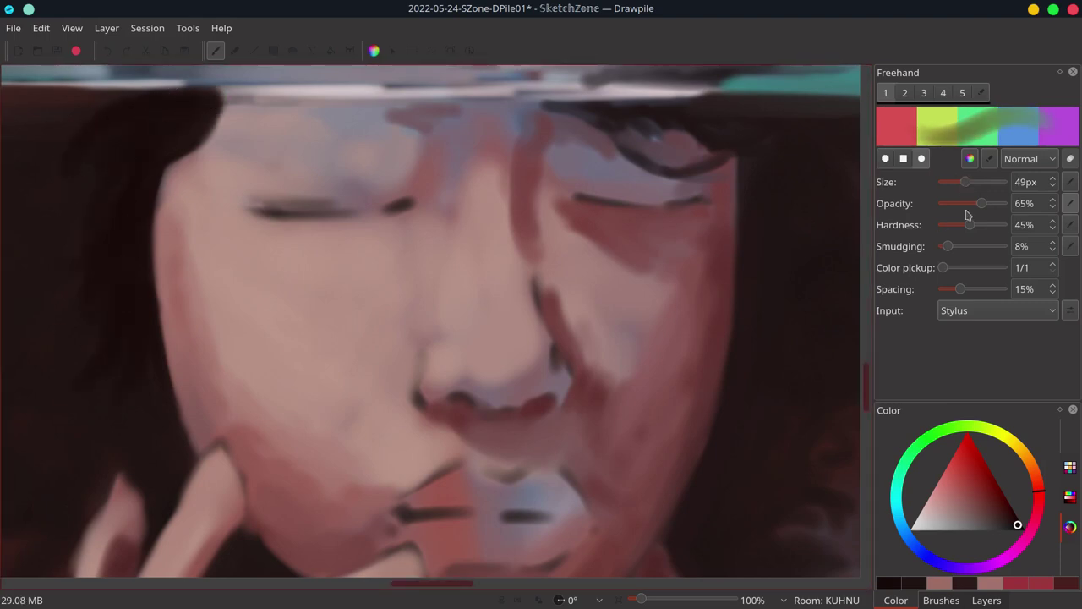
# Redraw the left closed-eye line in near-black with a 22 px brush and clean its edges with sampled skin tones
pyautogui.moveTo(965, 181); pyautogui.dragTo(952, 182)
pyautogui.moveTo(259, 205)
pyautogui.mouseDown()
pyautogui.moveTo(401, 203)
pyautogui.moveTo(290, 222)
pyautogui.mouseUp()
pyautogui.keyDown('ctrl'); pyautogui.click(275, 232); pyautogui.keyUp('ctrl')
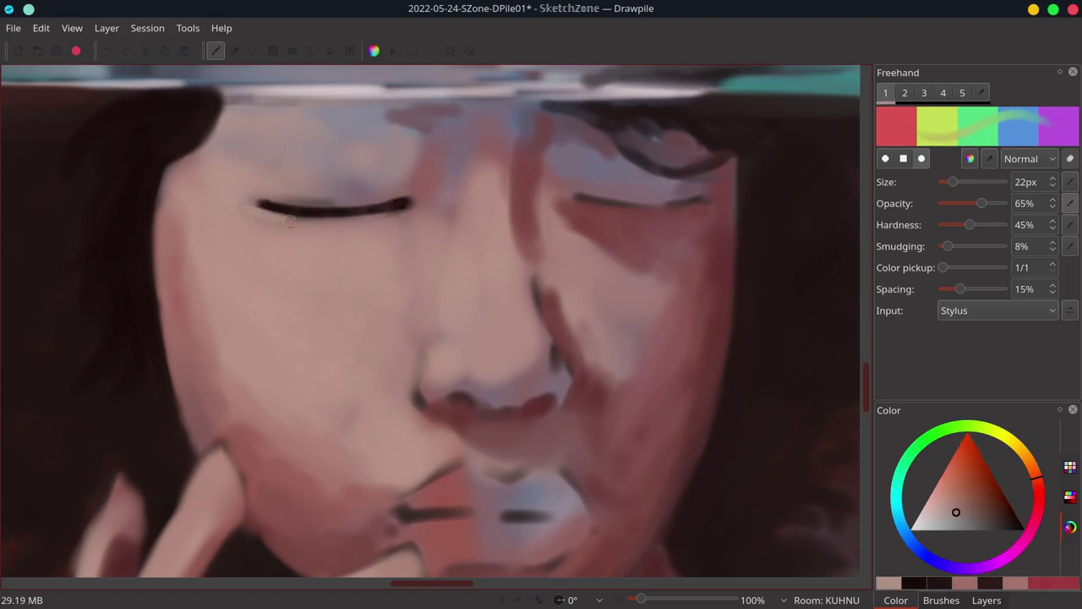
pyautogui.keyDown('ctrl'); pyautogui.click(353, 200); pyautogui.keyUp('ctrl')
pyautogui.keyDown('ctrl'); pyautogui.click(415, 180); pyautogui.keyUp('ctrl')
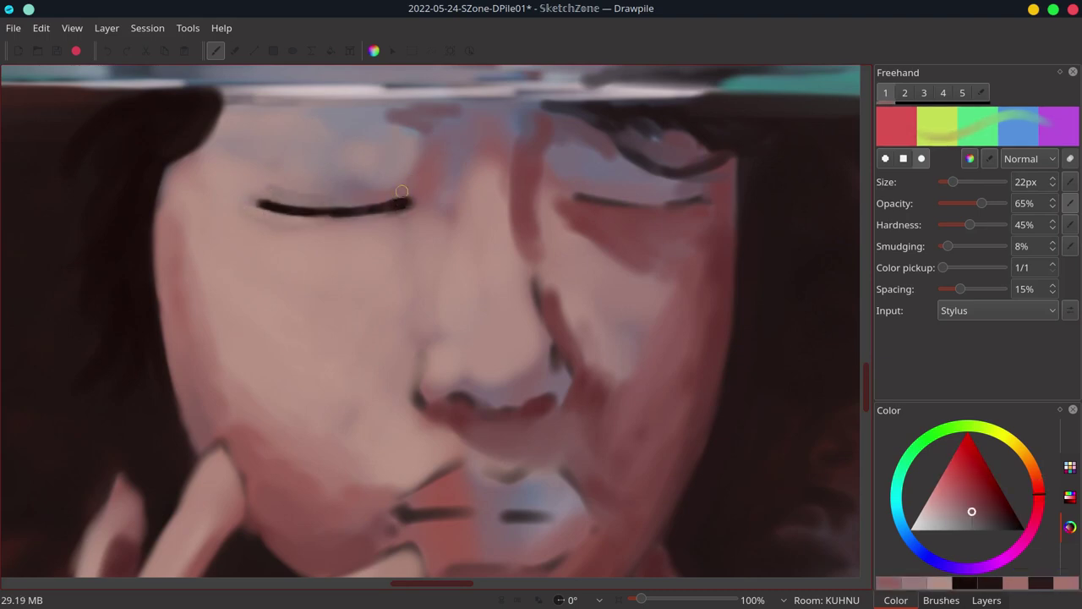
# Blend the skin around the left eye's inner corner, lower edge and outer side with sampled reddish and skin tones
pyautogui.keyDown('ctrl'); pyautogui.click(429, 167); pyautogui.keyUp('ctrl')
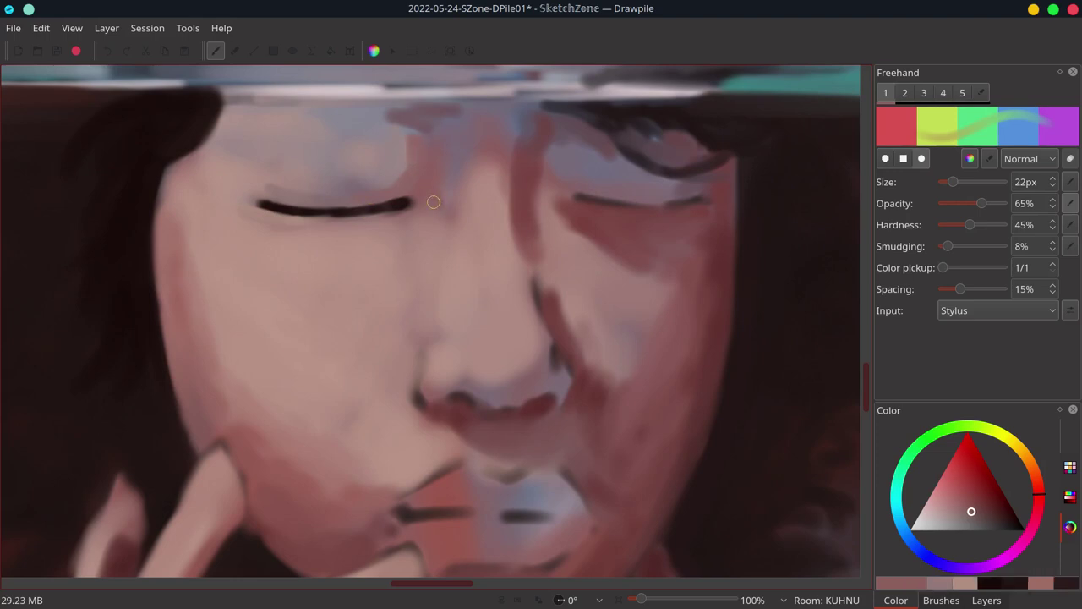
pyautogui.keyDown('ctrl'); pyautogui.click(397, 199); pyautogui.keyUp('ctrl')
pyautogui.keyDown('ctrl'); pyautogui.click(275, 218); pyautogui.keyUp('ctrl')
pyautogui.keyDown('ctrl'); pyautogui.click(229, 229); pyautogui.keyUp('ctrl')
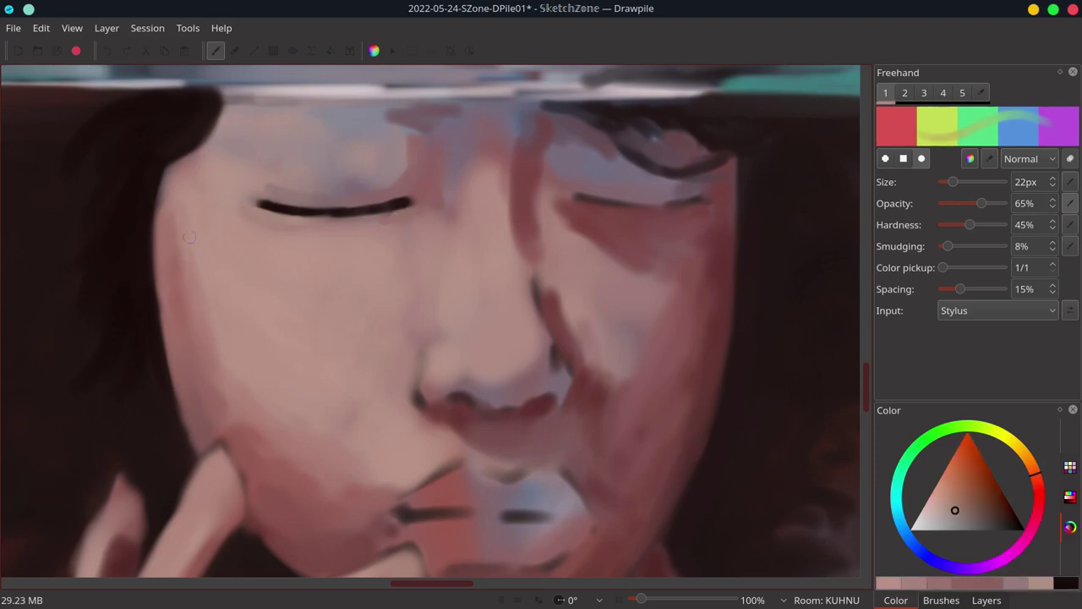
pyautogui.keyDown('ctrl'); pyautogui.click(276, 186); pyautogui.keyUp('ctrl')
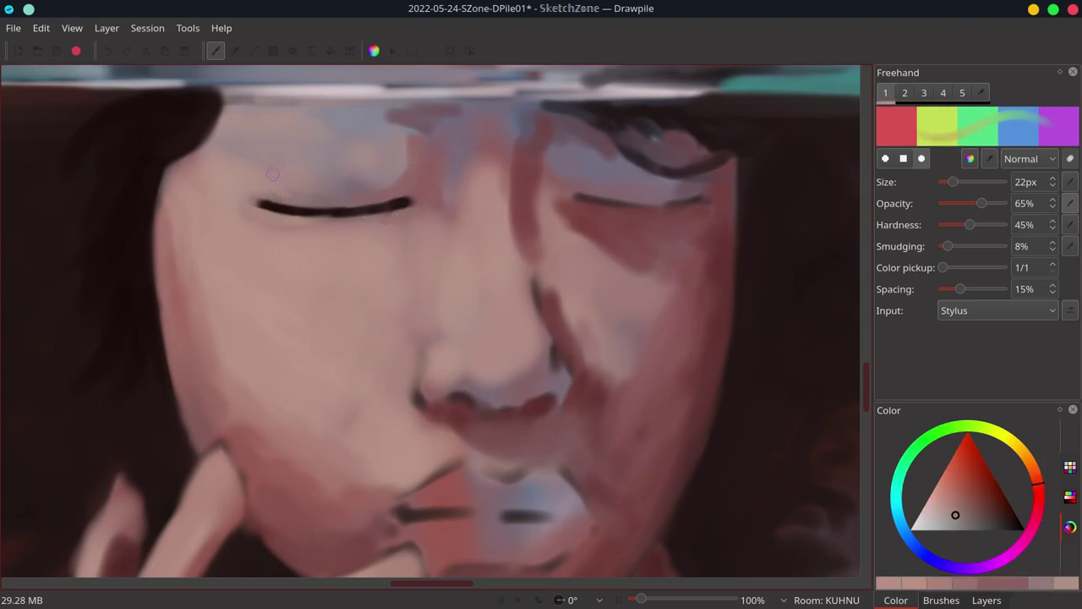
# Repaint the left upper eyelid and brow area in sampled skin and mauve tones with a 55 px brush
pyautogui.moveTo(956, 185); pyautogui.dragTo(968, 182)
pyautogui.keyDown('ctrl'); pyautogui.click(343, 244); pyautogui.keyUp('ctrl')
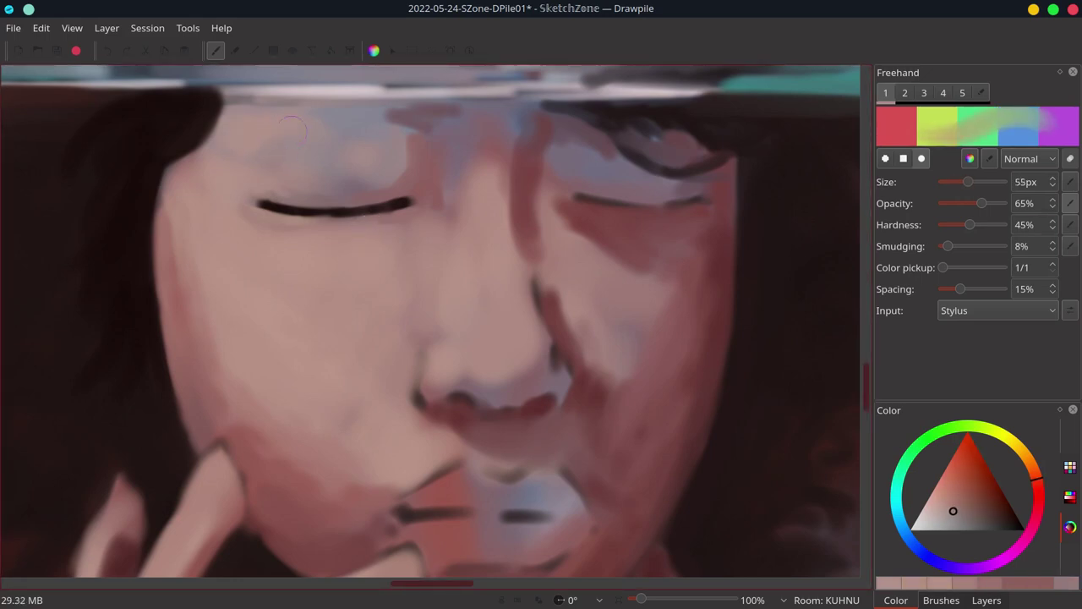
pyautogui.keyDown('ctrl'); pyautogui.click(359, 153); pyautogui.keyUp('ctrl')
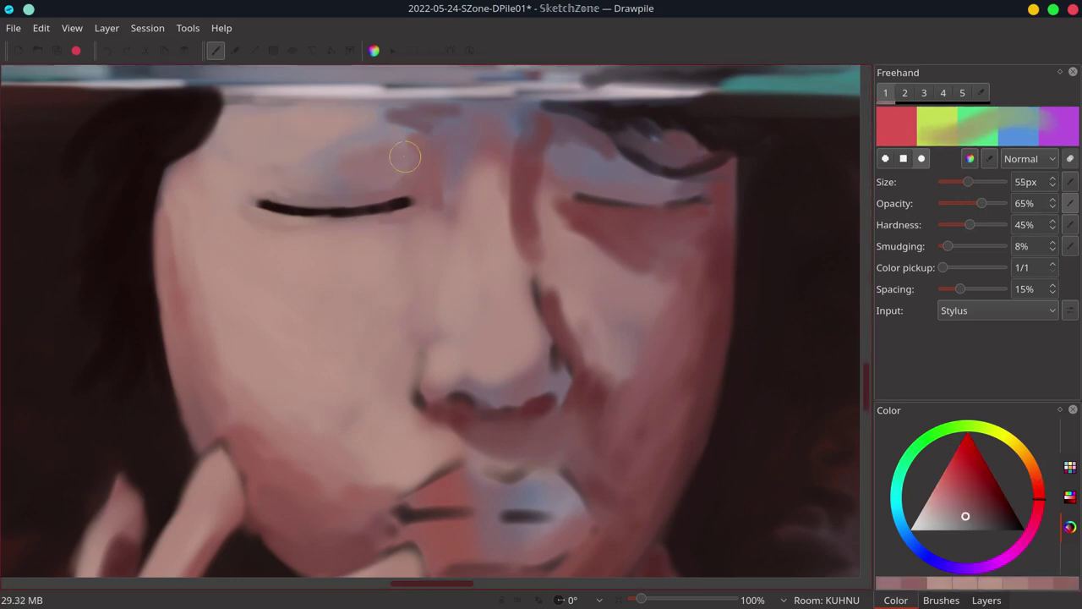
pyautogui.keyDown('ctrl'); pyautogui.click(387, 142); pyautogui.keyUp('ctrl')
pyautogui.moveTo(388, 142); pyautogui.dragTo(399, 118)
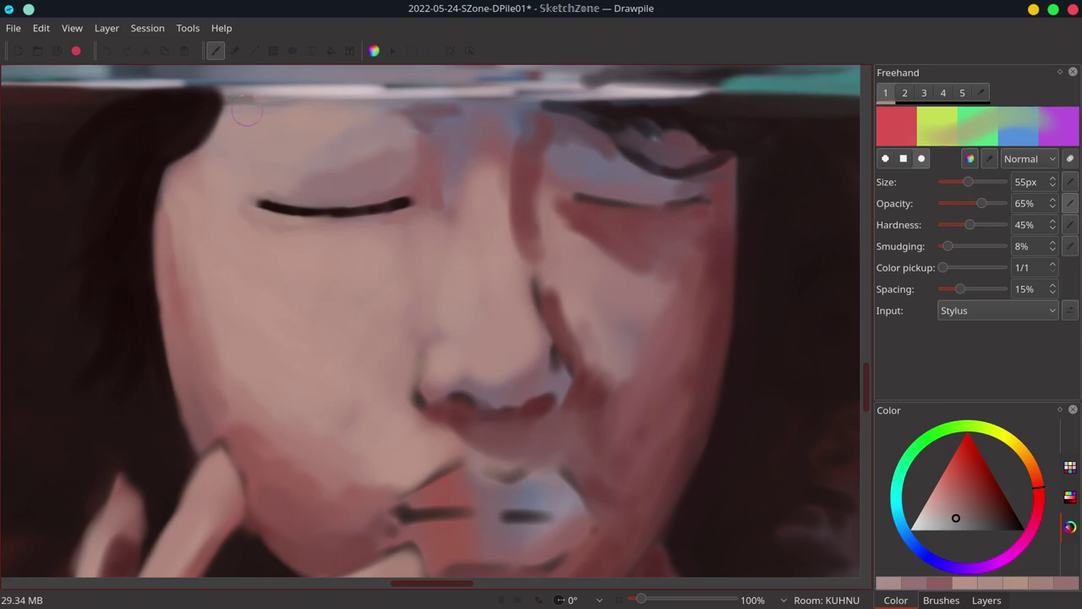
pyautogui.moveTo(247, 113); pyautogui.dragTo(240, 120)
# Blend the area between the brows and the length of the nose bridge with sampled mauve and skin tones
pyautogui.keyDown('ctrl'); pyautogui.click(443, 113); pyautogui.keyUp('ctrl')
pyautogui.moveTo(448, 120); pyautogui.dragTo(467, 138)
pyautogui.keyDown('ctrl'); pyautogui.click(472, 168); pyautogui.keyUp('ctrl')
pyautogui.keyDown('ctrl'); pyautogui.click(490, 211); pyautogui.keyUp('ctrl')
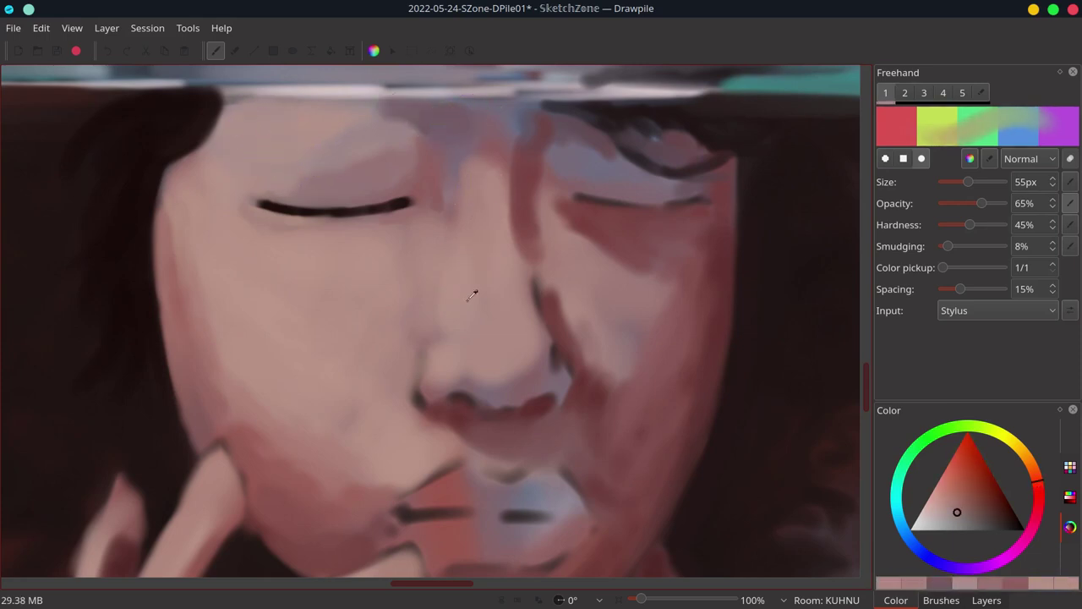
pyautogui.keyDown('ctrl'); pyautogui.click(472, 294); pyautogui.keyUp('ctrl')
pyautogui.moveTo(530, 306); pyautogui.dragTo(509, 280)
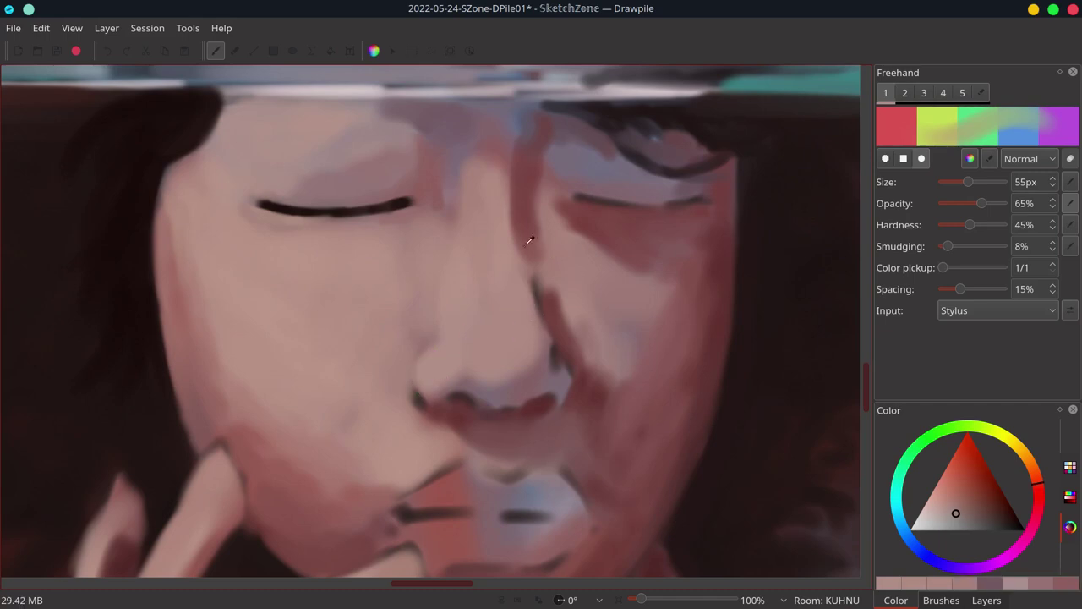
# Refine the dark red shadow along the right side of the nose with a 22 px brush in sampled reds
pyautogui.keyDown('ctrl'); pyautogui.click(528, 246); pyautogui.keyUp('ctrl')
pyautogui.moveTo(968, 183); pyautogui.dragTo(952, 184)
pyautogui.moveTo(525, 243); pyautogui.dragTo(540, 296)
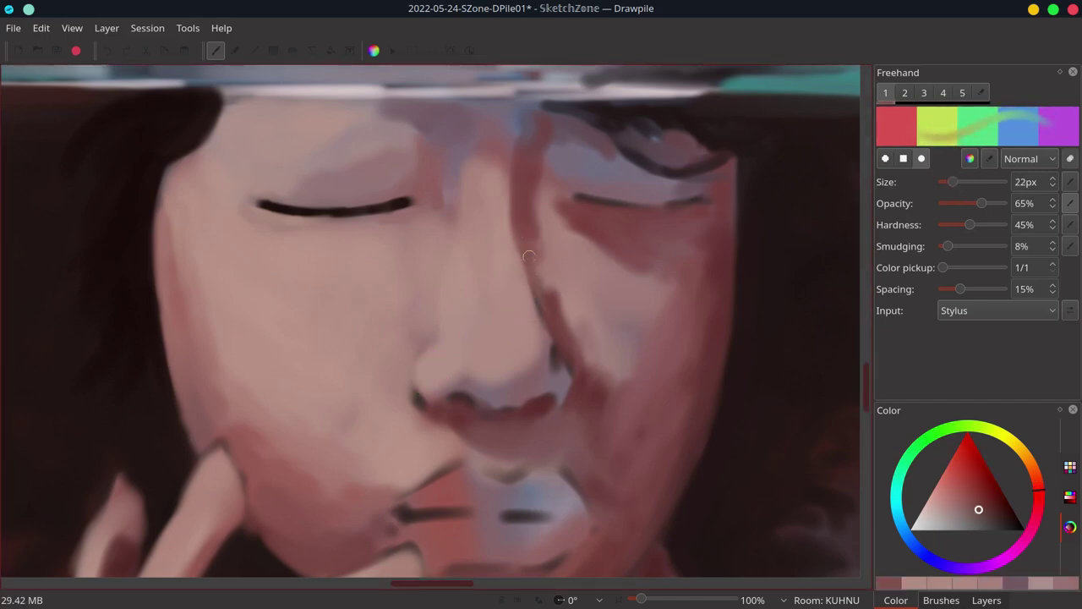
pyautogui.moveTo(525, 221)
pyautogui.mouseDown()
pyautogui.moveTo(554, 329)
pyautogui.moveTo(525, 222)
pyautogui.moveTo(550, 183)
pyautogui.moveTo(523, 230)
pyautogui.mouseUp()
pyautogui.keyDown('ctrl'); pyautogui.click(528, 222); pyautogui.keyUp('ctrl')
pyautogui.keyDown('ctrl'); pyautogui.click(541, 193); pyautogui.keyUp('ctrl')
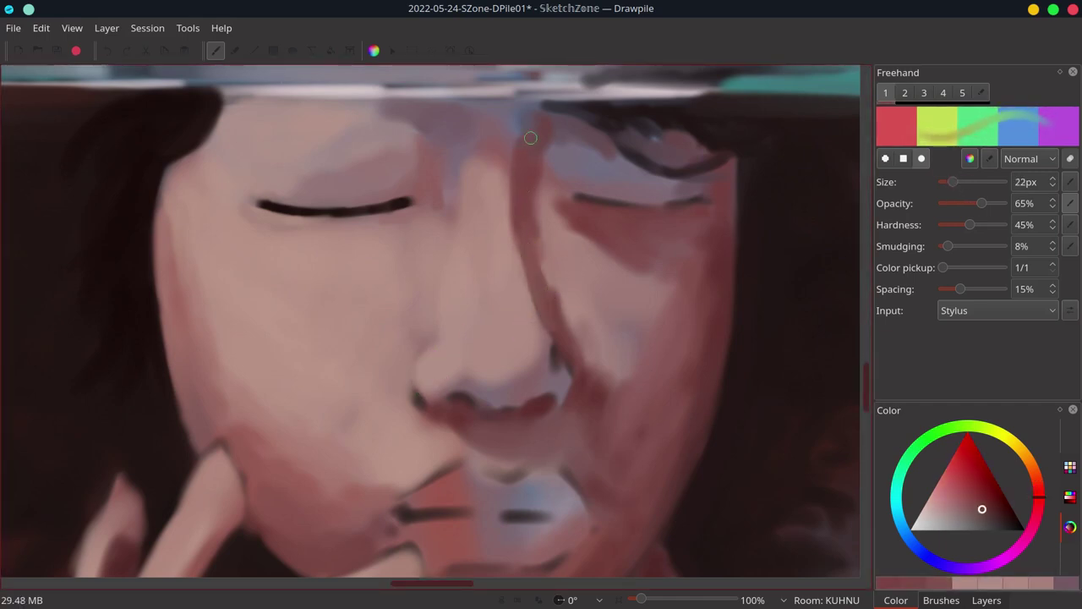
# Touch up the upper nose bridge and its side shadow in sampled mauve, skin and red tones, and save the painting
pyautogui.keyDown('ctrl'); pyautogui.click(500, 103); pyautogui.keyUp('ctrl')
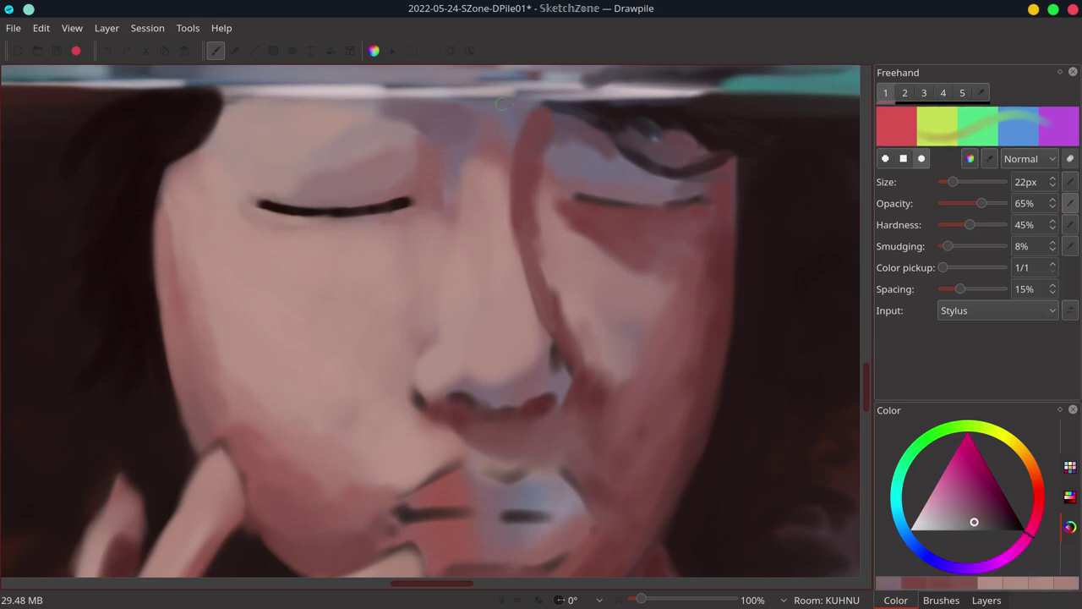
pyautogui.keyDown('ctrl'); pyautogui.click(505, 159); pyautogui.keyUp('ctrl')
pyautogui.keyDown('ctrl'); pyautogui.click(527, 243); pyautogui.keyUp('ctrl')
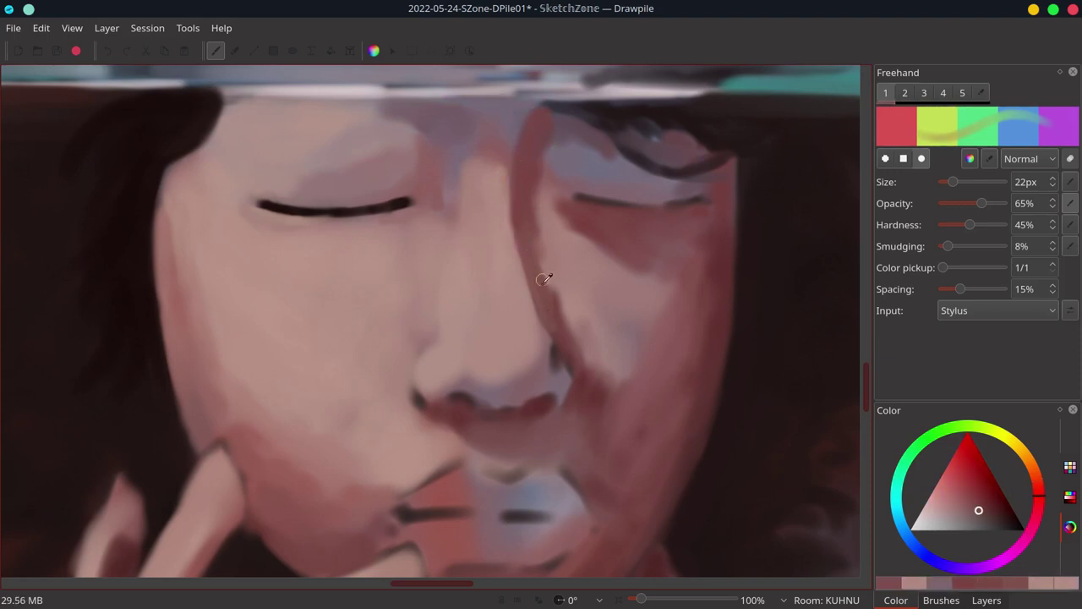
pyautogui.keyDown('ctrl'); pyautogui.click(550, 326); pyautogui.keyUp('ctrl')
pyautogui.hotkey('ctrl', 's')
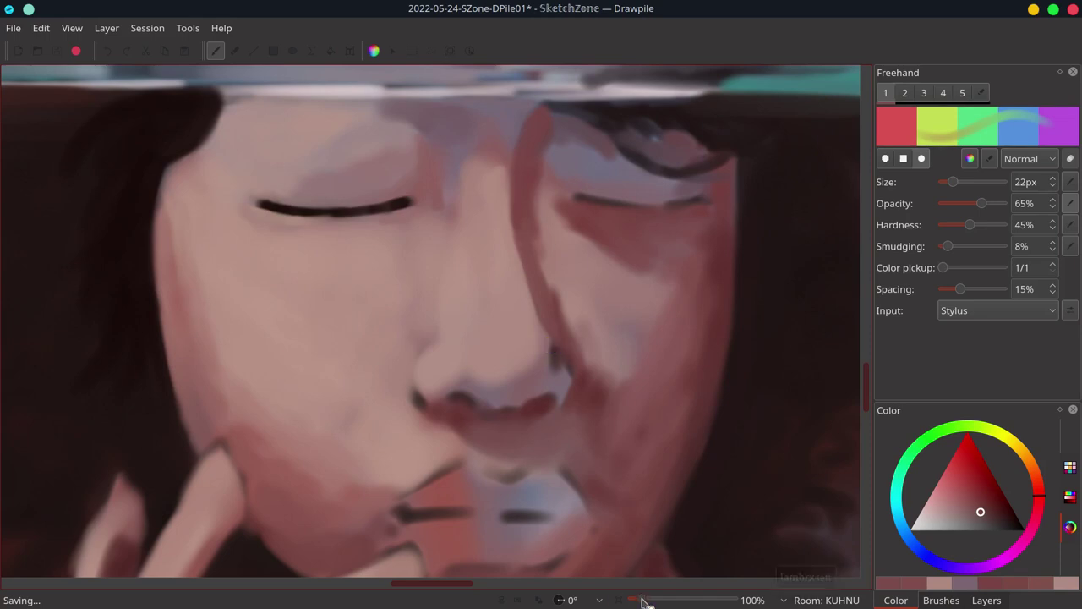
# Sharpen the hair edge beside the right temple and cheek with a sampled hair colour darkened to near-black brown
pyautogui.moveTo(640, 599); pyautogui.dragTo(639, 598)
pyautogui.moveTo(867, 401)
pyautogui.mouseDown()
pyautogui.moveTo(874, 434)
pyautogui.moveTo(876, 409)
pyautogui.mouseUp()
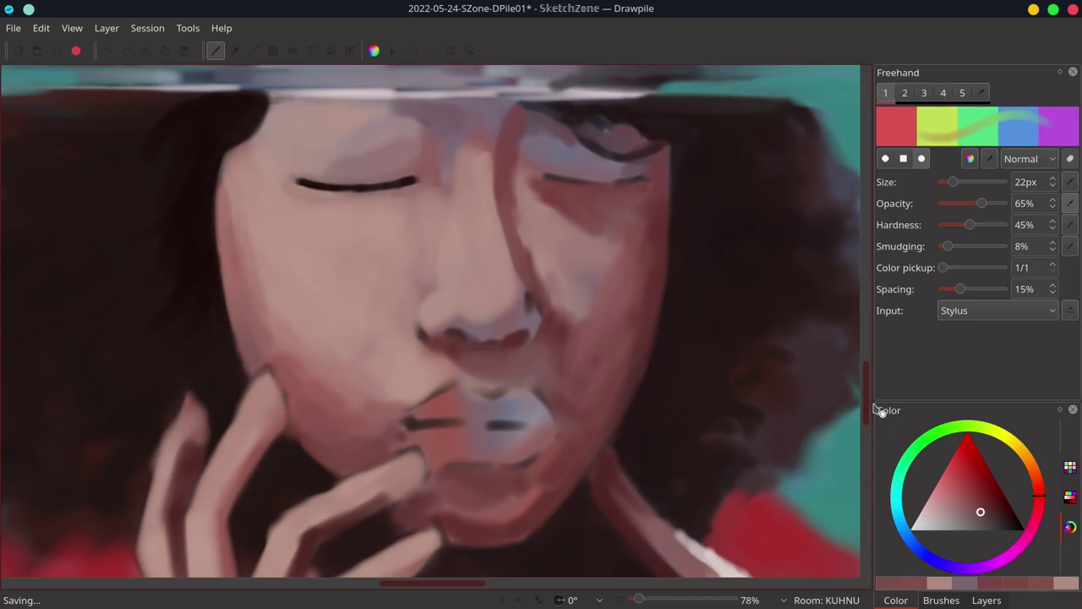
pyautogui.keyDown('ctrl'); pyautogui.click(687, 225); pyautogui.keyUp('ctrl')
pyautogui.moveTo(676, 172); pyautogui.dragTo(672, 196)
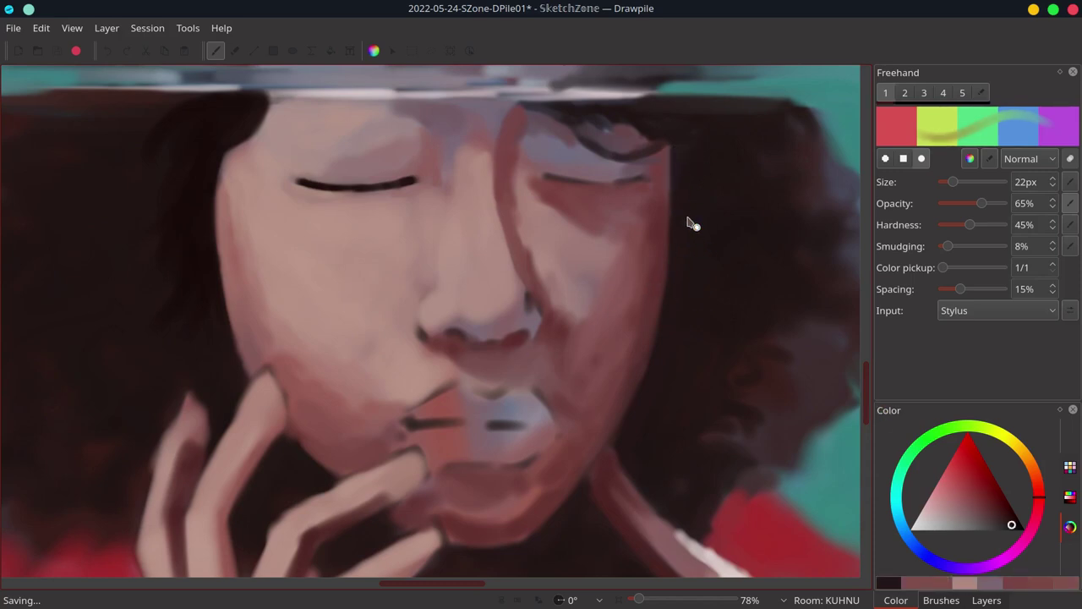
pyautogui.click(1016, 526)
pyautogui.moveTo(672, 149)
pyautogui.mouseDown()
pyautogui.moveTo(676, 219)
pyautogui.moveTo(677, 173)
pyautogui.mouseUp()
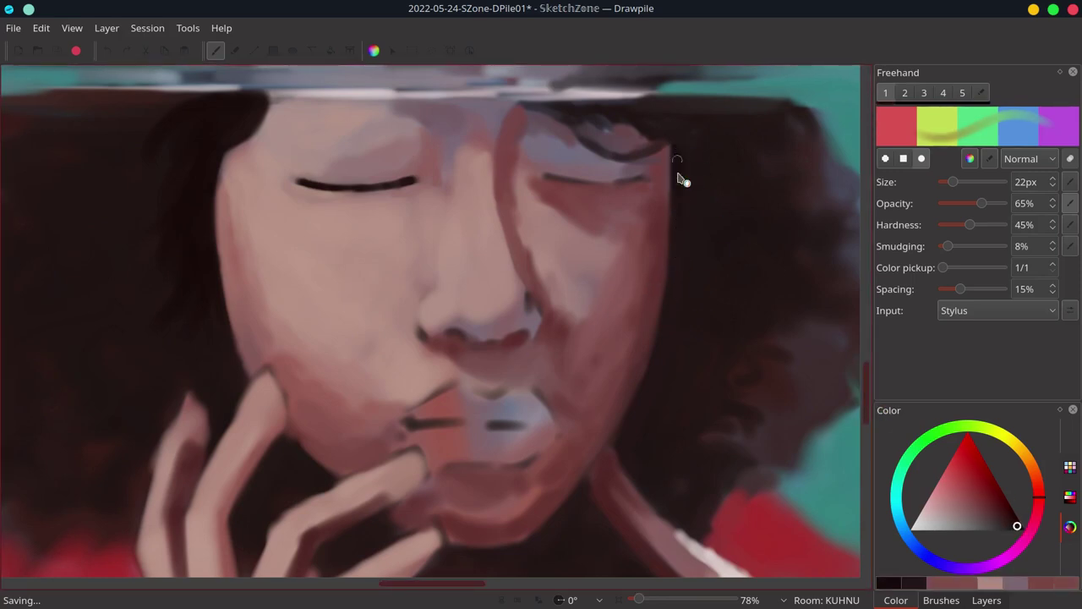
# Paint near-black hair strands curving from the middle of the forehead across the brow above the right eye
pyautogui.moveTo(572, 113)
pyautogui.mouseDown()
pyautogui.moveTo(593, 143)
pyautogui.moveTo(617, 132)
pyautogui.moveTo(545, 109)
pyautogui.moveTo(595, 103)
pyautogui.mouseUp()
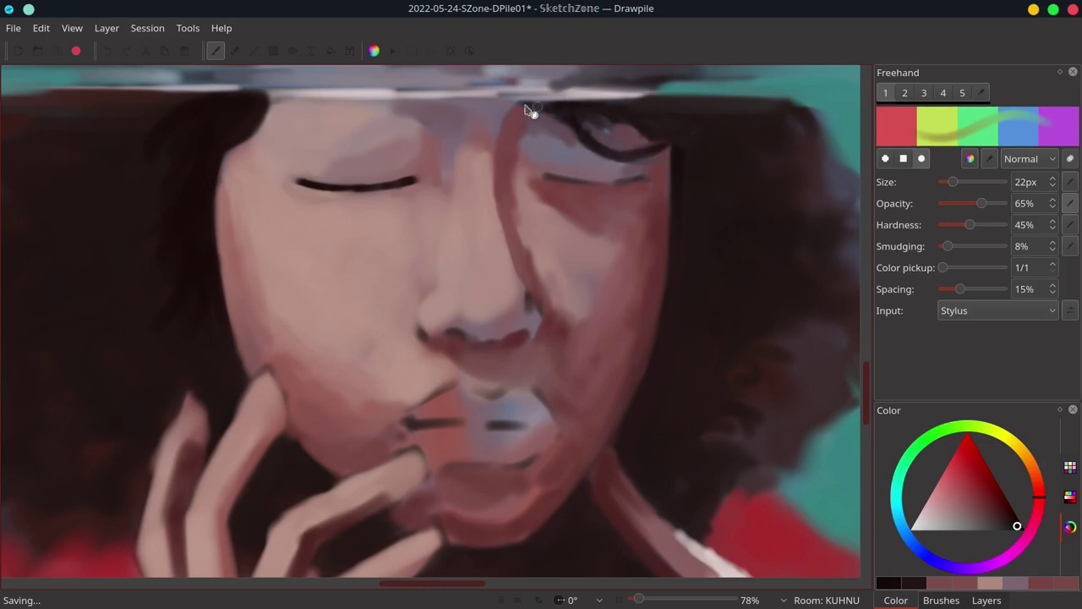
pyautogui.moveTo(531, 111)
pyautogui.mouseDown()
pyautogui.moveTo(594, 113)
pyautogui.moveTo(671, 138)
pyautogui.mouseUp()
pyautogui.moveTo(555, 109)
pyautogui.mouseDown()
pyautogui.moveTo(647, 128)
pyautogui.moveTo(613, 149)
pyautogui.moveTo(682, 148)
pyautogui.mouseUp()
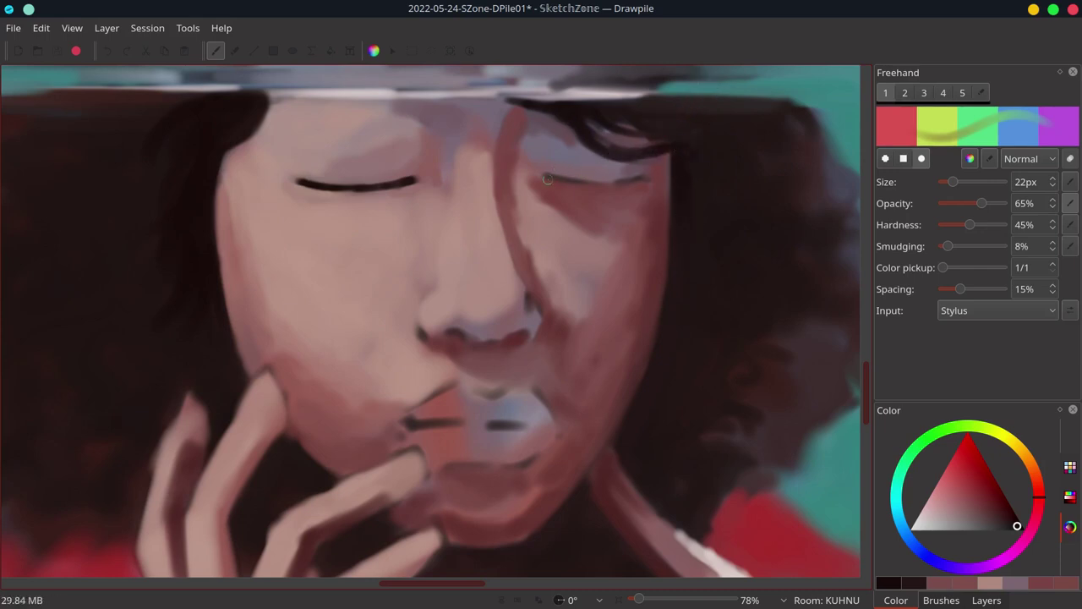
# Draw the right closed-eye line and both nostrils in near-black, and deepen the hair beside the right cheek with a 40 px brush
pyautogui.moveTo(547, 179); pyautogui.dragTo(647, 176)
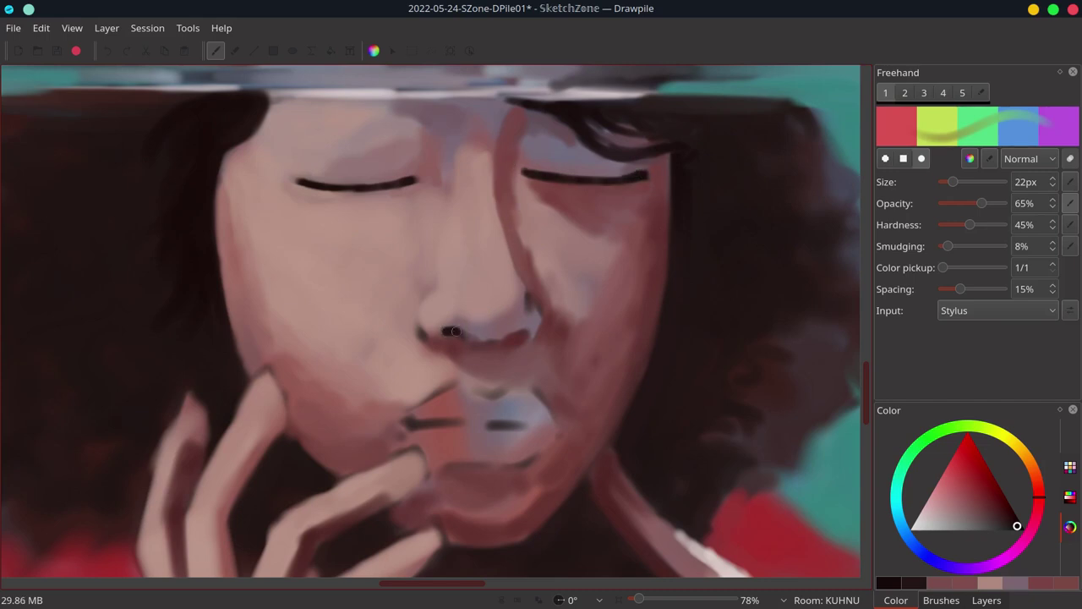
pyautogui.moveTo(524, 331); pyautogui.dragTo(511, 333)
pyautogui.moveTo(953, 181); pyautogui.dragTo(961, 182)
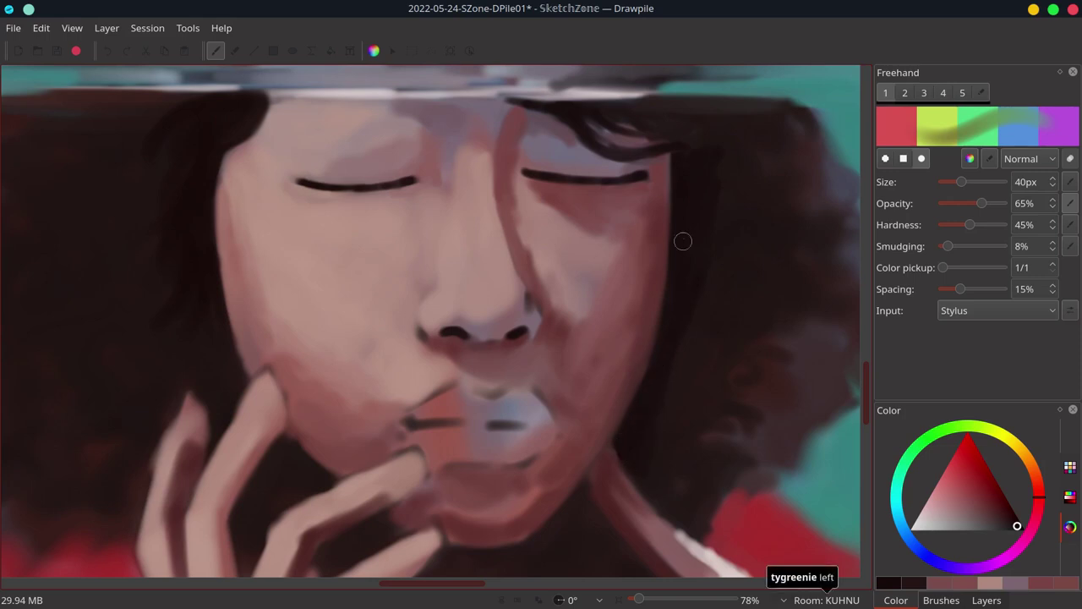
# Outline both nostril wings with a 21 px brush in sampled dark reds
pyautogui.press('[')
pyautogui.press('[')
pyautogui.press('[')
pyautogui.keyDown('ctrl'); pyautogui.click(454, 338); pyautogui.keyUp('ctrl')
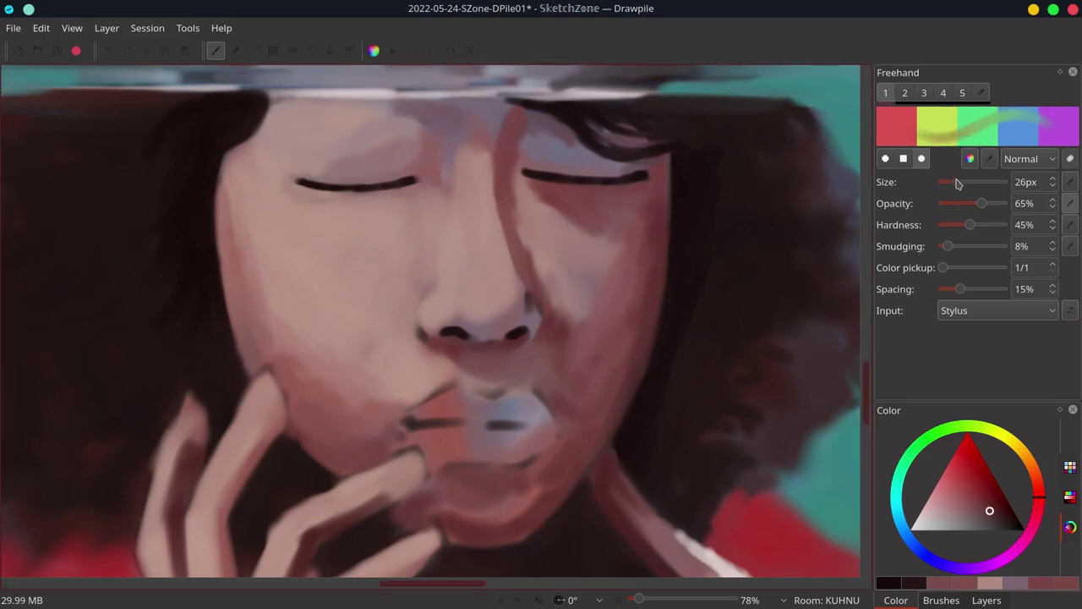
pyautogui.press('[')
pyautogui.moveTo(423, 292); pyautogui.dragTo(417, 333)
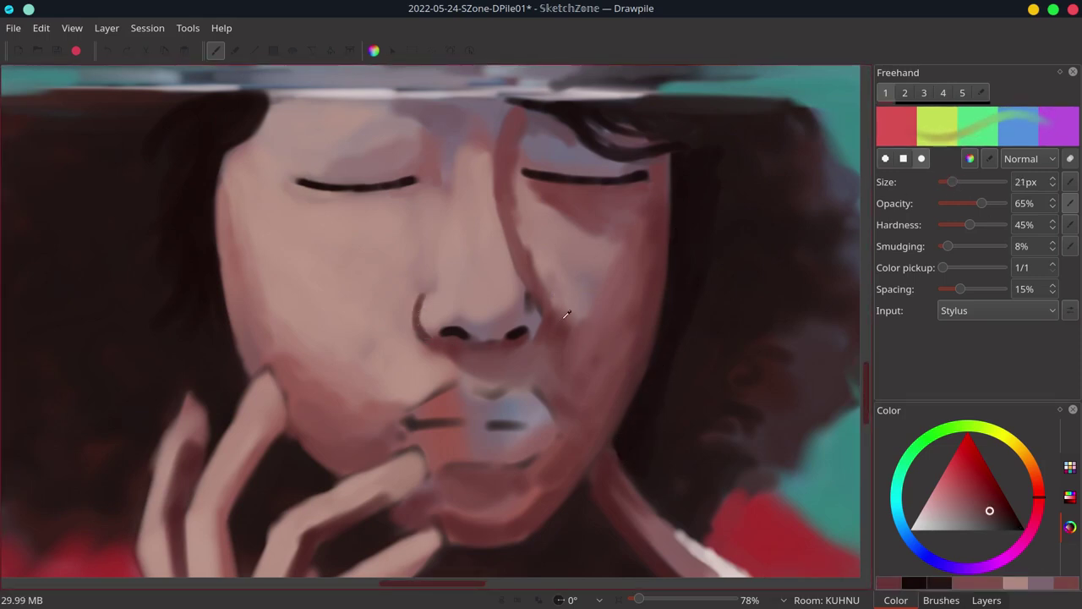
pyautogui.keyDown('ctrl'); pyautogui.click(533, 304); pyautogui.keyUp('ctrl')
pyautogui.moveTo(525, 277); pyautogui.dragTo(529, 295)
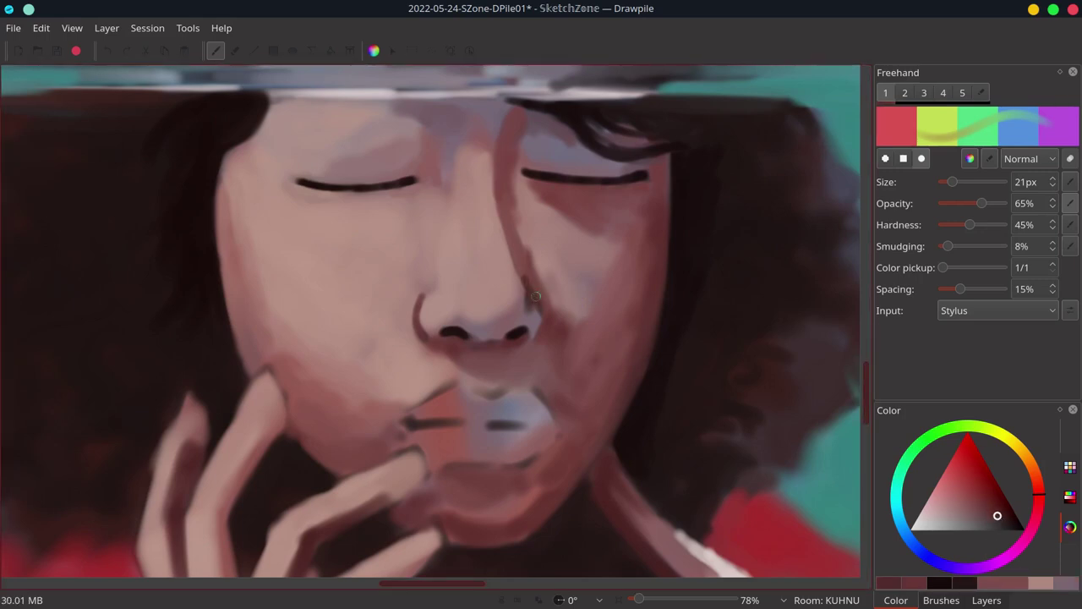
# Shade the underside of the nose tip and the right nostril wing with sampled greyish purple
pyautogui.keyDown('ctrl'); pyautogui.click(535, 322); pyautogui.keyUp('ctrl')
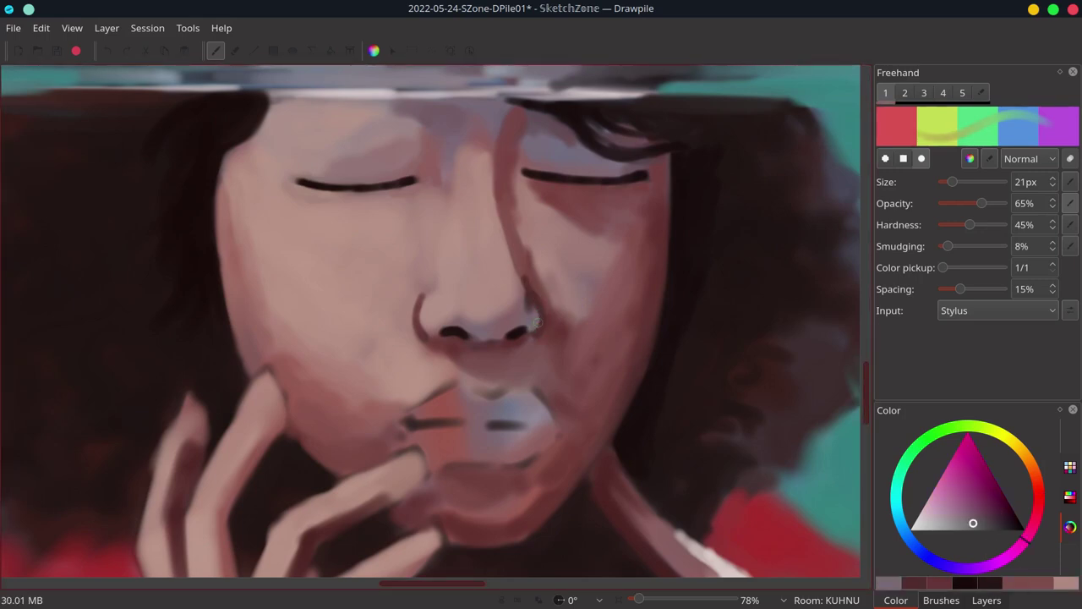
pyautogui.keyDown('ctrl'); pyautogui.click(490, 334); pyautogui.keyUp('ctrl')
pyautogui.click(492, 335)
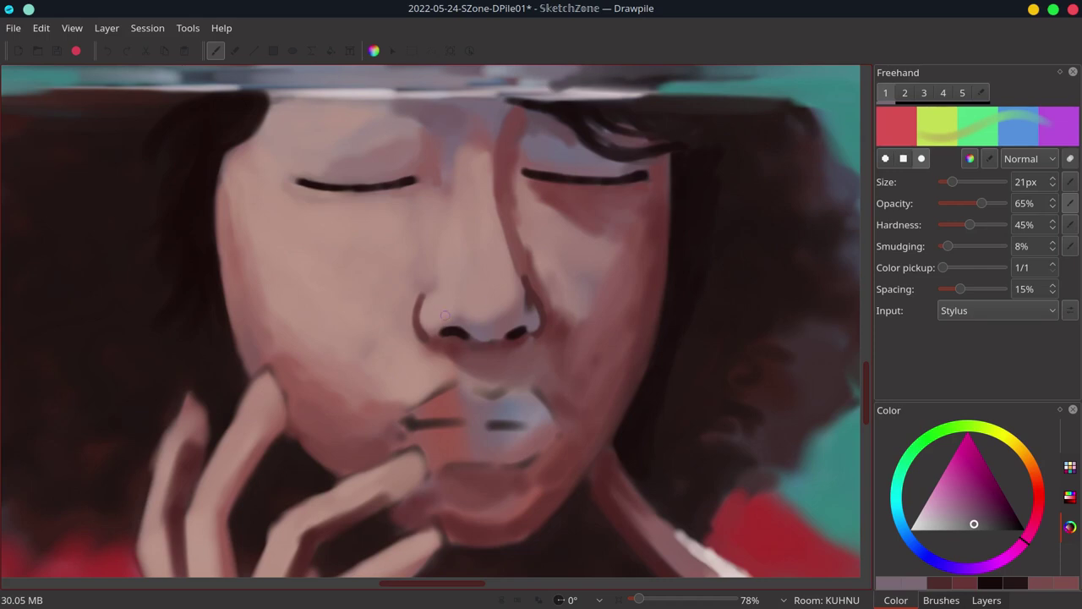
pyautogui.keyDown('ctrl'); pyautogui.click(521, 320); pyautogui.keyUp('ctrl')
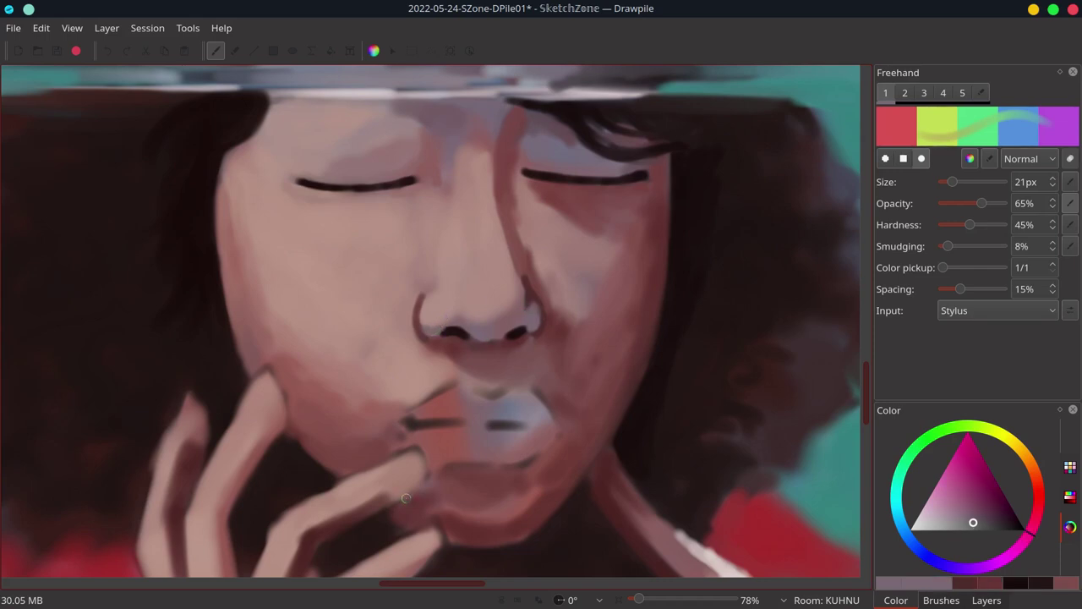
# Darken the shadow beneath the nose in sampled dark red and define the upper lip's top edge with sampled skin tone
pyautogui.keyDown('ctrl'); pyautogui.click(521, 351); pyautogui.keyUp('ctrl')
pyautogui.keyDown('ctrl'); pyautogui.click(485, 343); pyautogui.keyUp('ctrl')
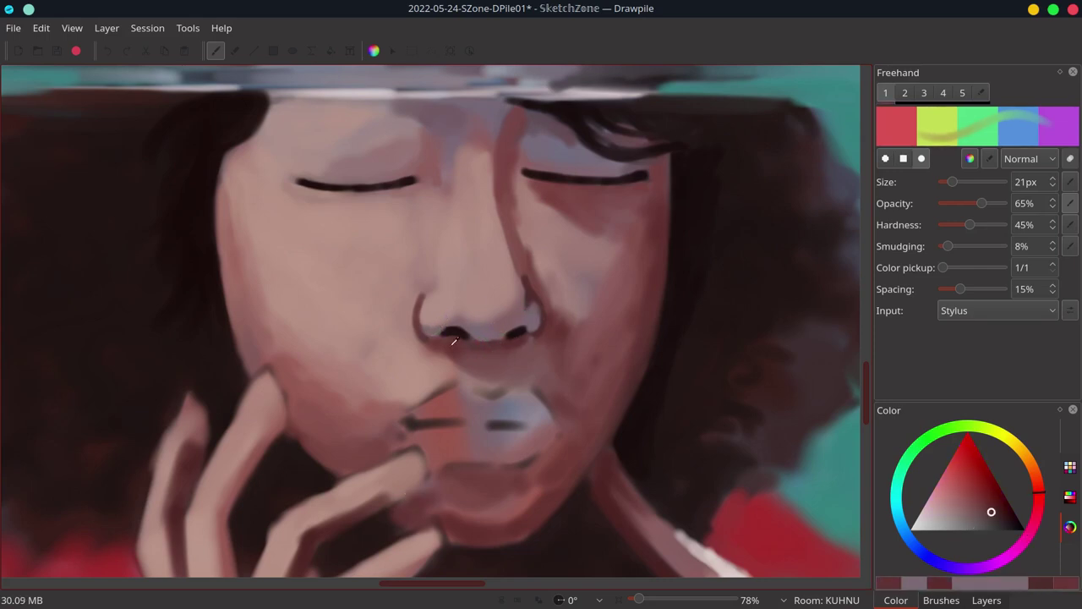
pyautogui.keyDown('ctrl'); pyautogui.click(484, 345); pyautogui.keyUp('ctrl')
pyautogui.keyDown('ctrl'); pyautogui.click(471, 381); pyautogui.keyUp('ctrl')
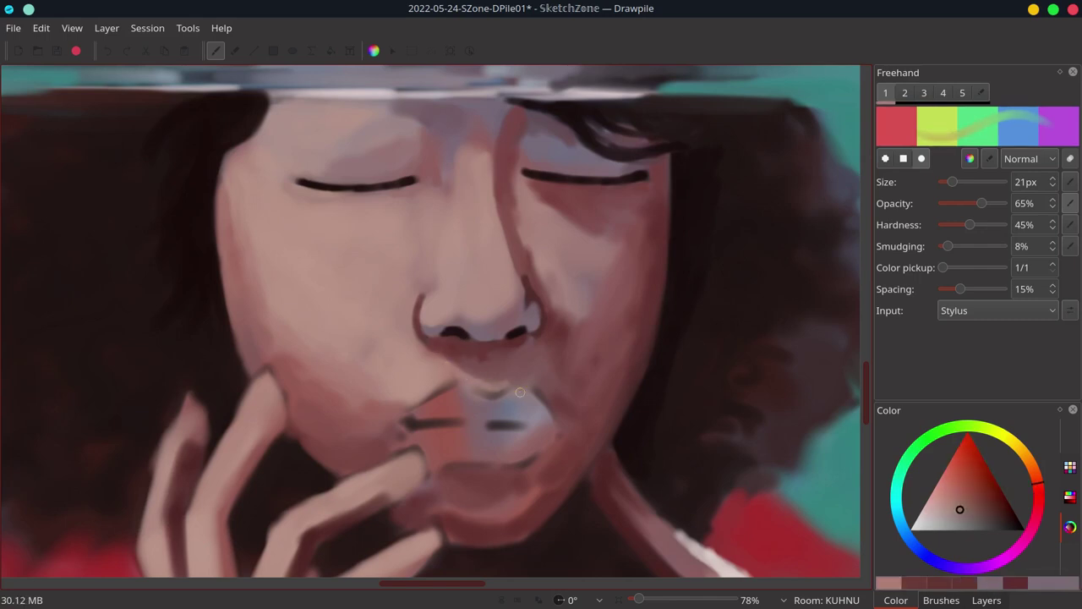
pyautogui.moveTo(490, 382); pyautogui.dragTo(528, 376)
pyautogui.keyDown('ctrl'); pyautogui.click(536, 339); pyautogui.keyUp('ctrl')
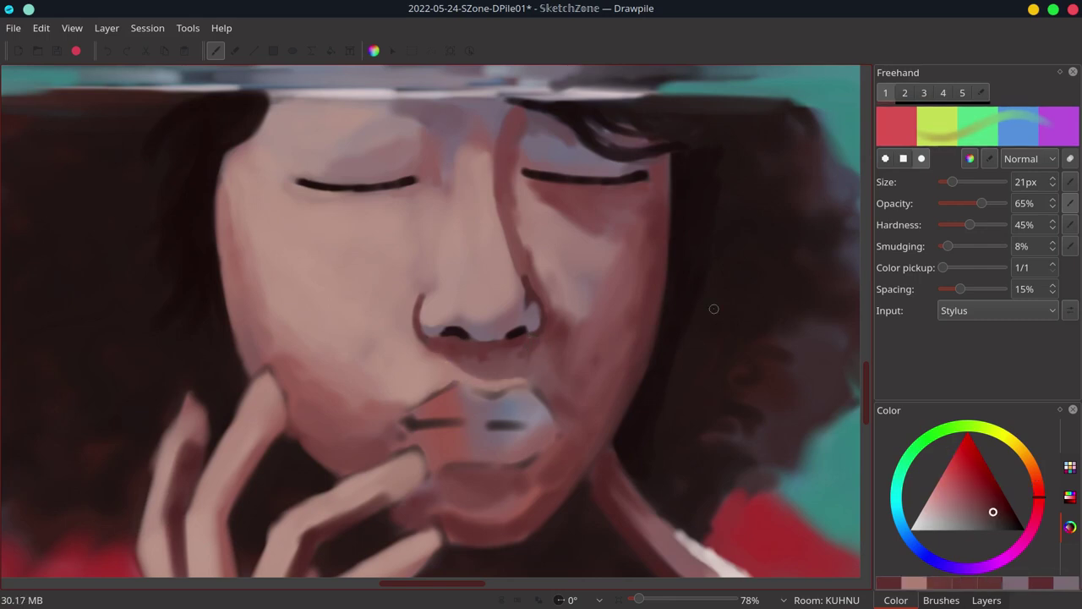
# Shape the shadow edge on the right cheek beside the nose in a sampled red-brown with a larger brush
pyautogui.keyDown('ctrl'); pyautogui.click(536, 256); pyautogui.keyUp('ctrl')
pyautogui.click(952, 182)
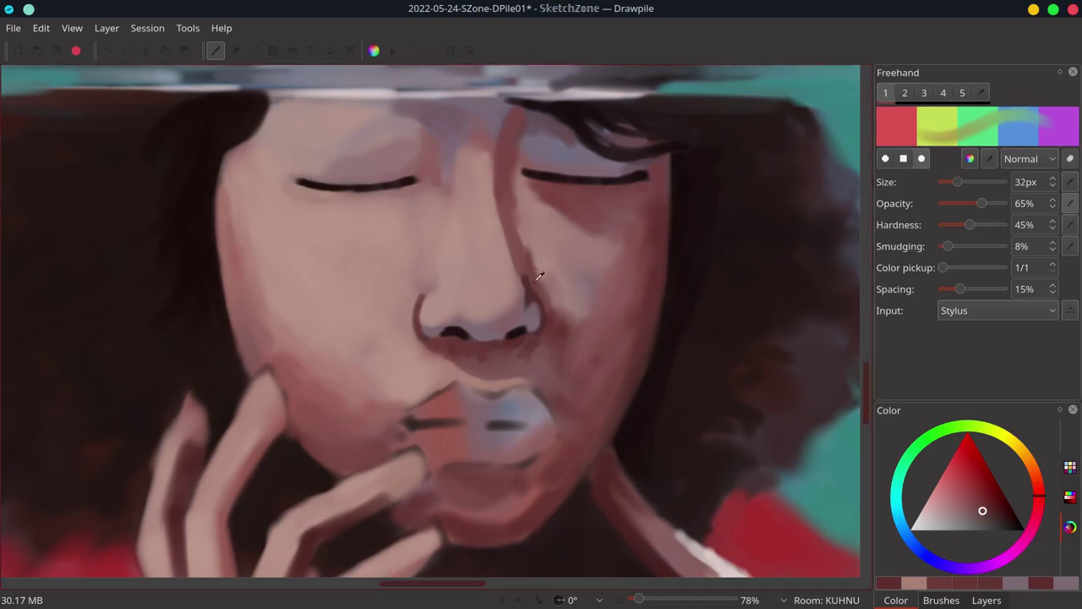
pyautogui.moveTo(541, 276); pyautogui.dragTo(570, 296)
pyautogui.moveTo(953, 182); pyautogui.dragTo(960, 182)
pyautogui.moveTo(530, 257)
pyautogui.mouseDown()
pyautogui.moveTo(549, 284)
pyautogui.moveTo(606, 295)
pyautogui.moveTo(560, 294)
pyautogui.mouseUp()
# Smooth the right cheek shadow and the shaded area beneath the nose with a 58 px brush in sampled muted reds
pyautogui.keyDown('ctrl'); pyautogui.click(607, 294); pyautogui.keyUp('ctrl')
pyautogui.moveTo(960, 181); pyautogui.dragTo(970, 182)
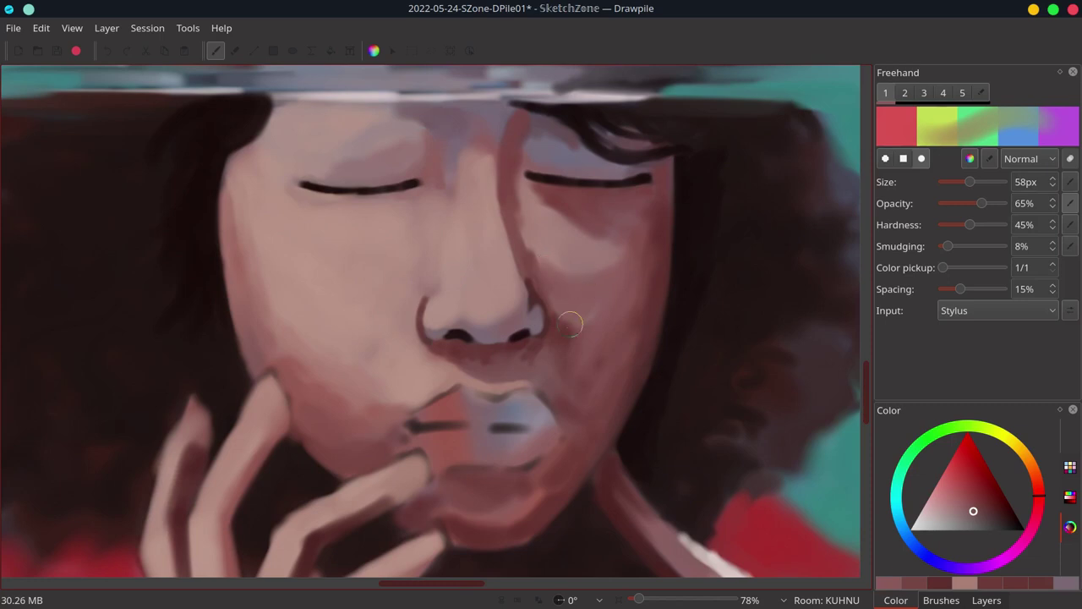
pyautogui.keyDown('ctrl'); pyautogui.click(492, 362); pyautogui.keyUp('ctrl')
pyautogui.moveTo(492, 362)
pyautogui.mouseDown()
pyautogui.moveTo(544, 361)
pyautogui.moveTo(560, 310)
pyautogui.mouseUp()
pyautogui.keyDown('ctrl'); pyautogui.click(589, 327); pyautogui.keyUp('ctrl')
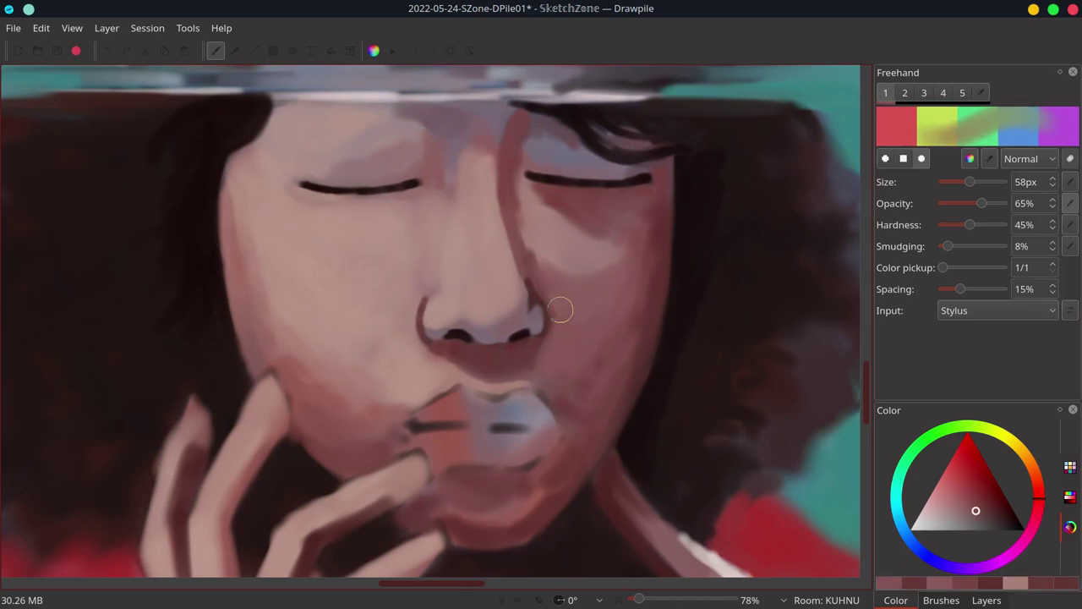
# Blend the lit skin patch beneath the right eye and beside the nose with sampled skin tones
pyautogui.keyDown('ctrl'); pyautogui.click(526, 228); pyautogui.keyUp('ctrl')
pyautogui.moveTo(525, 196); pyautogui.dragTo(611, 243)
pyautogui.keyDown('ctrl'); pyautogui.click(550, 234); pyautogui.keyUp('ctrl')
pyautogui.moveTo(530, 253); pyautogui.dragTo(563, 264)
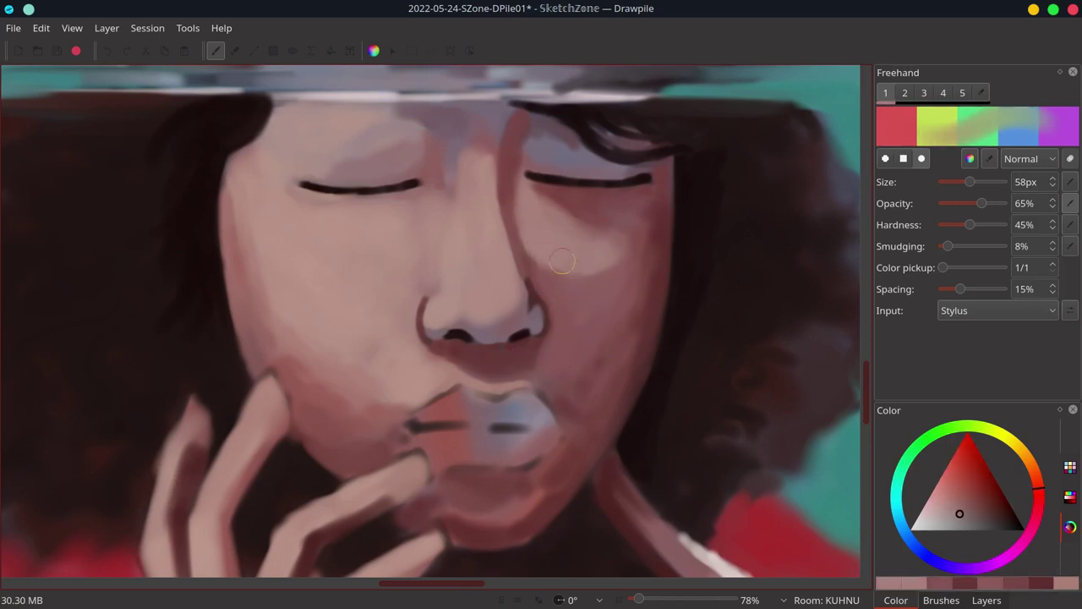
# Shade the inner corner and upper lid of the right eye with sampled dark red and muted purple
pyautogui.keyDown('ctrl'); pyautogui.click(541, 224); pyautogui.keyUp('ctrl')
pyautogui.moveTo(530, 186); pyautogui.dragTo(525, 200)
pyautogui.keyDown('ctrl'); pyautogui.click(602, 291); pyautogui.keyUp('ctrl')
pyautogui.keyDown('ctrl'); pyautogui.click(623, 306); pyautogui.keyUp('ctrl')
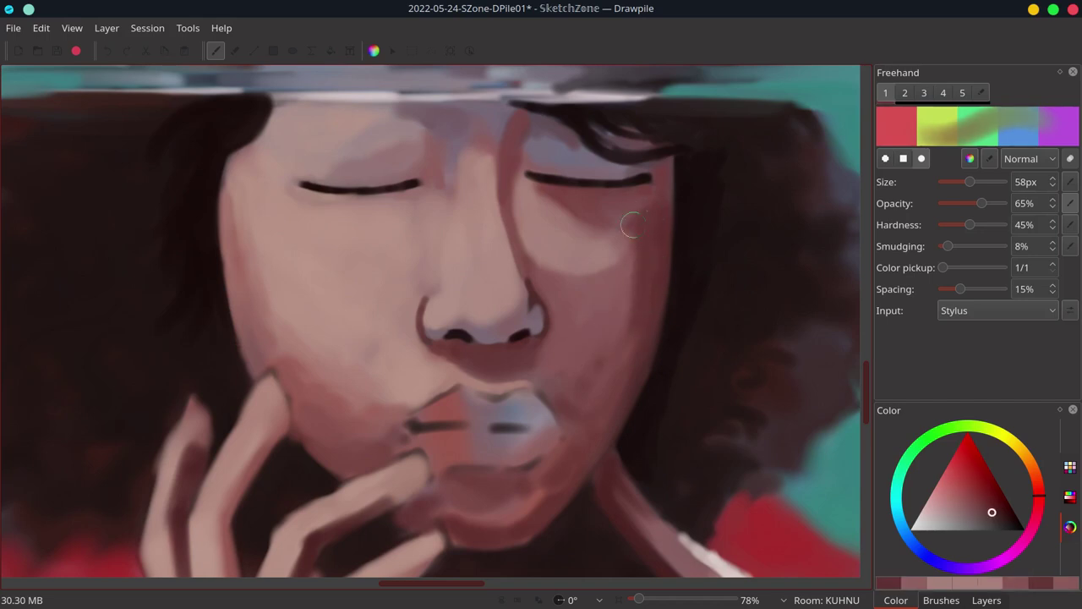
pyautogui.moveTo(548, 152)
pyautogui.mouseDown()
pyautogui.moveTo(514, 161)
pyautogui.moveTo(581, 169)
pyautogui.mouseUp()
pyautogui.moveTo(582, 169); pyautogui.dragTo(610, 171)
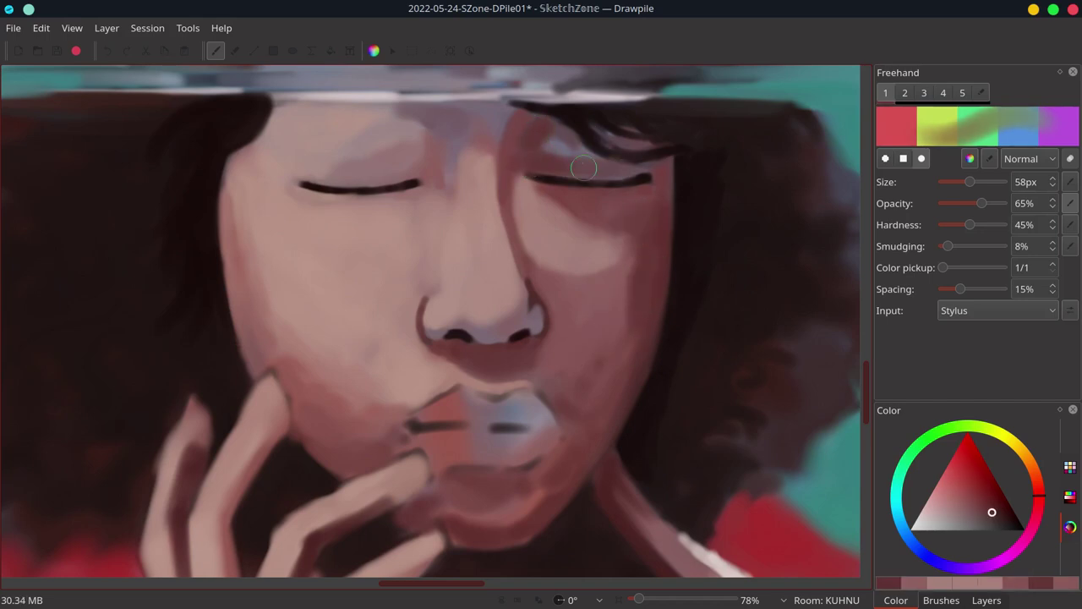
pyautogui.keyDown('ctrl'); pyautogui.click(573, 150); pyautogui.keyUp('ctrl')
pyautogui.moveTo(542, 138); pyautogui.dragTo(535, 125)
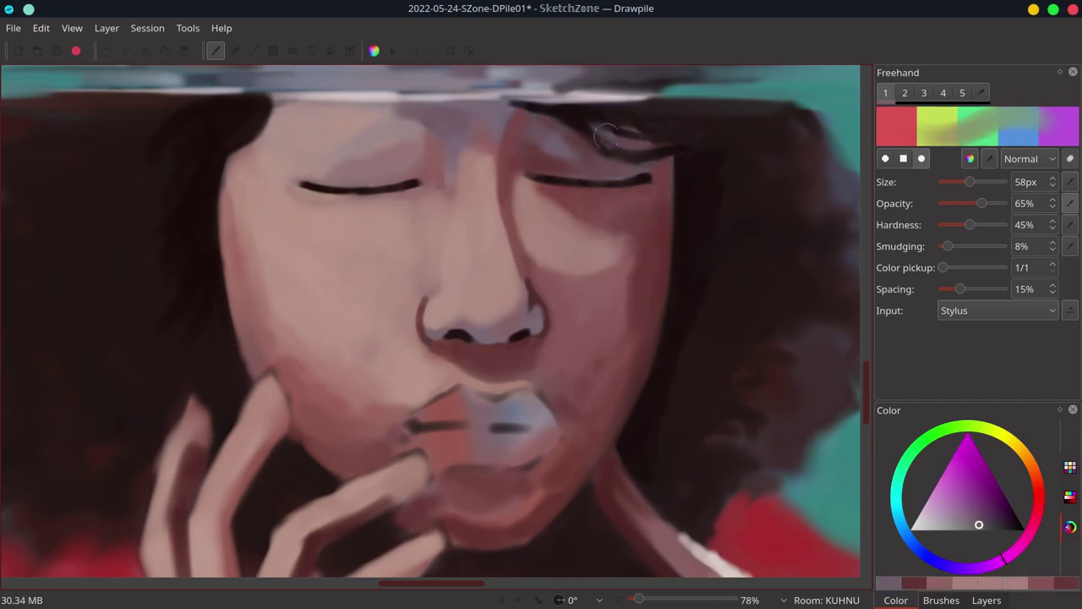
# Blend the right cheek from the lit under-eye patch down to the mouth corner with sampled muted reds
pyautogui.keyDown('ctrl'); pyautogui.click(621, 211); pyautogui.keyUp('ctrl')
pyautogui.keyDown('ctrl'); pyautogui.click(616, 269); pyautogui.keyUp('ctrl')
pyautogui.moveTo(580, 275)
pyautogui.mouseDown()
pyautogui.moveTo(557, 272)
pyautogui.moveTo(627, 335)
pyautogui.mouseUp()
pyautogui.keyDown('ctrl'); pyautogui.click(594, 367); pyautogui.keyUp('ctrl')
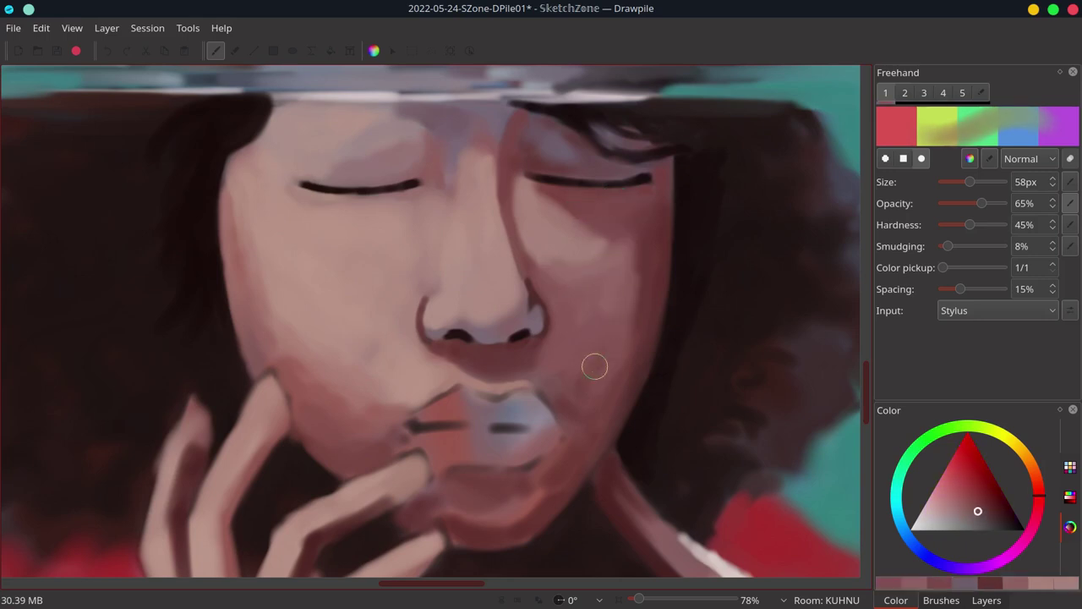
pyautogui.keyDown('ctrl'); pyautogui.click(594, 372); pyautogui.keyUp('ctrl')
pyautogui.moveTo(577, 412); pyautogui.dragTo(564, 426)
pyautogui.keyDown('ctrl'); pyautogui.click(621, 405); pyautogui.keyUp('ctrl')
pyautogui.moveTo(626, 372); pyautogui.dragTo(642, 372)
pyautogui.keyDown('ctrl'); pyautogui.click(615, 411); pyautogui.keyUp('ctrl')
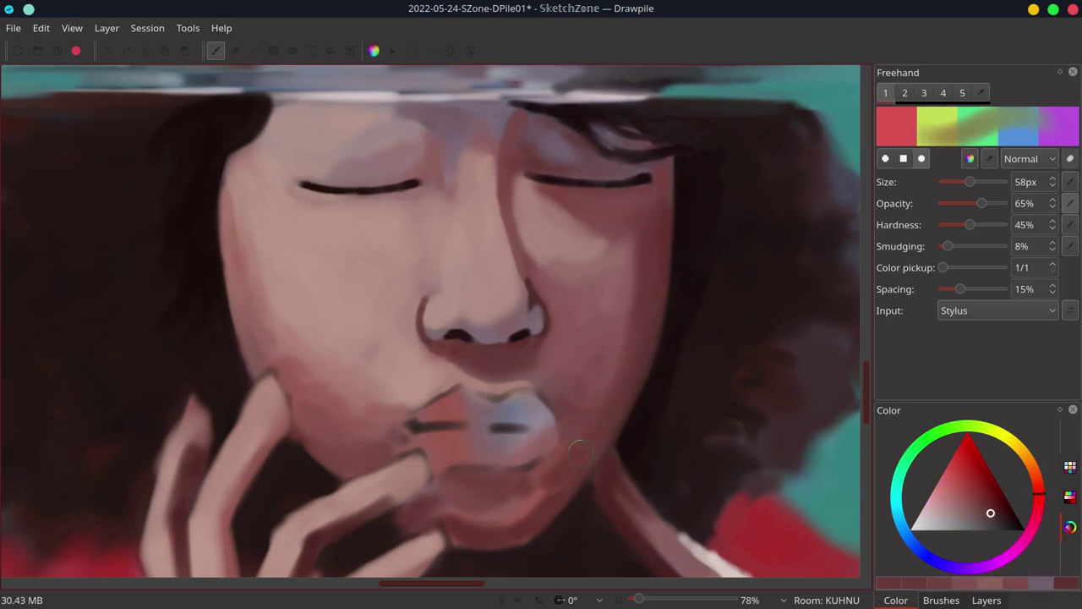
# Darken the right jaw and clean up the chin's lower contour in sampled dark reds and skin tones, reducing the brush to 28 px
pyautogui.moveTo(575, 438)
pyautogui.mouseDown()
pyautogui.moveTo(555, 467)
pyautogui.moveTo(534, 524)
pyautogui.moveTo(452, 529)
pyautogui.mouseUp()
pyautogui.keyDown('ctrl'); pyautogui.click(541, 512); pyautogui.keyUp('ctrl')
pyautogui.keyDown('ctrl'); pyautogui.click(386, 530); pyautogui.keyUp('ctrl')
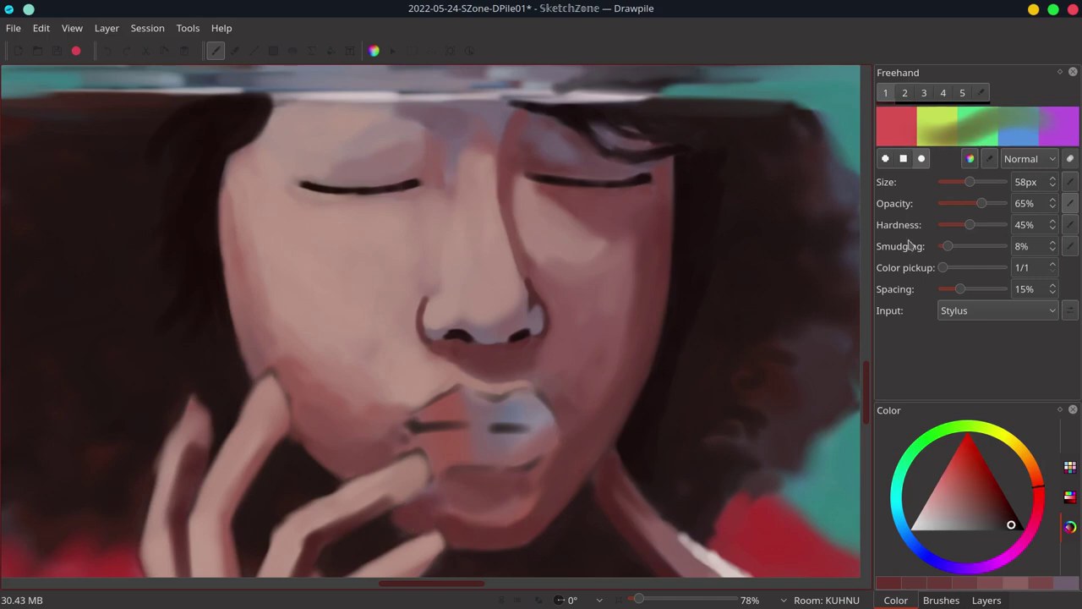
pyautogui.moveTo(970, 182); pyautogui.dragTo(955, 182)
pyautogui.keyDown('ctrl'); pyautogui.click(411, 503); pyautogui.keyUp('ctrl')
pyautogui.keyDown('ctrl'); pyautogui.click(411, 531); pyautogui.keyUp('ctrl')
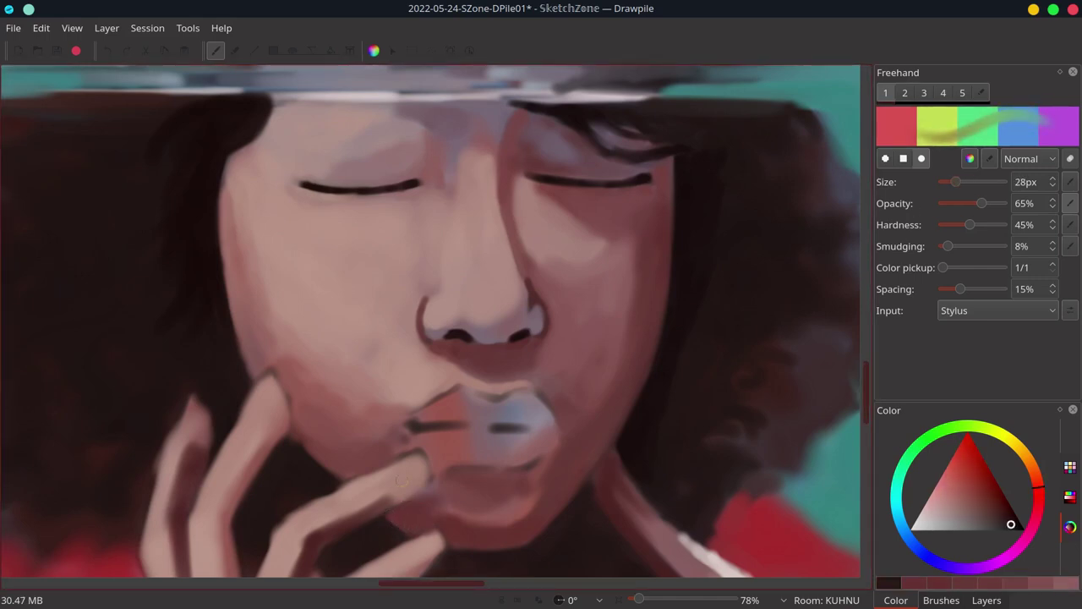
pyautogui.keyDown('ctrl'); pyautogui.click(381, 522); pyautogui.keyUp('ctrl')
pyautogui.keyDown('ctrl'); pyautogui.click(428, 541); pyautogui.keyUp('ctrl')
pyautogui.keyDown('ctrl'); pyautogui.click(448, 533); pyautogui.keyUp('ctrl')
pyautogui.keyDown('ctrl'); pyautogui.click(457, 533); pyautogui.keyUp('ctrl')
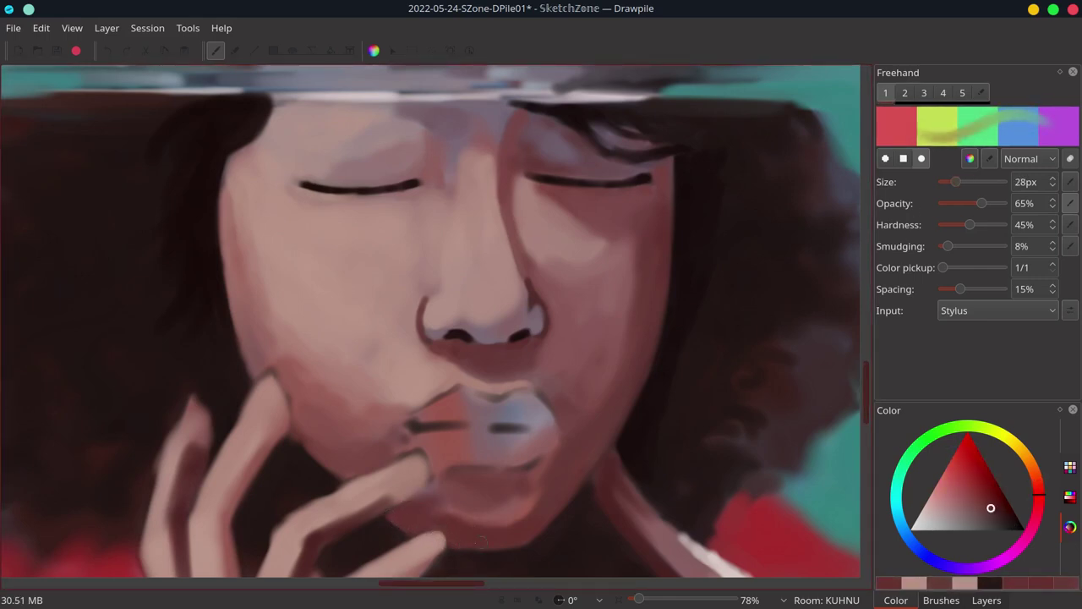
pyautogui.keyDown('ctrl'); pyautogui.click(501, 555); pyautogui.keyUp('ctrl')
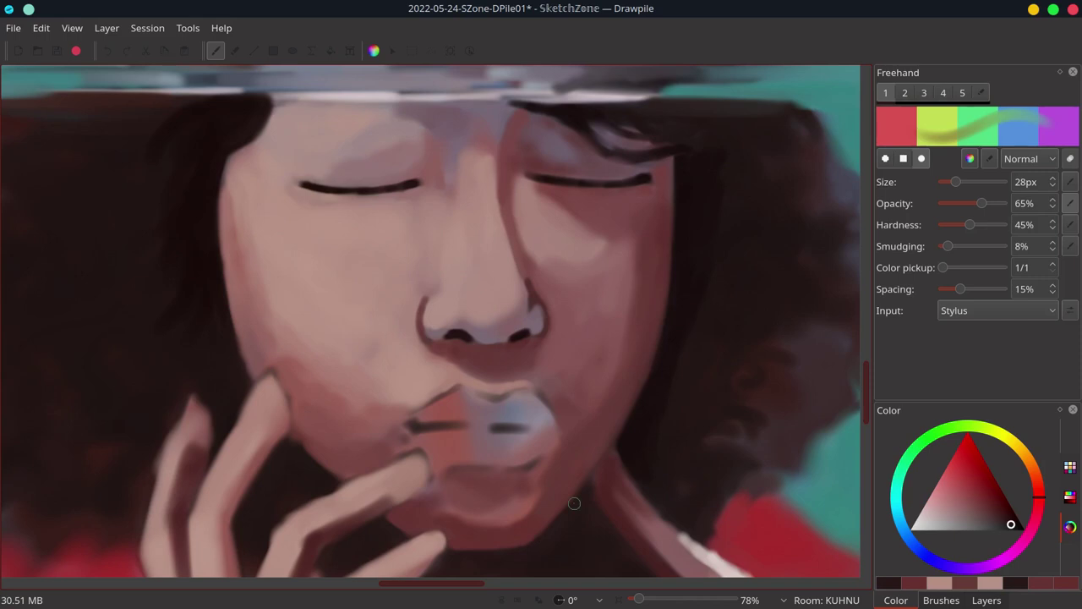
# Smooth the chin and the shadow beneath the lower lip with a 43 px brush in sampled reddish skin tones
pyautogui.keyDown('ctrl'); pyautogui.click(517, 510); pyautogui.keyUp('ctrl')
pyautogui.moveTo(955, 183); pyautogui.dragTo(962, 184)
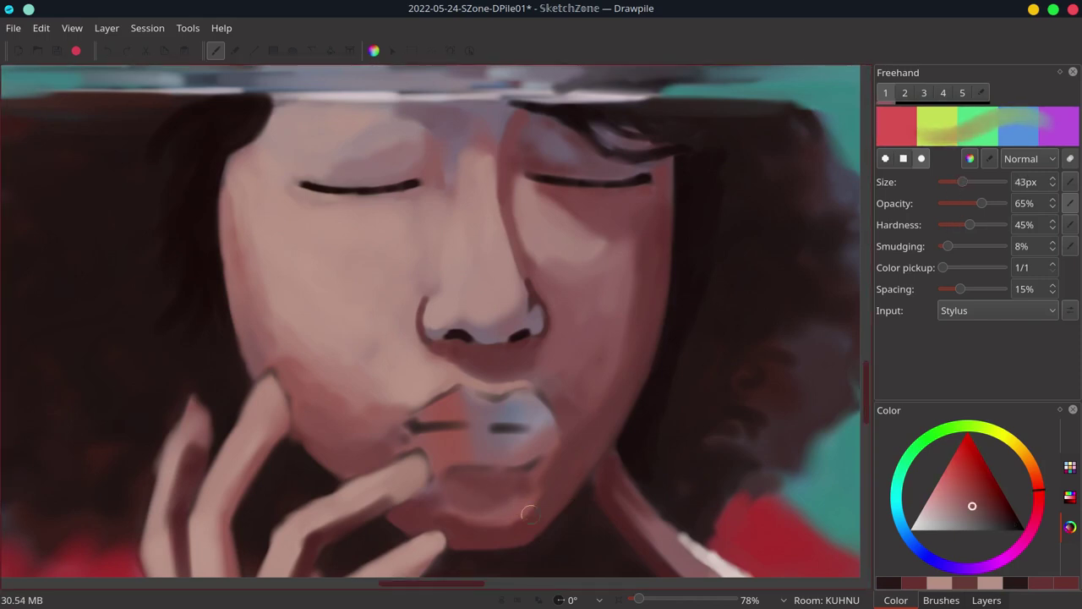
pyautogui.moveTo(459, 508)
pyautogui.mouseDown()
pyautogui.moveTo(526, 504)
pyautogui.moveTo(437, 498)
pyautogui.moveTo(508, 521)
pyautogui.moveTo(434, 492)
pyautogui.moveTo(495, 505)
pyautogui.moveTo(506, 474)
pyautogui.moveTo(535, 468)
pyautogui.moveTo(444, 469)
pyautogui.moveTo(429, 500)
pyautogui.moveTo(473, 529)
pyautogui.moveTo(549, 487)
pyautogui.moveTo(562, 462)
pyautogui.moveTo(520, 500)
pyautogui.moveTo(549, 454)
pyautogui.moveTo(565, 450)
pyautogui.moveTo(540, 497)
pyautogui.mouseUp()
pyautogui.keyDown('ctrl'); pyautogui.click(495, 506); pyautogui.keyUp('ctrl')
pyautogui.keyDown('ctrl'); pyautogui.click(440, 478); pyautogui.keyUp('ctrl')
pyautogui.keyDown('ctrl'); pyautogui.click(461, 526); pyautogui.keyUp('ctrl')
pyautogui.keyDown('ctrl'); pyautogui.click(521, 500); pyautogui.keyUp('ctrl')
pyautogui.keyDown('ctrl'); pyautogui.click(567, 454); pyautogui.keyUp('ctrl')
pyautogui.keyDown('ctrl'); pyautogui.click(520, 500); pyautogui.keyUp('ctrl')
pyautogui.keyDown('ctrl'); pyautogui.click(567, 381); pyautogui.keyUp('ctrl')
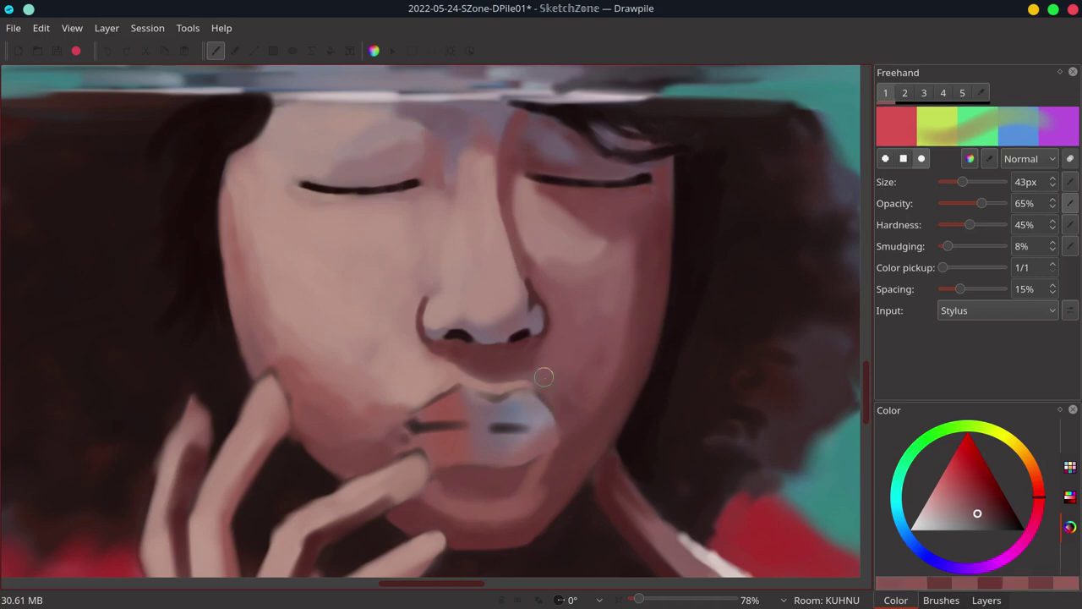
# Even out the shaded cheek beside the right corner of the mouth with sampled red-browns
pyautogui.keyDown('ctrl'); pyautogui.click(630, 381); pyautogui.keyUp('ctrl')
pyautogui.moveTo(581, 422); pyautogui.dragTo(565, 417)
pyautogui.keyDown('ctrl'); pyautogui.click(593, 350); pyautogui.keyUp('ctrl')
pyautogui.moveTo(587, 370); pyautogui.dragTo(578, 387)
pyautogui.keyDown('ctrl'); pyautogui.click(604, 418); pyautogui.keyUp('ctrl')
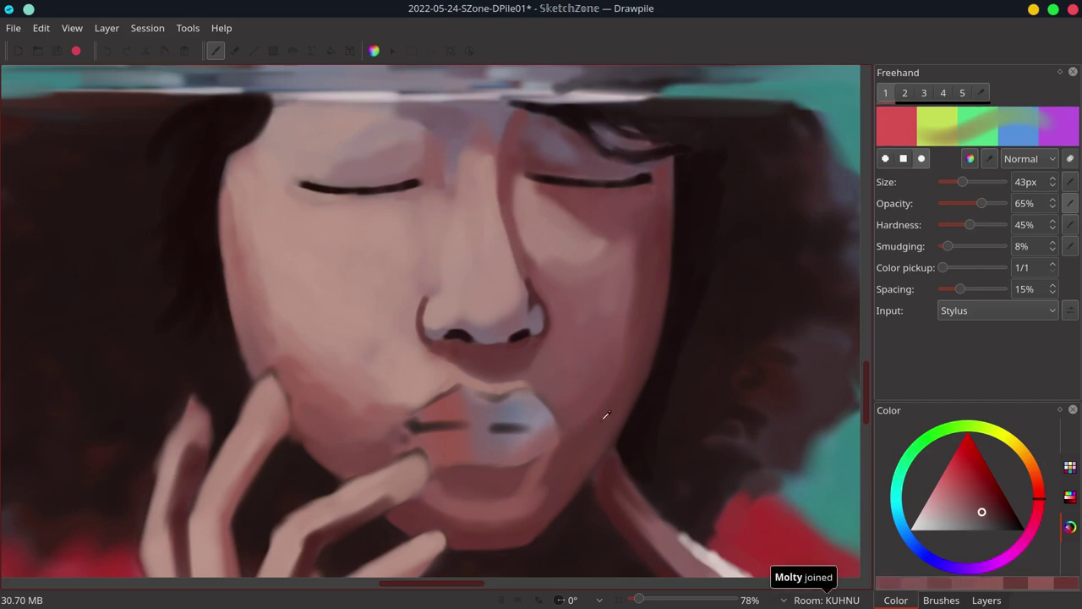
pyautogui.keyDown('ctrl'); pyautogui.click(605, 415); pyautogui.keyUp('ctrl')
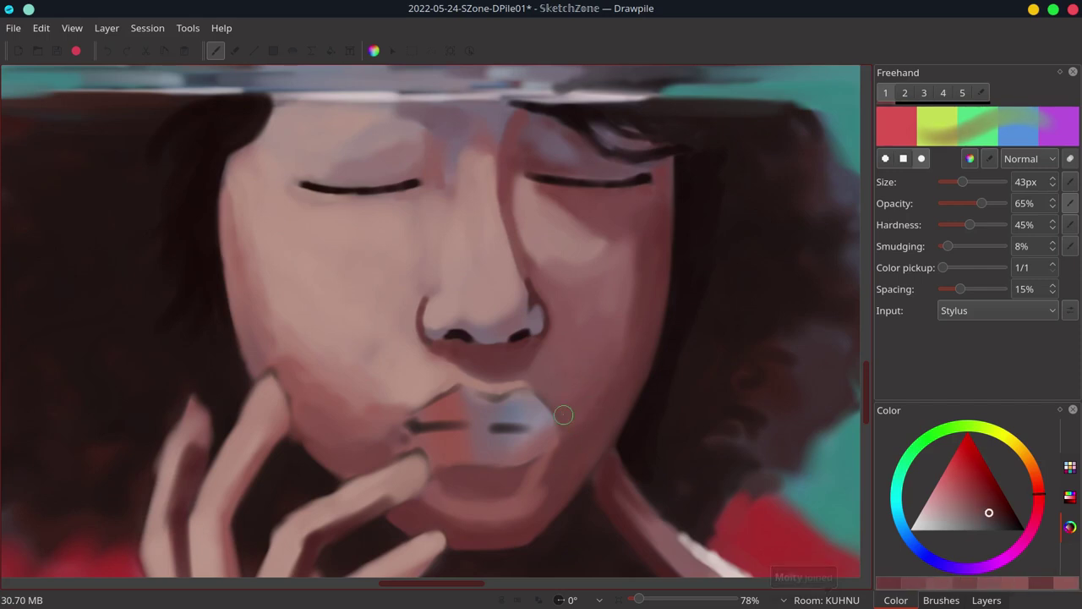
# Blend the outer right cheek and the area under the right eye with a 56 px brush in sampled skin tones and reds
pyautogui.keyDown('ctrl'); pyautogui.click(639, 270); pyautogui.keyUp('ctrl')
pyautogui.moveTo(962, 181); pyautogui.dragTo(968, 181)
pyautogui.moveTo(636, 258)
pyautogui.mouseDown()
pyautogui.moveTo(631, 244)
pyautogui.moveTo(604, 282)
pyautogui.moveTo(552, 273)
pyautogui.moveTo(568, 255)
pyautogui.moveTo(539, 266)
pyautogui.moveTo(629, 309)
pyautogui.moveTo(637, 287)
pyautogui.mouseUp()
pyautogui.keyDown('ctrl'); pyautogui.click(610, 272); pyautogui.keyUp('ctrl')
pyautogui.keyDown('ctrl'); pyautogui.click(615, 323); pyautogui.keyUp('ctrl')
pyautogui.keyDown('ctrl'); pyautogui.click(562, 231); pyautogui.keyUp('ctrl')
pyautogui.keyDown('ctrl'); pyautogui.click(556, 271); pyautogui.keyUp('ctrl')
pyautogui.keyDown('ctrl'); pyautogui.click(623, 276); pyautogui.keyUp('ctrl')
pyautogui.keyDown('ctrl'); pyautogui.click(621, 367); pyautogui.keyUp('ctrl')
pyautogui.keyDown('ctrl'); pyautogui.click(635, 279); pyautogui.keyUp('ctrl')
pyautogui.keyDown('ctrl'); pyautogui.click(643, 254); pyautogui.keyUp('ctrl')
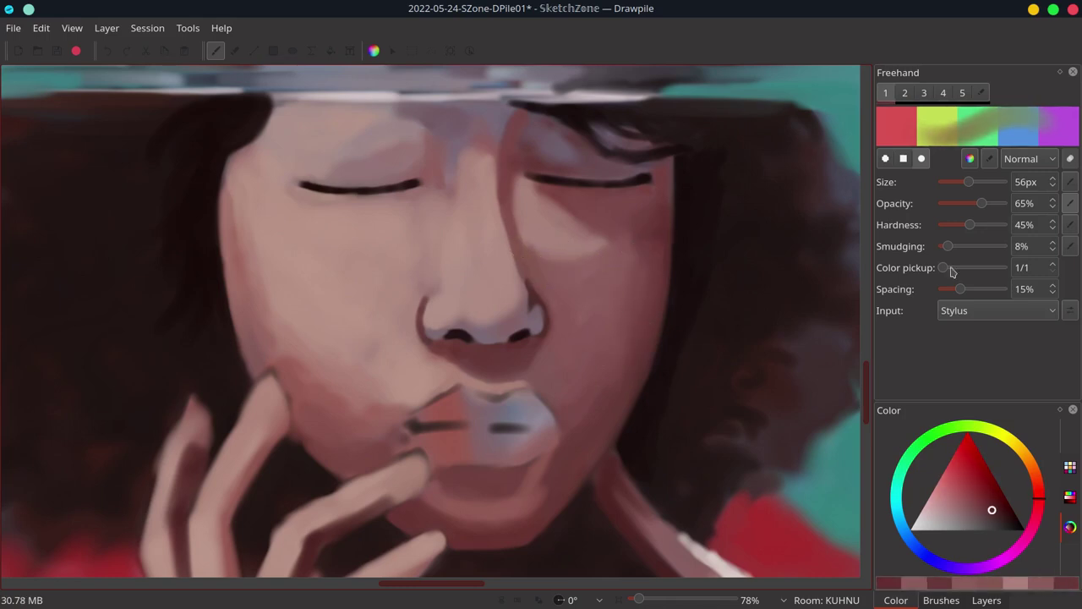
# Soften the shadow along the right cheek's outer edge with smudging at 17% and save the painting
pyautogui.click(954, 246)
pyautogui.keyDown('ctrl'); pyautogui.click(622, 294); pyautogui.keyUp('ctrl')
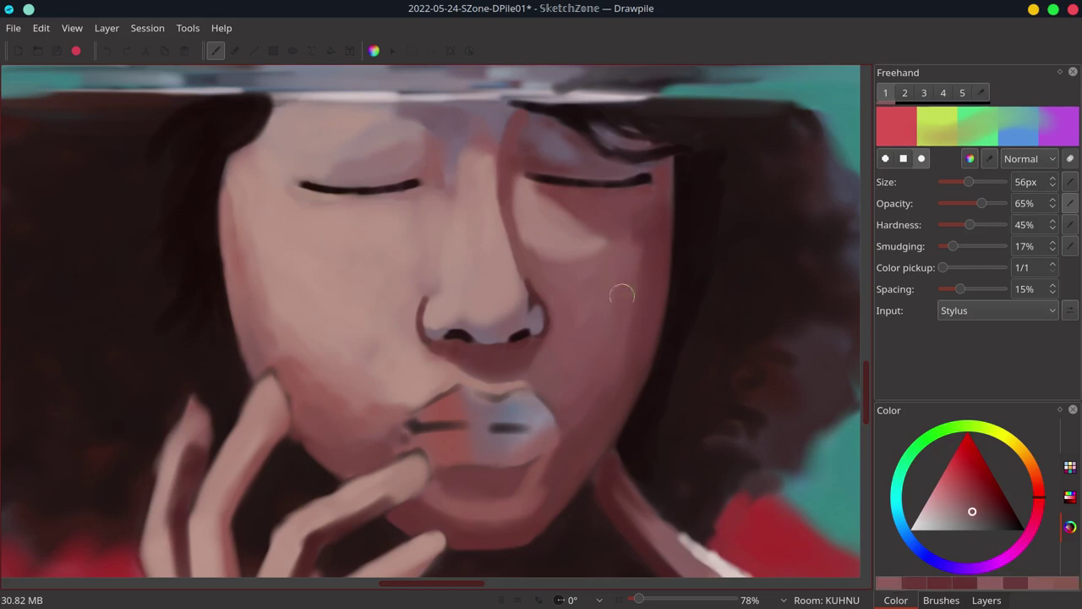
pyautogui.keyDown('ctrl'); pyautogui.click(651, 249); pyautogui.keyUp('ctrl')
pyautogui.moveTo(640, 227); pyautogui.dragTo(639, 329)
pyautogui.keyDown('ctrl'); pyautogui.click(667, 232); pyautogui.keyUp('ctrl')
pyautogui.keyDown('ctrl'); pyautogui.click(648, 346); pyautogui.keyUp('ctrl')
pyautogui.hotkey('ctrl', 's')
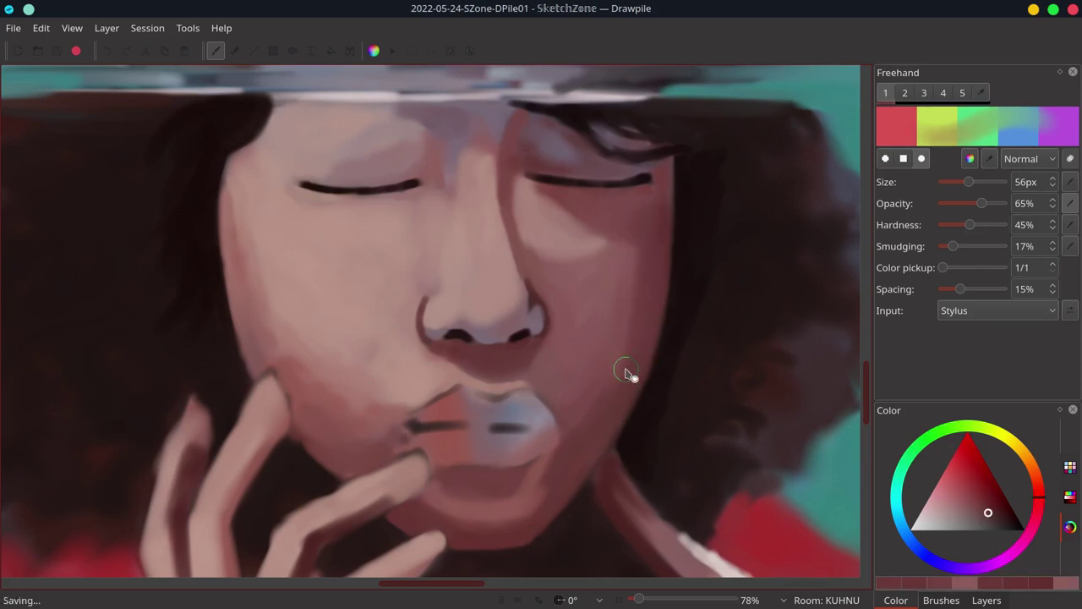
# Soften the transition between the lit patch under the right eye and the shaded cheek with sampled tones
pyautogui.moveTo(662, 599); pyautogui.dragTo(635, 602)
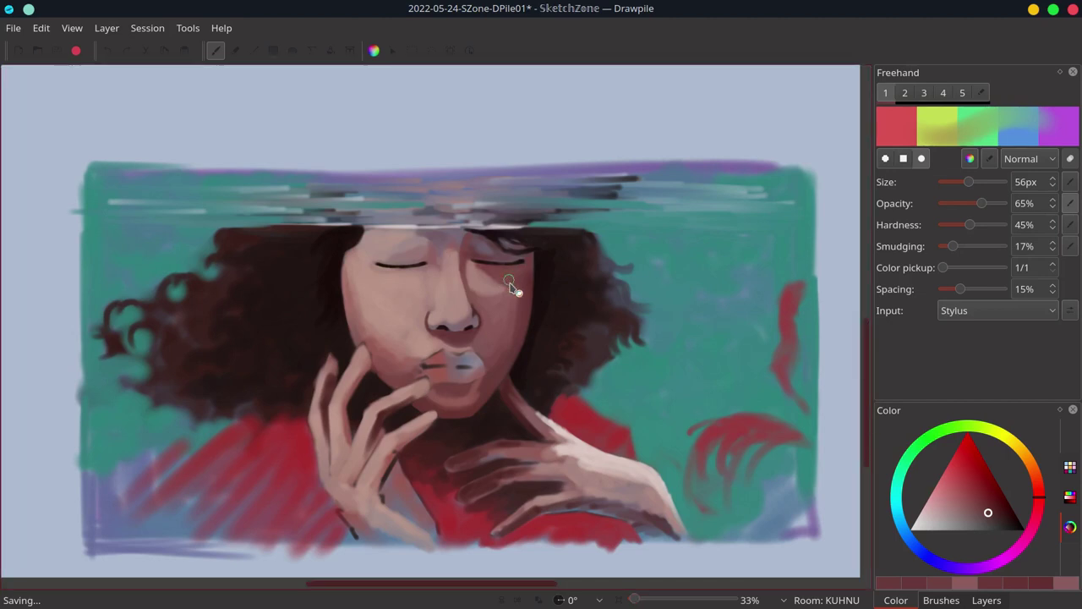
pyautogui.keyDown('ctrl'); pyautogui.click(484, 284); pyautogui.keyUp('ctrl')
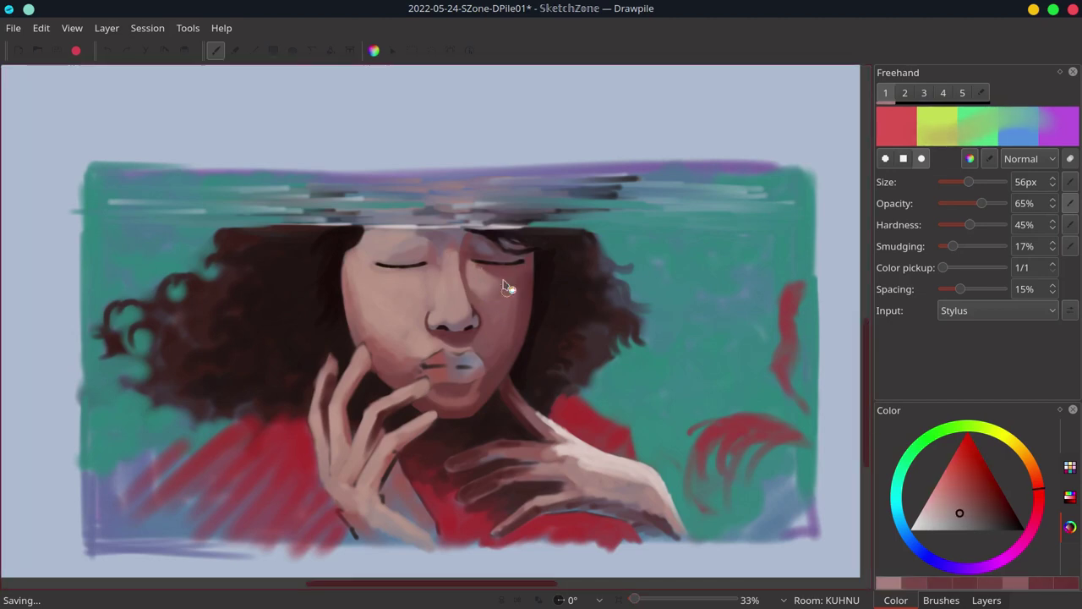
pyautogui.keyDown('ctrl'); pyautogui.click(483, 307); pyautogui.keyUp('ctrl')
pyautogui.keyDown('ctrl'); pyautogui.click(514, 285); pyautogui.keyUp('ctrl')
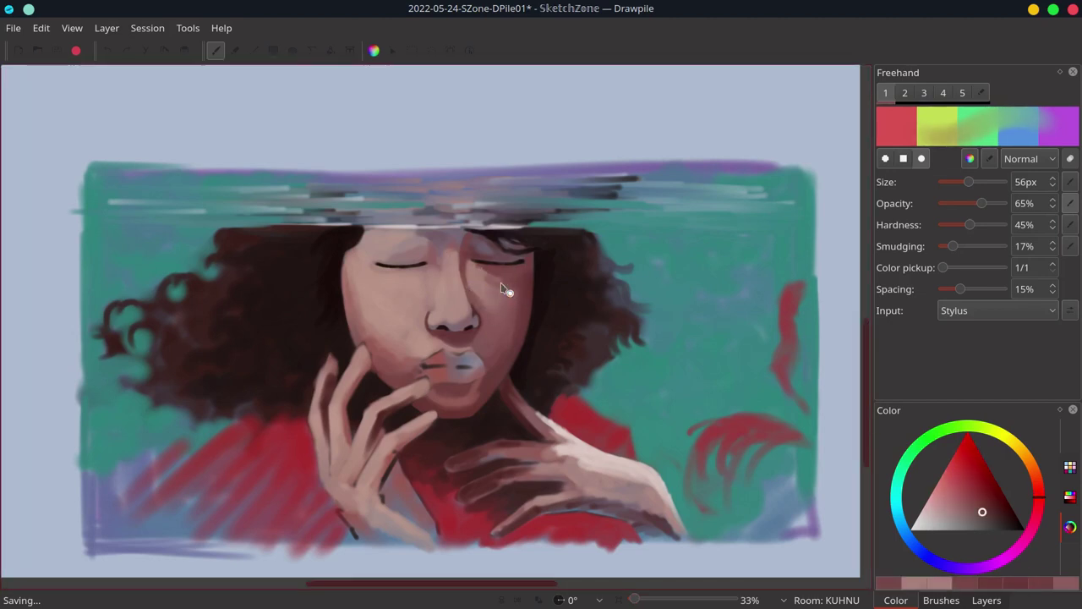
pyautogui.keyDown('ctrl'); pyautogui.click(490, 279); pyautogui.keyUp('ctrl')
pyautogui.keyDown('ctrl'); pyautogui.click(503, 279); pyautogui.keyUp('ctrl')
pyautogui.moveTo(504, 281); pyautogui.dragTo(517, 320)
pyautogui.keyDown('ctrl'); pyautogui.click(489, 277); pyautogui.keyUp('ctrl')
pyautogui.keyDown('ctrl'); pyautogui.click(488, 274); pyautogui.keyUp('ctrl')
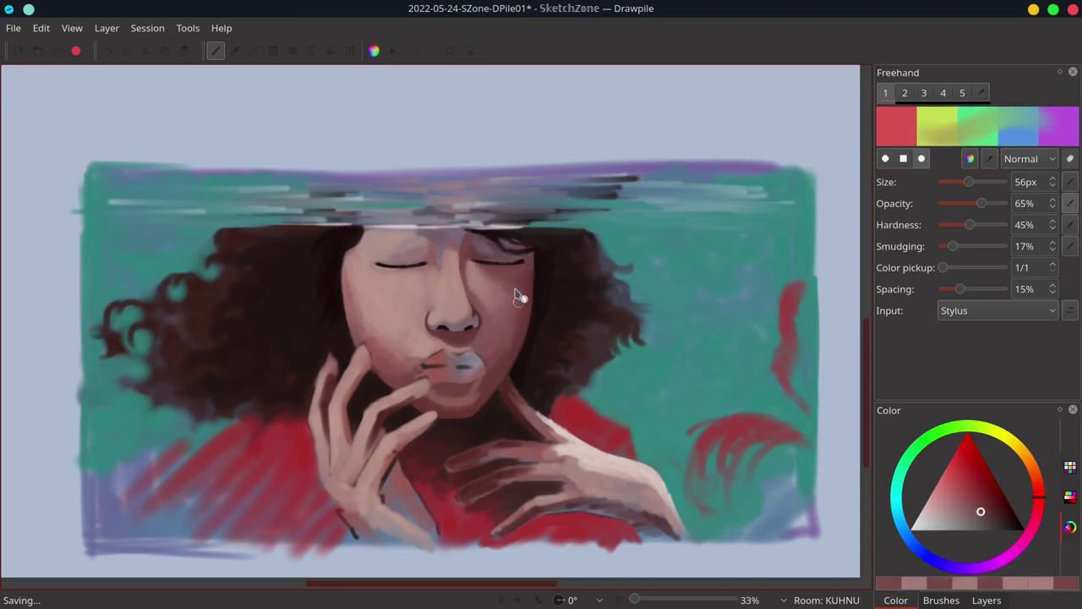
# Touch up the right jaw, the chin and the left cheek near the fingers with sampled skin tones
pyautogui.keyDown('ctrl'); pyautogui.click(500, 388); pyautogui.keyUp('ctrl')
pyautogui.keyDown('ctrl'); pyautogui.click(510, 315); pyautogui.keyUp('ctrl')
pyautogui.keyDown('ctrl'); pyautogui.click(507, 361); pyautogui.keyUp('ctrl')
pyautogui.keyDown('ctrl'); pyautogui.click(466, 396); pyautogui.keyUp('ctrl')
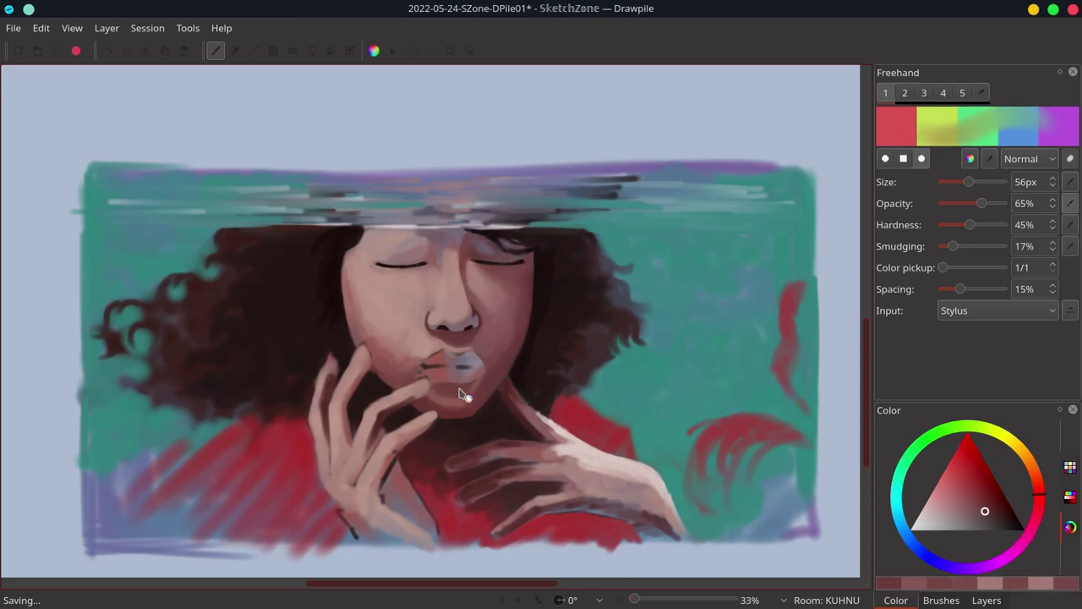
pyautogui.keyDown('ctrl'); pyautogui.click(399, 372); pyautogui.keyUp('ctrl')
pyautogui.keyDown('ctrl'); pyautogui.click(372, 333); pyautogui.keyUp('ctrl')
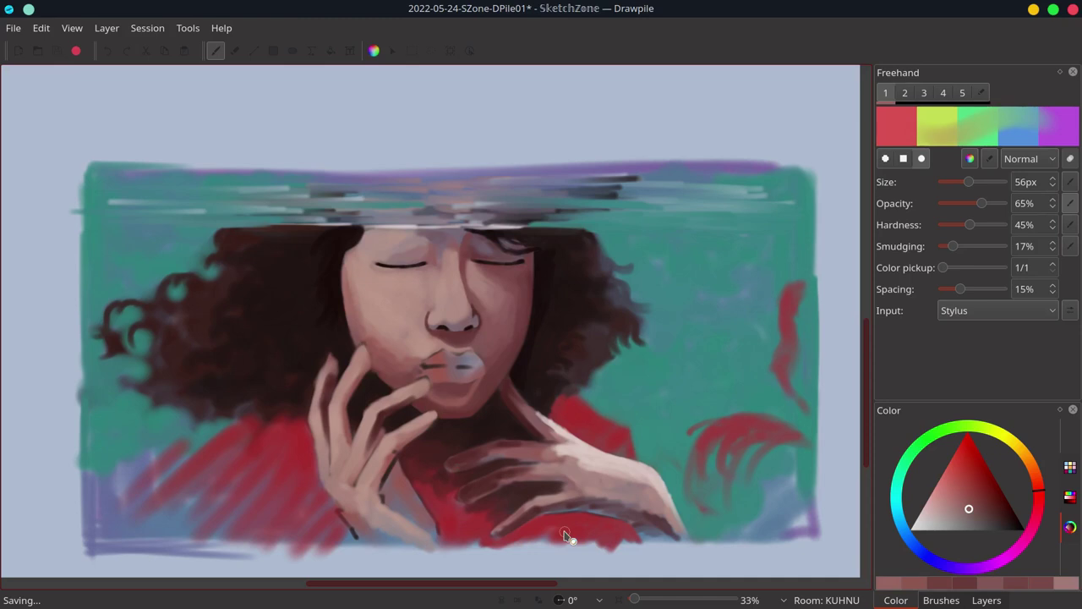
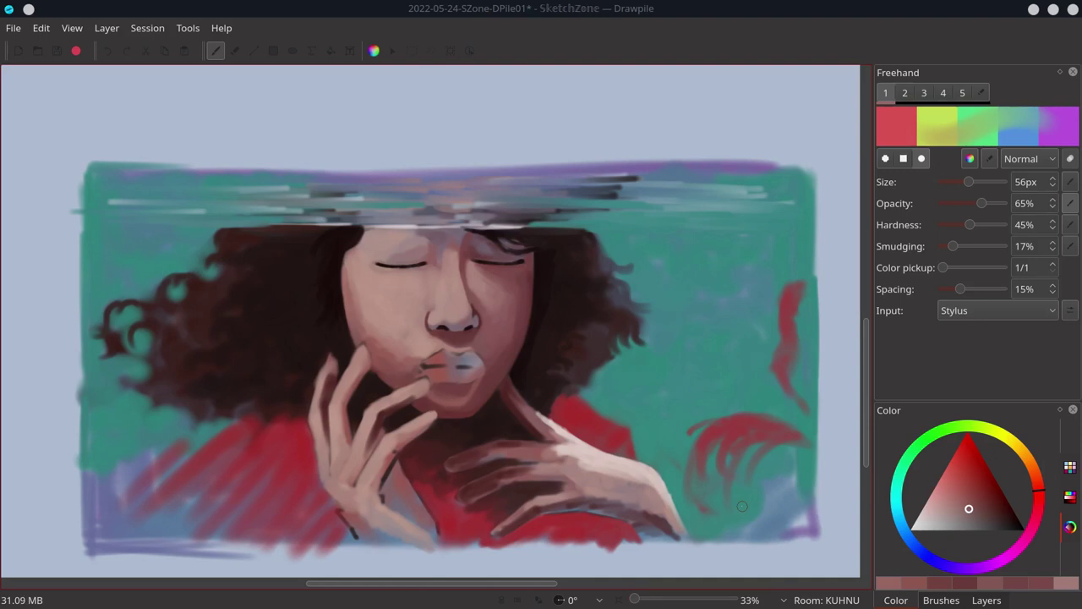
pyautogui.hotkey('alt', 'Tab')
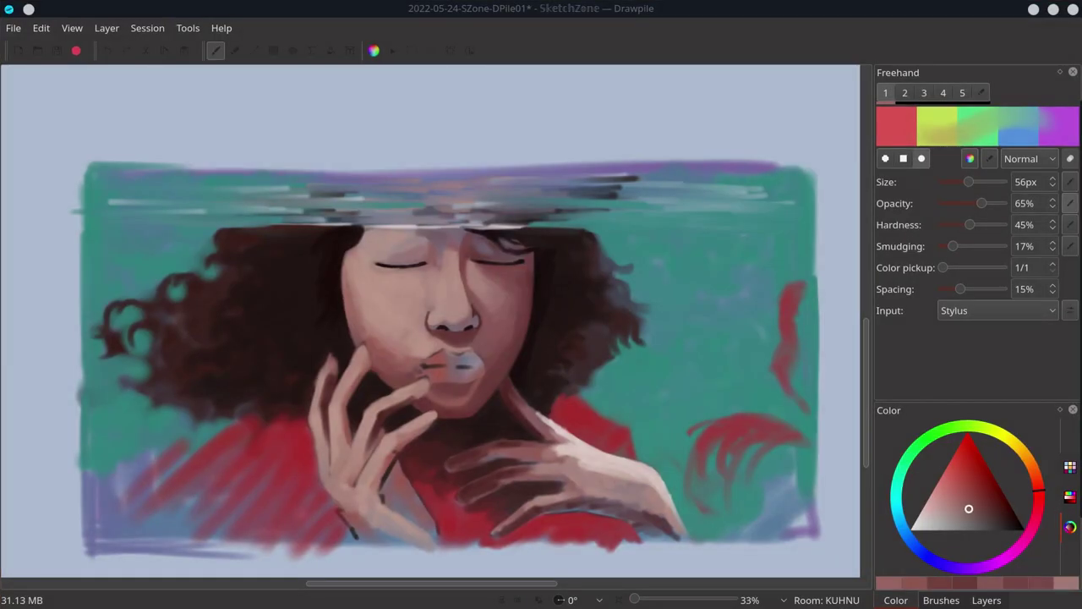
pyautogui.click(1040, 90)
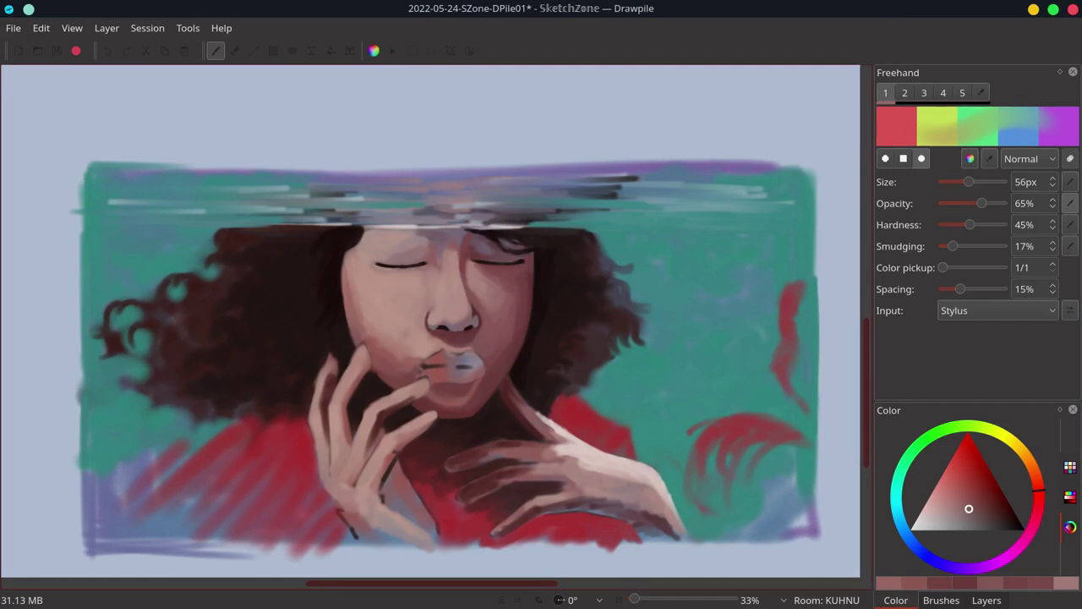
pyautogui.hotkey('alt', 'Tab')
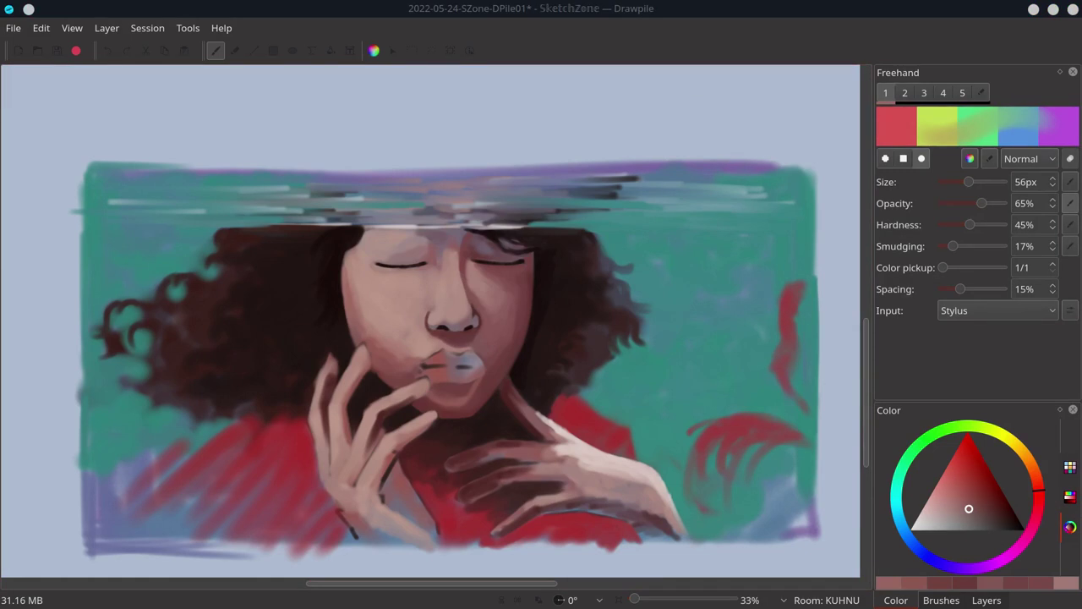
pyautogui.hotkey('alt', 'Tab')
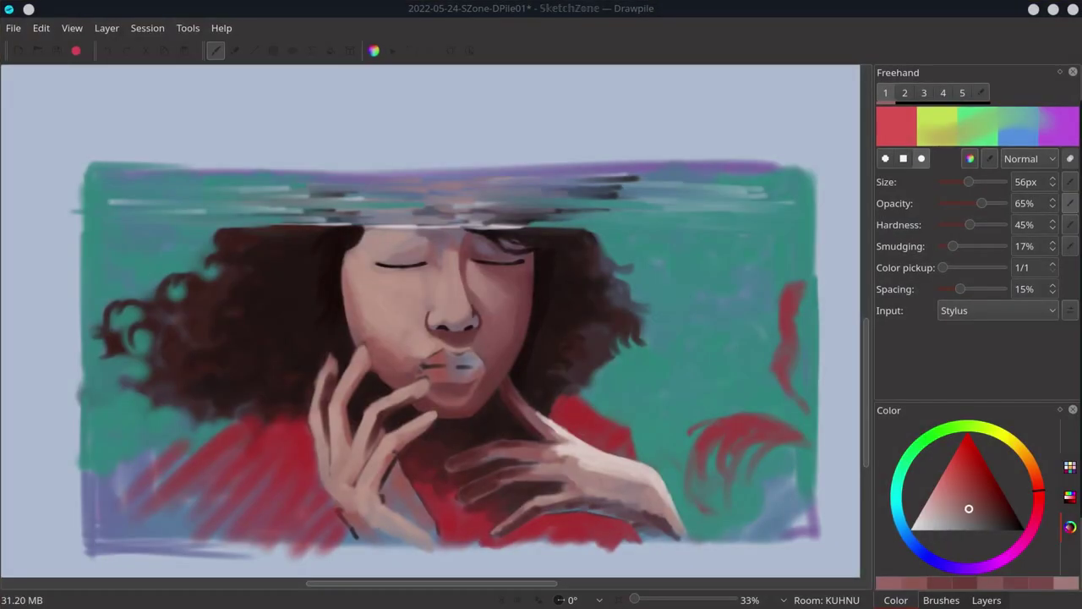
pyautogui.click(55, 53)
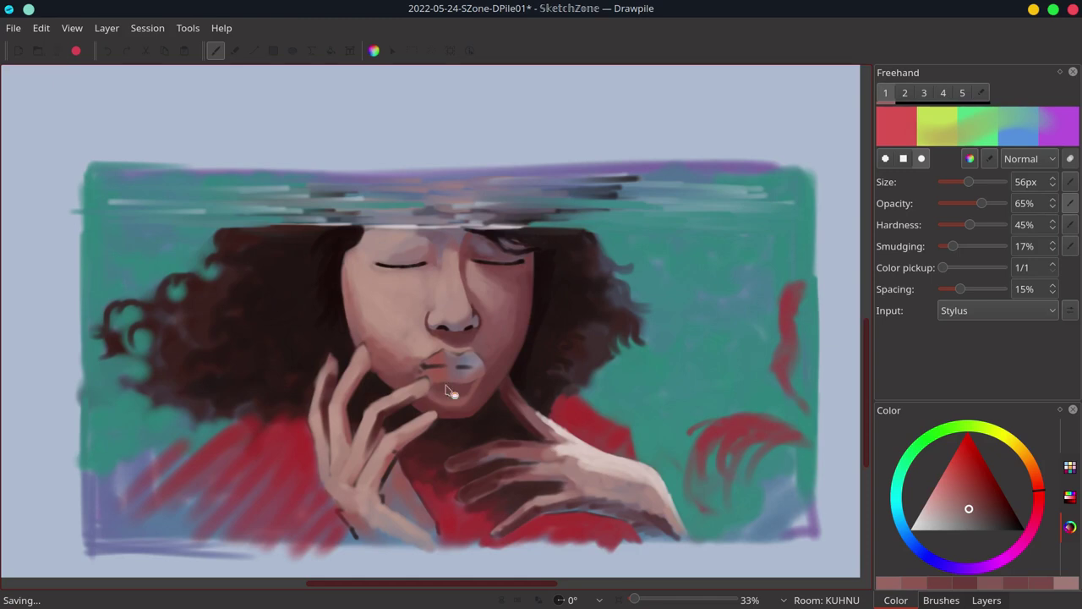
pyautogui.hotkey('alt', 'Tab')
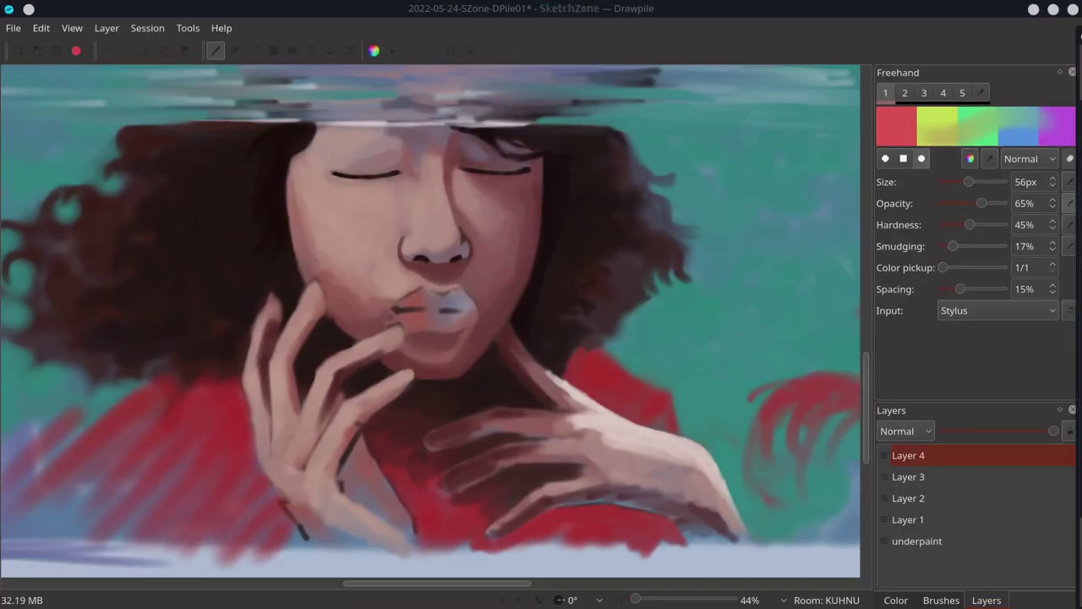
pyautogui.hotkey('alt', 'Tab')
# Save the painting and set the brush to 10% smudging and 28 px
pyautogui.hotkey('ctrl', 's')
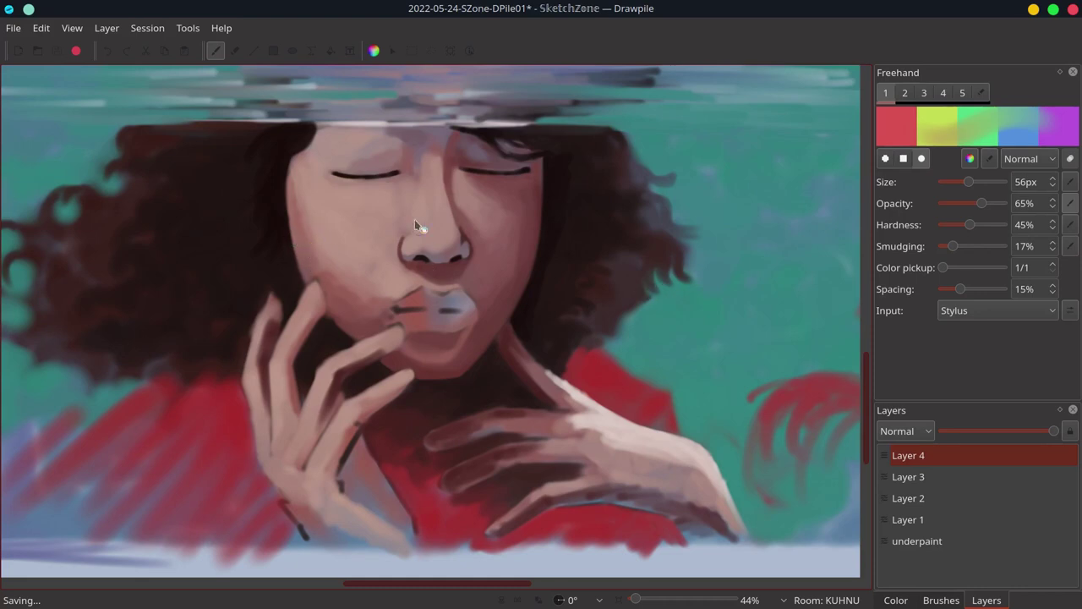
pyautogui.moveTo(953, 252); pyautogui.dragTo(949, 247)
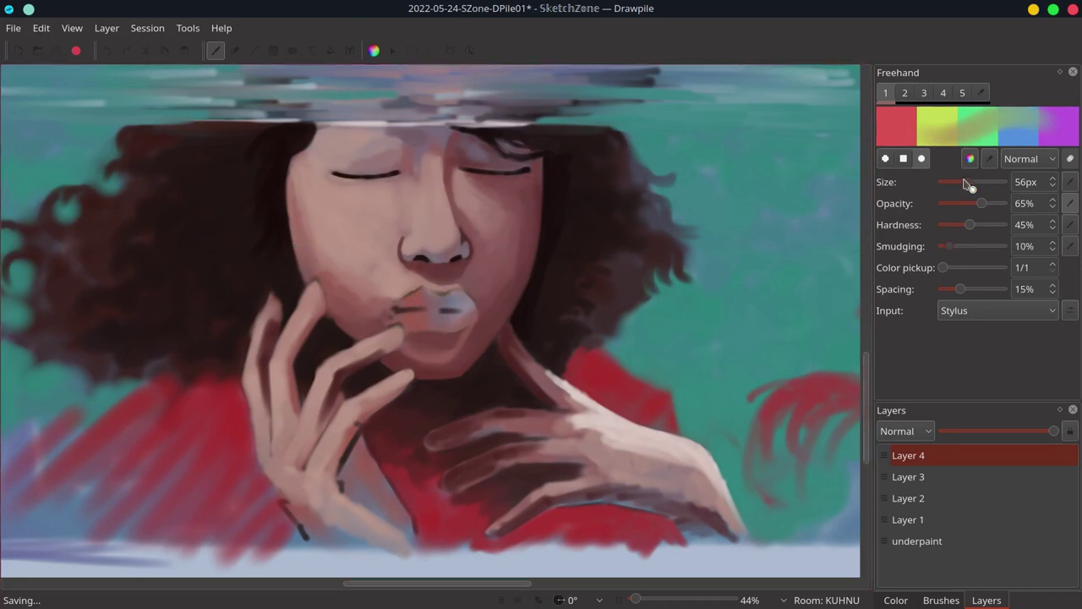
pyautogui.moveTo(968, 182); pyautogui.dragTo(956, 181)
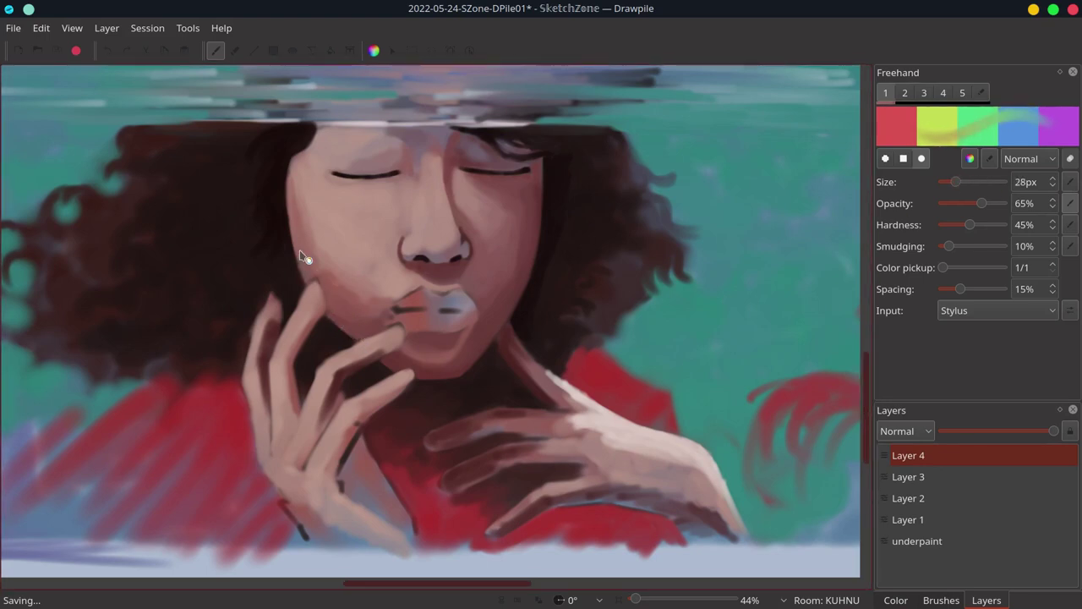
# Paint the upper lip in a saturated red and sample skin tone beside its upper edge
pyautogui.click(896, 599)
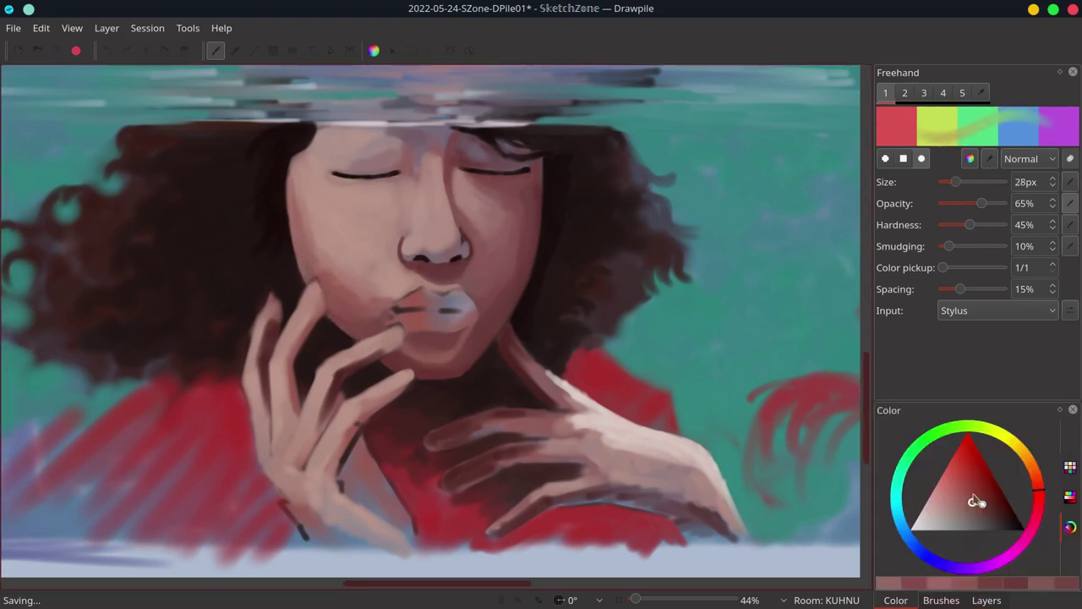
pyautogui.click(1039, 503)
pyautogui.click(974, 482)
pyautogui.click(984, 486)
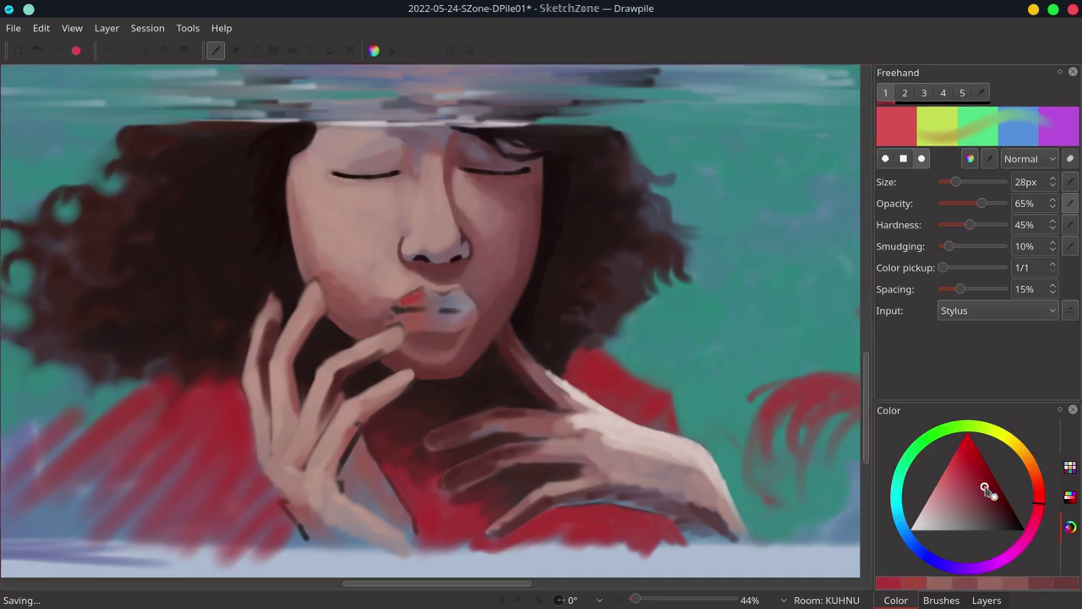
pyautogui.moveTo(417, 297)
pyautogui.mouseDown()
pyautogui.moveTo(399, 304)
pyautogui.moveTo(478, 305)
pyautogui.moveTo(427, 294)
pyautogui.moveTo(475, 305)
pyautogui.moveTo(437, 300)
pyautogui.moveTo(460, 304)
pyautogui.moveTo(445, 293)
pyautogui.mouseUp()
pyautogui.keyDown('ctrl'); pyautogui.click(407, 290); pyautogui.keyUp('ctrl')
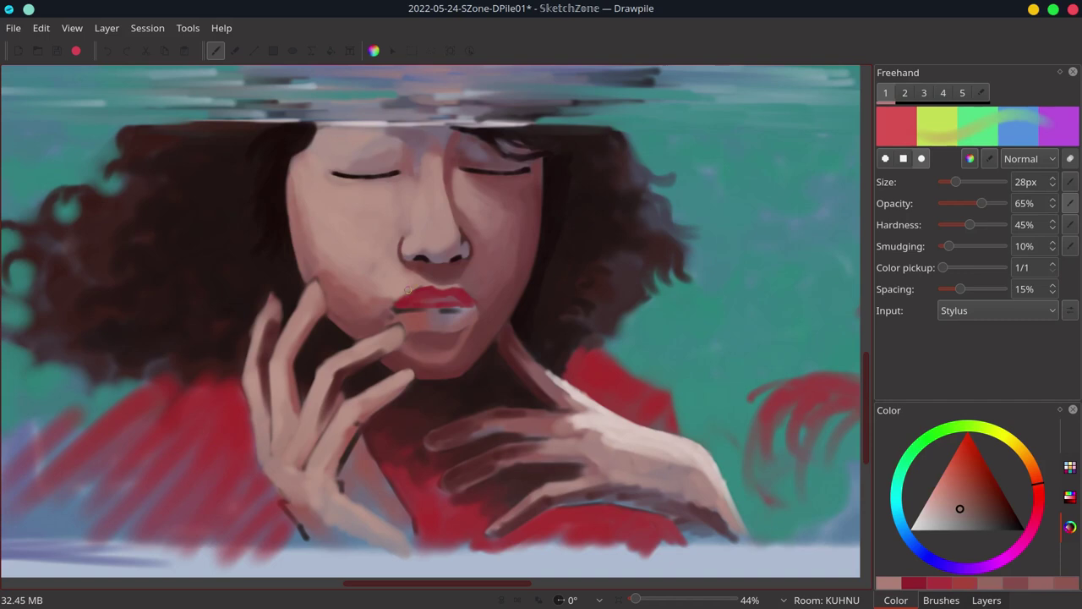
# Sample a dark tone from the mouth and paint a dark line between the lips from corner to corner
pyautogui.keyDown('ctrl'); pyautogui.click(476, 281); pyautogui.keyUp('ctrl')
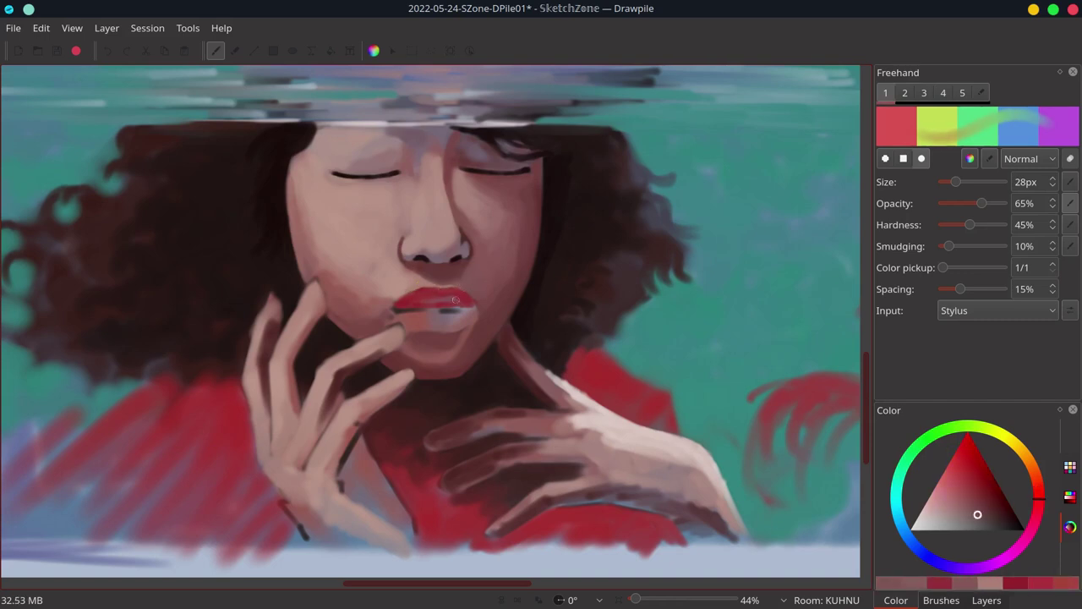
pyautogui.keyDown('ctrl'); pyautogui.click(431, 312); pyautogui.keyUp('ctrl')
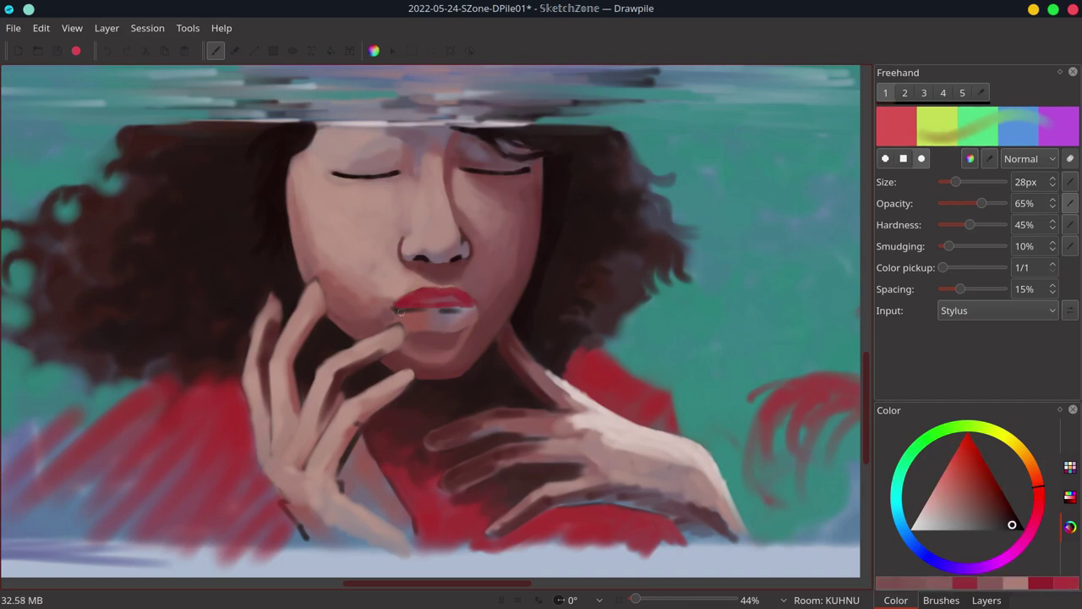
pyautogui.moveTo(399, 311); pyautogui.dragTo(479, 305)
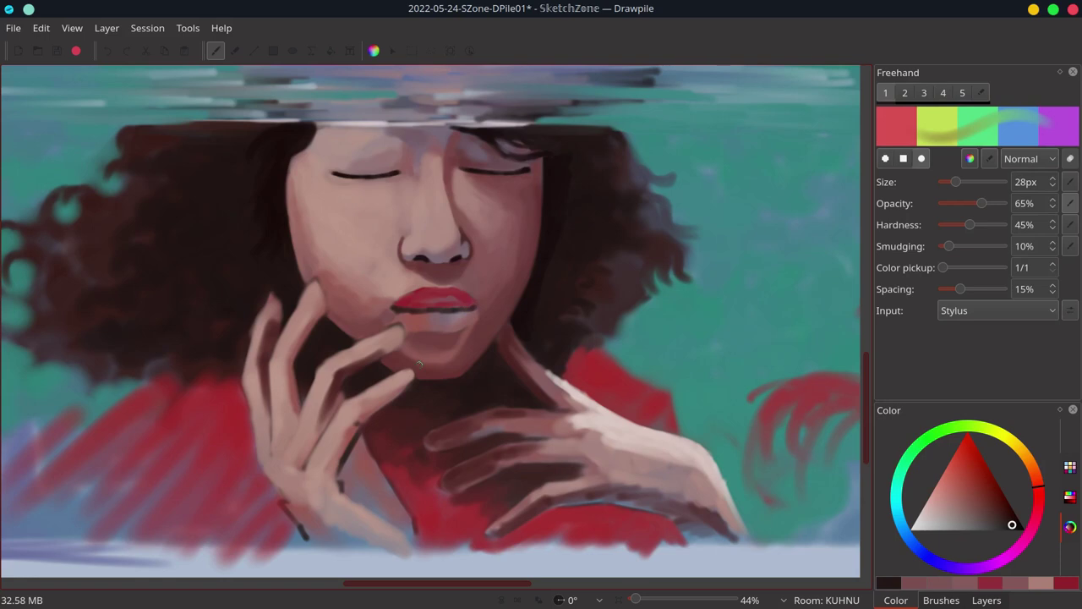
# Paint the upper lip in a darker red and fill the lower lip with a sampled red
pyautogui.click(1000, 508)
pyautogui.click(1038, 503)
pyautogui.moveTo(397, 314)
pyautogui.mouseDown()
pyautogui.moveTo(451, 295)
pyautogui.moveTo(436, 292)
pyautogui.moveTo(448, 284)
pyautogui.moveTo(453, 291)
pyautogui.moveTo(423, 295)
pyautogui.moveTo(470, 302)
pyautogui.moveTo(411, 306)
pyautogui.moveTo(402, 314)
pyautogui.mouseUp()
pyautogui.keyDown('ctrl'); pyautogui.click(411, 308); pyautogui.keyUp('ctrl')
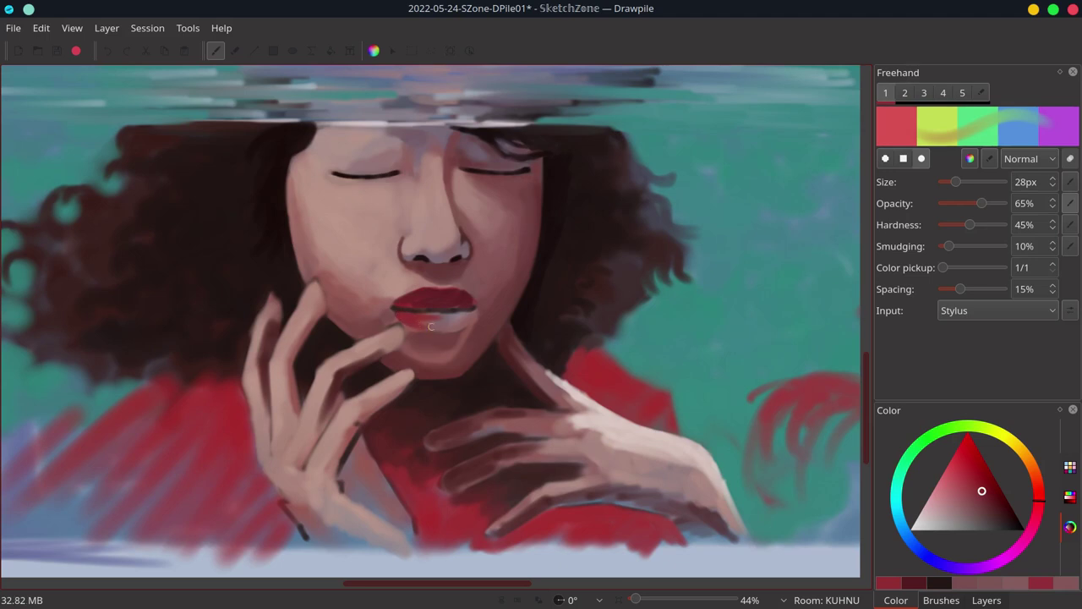
pyautogui.moveTo(423, 326)
pyautogui.mouseDown()
pyautogui.moveTo(469, 318)
pyautogui.moveTo(448, 329)
pyautogui.moveTo(467, 321)
pyautogui.moveTo(415, 315)
pyautogui.moveTo(463, 314)
pyautogui.moveTo(421, 321)
pyautogui.mouseUp()
# Redraw the line between the lips in sampled near-black at 17 px and sample tones beside the mouth corner
pyautogui.keyDown('ctrl'); pyautogui.click(538, 286); pyautogui.keyUp('ctrl')
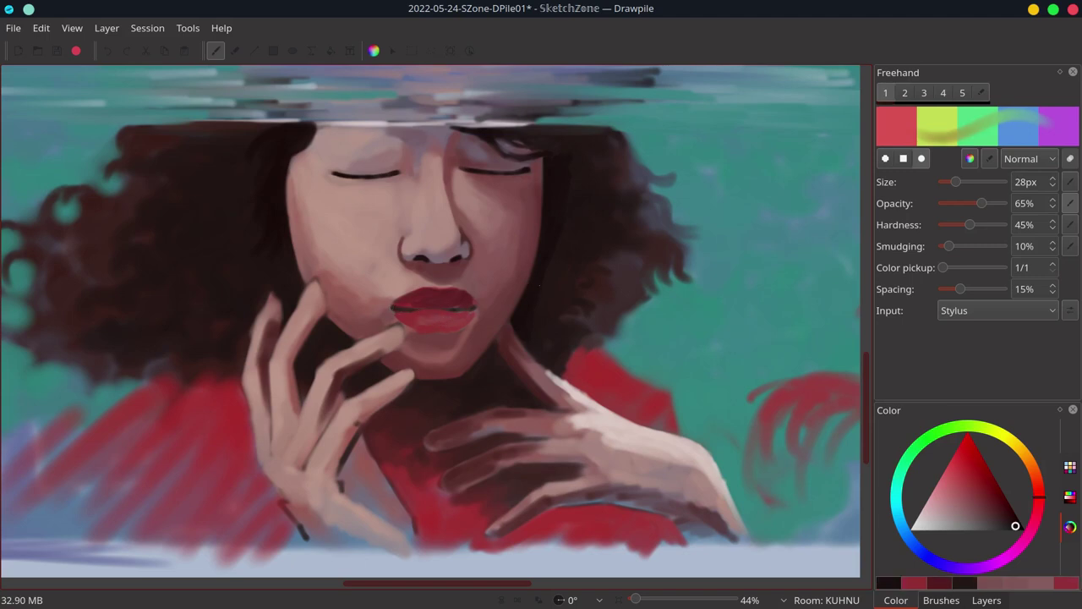
pyautogui.moveTo(955, 181); pyautogui.dragTo(950, 182)
pyautogui.moveTo(392, 309); pyautogui.dragTo(470, 309)
pyautogui.keyDown('ctrl'); pyautogui.click(478, 317); pyautogui.keyUp('ctrl')
pyautogui.keyDown('ctrl'); pyautogui.click(480, 320); pyautogui.keyUp('ctrl')
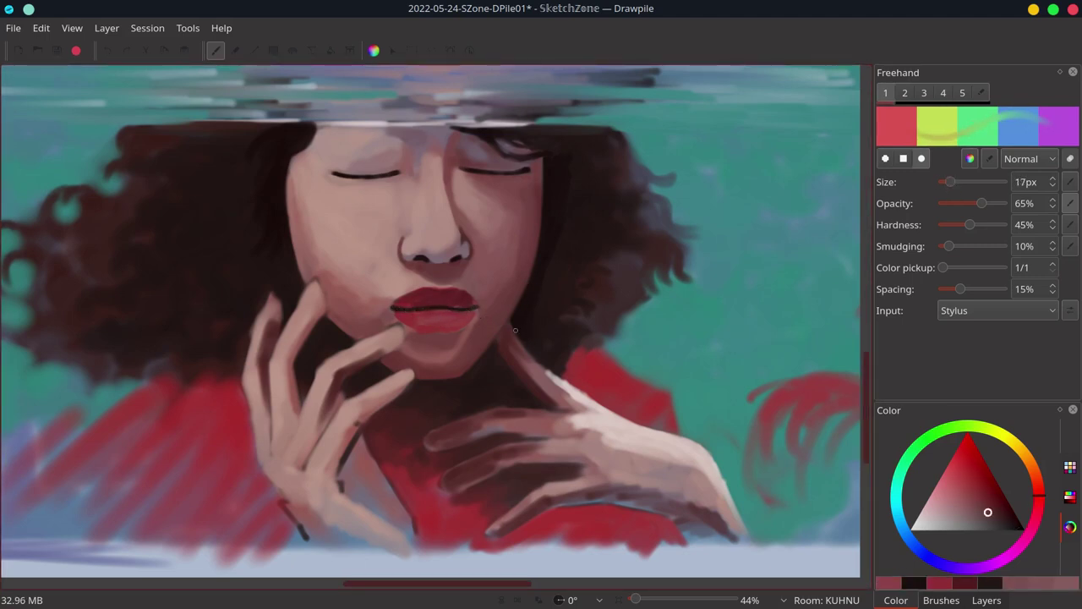
# Touch up the lower lip with sampled reds at 15 px and define its lower edge at 18 px
pyautogui.keyDown('ctrl'); pyautogui.click(475, 319); pyautogui.keyUp('ctrl')
pyautogui.press('[')
pyautogui.press('[')
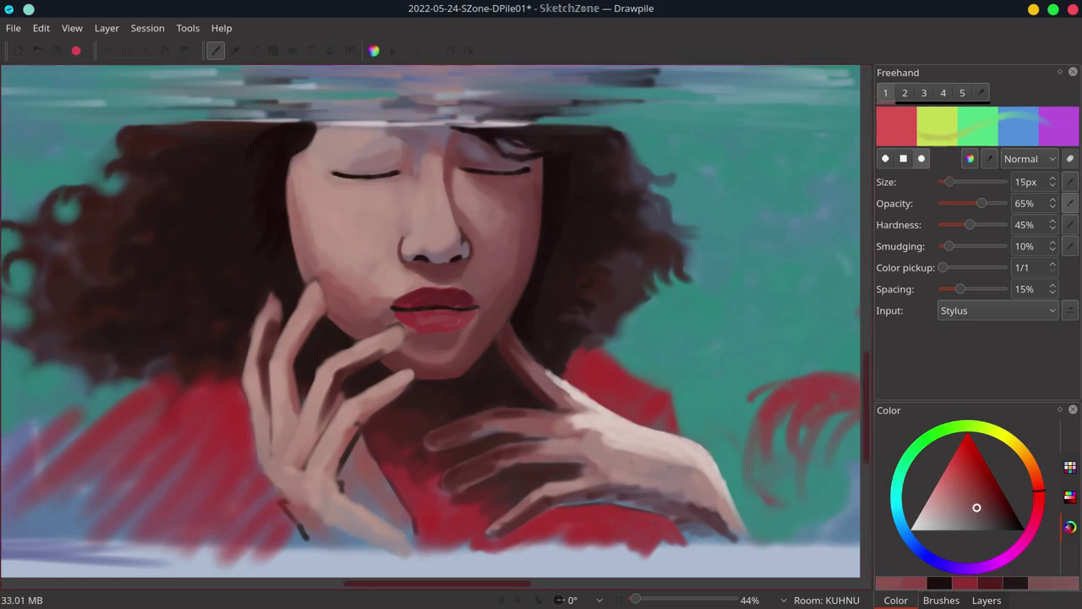
pyautogui.press(']')
pyautogui.press(']')
pyautogui.press(']')
pyautogui.keyDown('ctrl'); pyautogui.click(439, 336); pyautogui.keyUp('ctrl')
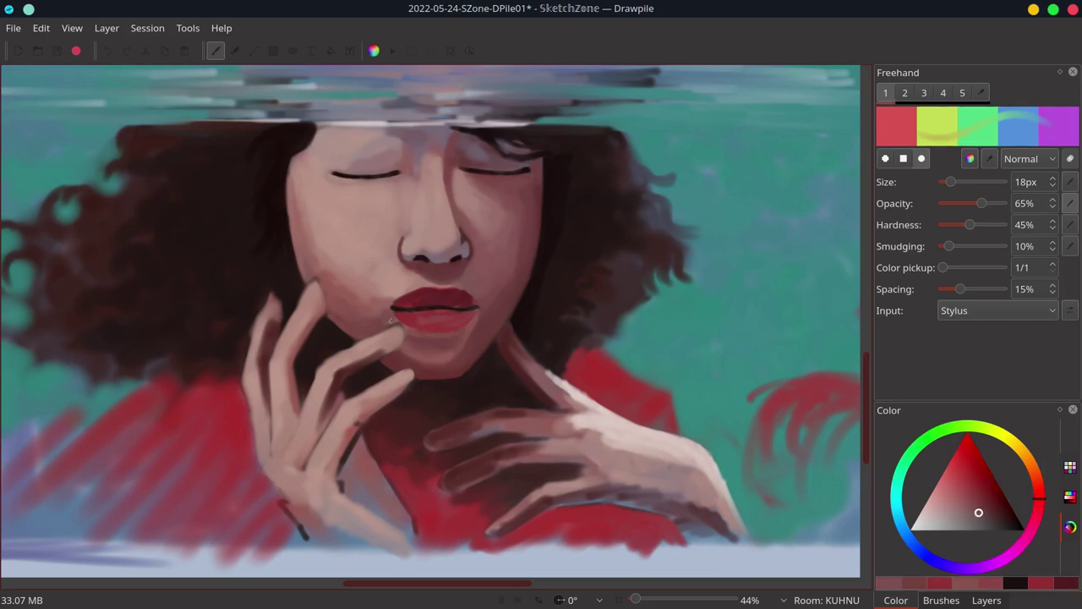
# Refine the upper lip and mouth corners with sampled reds and darks, and add a pale pink highlight to the lower lip
pyautogui.keyDown('ctrl'); pyautogui.click(413, 325); pyautogui.keyUp('ctrl')
pyautogui.keyDown('ctrl'); pyautogui.click(445, 291); pyautogui.keyUp('ctrl')
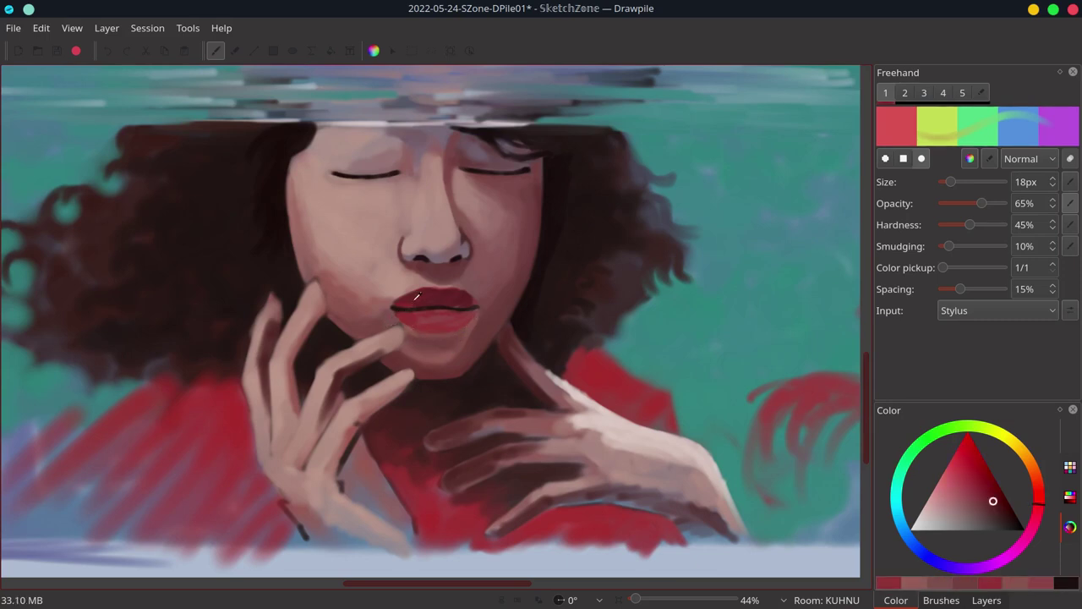
pyautogui.keyDown('ctrl'); pyautogui.click(405, 300); pyautogui.keyUp('ctrl')
pyautogui.keyDown('ctrl'); pyautogui.click(400, 307); pyautogui.keyUp('ctrl')
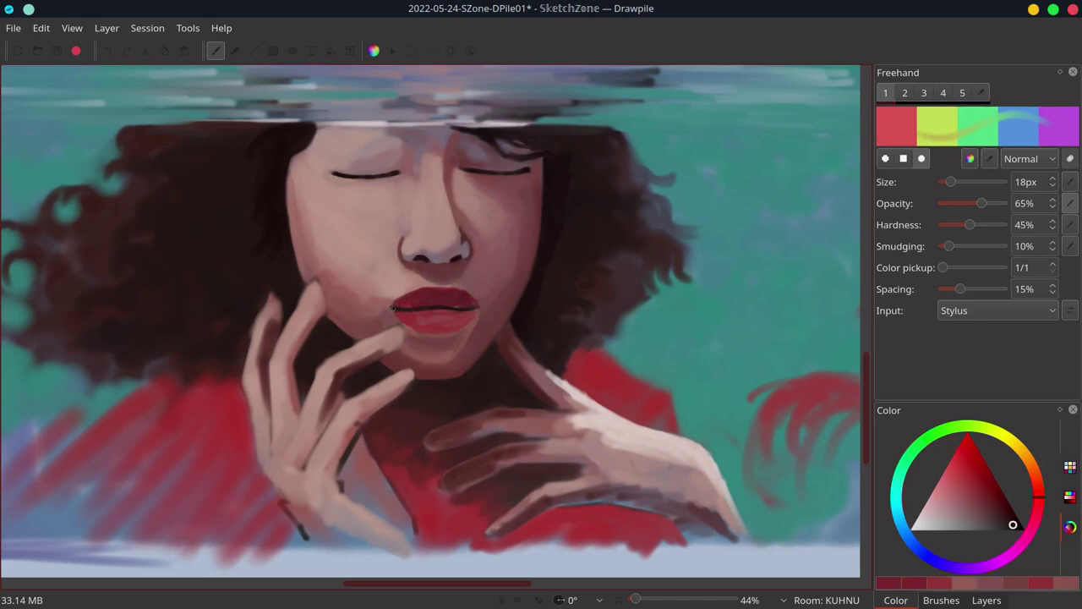
pyautogui.keyDown('ctrl'); pyautogui.click(452, 298); pyautogui.keyUp('ctrl')
pyautogui.keyDown('ctrl'); pyautogui.click(473, 298); pyautogui.keyUp('ctrl')
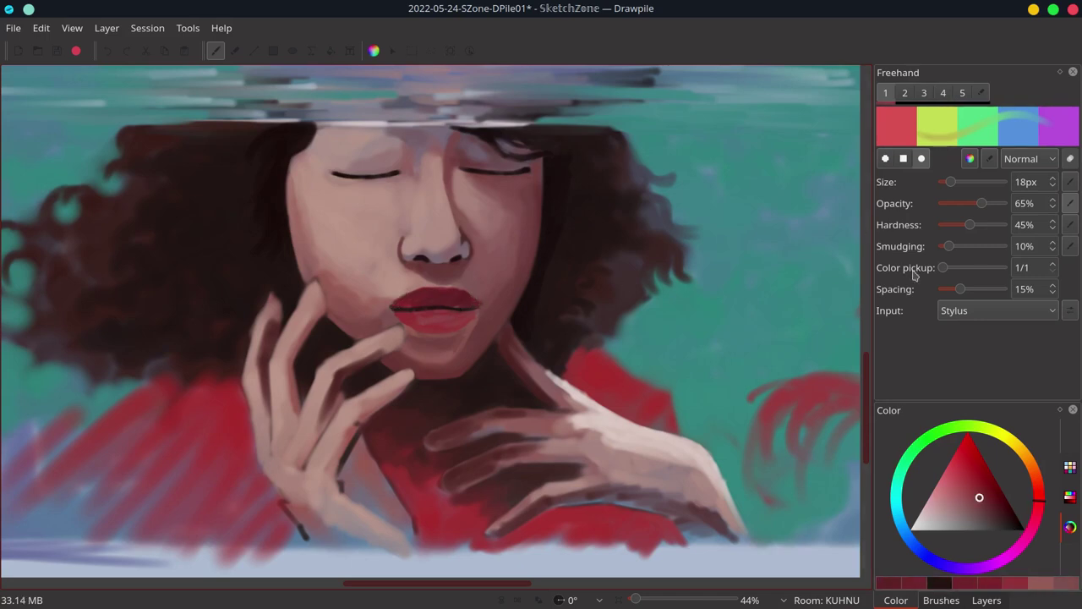
pyautogui.keyDown('ctrl'); pyautogui.click(419, 317); pyautogui.keyUp('ctrl')
pyautogui.moveTo(419, 316); pyautogui.dragTo(417, 317)
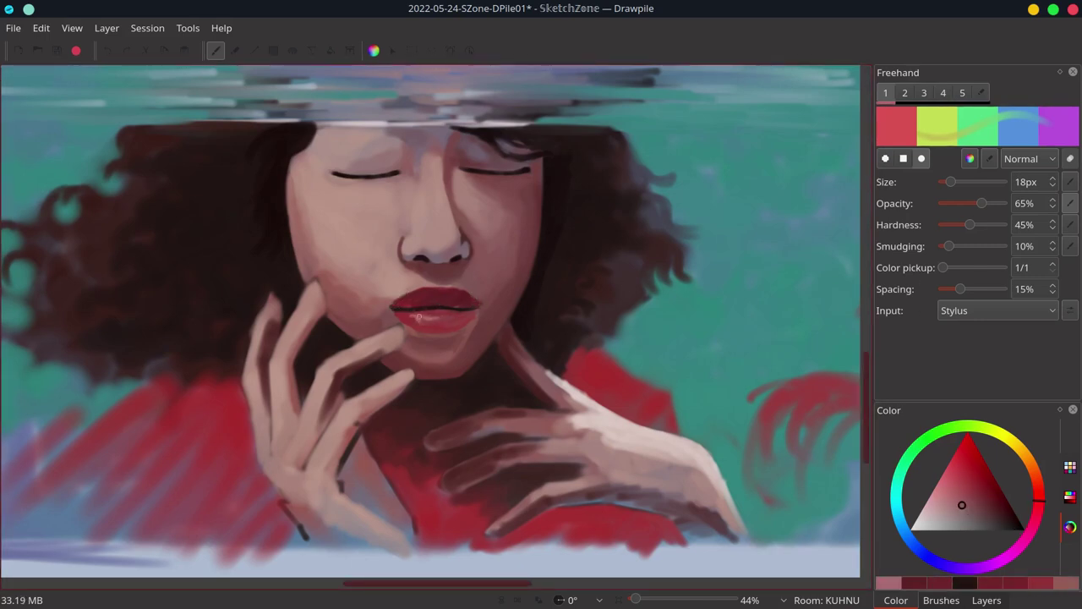
# Sample the lit skin of the hand and highlight the left nostril wing with a 24 px brush
pyautogui.keyDown('ctrl'); pyautogui.click(621, 414); pyautogui.keyUp('ctrl')
pyautogui.press(']')
pyautogui.press(']')
pyautogui.press(']')
pyautogui.press(']')
pyautogui.press(']')
pyautogui.press(']')
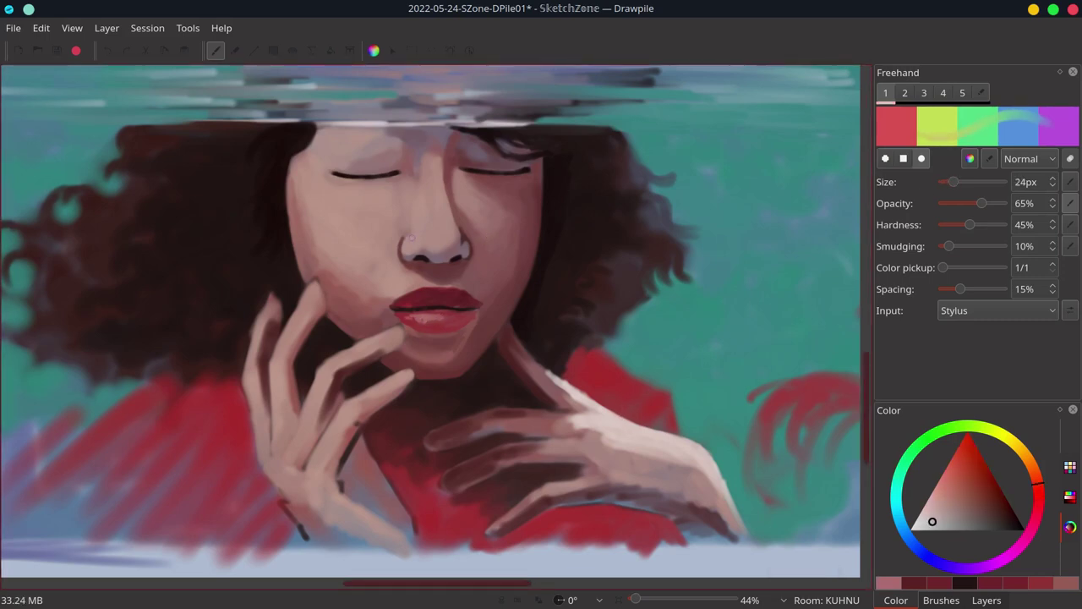
pyautogui.moveTo(411, 240); pyautogui.dragTo(413, 242)
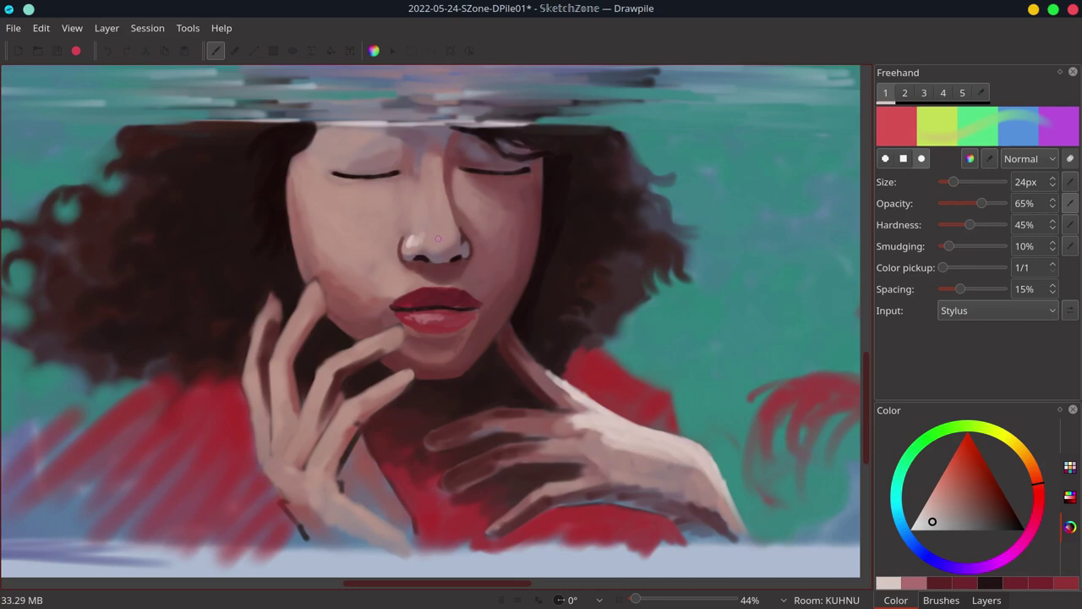
# Enlarge the brush to 33 px and paint a pale highlight down the bridge of the nose
pyautogui.press(']')
pyautogui.press(']')
pyautogui.press(']')
pyautogui.press(']')
pyautogui.press(']')
pyautogui.press(']')
pyautogui.press(']')
pyautogui.press(']')
pyautogui.press(']')
pyautogui.moveTo(428, 199); pyautogui.dragTo(433, 245)
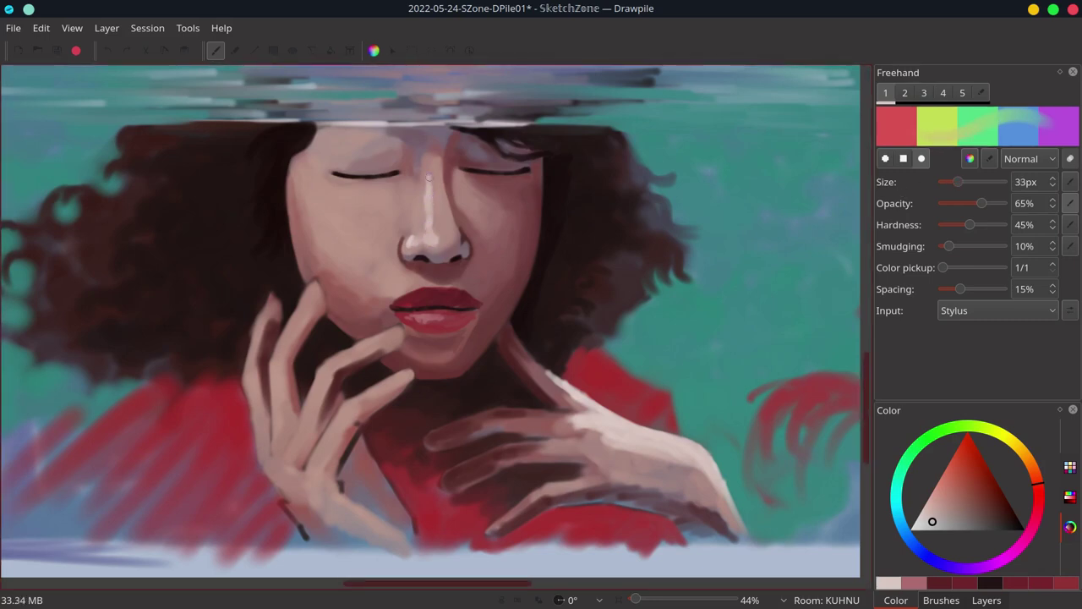
# Soften the nose bridge highlight and the pale edge above the upper lip with sampled skin tones at 26 px
pyautogui.click(936, 187)
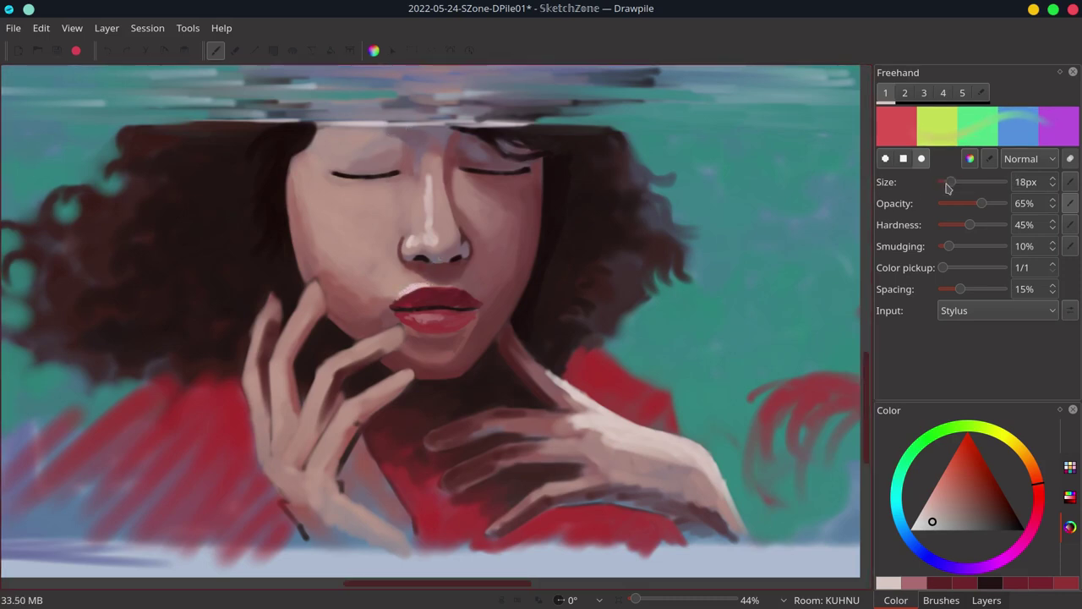
pyautogui.moveTo(947, 184); pyautogui.dragTo(950, 184)
pyautogui.keyDown('ctrl'); pyautogui.click(445, 196); pyautogui.keyUp('ctrl')
pyautogui.moveTo(430, 176); pyautogui.dragTo(434, 212)
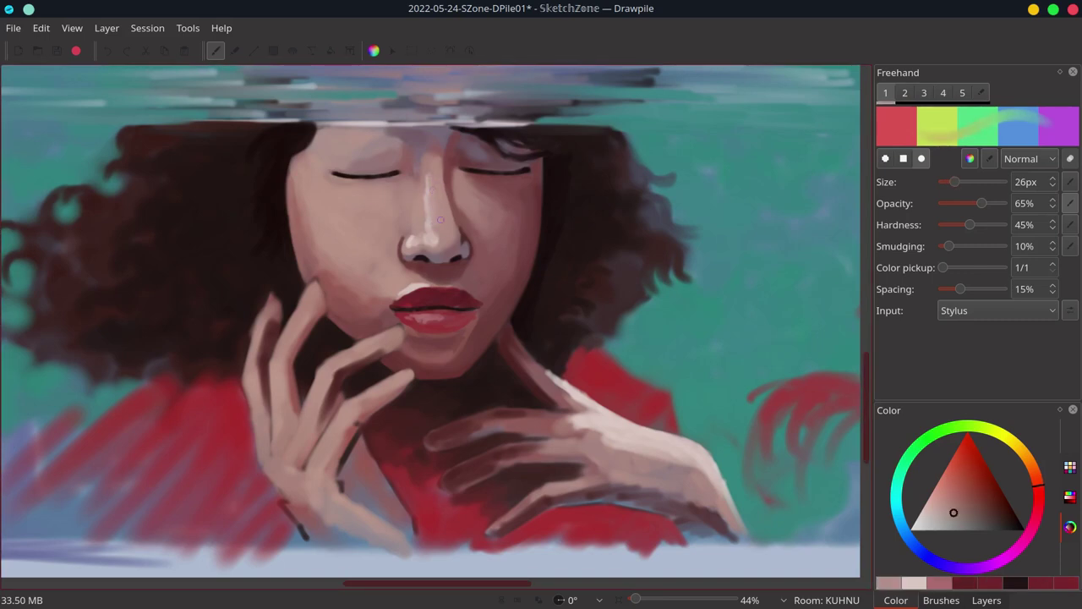
pyautogui.keyDown('ctrl'); pyautogui.click(392, 286); pyautogui.keyUp('ctrl')
pyautogui.moveTo(409, 285); pyautogui.dragTo(398, 291)
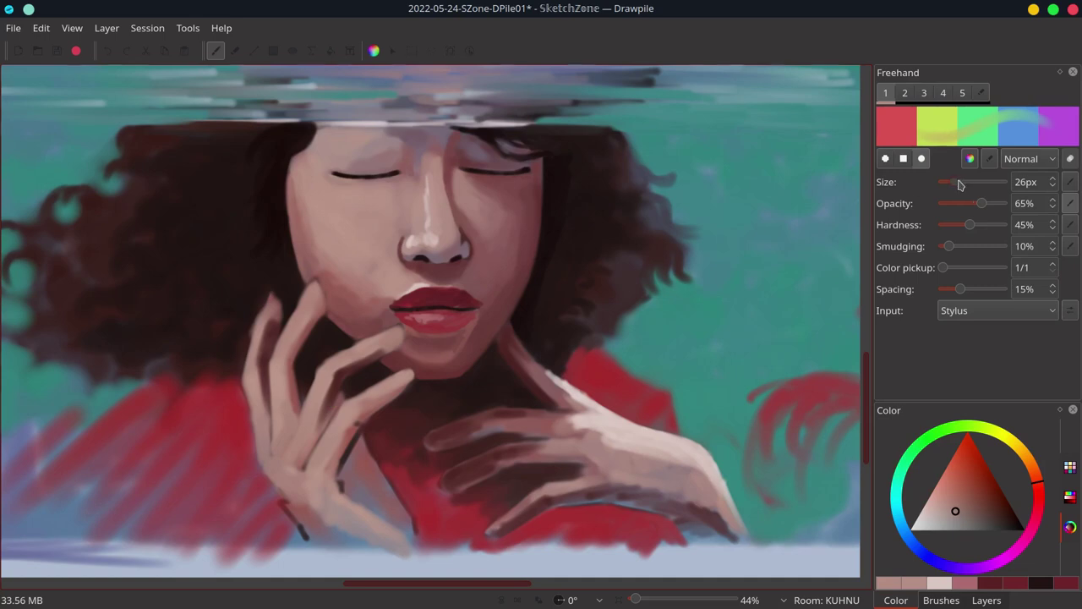
# Shade the skin under the lower lip and beside the right mouth corner with sampled tones at 37 px
pyautogui.moveTo(957, 184); pyautogui.dragTo(961, 184)
pyautogui.keyDown('ctrl'); pyautogui.click(452, 339); pyautogui.keyUp('ctrl')
pyautogui.keyDown('ctrl'); pyautogui.click(447, 355); pyautogui.keyUp('ctrl')
pyautogui.moveTo(451, 341)
pyautogui.mouseDown()
pyautogui.moveTo(447, 354)
pyautogui.moveTo(471, 339)
pyautogui.mouseUp()
pyautogui.keyDown('ctrl'); pyautogui.click(475, 337); pyautogui.keyUp('ctrl')
pyautogui.moveTo(471, 340); pyautogui.dragTo(480, 321)
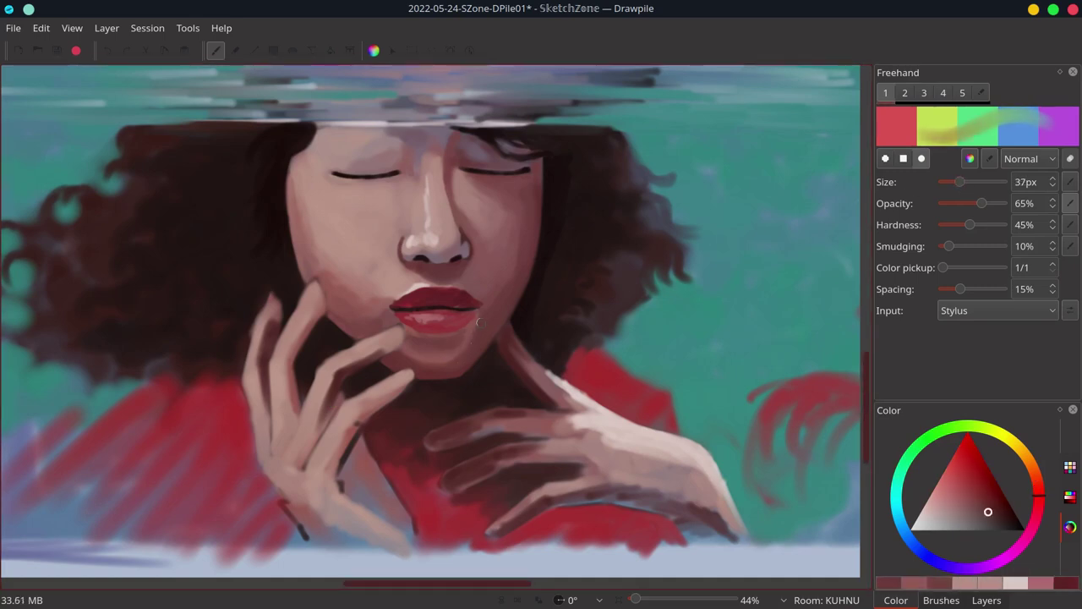
# Sample the shaded chin tone and darken the chin beside the fingertip touching it
pyautogui.keyDown('ctrl'); pyautogui.click(449, 362); pyautogui.keyUp('ctrl')
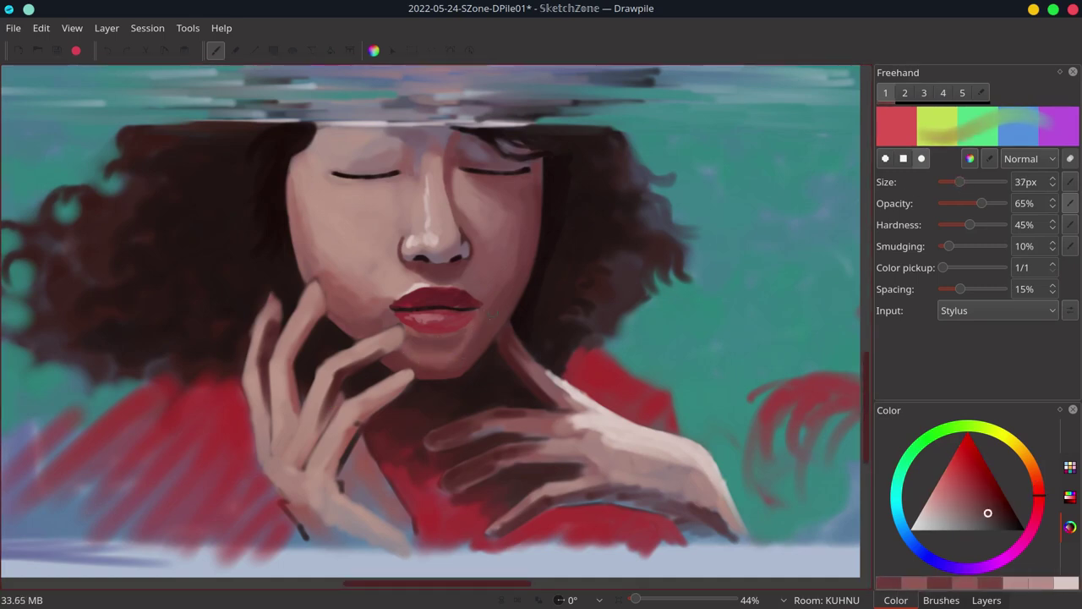
pyautogui.keyDown('ctrl'); pyautogui.click(441, 362); pyautogui.keyUp('ctrl')
pyautogui.moveTo(408, 336); pyautogui.dragTo(413, 350)
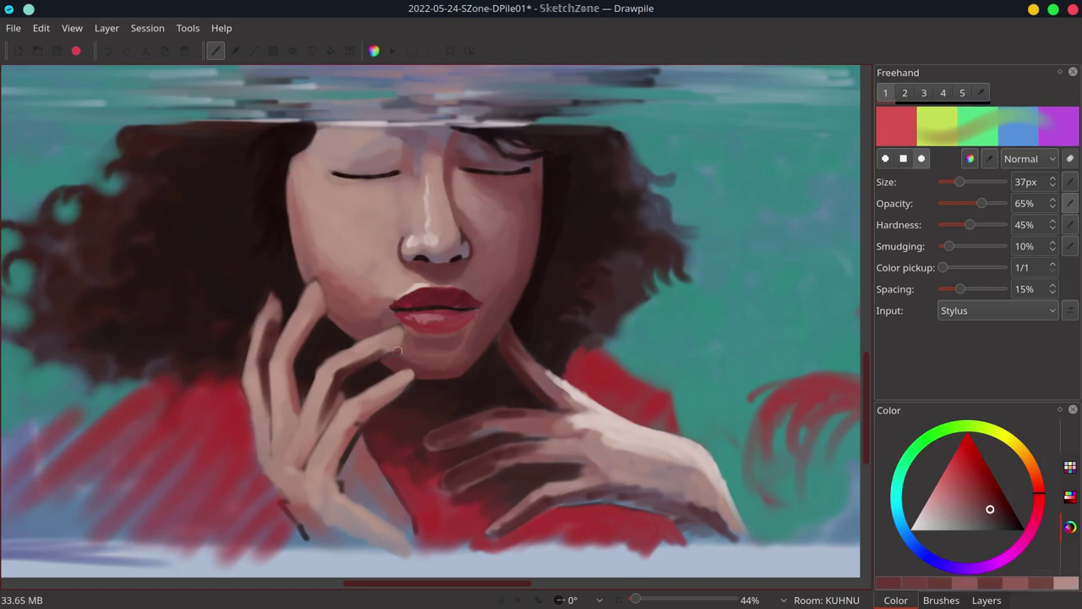
# Reshape the tip and upper edge of the finger touching the chin with sampled tones at 23 px
pyautogui.keyDown('ctrl'); pyautogui.click(394, 342); pyautogui.keyUp('ctrl')
pyautogui.moveTo(961, 183); pyautogui.dragTo(953, 183)
pyautogui.keyDown('ctrl'); pyautogui.click(343, 347); pyautogui.keyUp('ctrl')
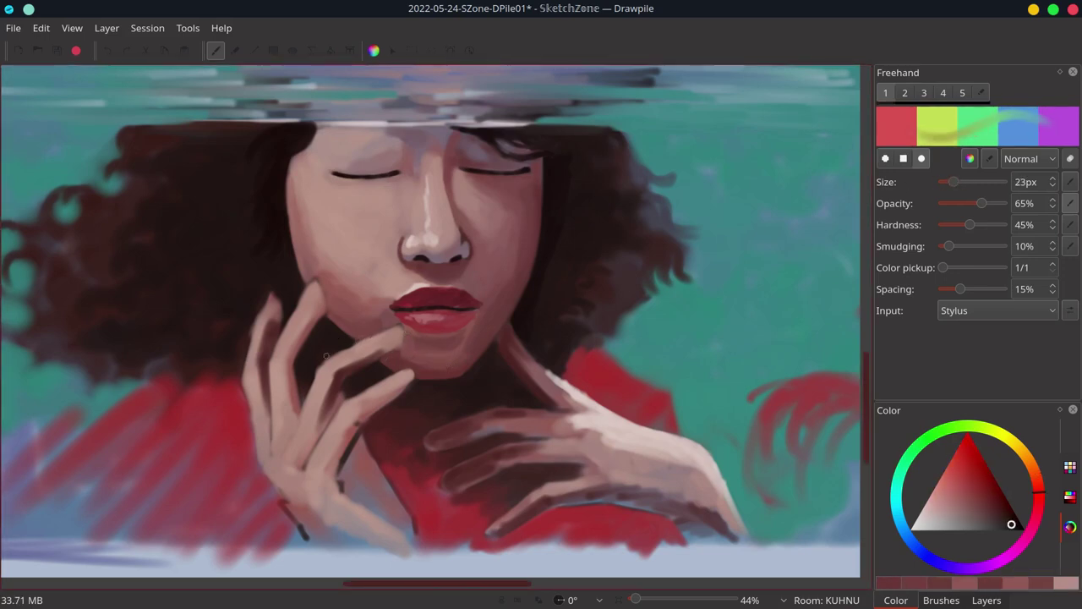
pyautogui.keyDown('ctrl'); pyautogui.click(339, 356); pyautogui.keyUp('ctrl')
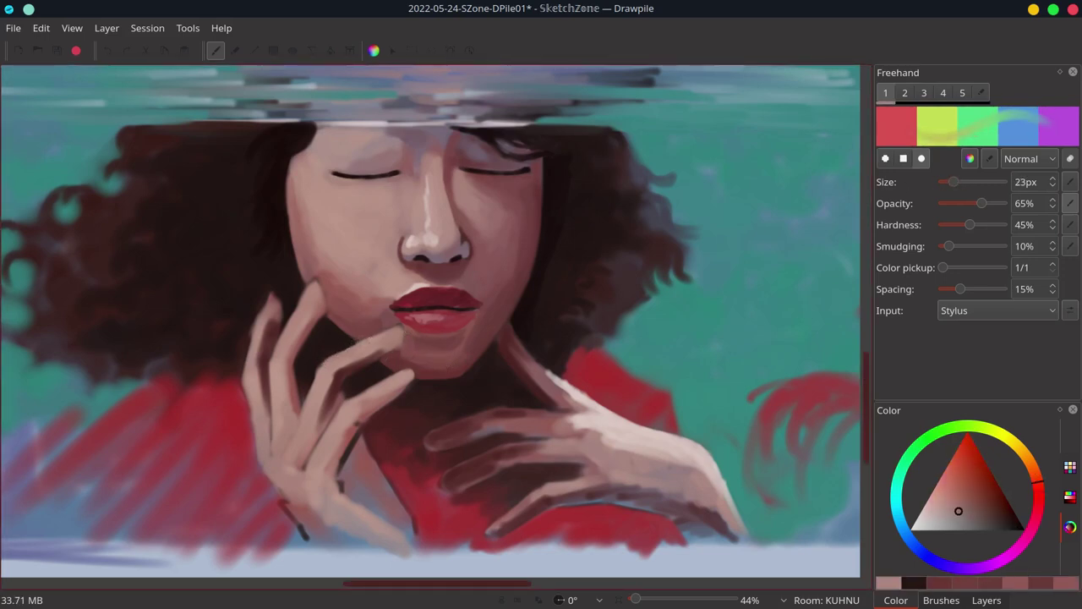
pyautogui.keyDown('ctrl'); pyautogui.click(399, 348); pyautogui.keyUp('ctrl')
pyautogui.moveTo(404, 348)
pyautogui.mouseDown()
pyautogui.moveTo(401, 337)
pyautogui.moveTo(360, 358)
pyautogui.moveTo(390, 353)
pyautogui.mouseUp()
# Shade the underside of the finger touching the chin with sampled light and dark tones
pyautogui.keyDown('ctrl'); pyautogui.click(384, 340); pyautogui.keyUp('ctrl')
pyautogui.keyDown('ctrl'); pyautogui.click(349, 367); pyautogui.keyUp('ctrl')
pyautogui.keyDown('ctrl'); pyautogui.click(392, 355); pyautogui.keyUp('ctrl')
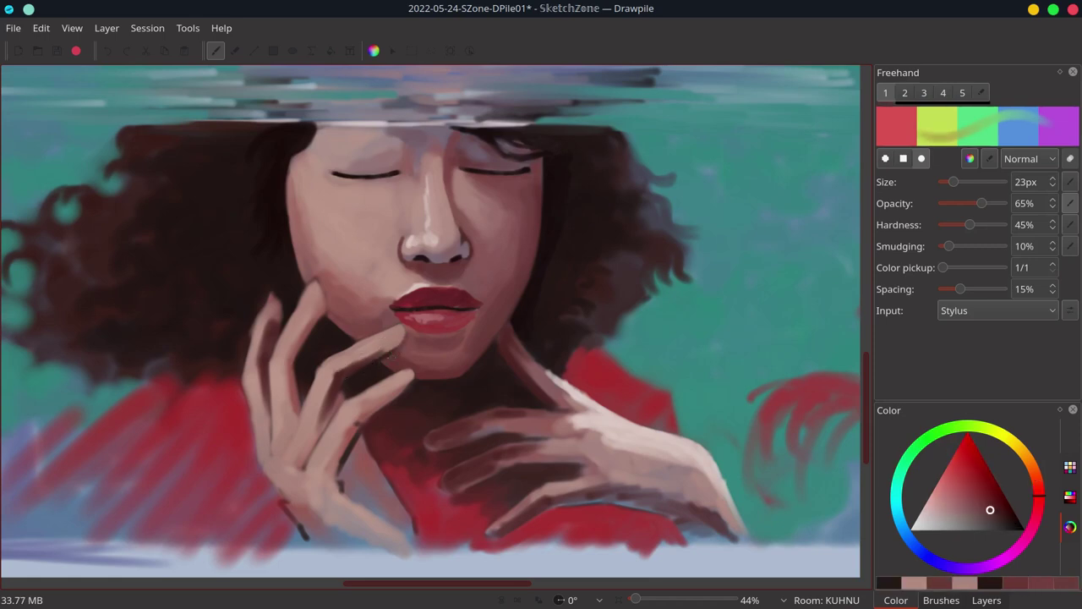
pyautogui.keyDown('ctrl'); pyautogui.click(380, 357); pyautogui.keyUp('ctrl')
pyautogui.keyDown('ctrl'); pyautogui.click(391, 345); pyautogui.keyUp('ctrl')
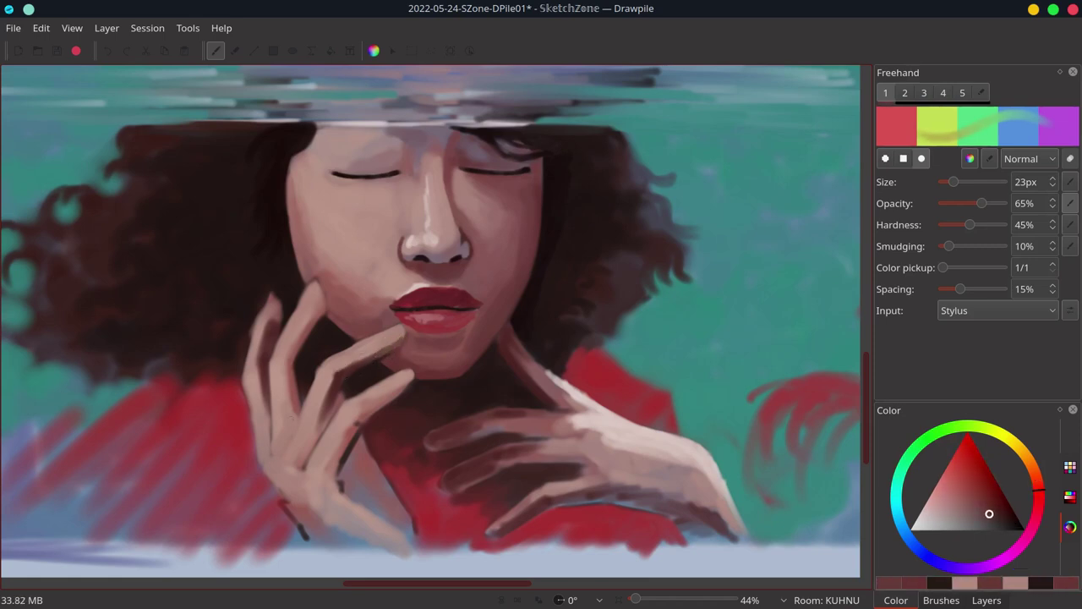
# Refine the shadow below the bent knuckle of the finger touching the chin with sampled dark tones
pyautogui.keyDown('ctrl'); pyautogui.click(354, 371); pyautogui.keyUp('ctrl')
pyautogui.keyDown('ctrl'); pyautogui.click(336, 394); pyautogui.keyUp('ctrl')
pyautogui.keyDown('ctrl'); pyautogui.click(334, 388); pyautogui.keyUp('ctrl')
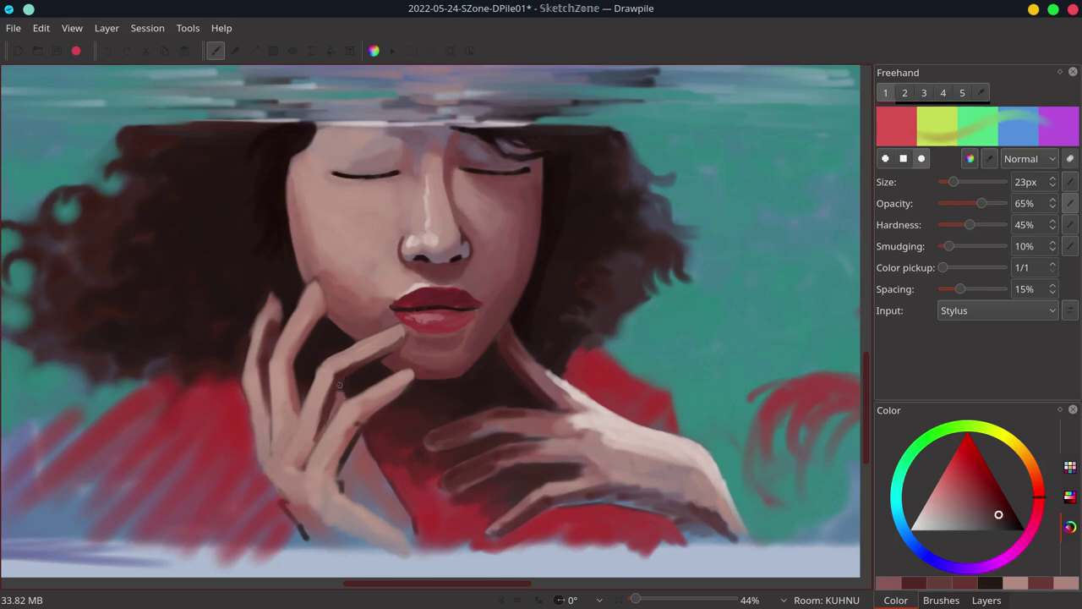
# Paint a rounded thumb tip in shaded skin tone in the dark gap between the raised fingers
pyautogui.keyDown('ctrl'); pyautogui.click(310, 374); pyautogui.keyUp('ctrl')
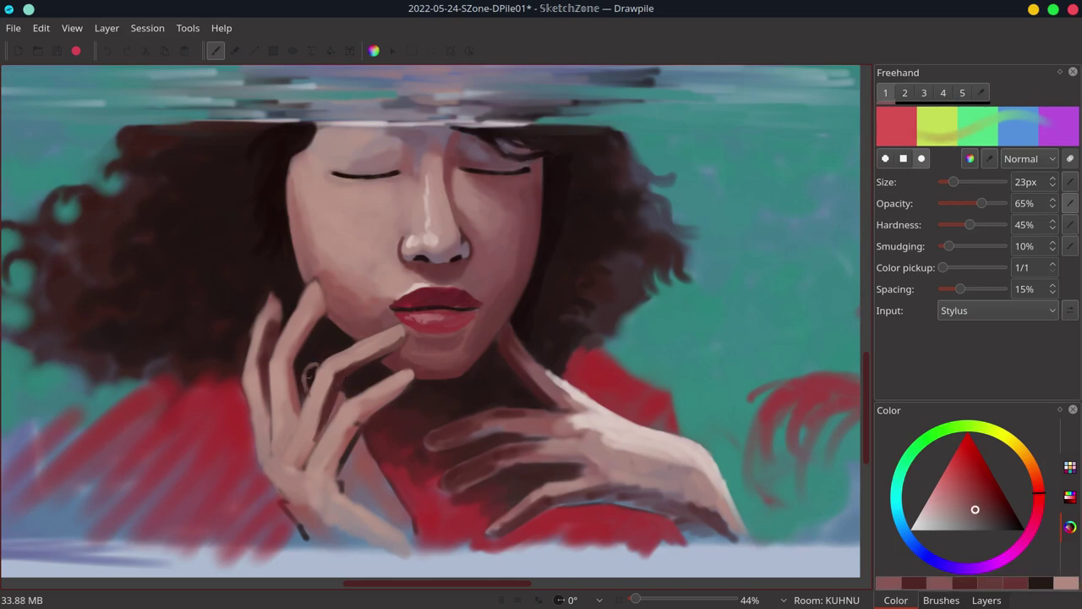
pyautogui.keyDown('ctrl'); pyautogui.click(300, 423); pyautogui.keyUp('ctrl')
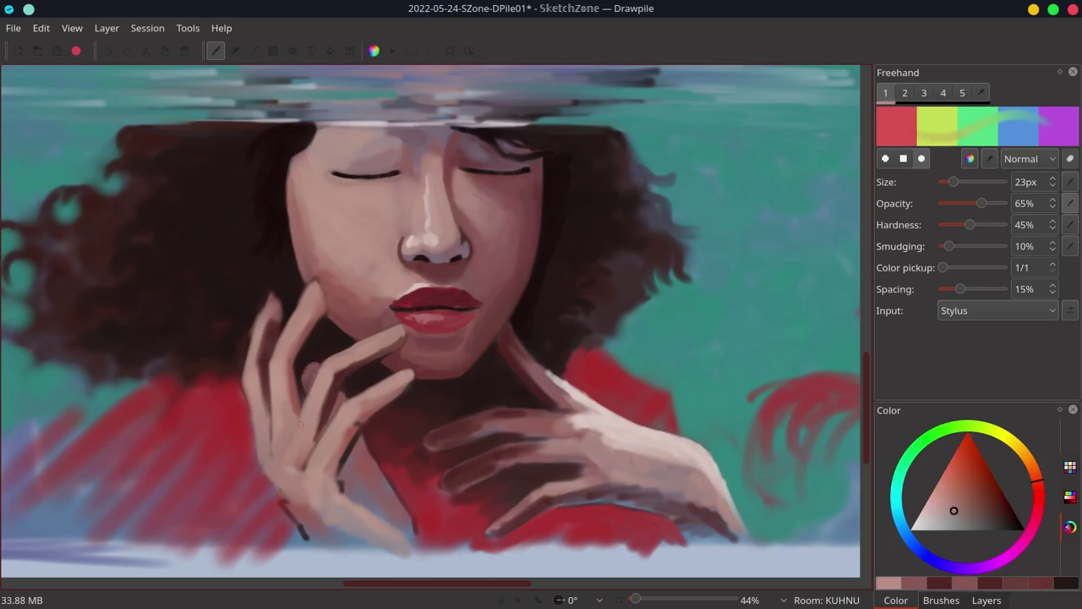
pyautogui.keyDown('ctrl'); pyautogui.click(304, 363); pyautogui.keyUp('ctrl')
# Lighten the sampled skin tone and highlight the upper edge of the lowest finger of the raised hand
pyautogui.keyDown('ctrl'); pyautogui.click(347, 393); pyautogui.keyUp('ctrl')
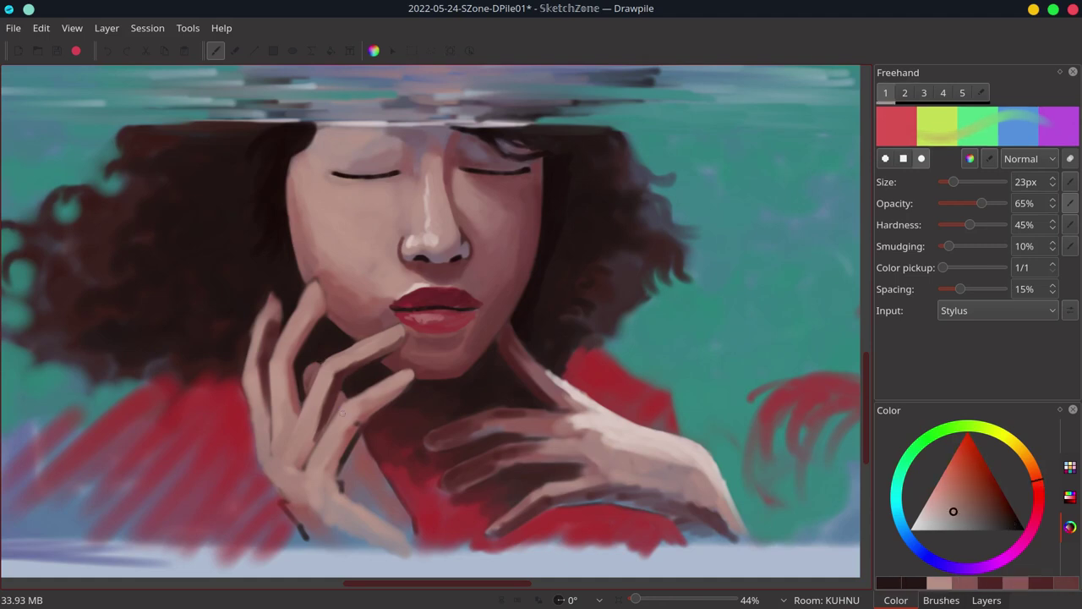
pyautogui.keyDown('ctrl'); pyautogui.click(369, 495); pyautogui.keyUp('ctrl')
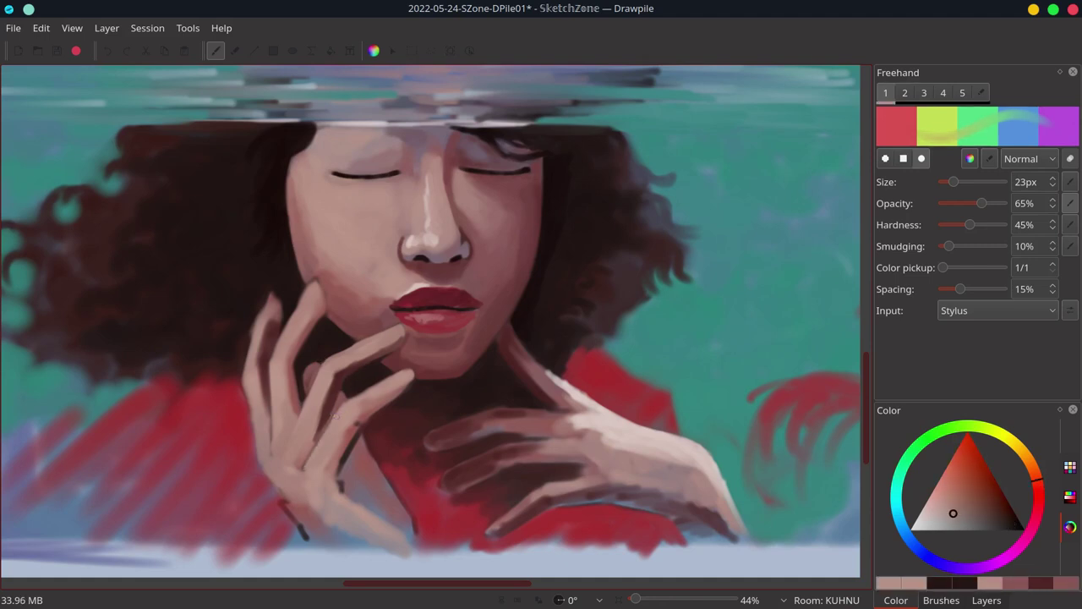
pyautogui.click(946, 517)
pyautogui.moveTo(322, 442); pyautogui.dragTo(309, 463)
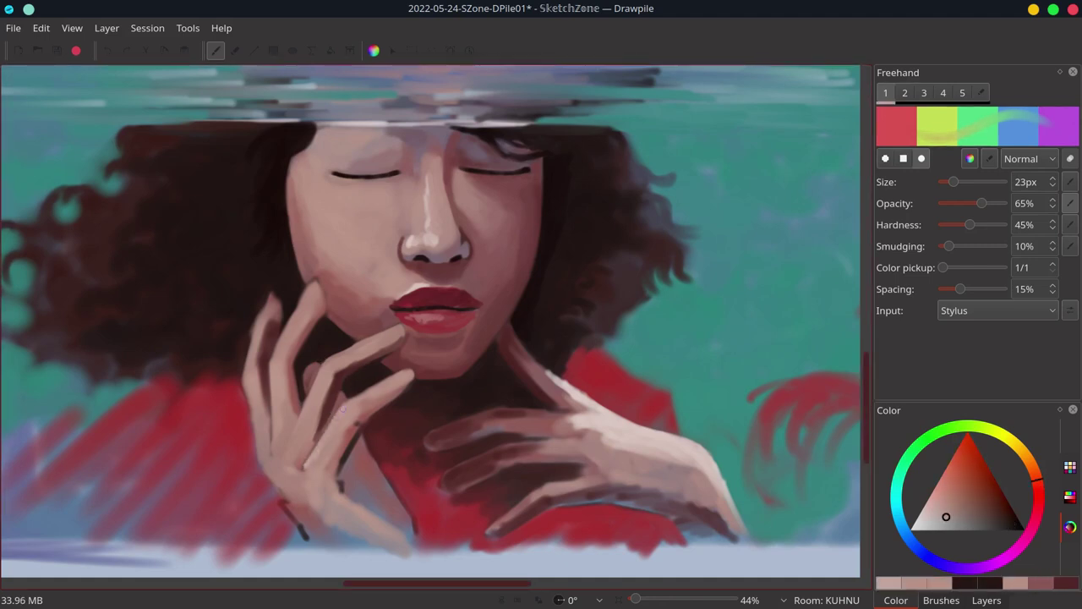
pyautogui.moveTo(345, 409); pyautogui.dragTo(308, 463)
pyautogui.moveTo(381, 385); pyautogui.dragTo(358, 396)
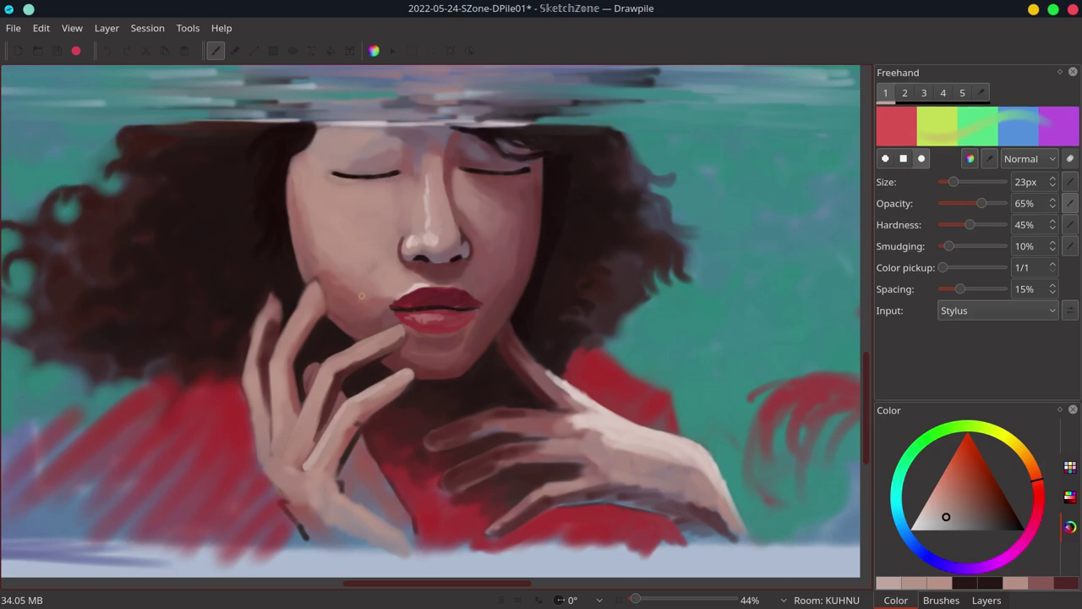
# Highlight the other fingers of the raised hand with the same pale skin tone
pyautogui.moveTo(338, 355)
pyautogui.mouseDown()
pyautogui.moveTo(367, 341)
pyautogui.moveTo(306, 402)
pyautogui.mouseUp()
pyautogui.moveTo(281, 344); pyautogui.dragTo(273, 362)
pyautogui.moveTo(299, 301)
pyautogui.mouseDown()
pyautogui.moveTo(275, 378)
pyautogui.moveTo(273, 364)
pyautogui.moveTo(272, 419)
pyautogui.mouseUp()
pyautogui.moveTo(299, 304)
pyautogui.mouseDown()
pyautogui.moveTo(323, 286)
pyautogui.moveTo(325, 313)
pyautogui.moveTo(303, 276)
pyautogui.moveTo(291, 312)
pyautogui.moveTo(303, 292)
pyautogui.moveTo(299, 317)
pyautogui.moveTo(321, 316)
pyautogui.moveTo(301, 364)
pyautogui.moveTo(323, 317)
pyautogui.moveTo(339, 319)
pyautogui.moveTo(311, 328)
pyautogui.mouseUp()
# Clean up the contour of the fingertip touching the cheek with sampled skin and dark tones
pyautogui.keyDown('ctrl'); pyautogui.click(338, 291); pyautogui.keyUp('ctrl')
pyautogui.keyDown('ctrl'); pyautogui.click(312, 274); pyautogui.keyUp('ctrl')
pyautogui.keyDown('ctrl'); pyautogui.click(312, 273); pyautogui.keyUp('ctrl')
pyautogui.keyDown('ctrl'); pyautogui.click(293, 284); pyautogui.keyUp('ctrl')
pyautogui.keyDown('ctrl'); pyautogui.click(294, 290); pyautogui.keyUp('ctrl')
pyautogui.keyDown('ctrl'); pyautogui.click(323, 326); pyautogui.keyUp('ctrl')
# Refine the jaw edge beside the finger touching the cheek with sampled dark and cheek tones
pyautogui.keyDown('ctrl'); pyautogui.click(300, 362); pyautogui.keyUp('ctrl')
pyautogui.keyDown('ctrl'); pyautogui.click(329, 306); pyautogui.keyUp('ctrl')
pyautogui.keyDown('ctrl'); pyautogui.click(330, 323); pyautogui.keyUp('ctrl')
pyautogui.keyDown('ctrl'); pyautogui.click(326, 315); pyautogui.keyUp('ctrl')
pyautogui.keyDown('ctrl'); pyautogui.click(332, 306); pyautogui.keyUp('ctrl')
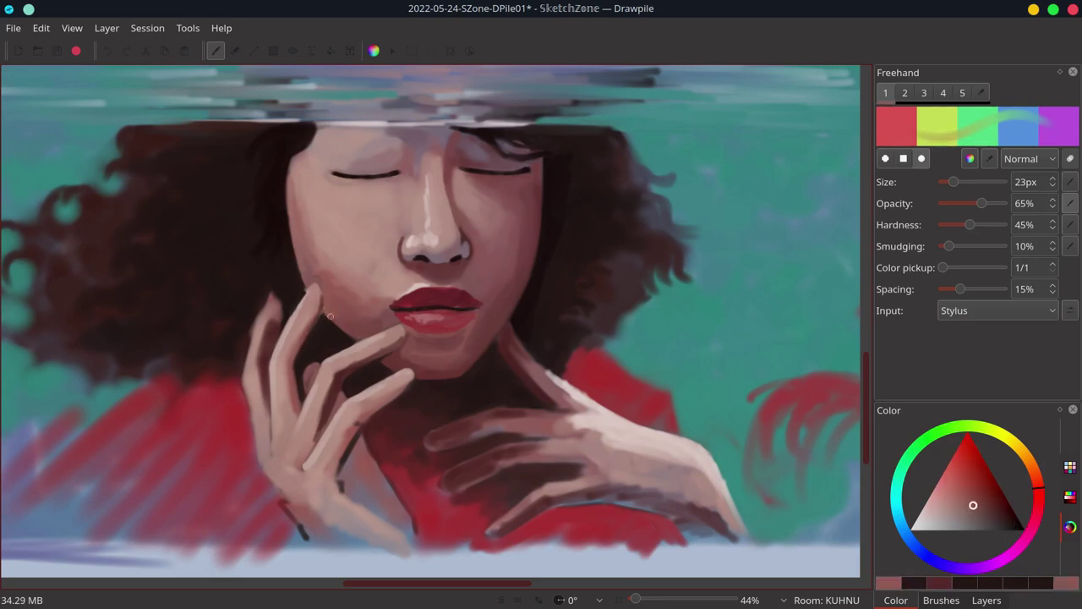
pyautogui.keyDown('ctrl'); pyautogui.click(331, 315); pyautogui.keyUp('ctrl')
# Touch up the tips of the two outermost raised fingers with sampled skin and hair tones
pyautogui.keyDown('ctrl'); pyautogui.click(308, 282); pyautogui.keyUp('ctrl')
pyautogui.keyDown('ctrl'); pyautogui.click(306, 288); pyautogui.keyUp('ctrl')
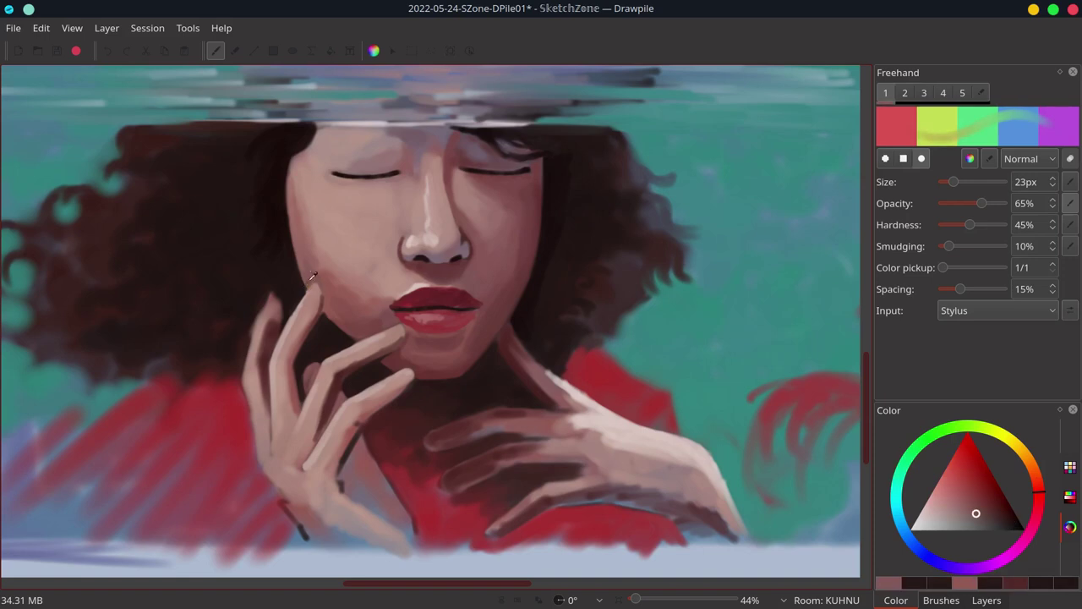
pyautogui.keyDown('ctrl'); pyautogui.click(311, 281); pyautogui.keyUp('ctrl')
pyautogui.keyDown('ctrl'); pyautogui.click(314, 284); pyautogui.keyUp('ctrl')
pyautogui.keyDown('ctrl'); pyautogui.click(272, 306); pyautogui.keyUp('ctrl')
pyautogui.keyDown('ctrl'); pyautogui.click(270, 302); pyautogui.keyUp('ctrl')
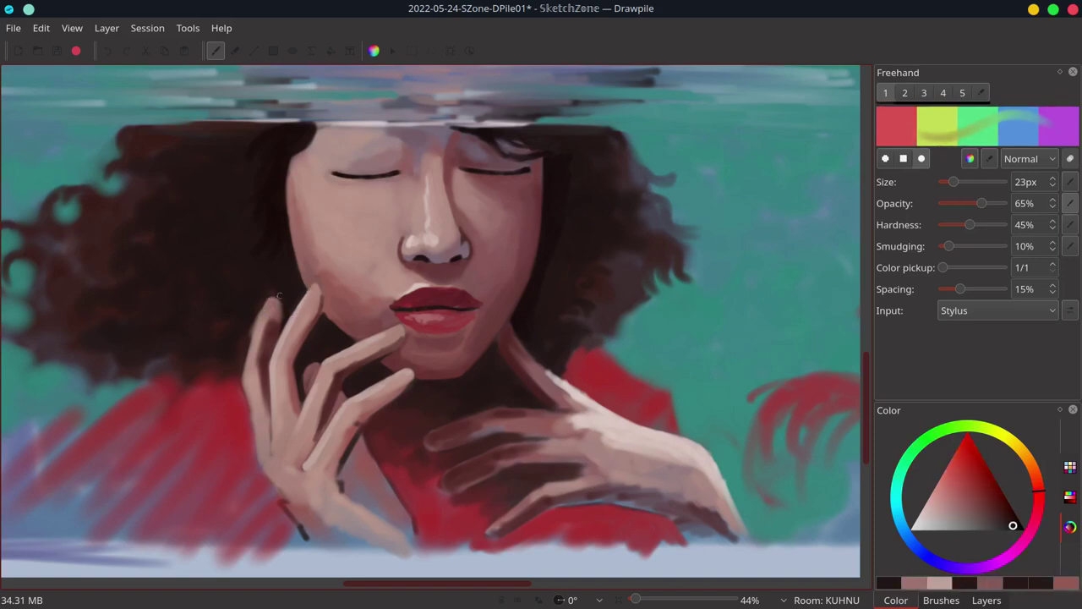
# Refine the contour and light side of the outermost raised finger with sampled dark hair and skin tones
pyautogui.keyDown('ctrl'); pyautogui.click(277, 298); pyautogui.keyUp('ctrl')
pyautogui.keyDown('ctrl'); pyautogui.click(269, 318); pyautogui.keyUp('ctrl')
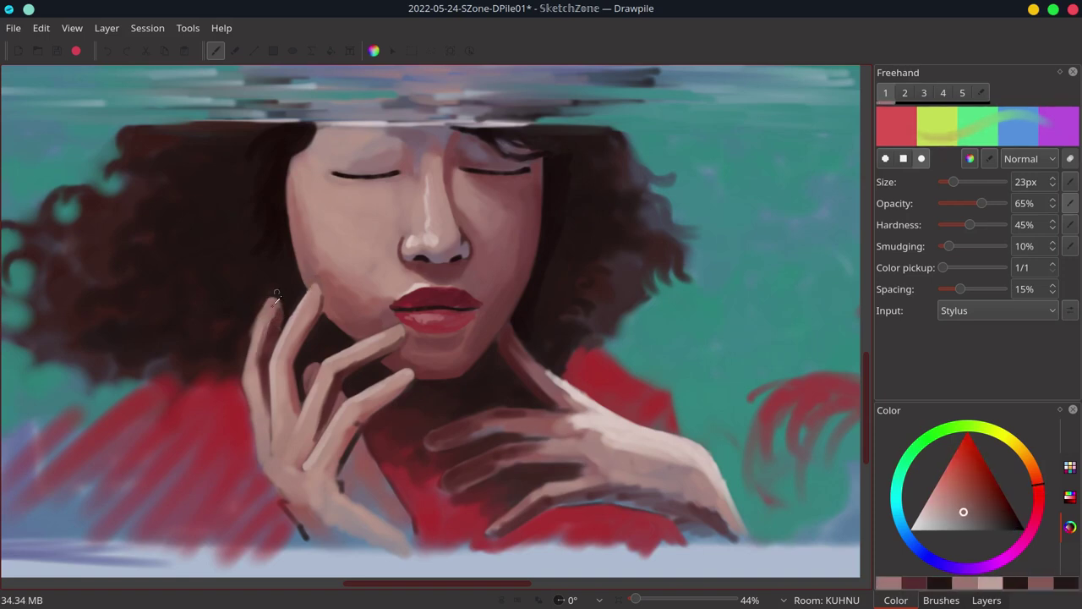
pyautogui.keyDown('ctrl'); pyautogui.click(263, 296); pyautogui.keyUp('ctrl')
pyautogui.keyDown('ctrl'); pyautogui.click(257, 338); pyautogui.keyUp('ctrl')
pyautogui.moveTo(264, 299)
pyautogui.mouseDown()
pyautogui.moveTo(244, 388)
pyautogui.moveTo(251, 413)
pyautogui.mouseUp()
pyautogui.keyDown('ctrl'); pyautogui.click(258, 422); pyautogui.keyUp('ctrl')
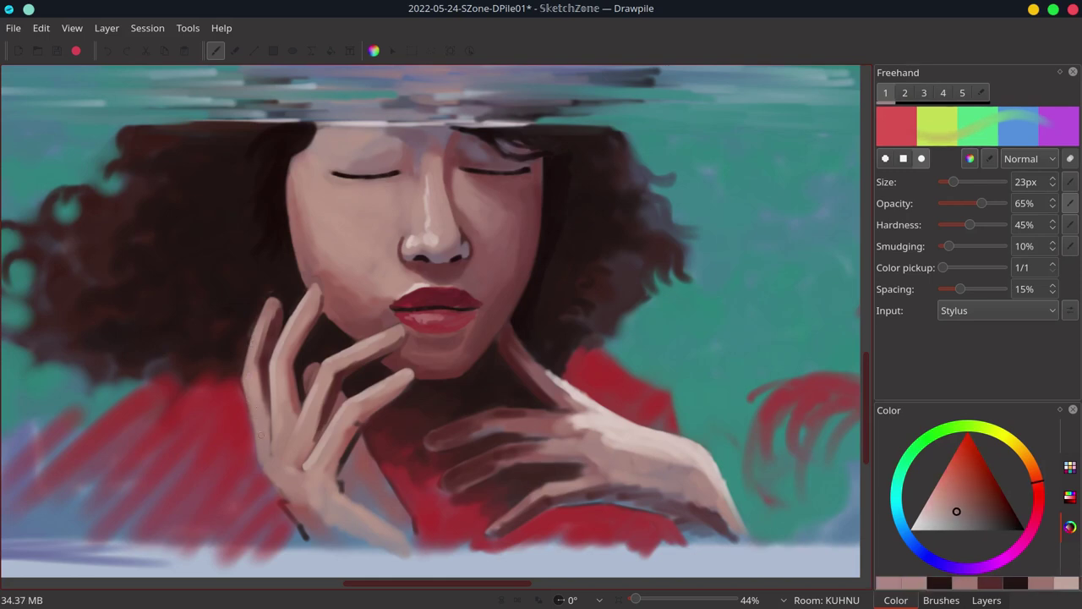
pyautogui.keyDown('ctrl'); pyautogui.click(278, 374); pyautogui.keyUp('ctrl')
pyautogui.moveTo(259, 324); pyautogui.dragTo(257, 331)
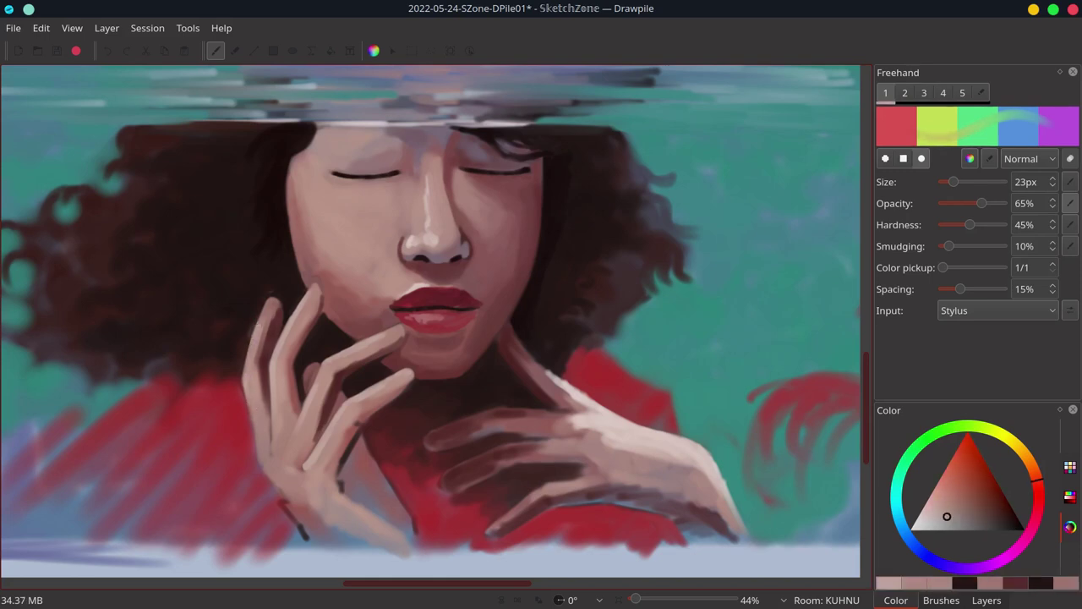
pyautogui.keyDown('ctrl'); pyautogui.click(247, 385); pyautogui.keyUp('ctrl')
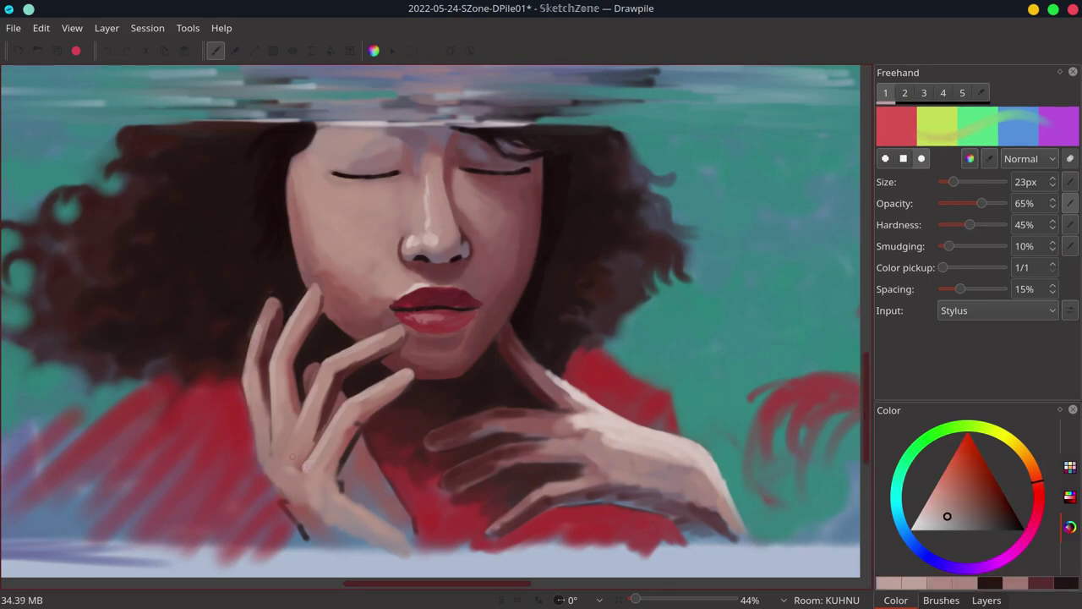
# Lighten the knuckle area of the raised hand and darken the gap between its outer fingers, reducing the brush to 21 px
pyautogui.click(961, 183)
pyautogui.moveTo(305, 415)
pyautogui.mouseDown()
pyautogui.moveTo(286, 467)
pyautogui.moveTo(298, 455)
pyautogui.mouseUp()
pyautogui.moveTo(276, 407)
pyautogui.mouseDown()
pyautogui.moveTo(266, 469)
pyautogui.moveTo(271, 455)
pyautogui.moveTo(285, 474)
pyautogui.moveTo(307, 470)
pyautogui.moveTo(274, 463)
pyautogui.moveTo(273, 411)
pyautogui.mouseUp()
pyautogui.keyDown('ctrl'); pyautogui.click(271, 394); pyautogui.keyUp('ctrl')
pyautogui.moveTo(958, 182); pyautogui.dragTo(952, 182)
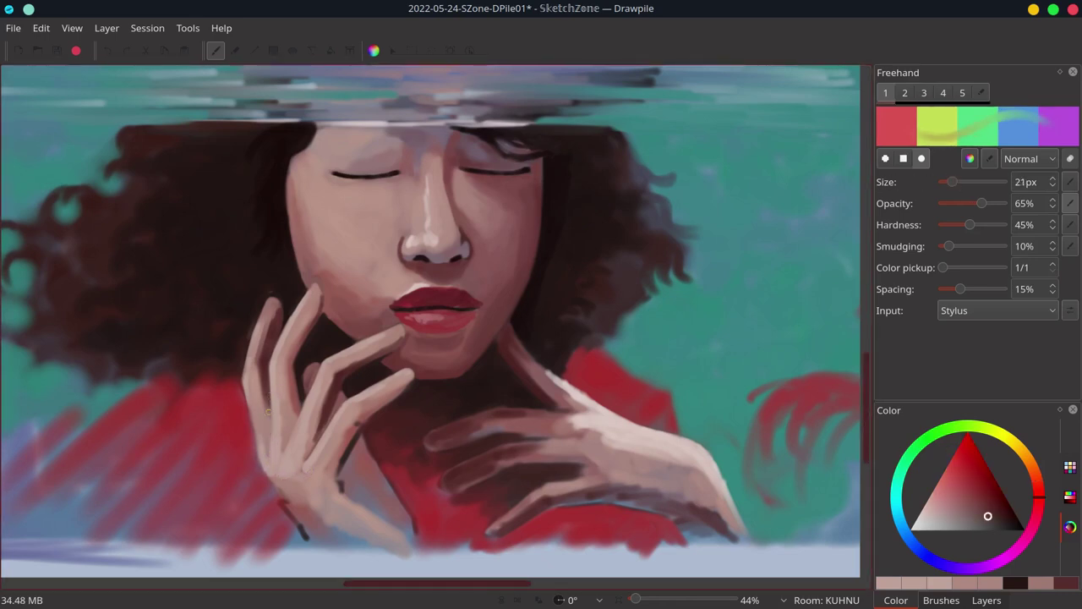
pyautogui.moveTo(269, 407)
pyautogui.mouseDown()
pyautogui.moveTo(270, 447)
pyautogui.moveTo(274, 436)
pyautogui.moveTo(257, 428)
pyautogui.moveTo(257, 465)
pyautogui.mouseUp()
# Clean up the outer edge of the raised hand below its outermost finger with sampled skin and clothing-red tones
pyautogui.keyDown('ctrl'); pyautogui.click(275, 424); pyautogui.keyUp('ctrl')
pyautogui.keyDown('ctrl'); pyautogui.click(255, 425); pyautogui.keyUp('ctrl')
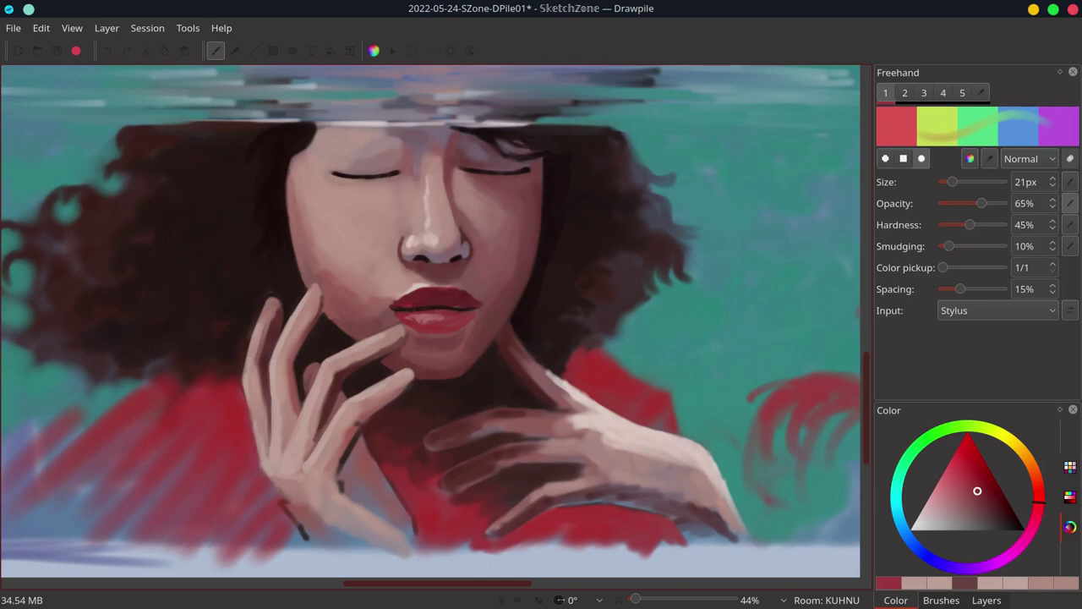
pyautogui.keyDown('ctrl'); pyautogui.click(272, 468); pyautogui.keyUp('ctrl')
pyautogui.keyDown('ctrl'); pyautogui.click(250, 423); pyautogui.keyUp('ctrl')
pyautogui.moveTo(256, 425); pyautogui.dragTo(258, 454)
pyautogui.moveTo(245, 394); pyautogui.dragTo(259, 448)
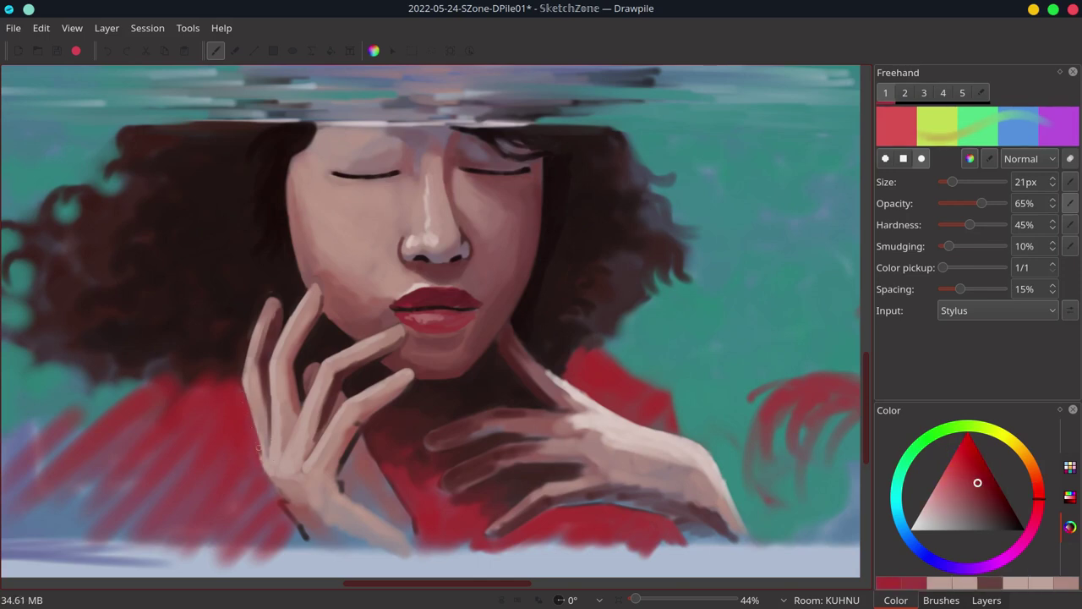
pyautogui.keyDown('ctrl'); pyautogui.click(288, 434); pyautogui.keyUp('ctrl')
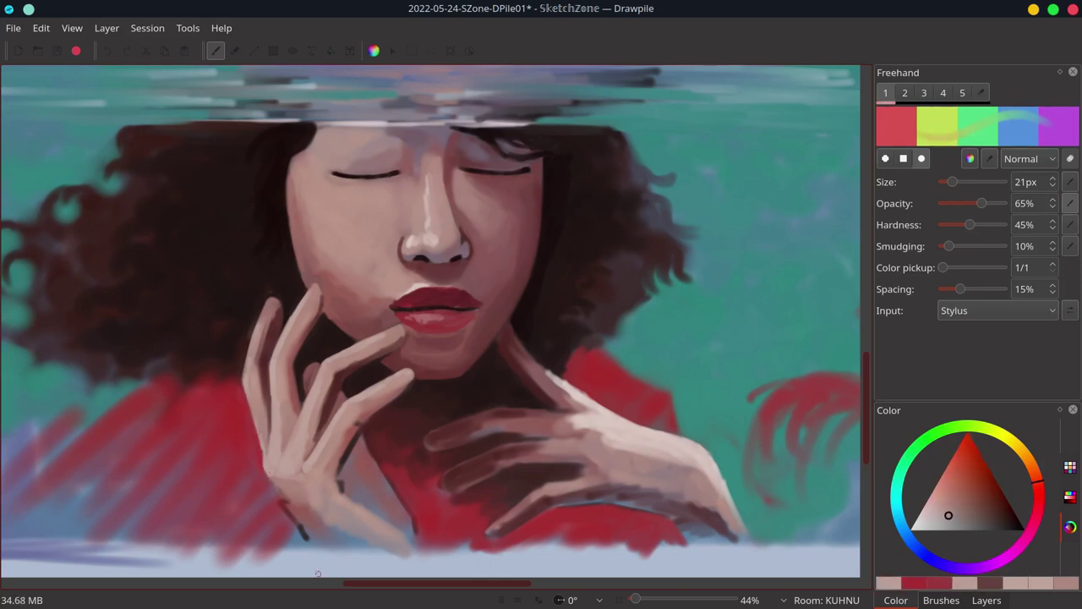
# Repaint the outer edge of the raised wrist with sampled skin, blue-grey and dusky red tones, enlarging the brush to 54 px
pyautogui.keyDown('ctrl'); pyautogui.click(293, 509); pyautogui.keyUp('ctrl')
pyautogui.keyDown('ctrl'); pyautogui.click(283, 509); pyautogui.keyUp('ctrl')
pyautogui.moveTo(281, 500)
pyautogui.mouseDown()
pyautogui.moveTo(289, 512)
pyautogui.moveTo(278, 486)
pyautogui.moveTo(284, 498)
pyautogui.mouseUp()
pyautogui.keyDown('ctrl'); pyautogui.click(459, 362); pyautogui.keyUp('ctrl')
pyautogui.press(']')
pyautogui.keyDown('ctrl'); pyautogui.click(340, 533); pyautogui.keyUp('ctrl')
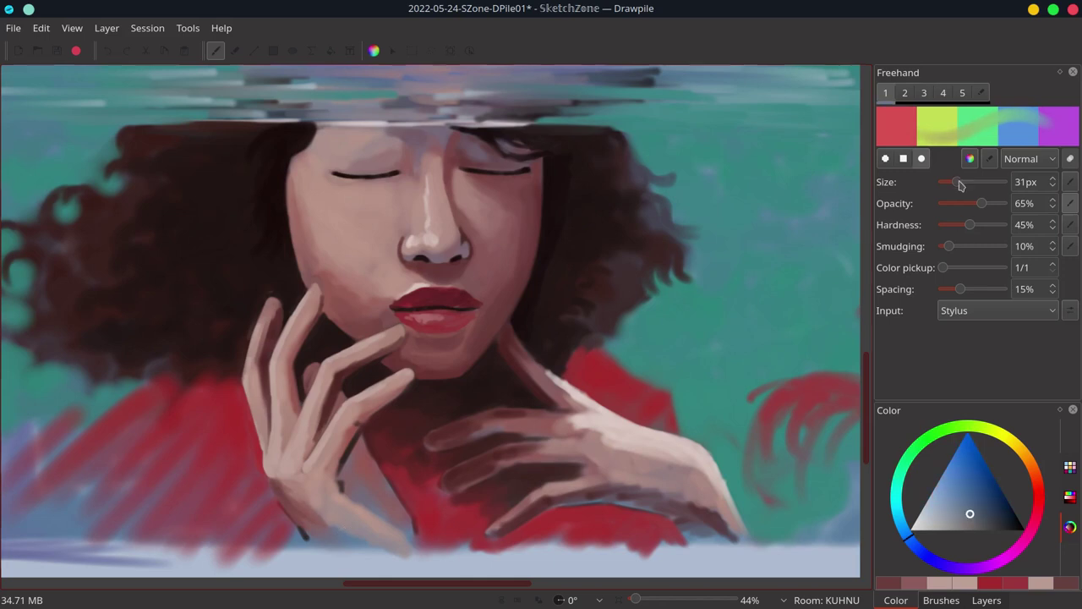
pyautogui.moveTo(957, 183); pyautogui.dragTo(962, 183)
pyautogui.moveTo(277, 485); pyautogui.dragTo(289, 514)
pyautogui.moveTo(961, 182); pyautogui.dragTo(968, 183)
pyautogui.keyDown('ctrl'); pyautogui.click(292, 494); pyautogui.keyUp('ctrl')
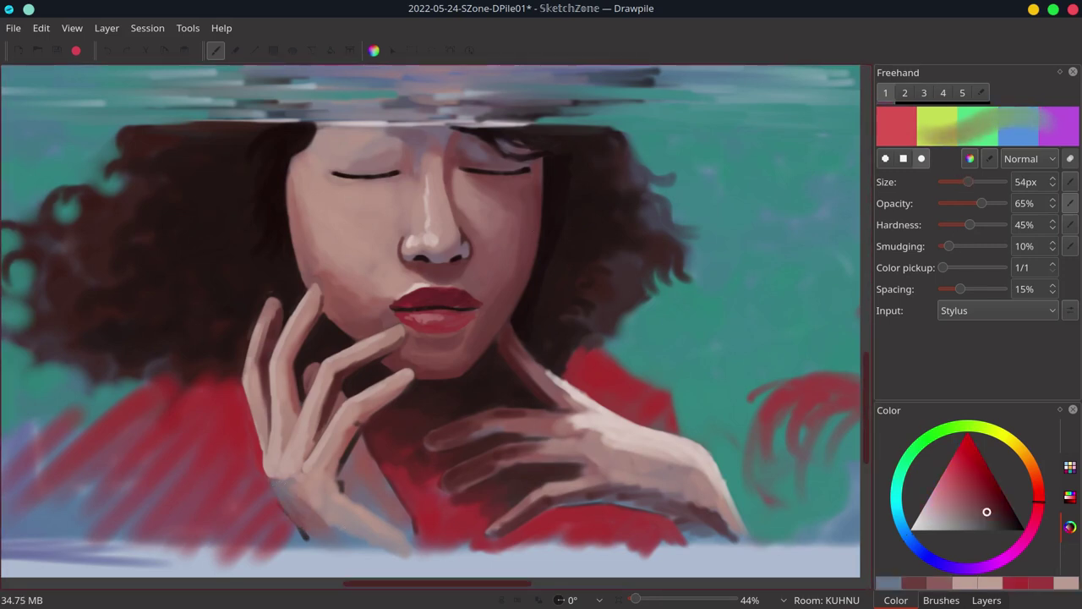
pyautogui.moveTo(284, 480)
pyautogui.mouseDown()
pyautogui.moveTo(320, 482)
pyautogui.moveTo(297, 490)
pyautogui.moveTo(301, 513)
pyautogui.moveTo(323, 541)
pyautogui.mouseUp()
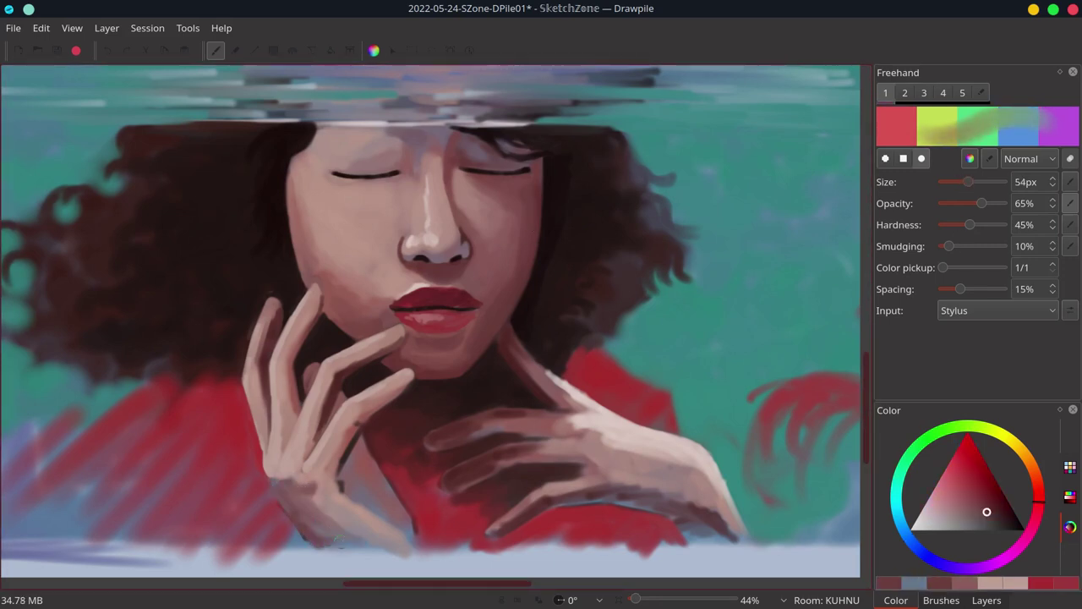
# Fill the clothing alongside the raised wrist with sampled red and save the painting
pyautogui.keyDown('ctrl'); pyautogui.click(246, 436); pyautogui.keyUp('ctrl')
pyautogui.moveTo(256, 469); pyautogui.dragTo(301, 543)
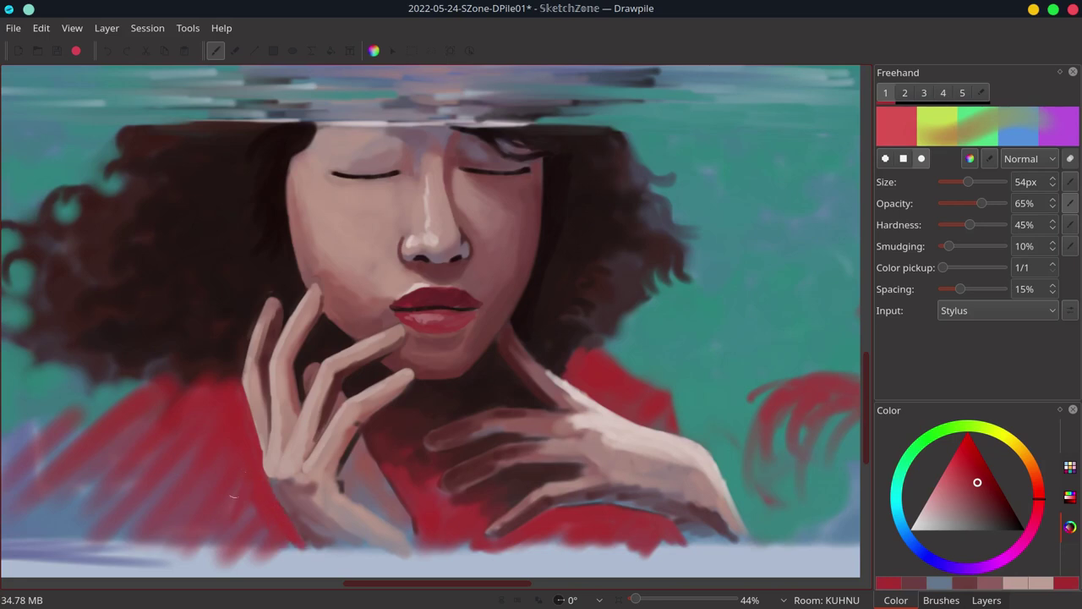
pyautogui.hotkey('ctrl', 's')
# Shade the inner side of the raised palm and wrist with sampled tones, painting over the dark sketch marks
pyautogui.keyDown('ctrl'); pyautogui.click(354, 458); pyautogui.keyUp('ctrl')
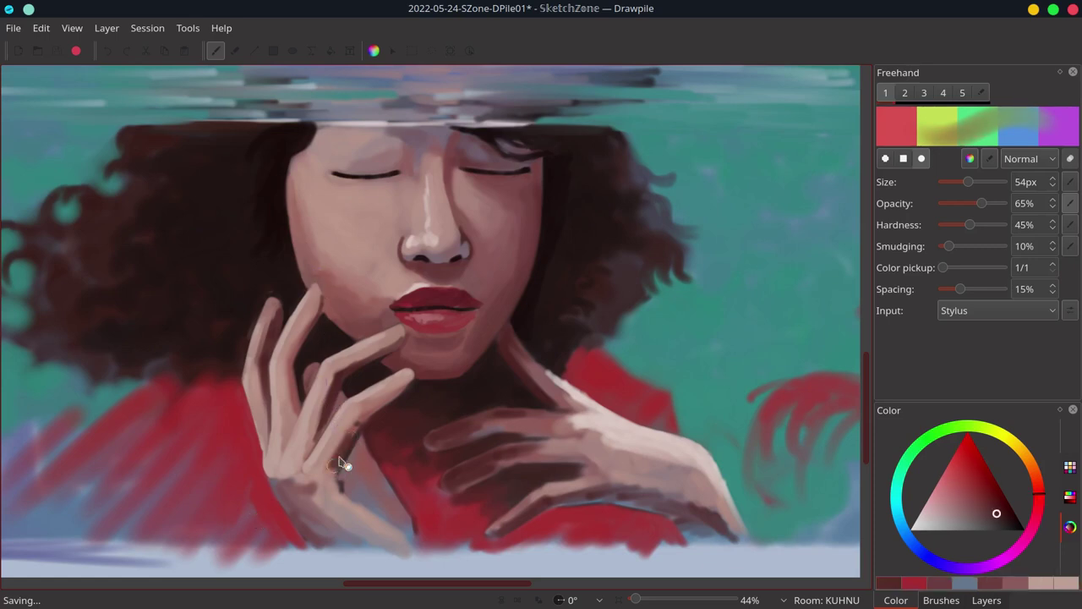
pyautogui.keyDown('ctrl'); pyautogui.click(363, 446); pyautogui.keyUp('ctrl')
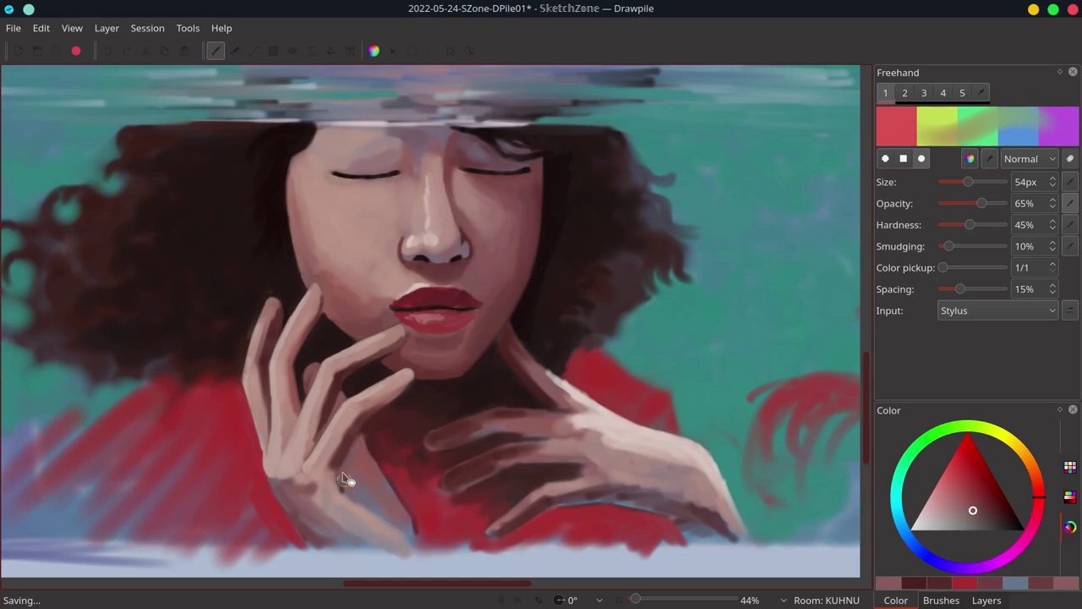
pyautogui.keyDown('ctrl'); pyautogui.click(353, 510); pyautogui.keyUp('ctrl')
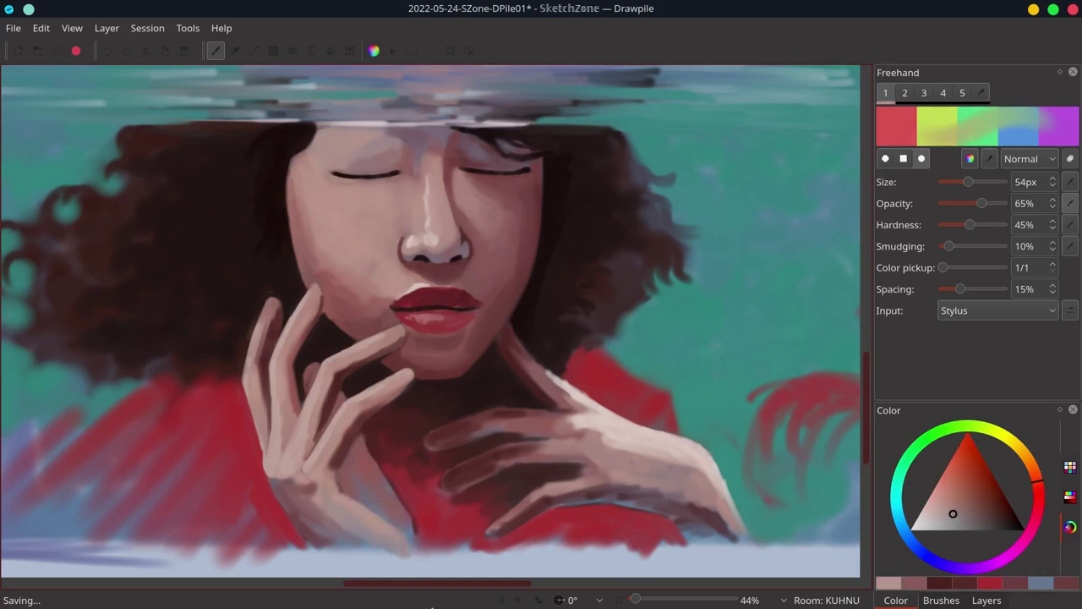
# Paint dark curls over the shoulder beside the lower hand and solidify the shoulder with sampled clothing red
pyautogui.keyDown('ctrl'); pyautogui.click(582, 345); pyautogui.keyUp('ctrl')
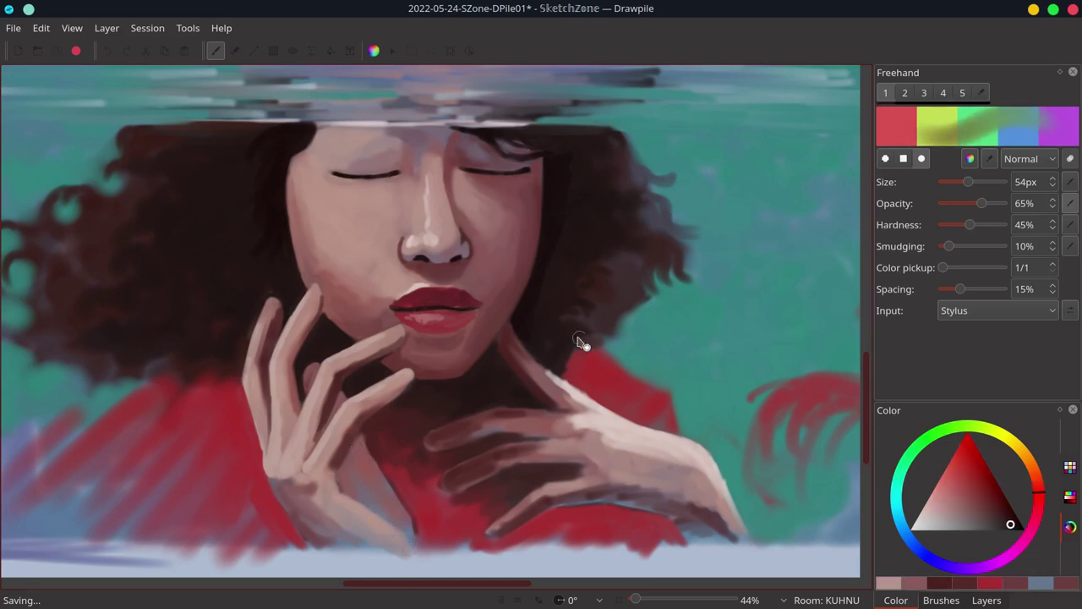
pyautogui.keyDown('ctrl'); pyautogui.click(621, 377); pyautogui.keyUp('ctrl')
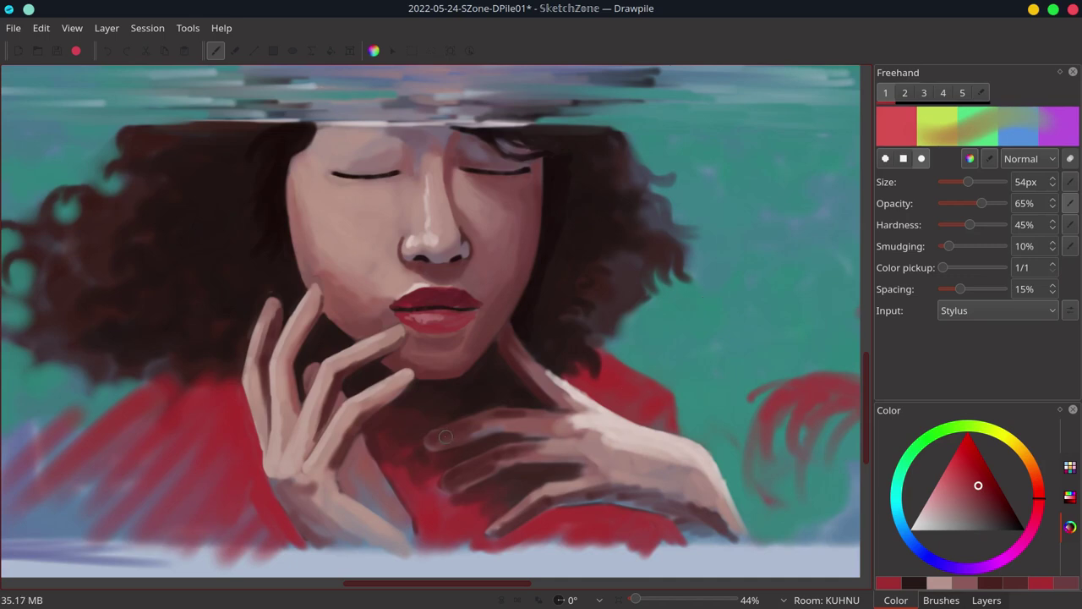
# Define the underside of the lower hand's uppermost finger with sampled dark and skin tones and a 29 px brush
pyautogui.moveTo(966, 182); pyautogui.dragTo(956, 185)
pyautogui.keyDown('ctrl'); pyautogui.click(483, 441); pyautogui.keyUp('ctrl')
pyautogui.moveTo(480, 440); pyautogui.dragTo(533, 437)
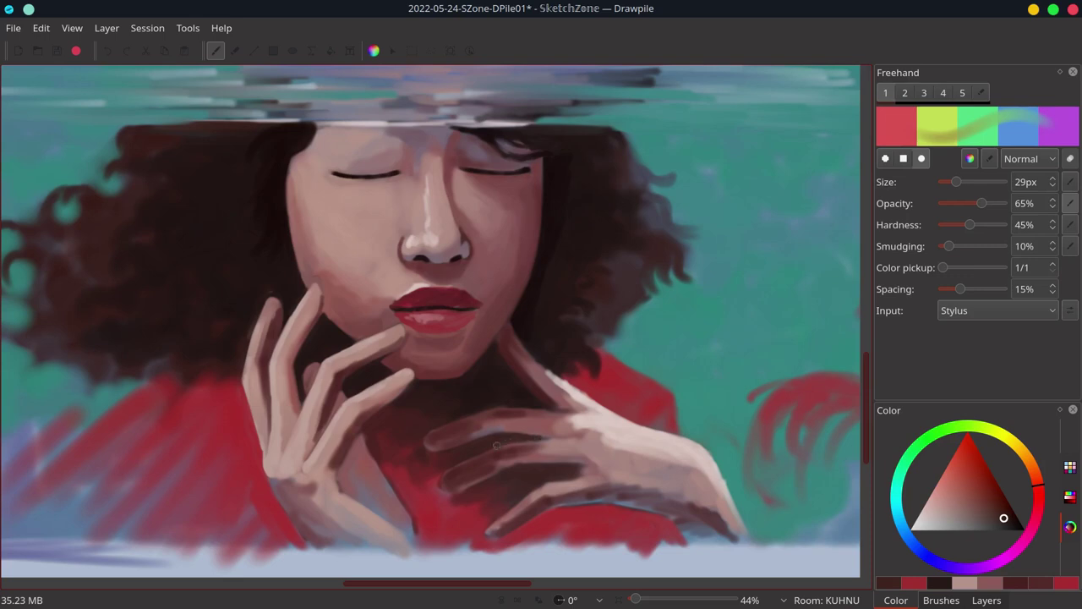
pyautogui.keyDown('ctrl'); pyautogui.click(545, 437); pyautogui.keyUp('ctrl')
# Refine the middle fingers of the lower hand and their tips with sampled shadow, skin and red tones
pyautogui.keyDown('ctrl'); pyautogui.click(461, 478); pyautogui.keyUp('ctrl')
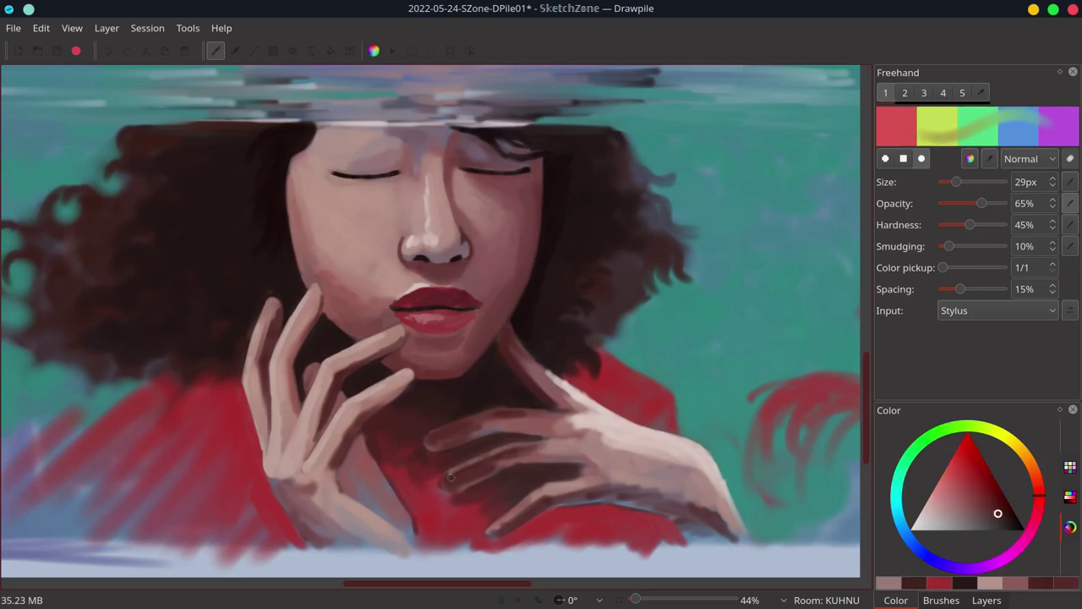
pyautogui.keyDown('ctrl'); pyautogui.click(456, 481); pyautogui.keyUp('ctrl')
pyautogui.keyDown('ctrl'); pyautogui.click(447, 494); pyautogui.keyUp('ctrl')
pyautogui.keyDown('ctrl'); pyautogui.click(448, 496); pyautogui.keyUp('ctrl')
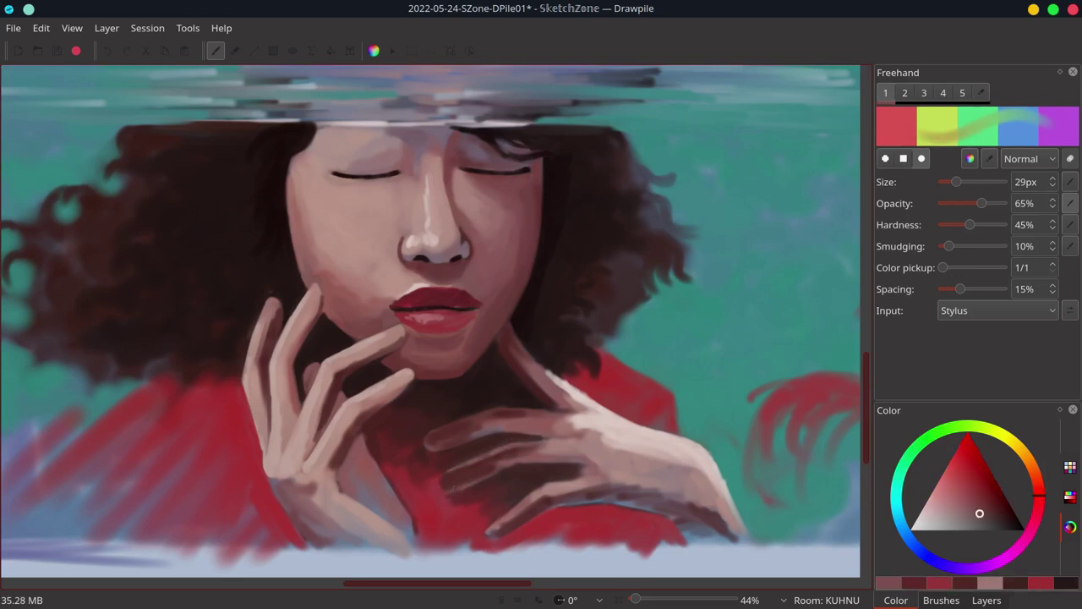
pyautogui.keyDown('ctrl'); pyautogui.click(549, 461); pyautogui.keyUp('ctrl')
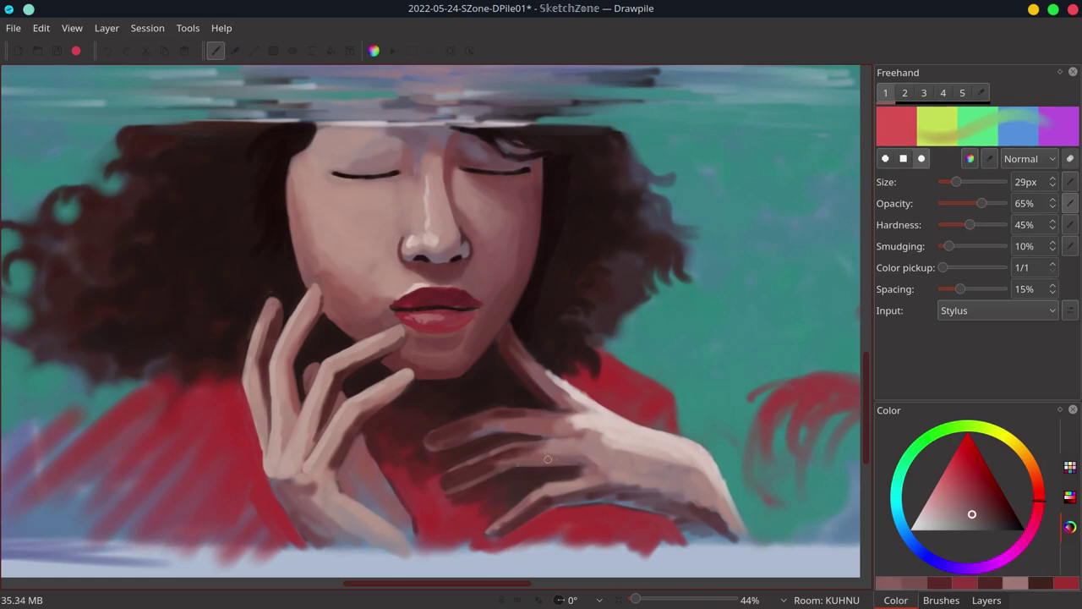
pyautogui.keyDown('ctrl'); pyautogui.click(462, 470); pyautogui.keyUp('ctrl')
pyautogui.moveTo(467, 466); pyautogui.dragTo(489, 458)
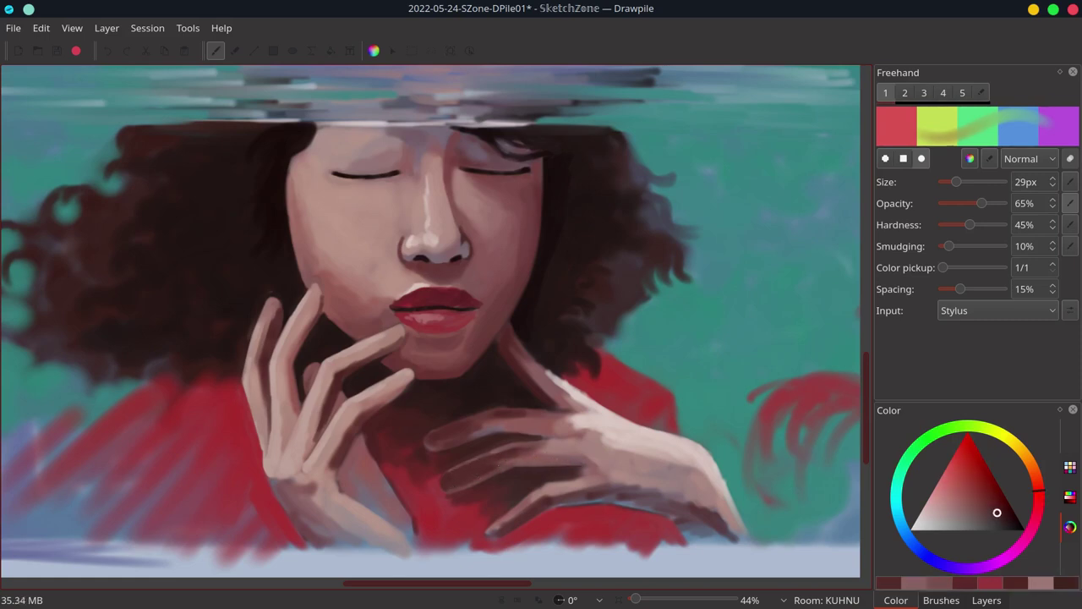
# Refine the lower hand's uppermost finger and its thumb beside the jaw with sampled skin and dark hair tones
pyautogui.keyDown('ctrl'); pyautogui.click(451, 441); pyautogui.keyUp('ctrl')
pyautogui.keyDown('ctrl'); pyautogui.click(499, 424); pyautogui.keyUp('ctrl')
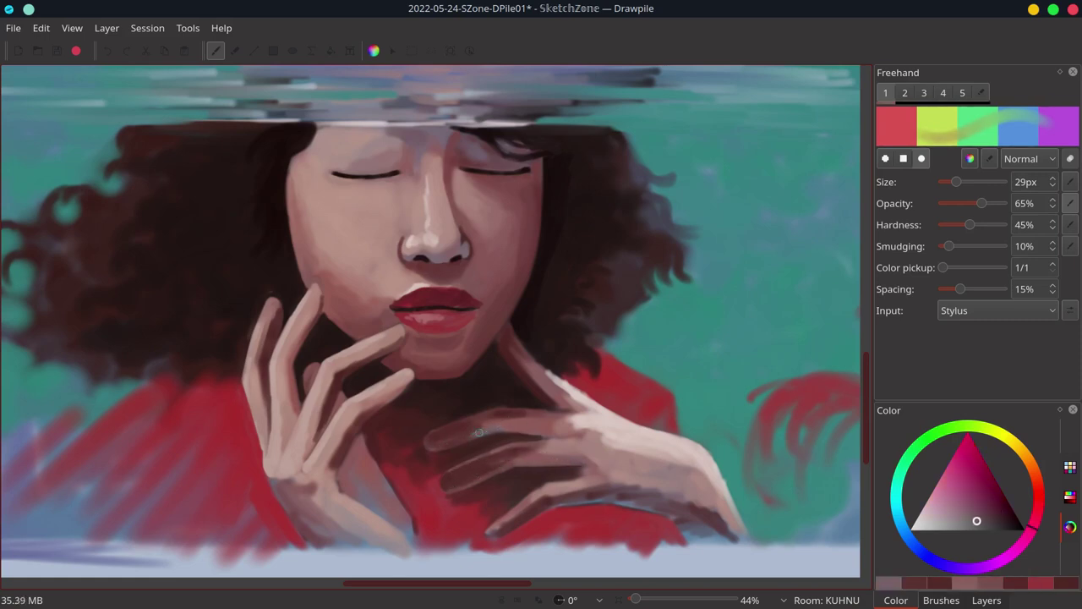
pyautogui.keyDown('ctrl'); pyautogui.click(503, 332); pyautogui.keyUp('ctrl')
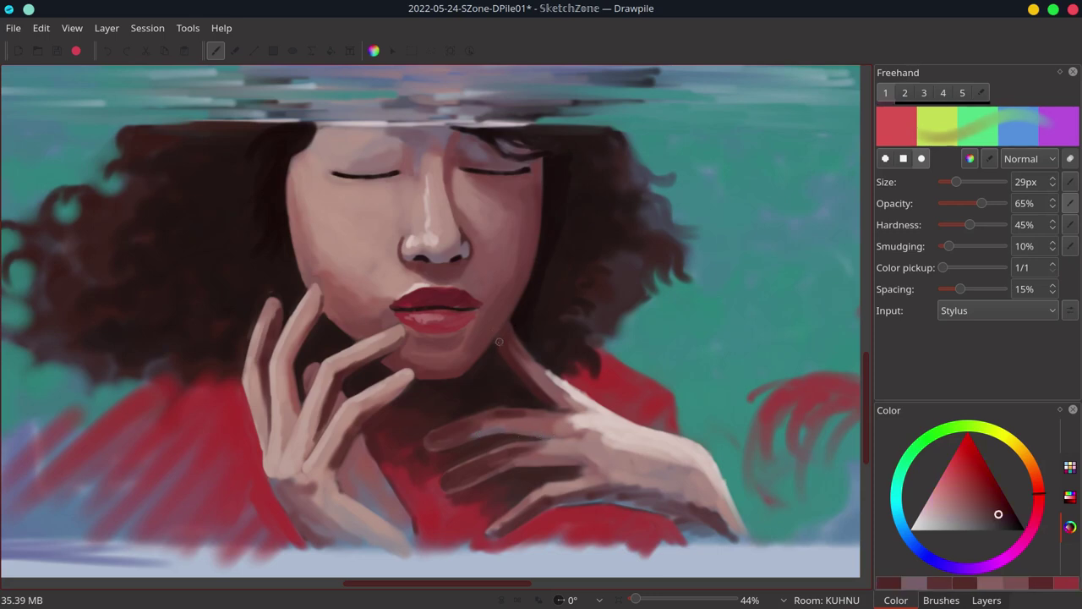
pyautogui.keyDown('ctrl'); pyautogui.click(509, 355); pyautogui.keyUp('ctrl')
pyautogui.keyDown('ctrl'); pyautogui.click(514, 342); pyautogui.keyUp('ctrl')
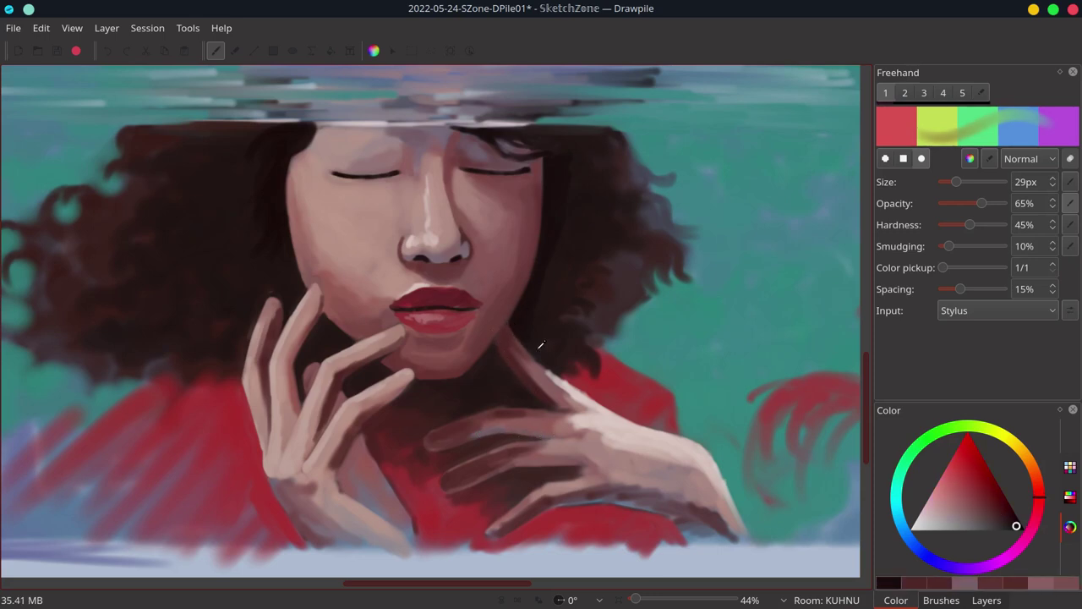
pyautogui.keyDown('ctrl'); pyautogui.click(539, 366); pyautogui.keyUp('ctrl')
pyautogui.keyDown('ctrl'); pyautogui.click(531, 336); pyautogui.keyUp('ctrl')
pyautogui.keyDown('ctrl'); pyautogui.click(543, 345); pyautogui.keyUp('ctrl')
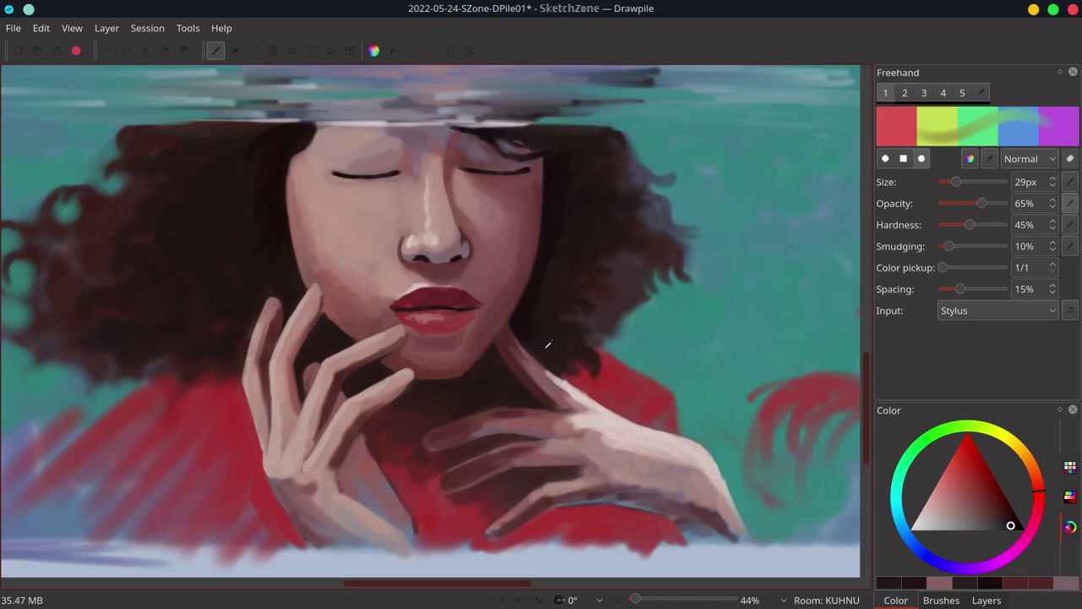
pyautogui.moveTo(546, 348)
pyautogui.mouseDown()
pyautogui.moveTo(552, 369)
pyautogui.moveTo(589, 393)
pyautogui.moveTo(559, 384)
pyautogui.mouseUp()
# Clean up the thumb's bright edge and the join between thumb and uppermost finger with sampled red, skin and shadow tones
pyautogui.keyDown('ctrl'); pyautogui.click(585, 377); pyautogui.keyUp('ctrl')
pyautogui.keyDown('ctrl'); pyautogui.click(580, 395); pyautogui.keyUp('ctrl')
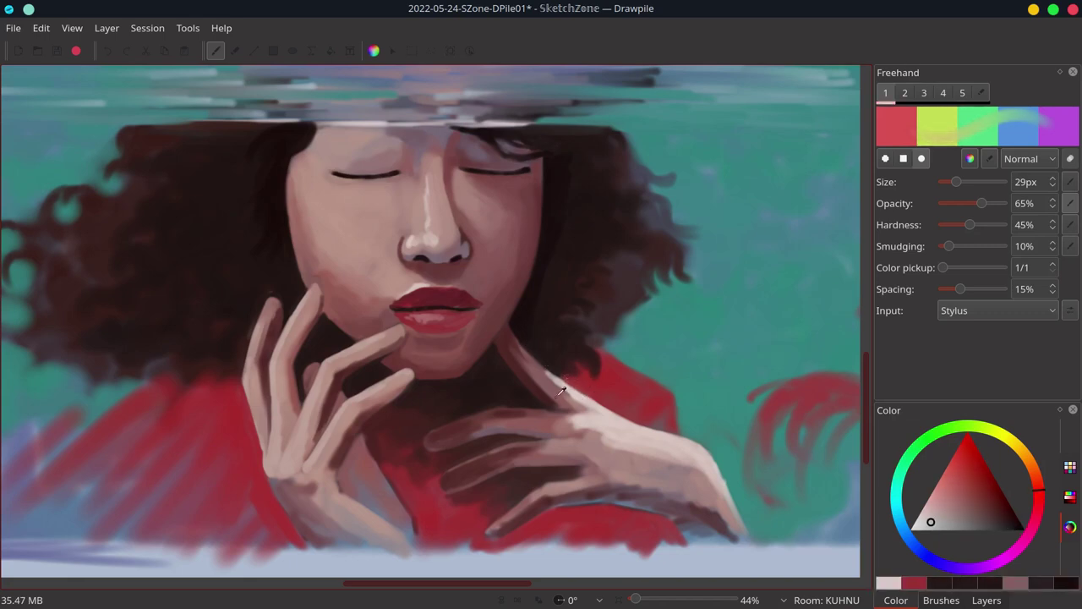
pyautogui.keyDown('ctrl'); pyautogui.click(534, 406); pyautogui.keyUp('ctrl')
pyautogui.keyDown('ctrl'); pyautogui.click(537, 400); pyautogui.keyUp('ctrl')
pyautogui.keyDown('ctrl'); pyautogui.click(539, 413); pyautogui.keyUp('ctrl')
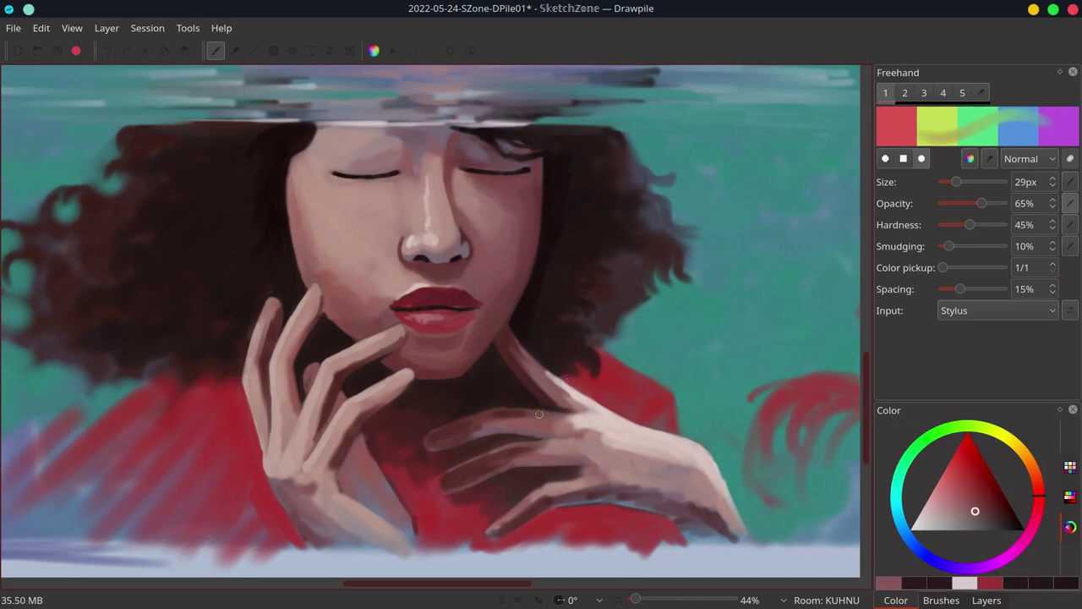
pyautogui.keyDown('ctrl'); pyautogui.click(531, 414); pyautogui.keyUp('ctrl')
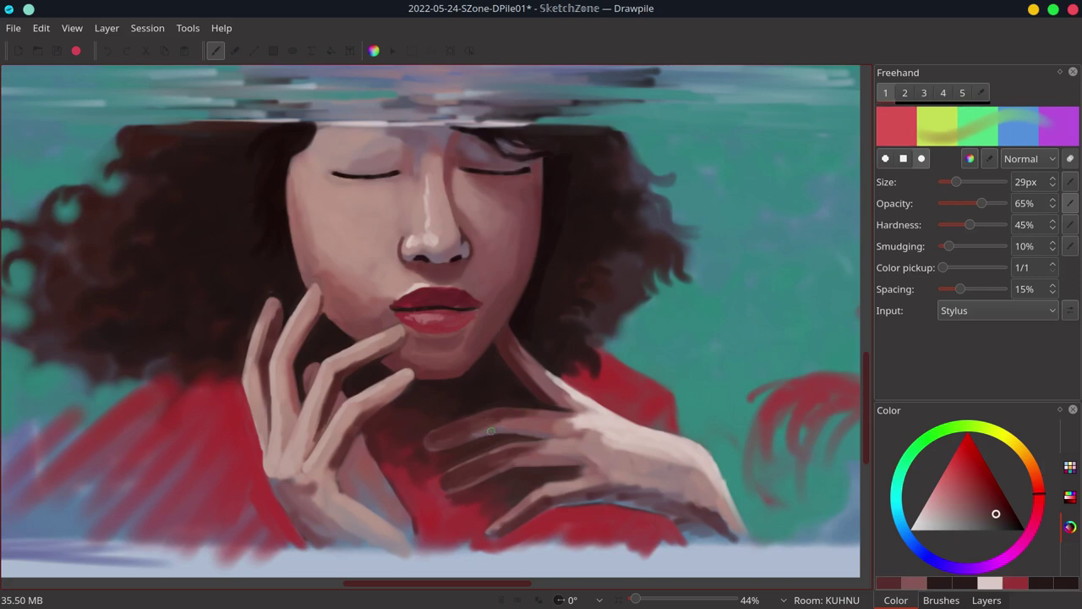
# Smooth the pale highlight on the back of the lower hand and trim its wrist edge with sampled teal
pyautogui.keyDown('ctrl'); pyautogui.click(597, 426); pyautogui.keyUp('ctrl')
pyautogui.keyDown('ctrl'); pyautogui.click(629, 430); pyautogui.keyUp('ctrl')
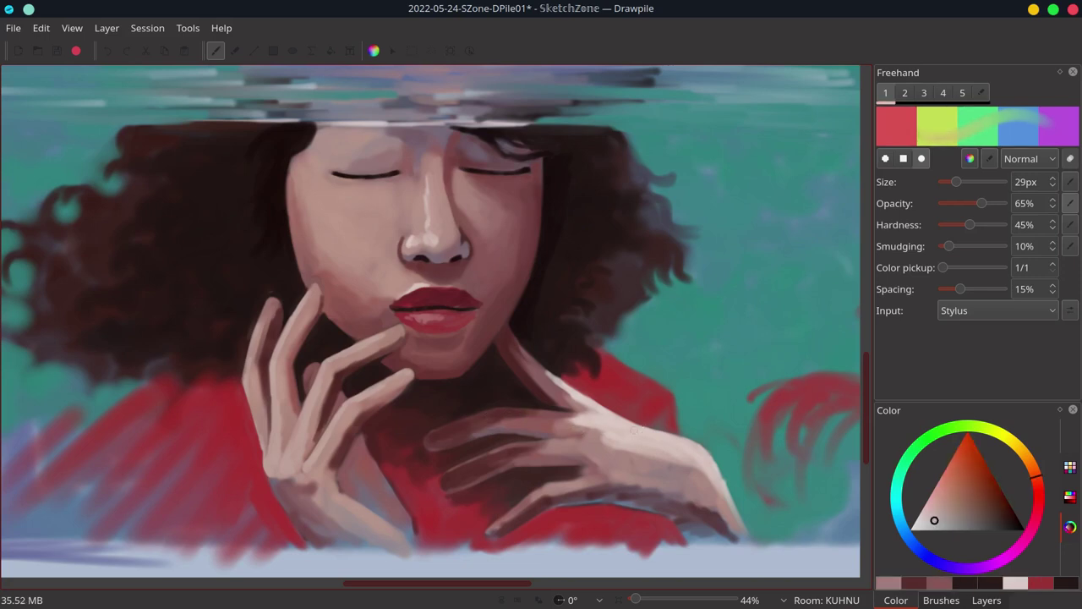
pyautogui.keyDown('ctrl'); pyautogui.click(701, 450); pyautogui.keyUp('ctrl')
pyautogui.keyDown('ctrl'); pyautogui.click(708, 444); pyautogui.keyUp('ctrl')
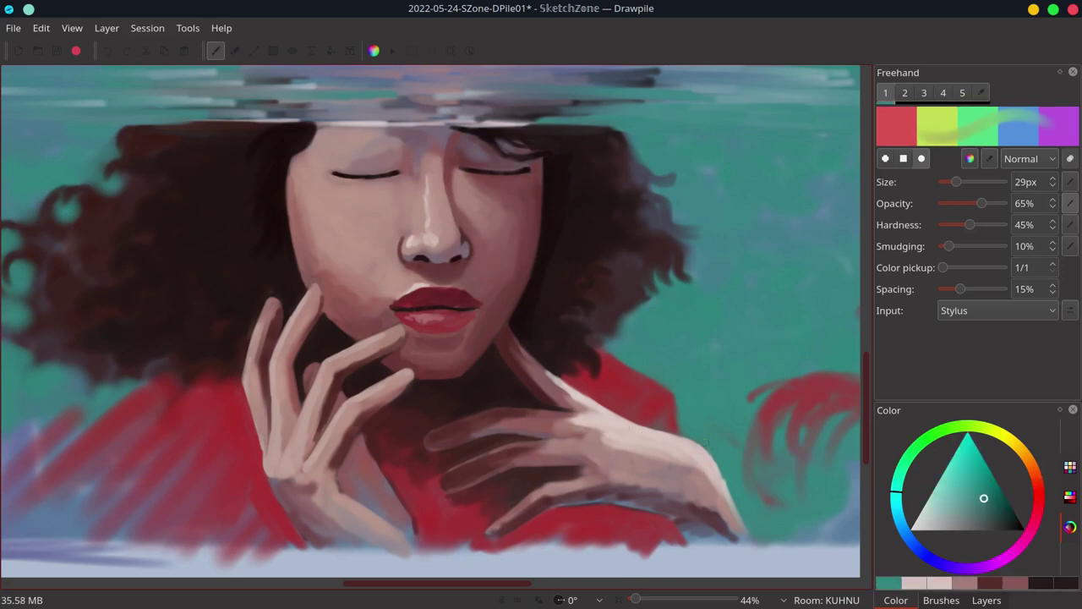
pyautogui.keyDown('ctrl'); pyautogui.click(723, 464); pyautogui.keyUp('ctrl')
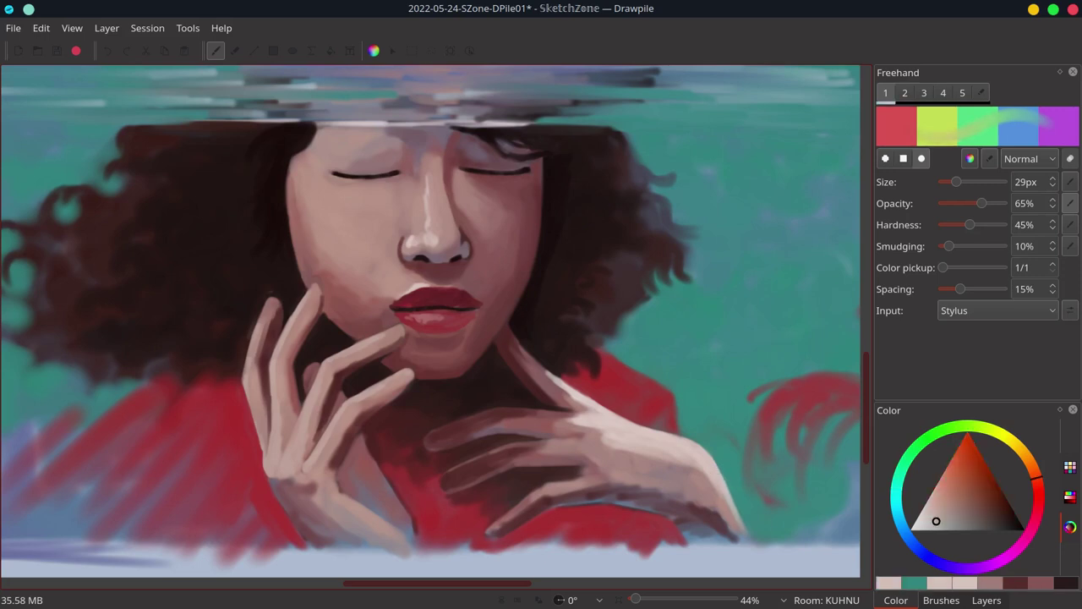
# Refine the knuckles and lowest finger of the lower hand with sampled skin and shadow tones, and save the painting
pyautogui.keyDown('ctrl'); pyautogui.click(577, 466); pyautogui.keyUp('ctrl')
pyautogui.keyDown('ctrl'); pyautogui.click(583, 463); pyautogui.keyUp('ctrl')
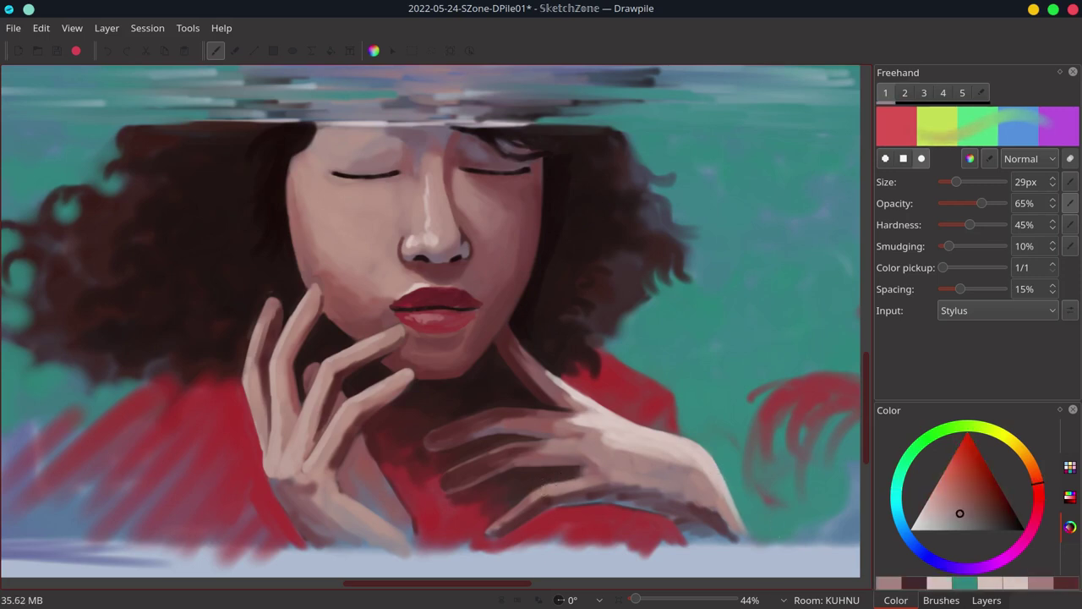
pyautogui.keyDown('ctrl'); pyautogui.click(592, 473); pyautogui.keyUp('ctrl')
pyautogui.keyDown('ctrl'); pyautogui.click(591, 474); pyautogui.keyUp('ctrl')
pyautogui.keyDown('ctrl'); pyautogui.click(536, 491); pyautogui.keyUp('ctrl')
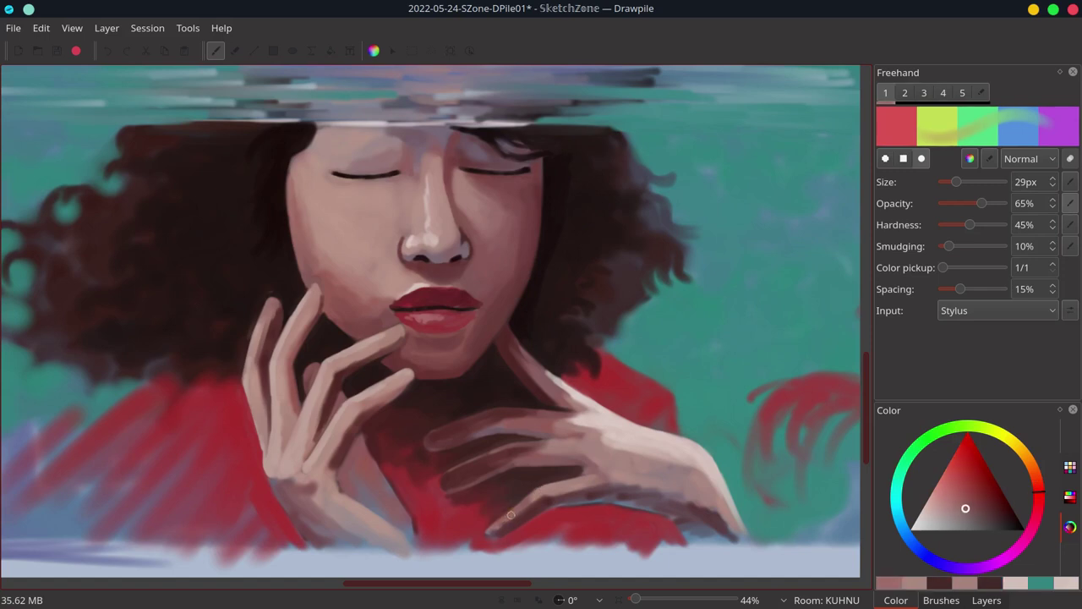
pyautogui.keyDown('ctrl'); pyautogui.click(499, 532); pyautogui.keyUp('ctrl')
pyautogui.keyDown('ctrl'); pyautogui.click(583, 495); pyautogui.keyUp('ctrl')
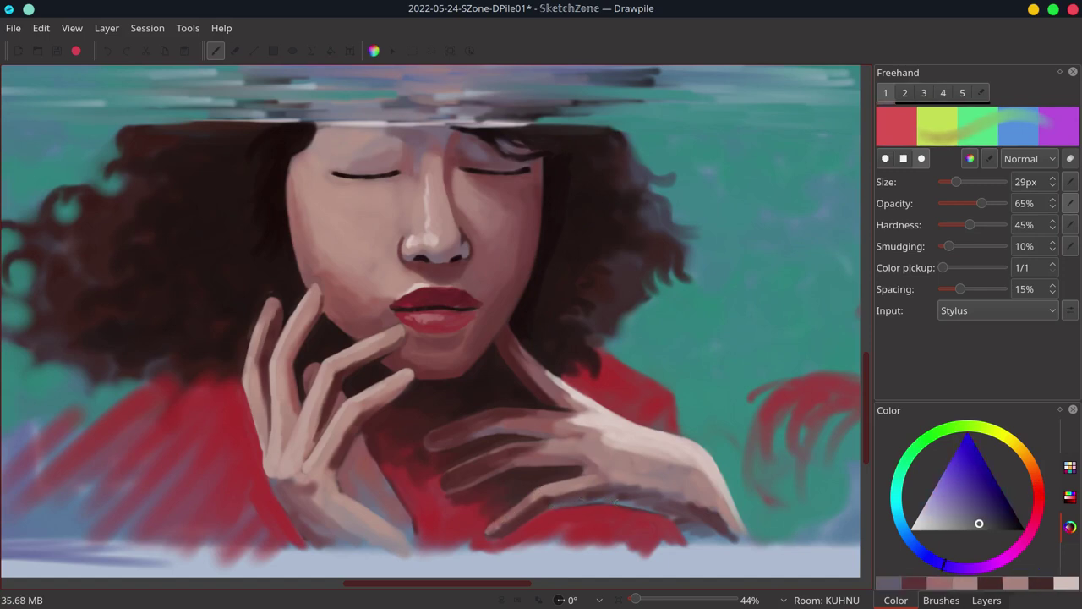
pyautogui.hotkey('ctrl', 's')
# Darken the clothing between and beneath the lower hand's fingers with sampled dark tones
pyautogui.keyDown('ctrl'); pyautogui.click(443, 461); pyautogui.keyUp('ctrl')
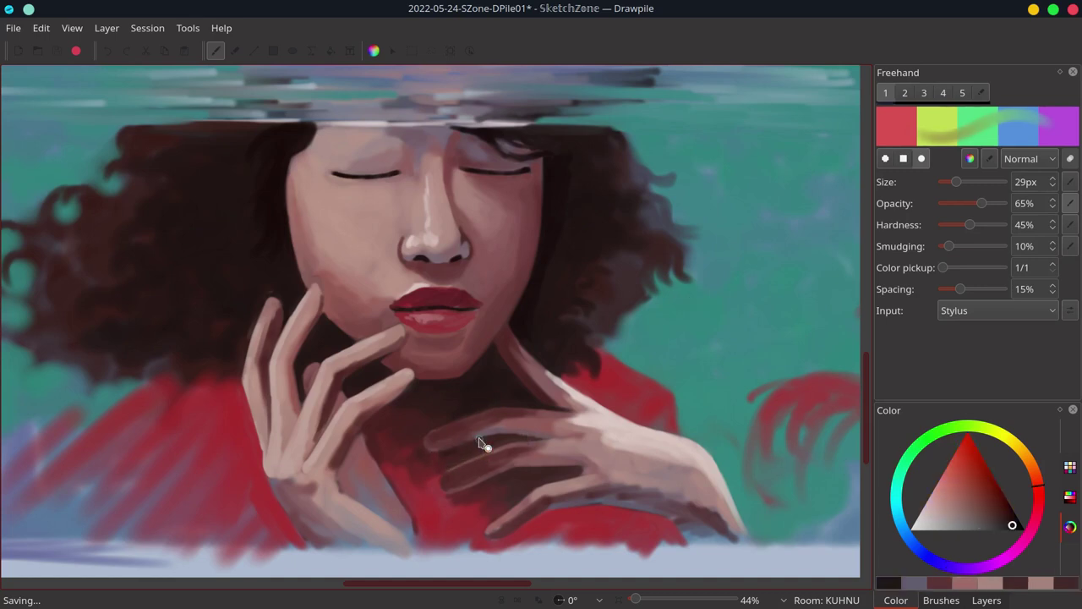
pyautogui.keyDown('ctrl'); pyautogui.click(528, 499); pyautogui.keyUp('ctrl')
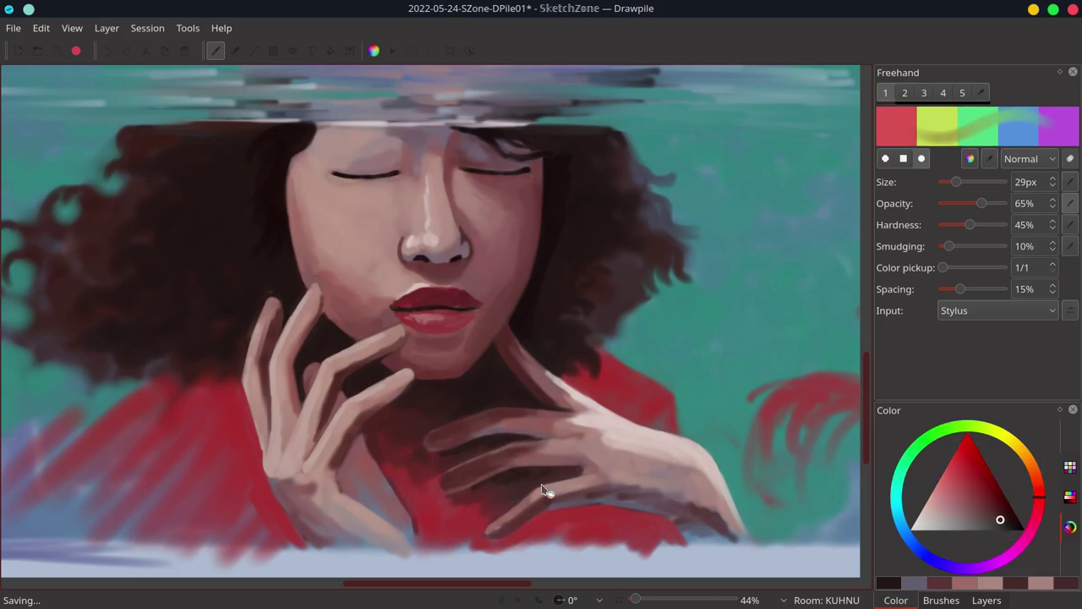
pyautogui.keyDown('ctrl'); pyautogui.click(542, 485); pyautogui.keyUp('ctrl')
pyautogui.moveTo(555, 511); pyautogui.dragTo(541, 517)
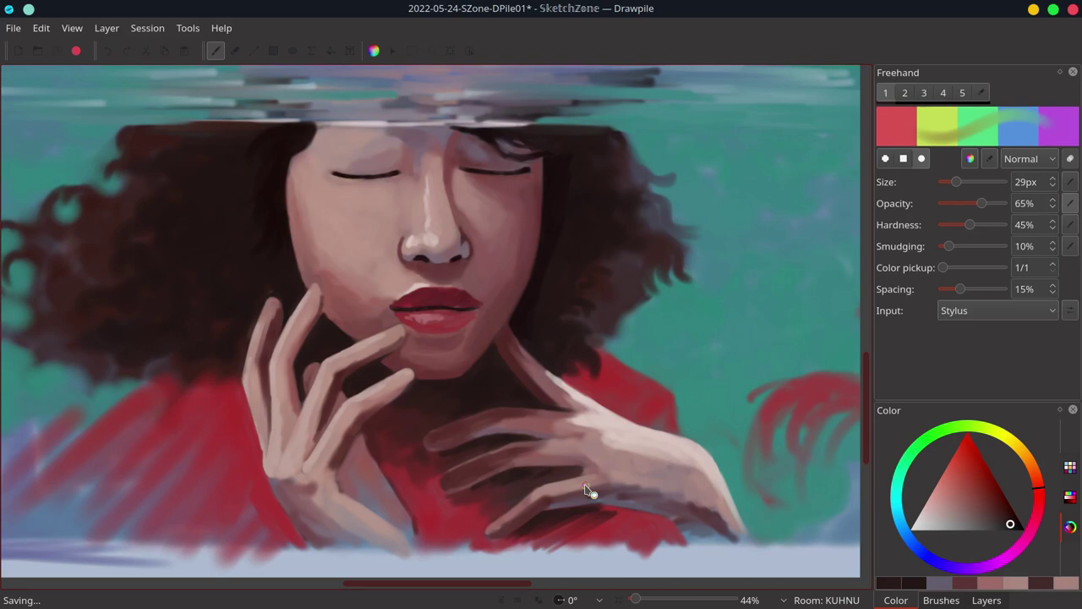
# Shade the underside of the lower hand's palm and wrist with sampled dark and muted tones, and save the painting
pyautogui.keyDown('ctrl'); pyautogui.click(698, 520); pyautogui.keyUp('ctrl')
pyautogui.moveTo(697, 522)
pyautogui.mouseDown()
pyautogui.moveTo(639, 520)
pyautogui.moveTo(640, 502)
pyautogui.moveTo(733, 543)
pyautogui.mouseUp()
pyautogui.keyDown('ctrl'); pyautogui.click(669, 505); pyautogui.keyUp('ctrl')
pyautogui.keyDown('ctrl'); pyautogui.click(696, 513); pyautogui.keyUp('ctrl')
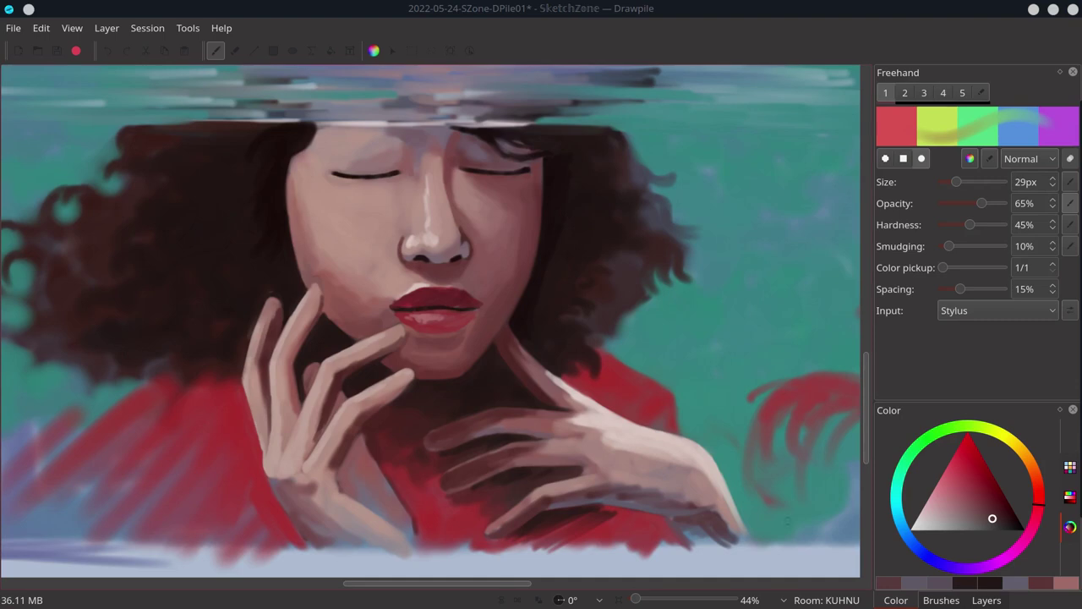
pyautogui.hotkey('ctrl', 's')
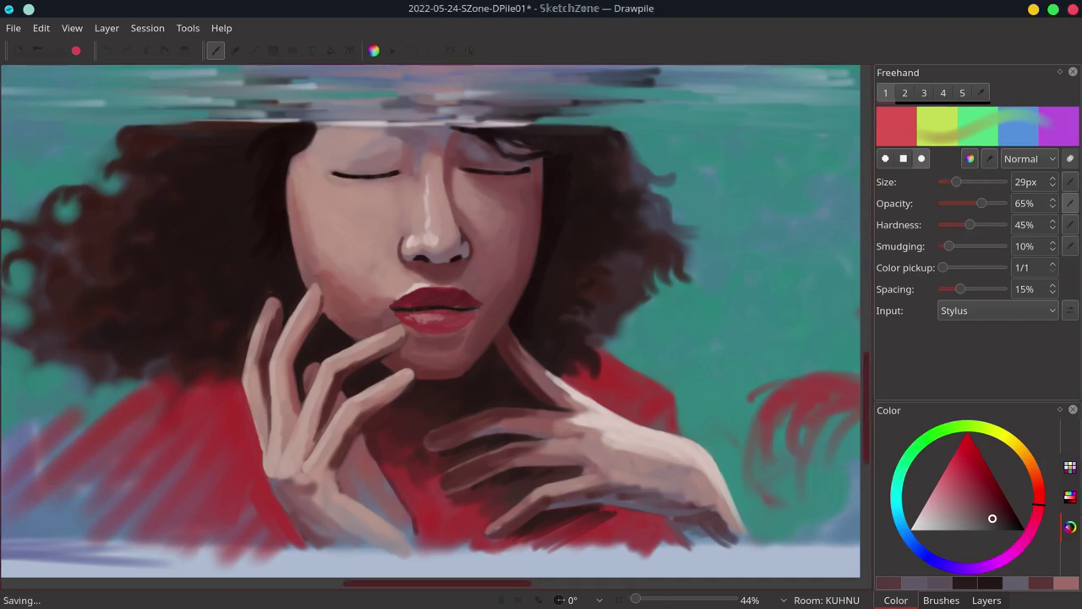